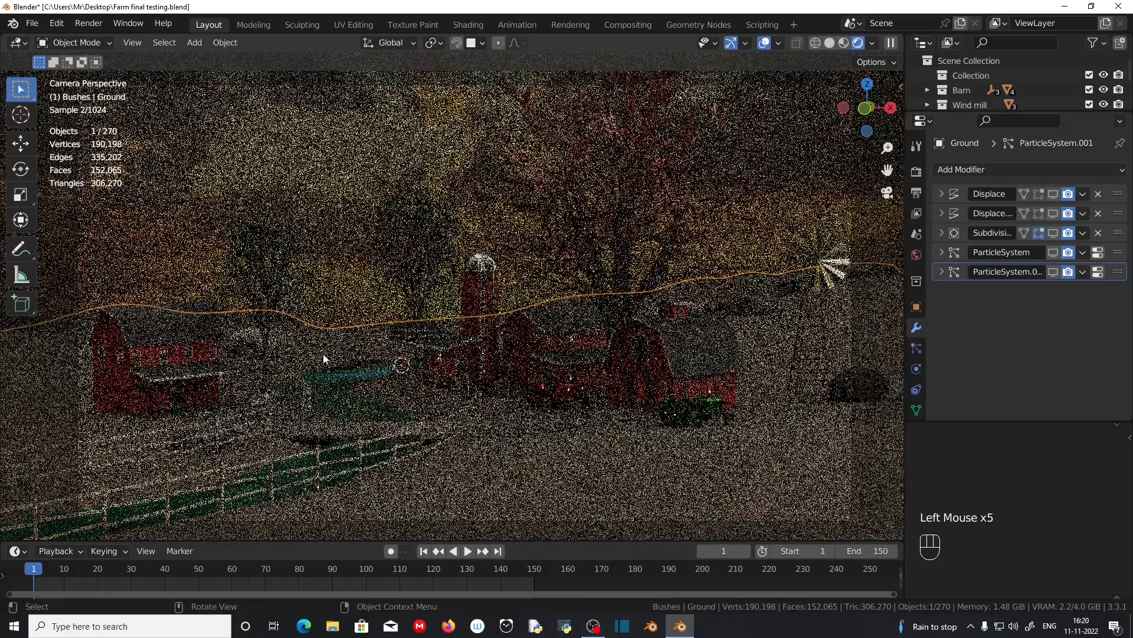
- Switch the viewport to Material Preview shading and view the river, trees and silo of the farm up close
{"action": "scroll", "coordinate": [323, 356], "scroll_direction": "up", "scroll_amount": 1}
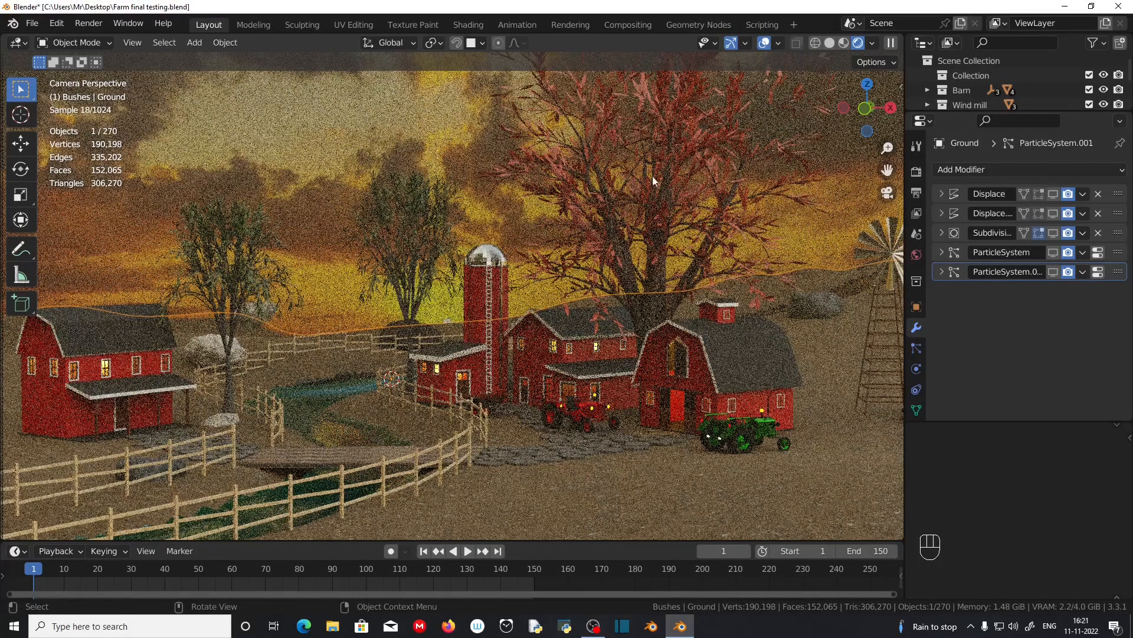
{"action": "middle_click_drag", "start_coordinate": [553, 204], "coordinate": [852, 104]}
{"action": "scroll", "coordinate": [852, 104], "scroll_direction": "up", "scroll_amount": 3}
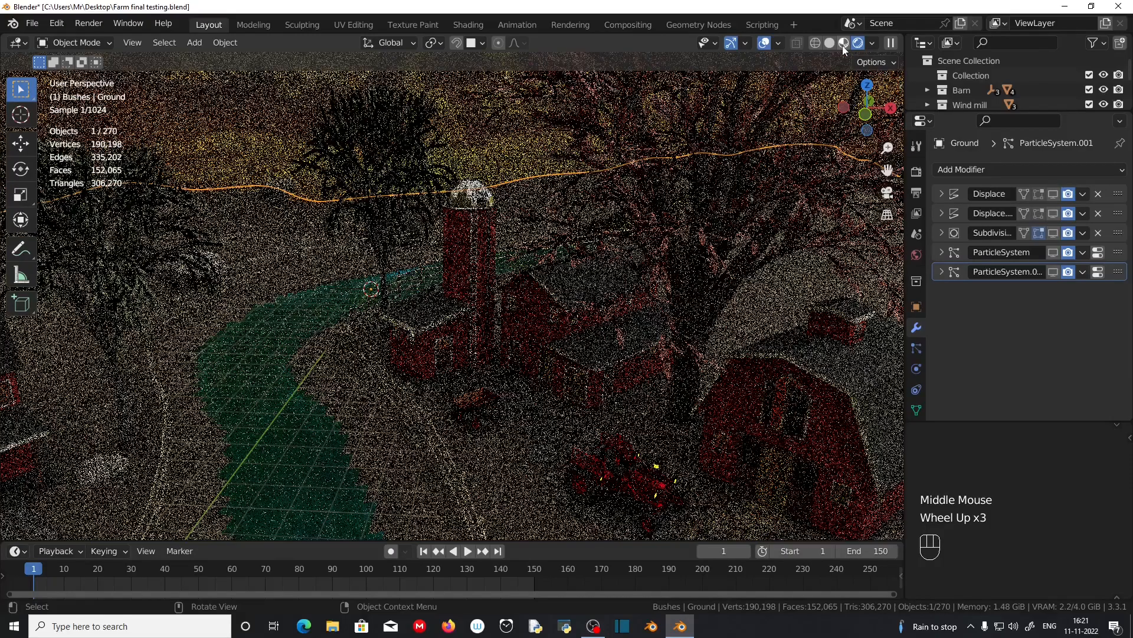
{"action": "left_click", "coordinate": [844, 45]}
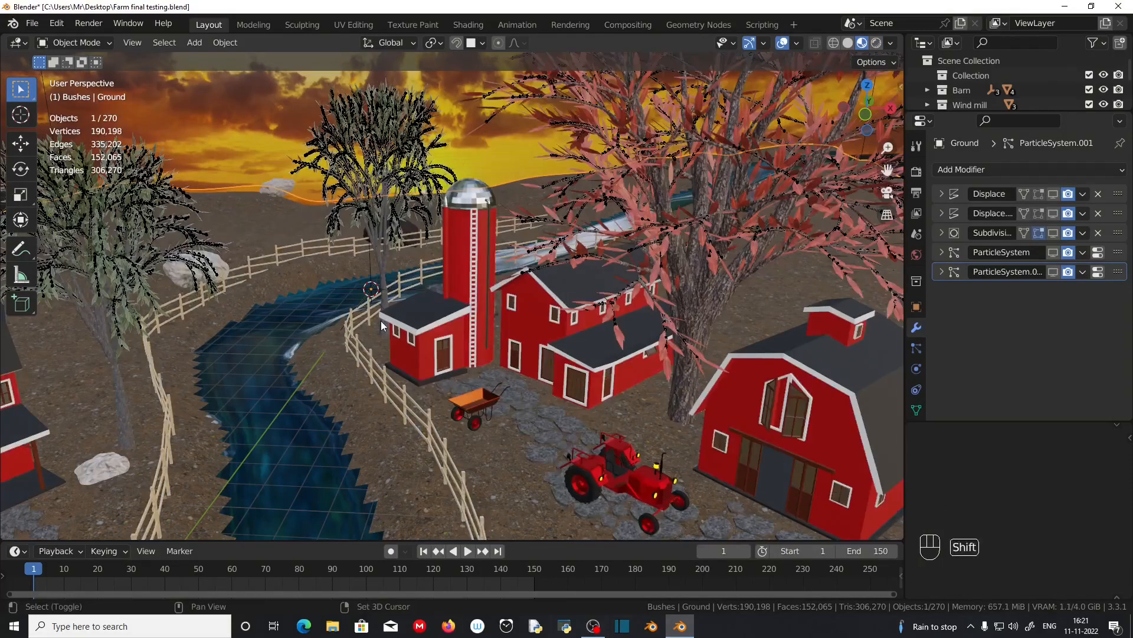
{"action": "middle_click_drag", "start_coordinate": [380, 320], "coordinate": [399, 330], "text": "shift"}
{"action": "scroll", "coordinate": [398, 331], "scroll_direction": "up", "scroll_amount": 2}
{"action": "middle_click_drag", "start_coordinate": [176, 337], "coordinate": [409, 319], "text": "shift"}
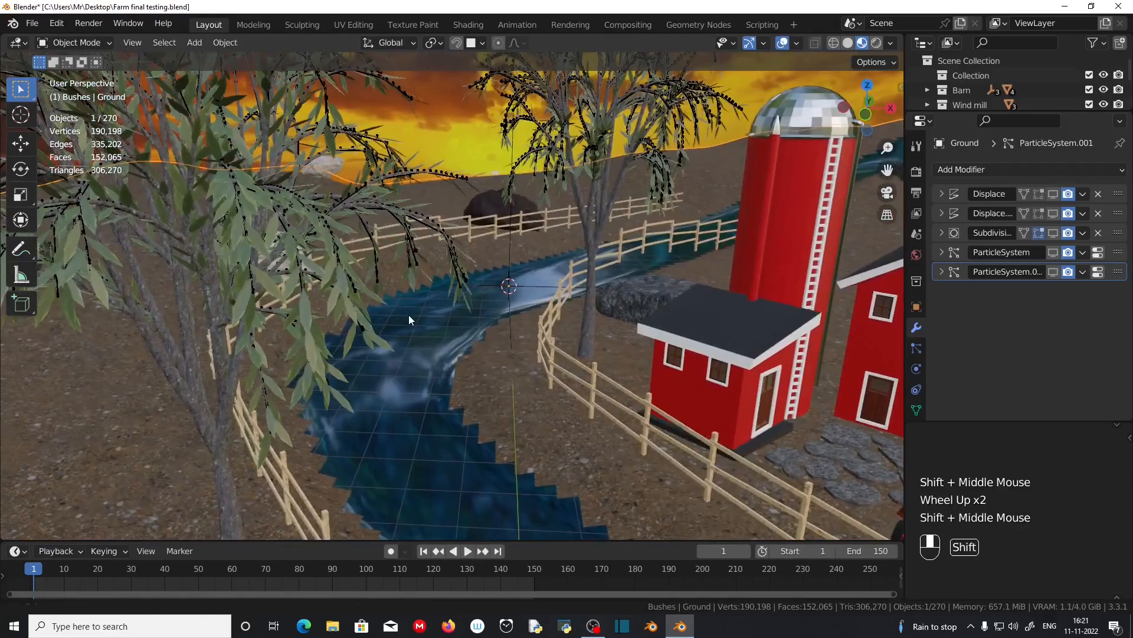
{"action": "middle_click_drag", "start_coordinate": [286, 340], "coordinate": [576, 289]}
{"action": "scroll", "coordinate": [577, 289], "scroll_direction": "down", "scroll_amount": 1}
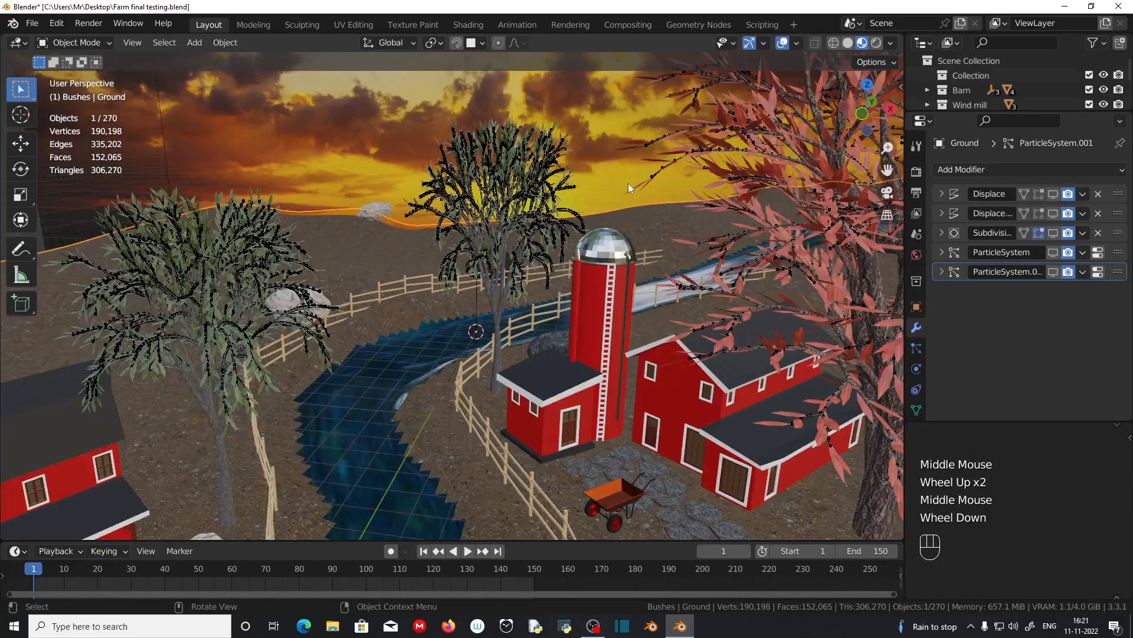
- Select the leaves of the tree beside the house near the fence and show them in the Shading workspace with Rendered shading
{"action": "left_click", "coordinate": [255, 370]}
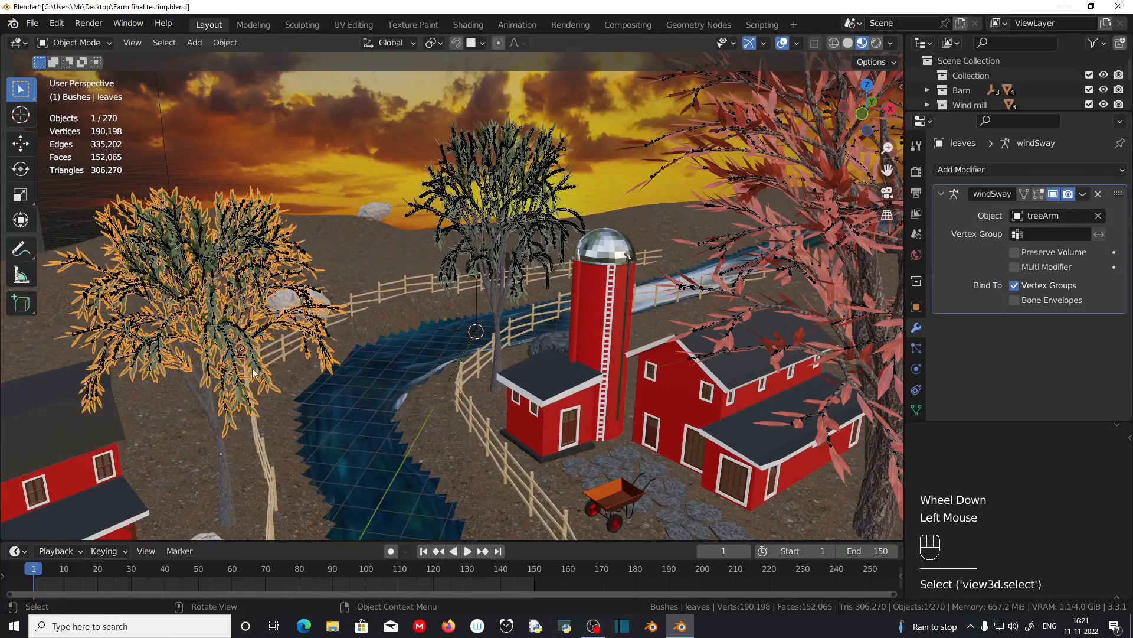
{"action": "middle_click_drag", "start_coordinate": [256, 356], "coordinate": [248, 306]}
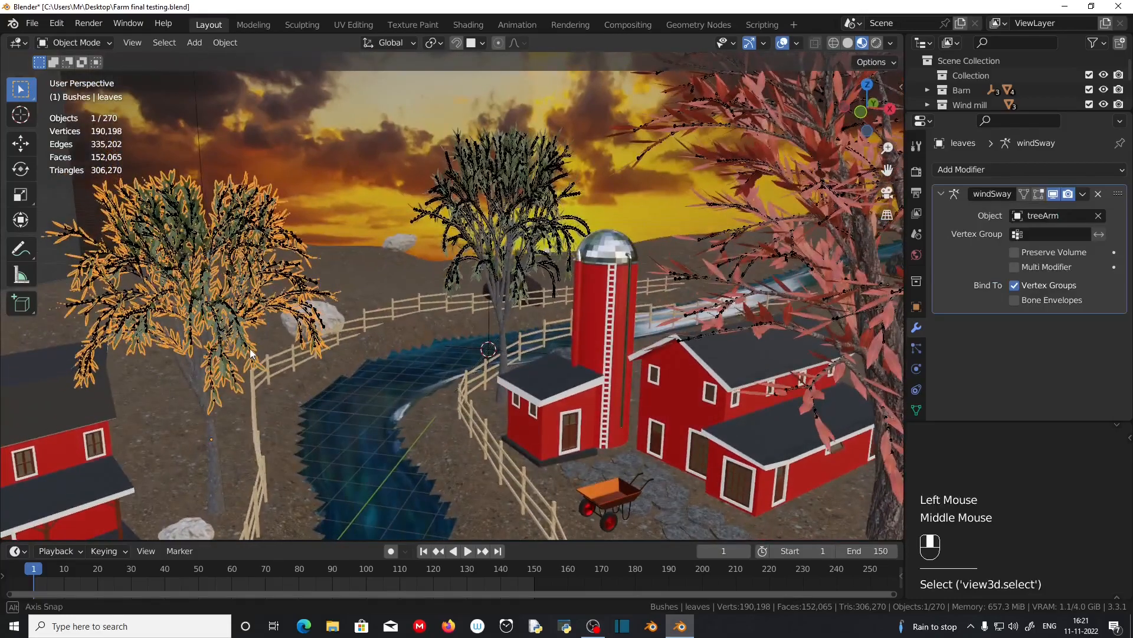
{"action": "left_click", "coordinate": [455, 24]}
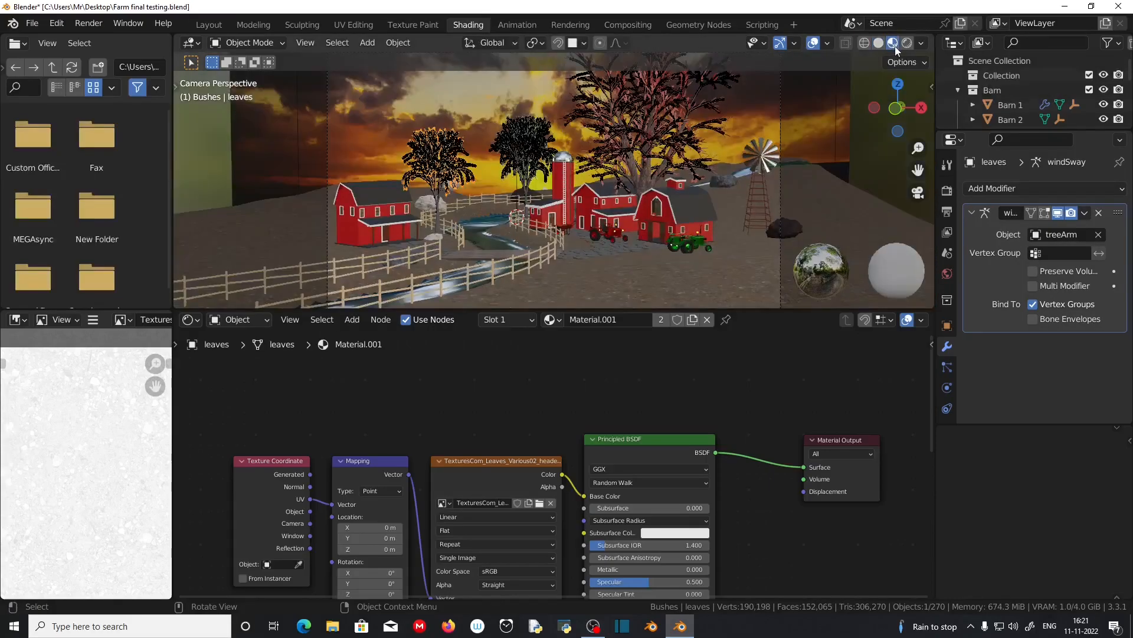
{"action": "left_click", "coordinate": [891, 44]}
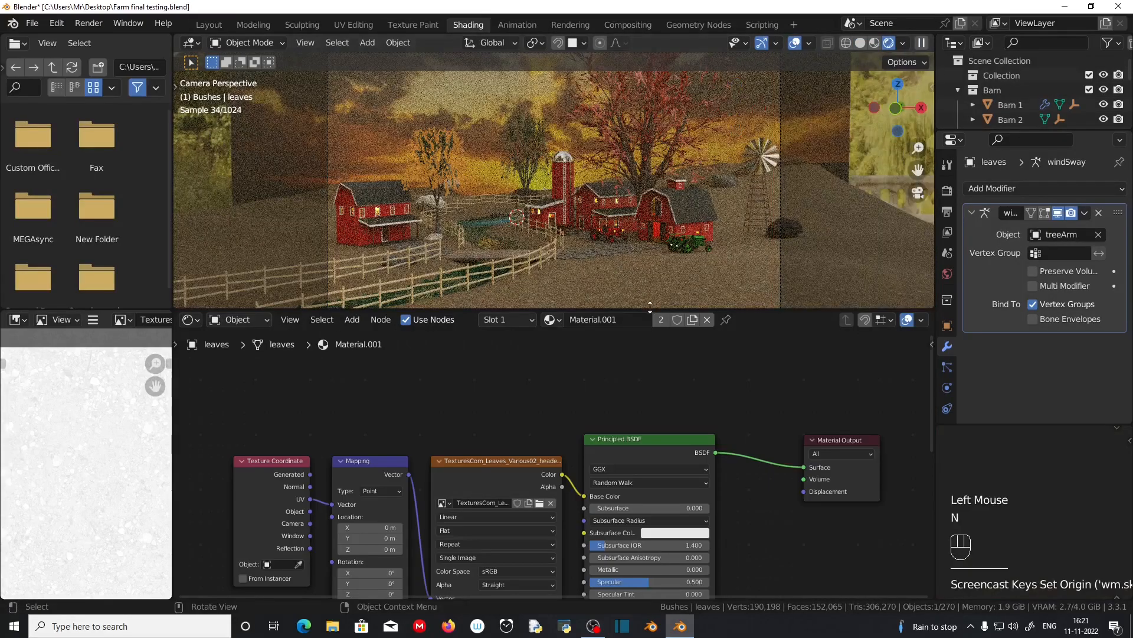
- Enlarge the 3D viewport slightly and limit rendering to a region covering the camera frame
{"action": "left_click_drag", "start_coordinate": [651, 311], "coordinate": [651, 320]}
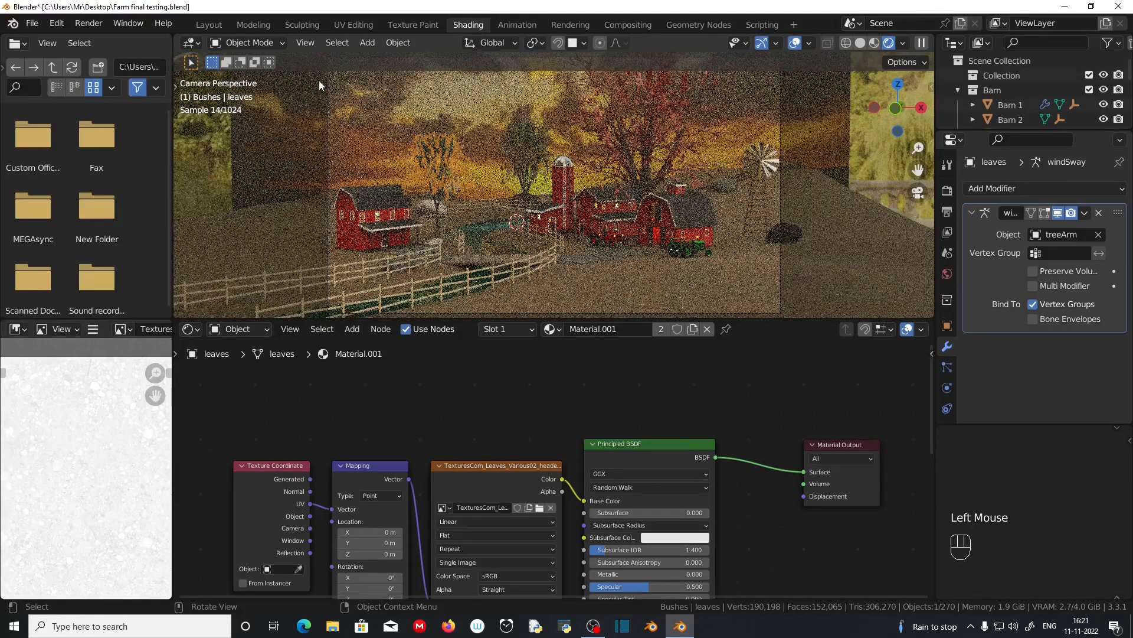
{"action": "key", "text": "ctrl+b"}
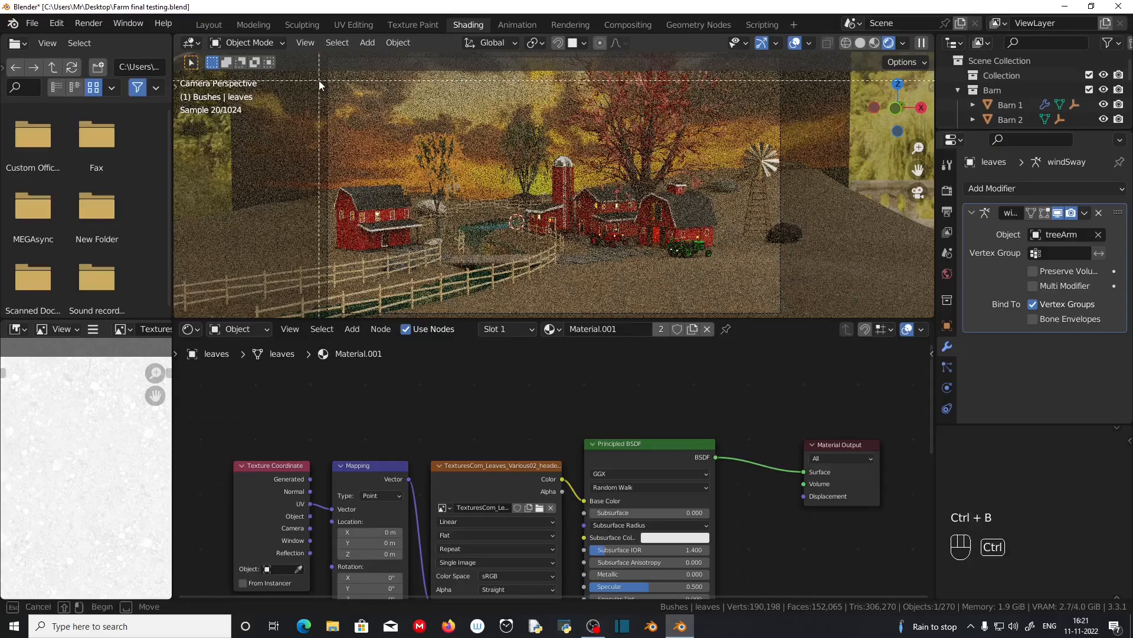
{"action": "left_click_drag", "start_coordinate": [327, 59], "coordinate": [677, 284]}
{"action": "left_click_drag", "start_coordinate": [747, 291], "coordinate": [777, 309]}
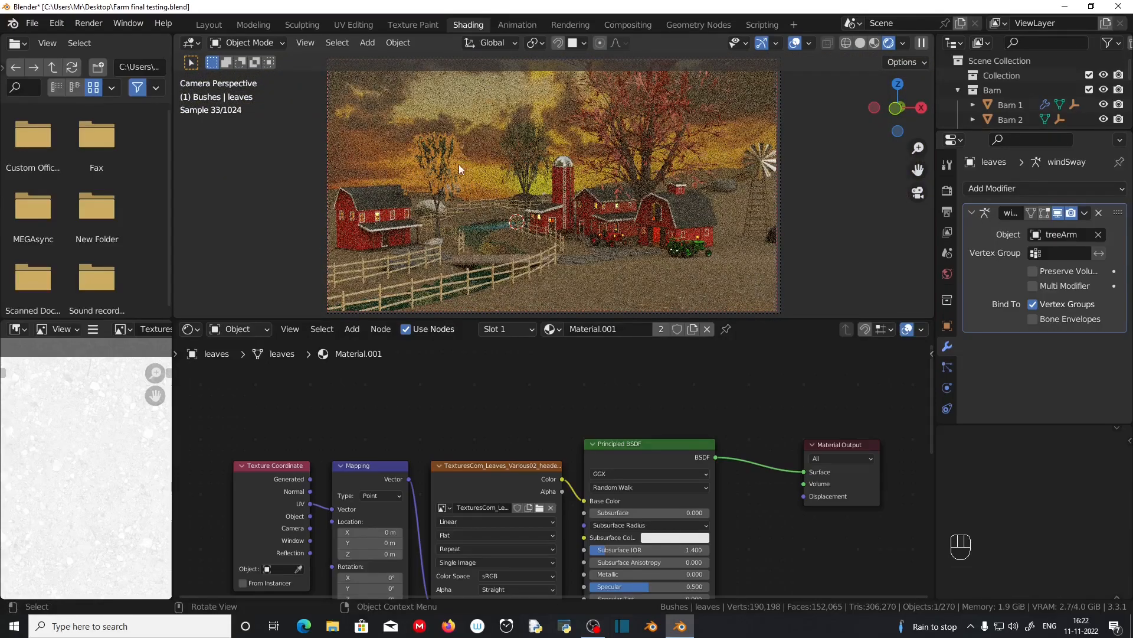
- Isolate the selected tree leaves in local view, deselect them and frame the foliage closely
{"action": "key", "text": "KP_Decimal"}
{"action": "scroll", "coordinate": [459, 170], "scroll_direction": "up", "scroll_amount": 2}
{"action": "middle_click_drag", "start_coordinate": [460, 169], "coordinate": [765, 208]}
{"action": "scroll", "coordinate": [766, 208], "scroll_direction": "up", "scroll_amount": 3}
{"action": "scroll", "coordinate": [765, 208], "scroll_direction": "down", "scroll_amount": 1}
{"action": "key", "text": "KP_Divide"}
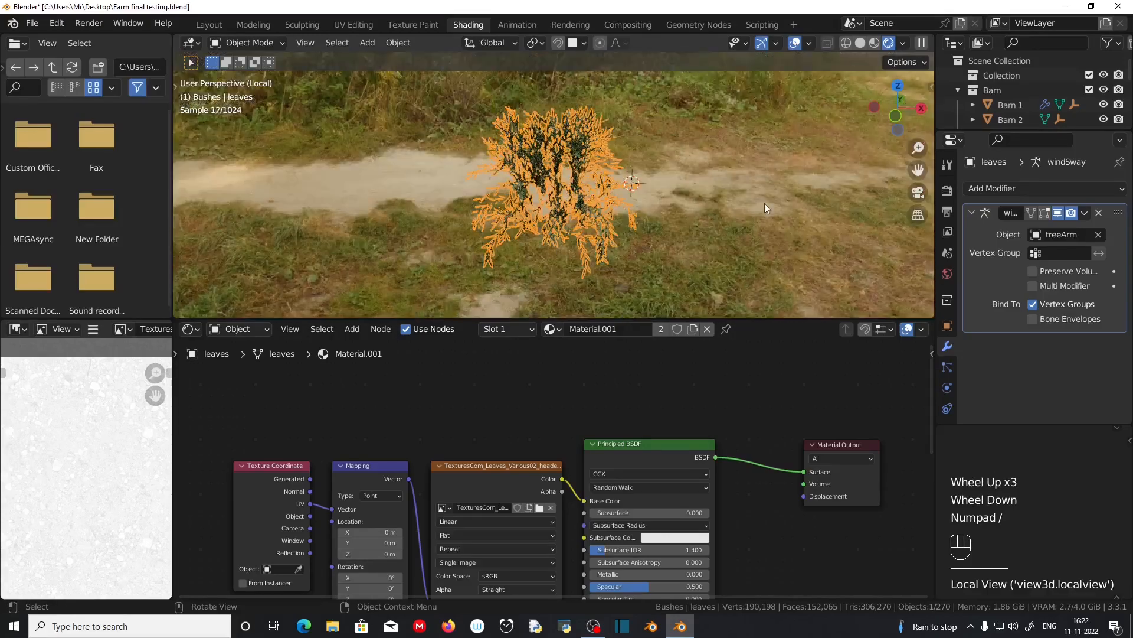
{"action": "scroll", "coordinate": [510, 257], "scroll_direction": "up", "scroll_amount": 2}
{"action": "left_click", "coordinate": [739, 268]}
{"action": "middle_click_drag", "start_coordinate": [510, 258], "coordinate": [591, 301]}
{"action": "scroll", "coordinate": [739, 268], "scroll_direction": "up", "scroll_amount": 2}
{"action": "scroll", "coordinate": [523, 412], "scroll_direction": "up", "scroll_amount": 2}
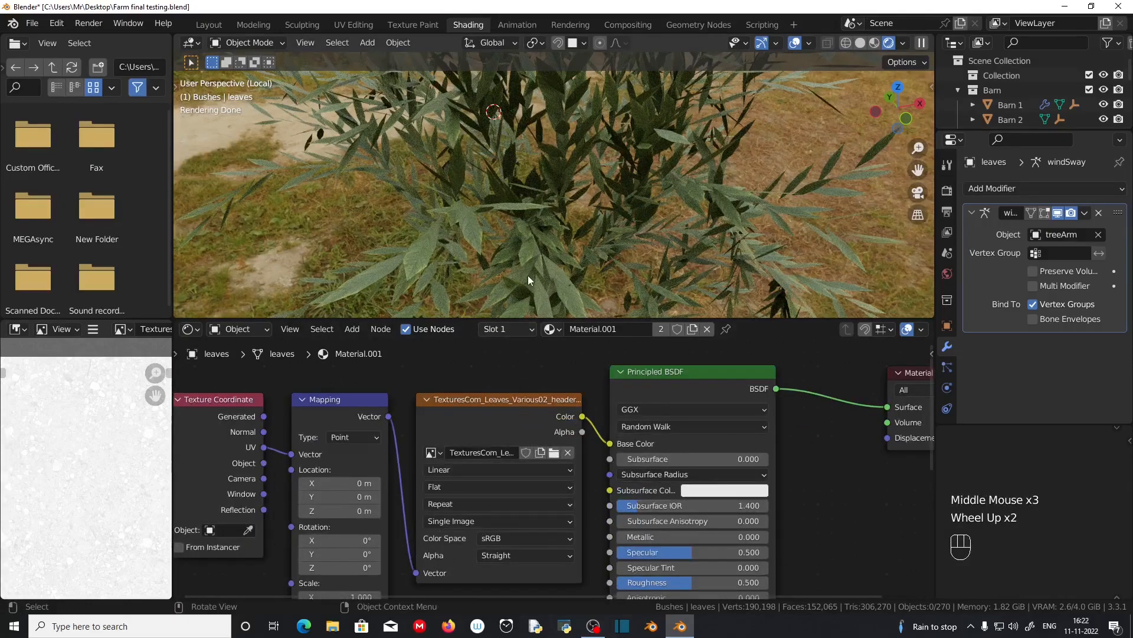
- Rename the leaves' material as Leaf 1
{"action": "left_click", "coordinate": [521, 331]}
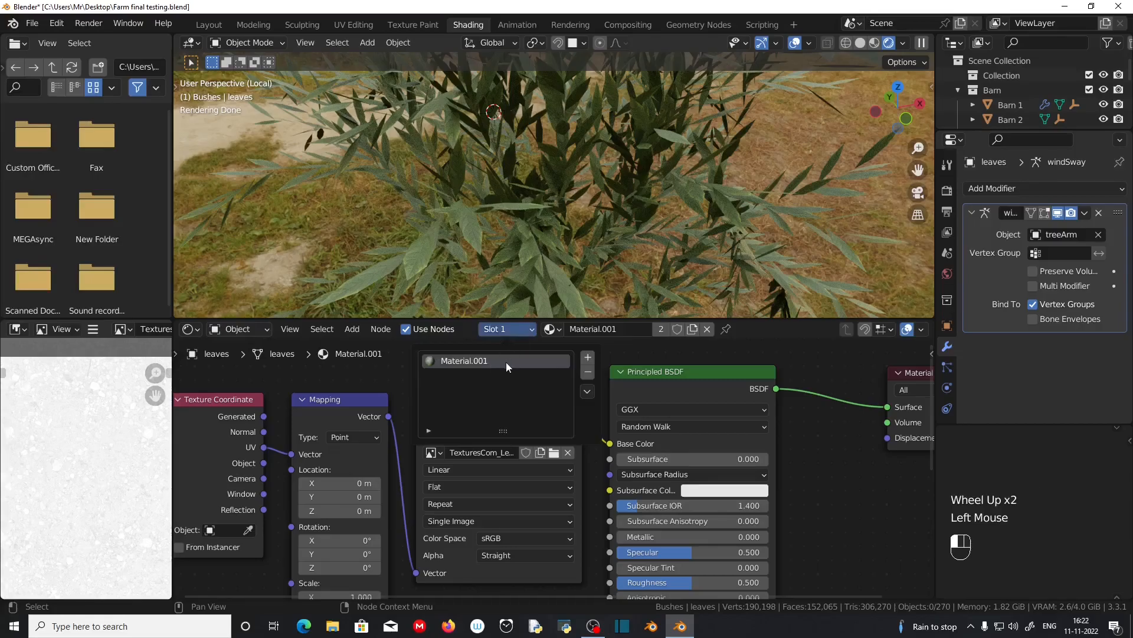
{"action": "double_click", "coordinate": [600, 332]}
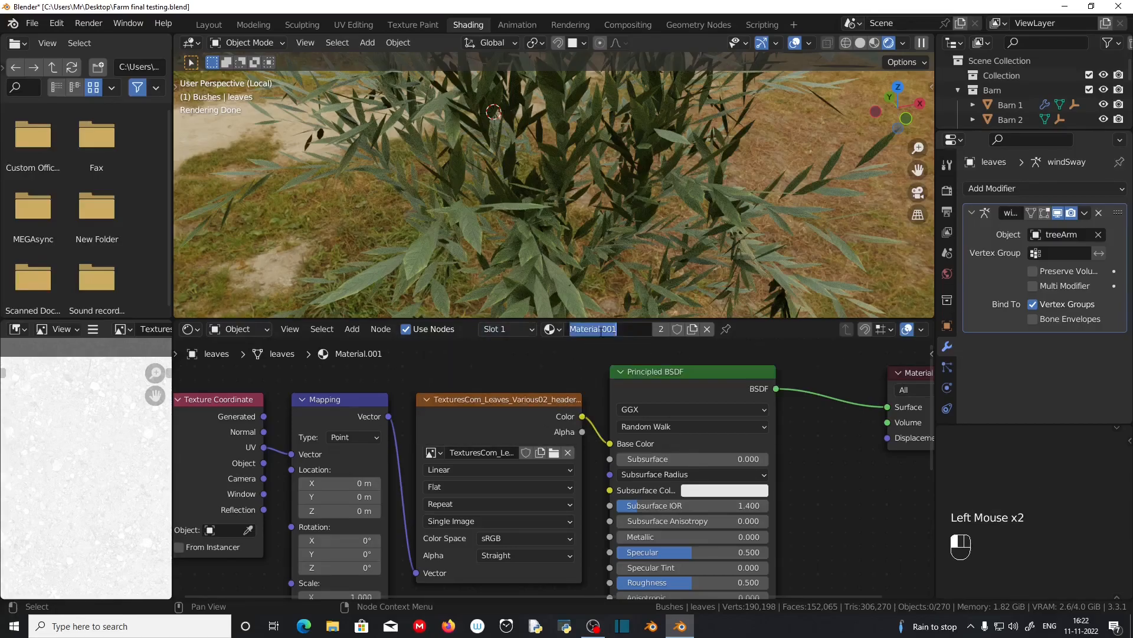
{"action": "type", "text": "Leaf 1"}
{"action": "key", "text": "Return"}
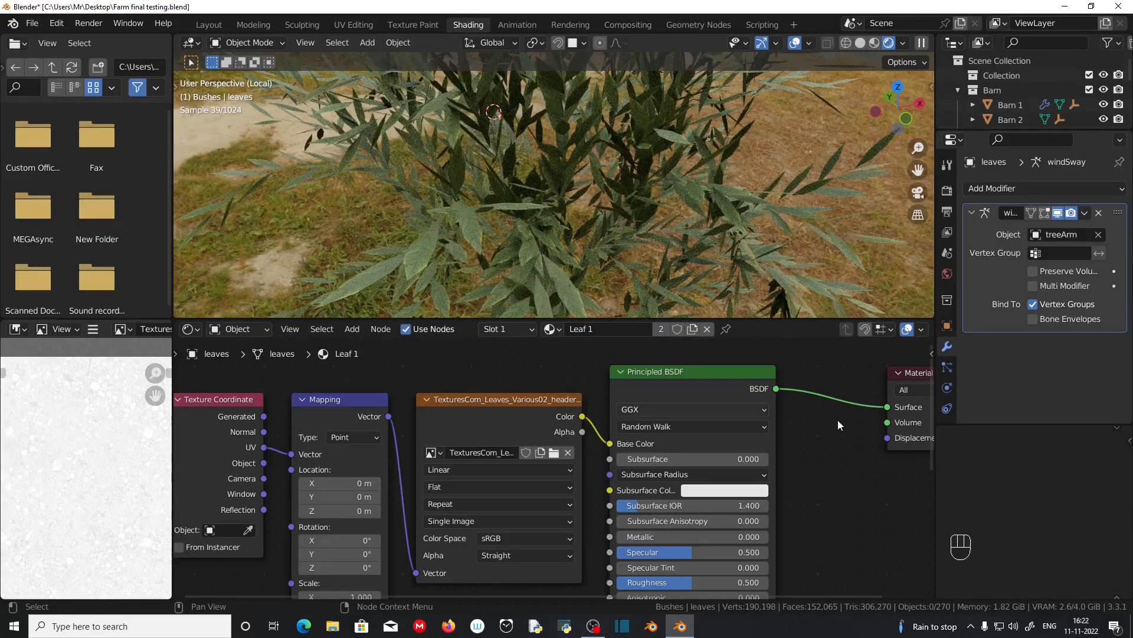
- Insert a Hue Saturation Value node between the leaf texture's colour output and the Principled BSDF base colour
{"action": "scroll", "coordinate": [796, 432], "scroll_direction": "down", "scroll_amount": 2}
{"action": "middle_click_drag", "start_coordinate": [796, 432], "coordinate": [771, 449]}
{"action": "scroll", "coordinate": [458, 372], "scroll_direction": "up", "scroll_amount": 2}
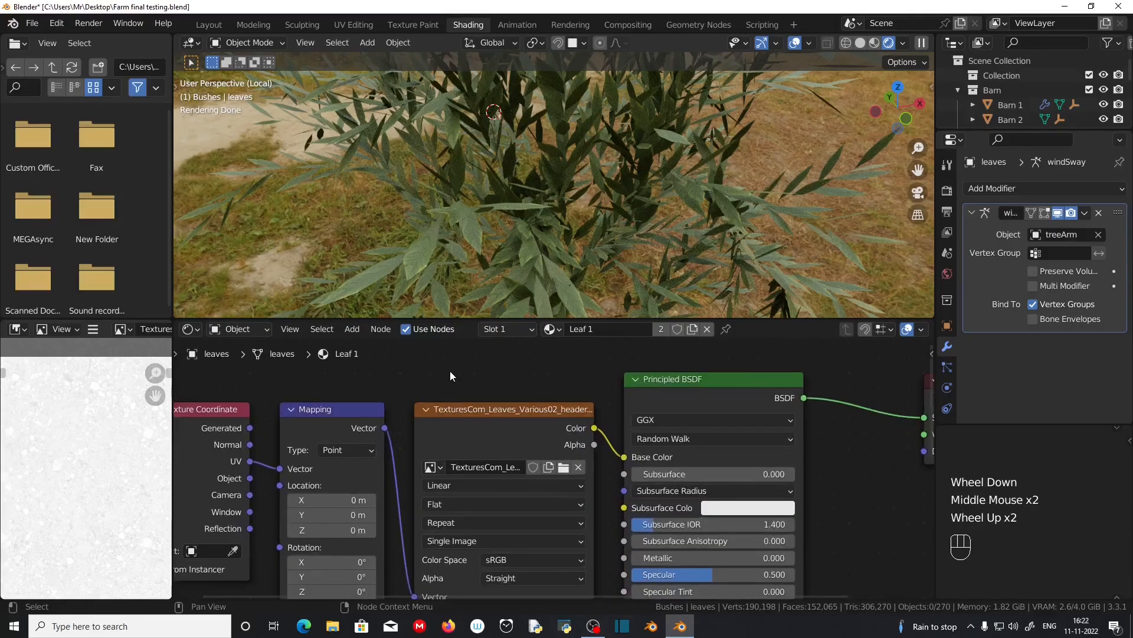
{"action": "key", "text": "shift+a"}
{"action": "mouse_move", "coordinate": [413, 452]}
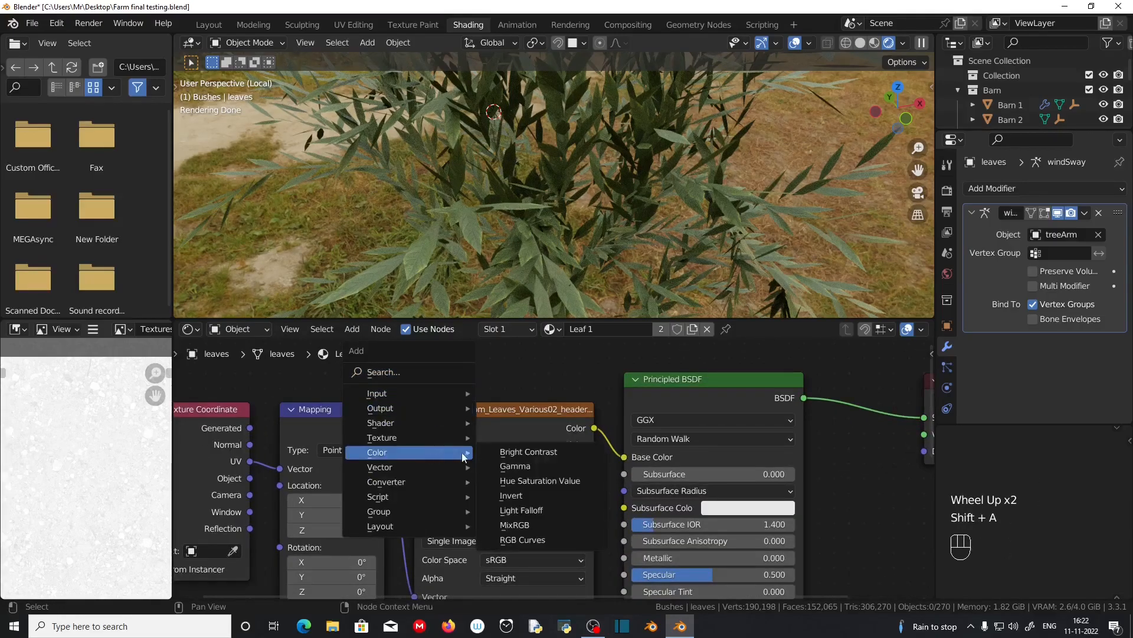
{"action": "left_click", "coordinate": [558, 481]}
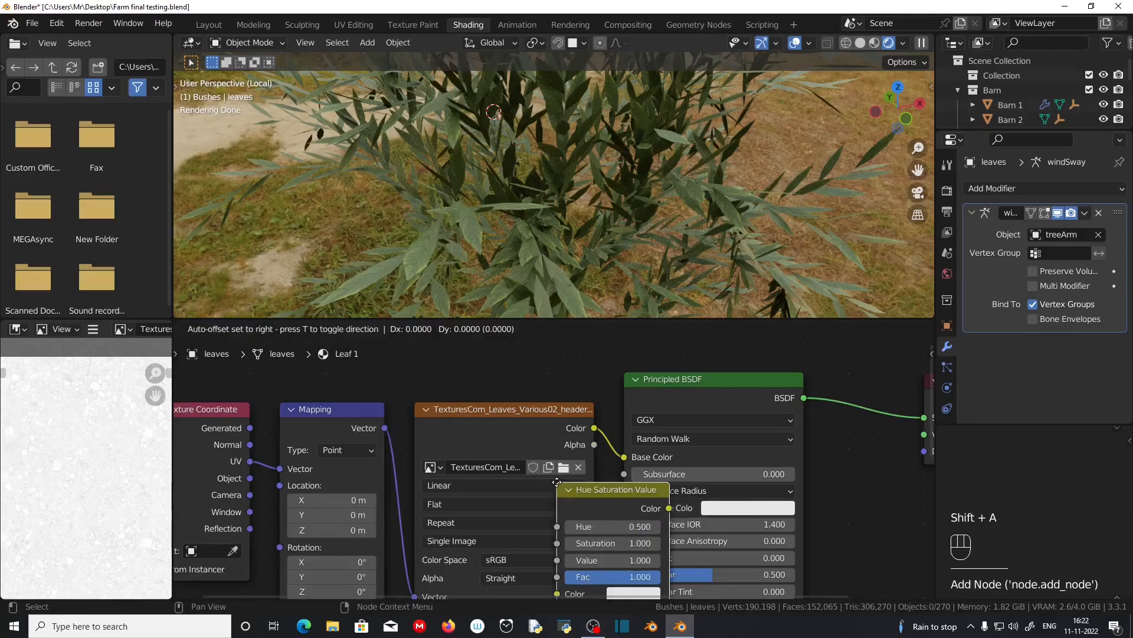
{"action": "left_click", "coordinate": [573, 378]}
{"action": "scroll", "coordinate": [709, 414], "scroll_direction": "up", "scroll_amount": 2}
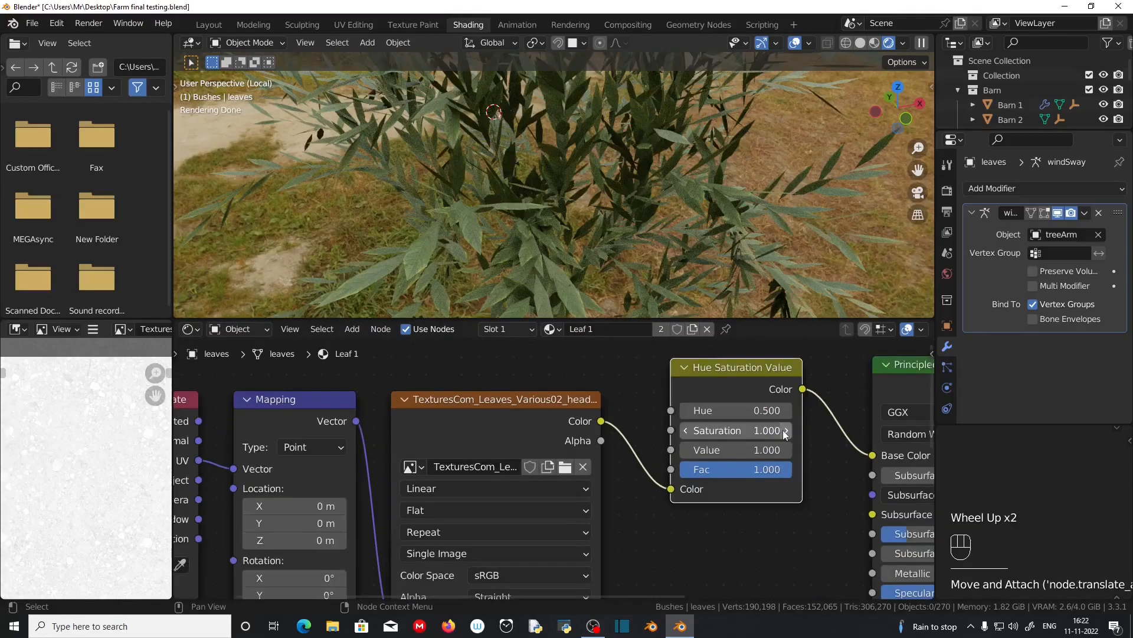
- Raise the Saturation of the Hue Saturation Value node to 1.3
{"action": "left_click", "coordinate": [783, 430]}
{"action": "left_click", "coordinate": [782, 430]}
{"action": "middle_click_drag", "start_coordinate": [643, 238], "coordinate": [594, 236]}
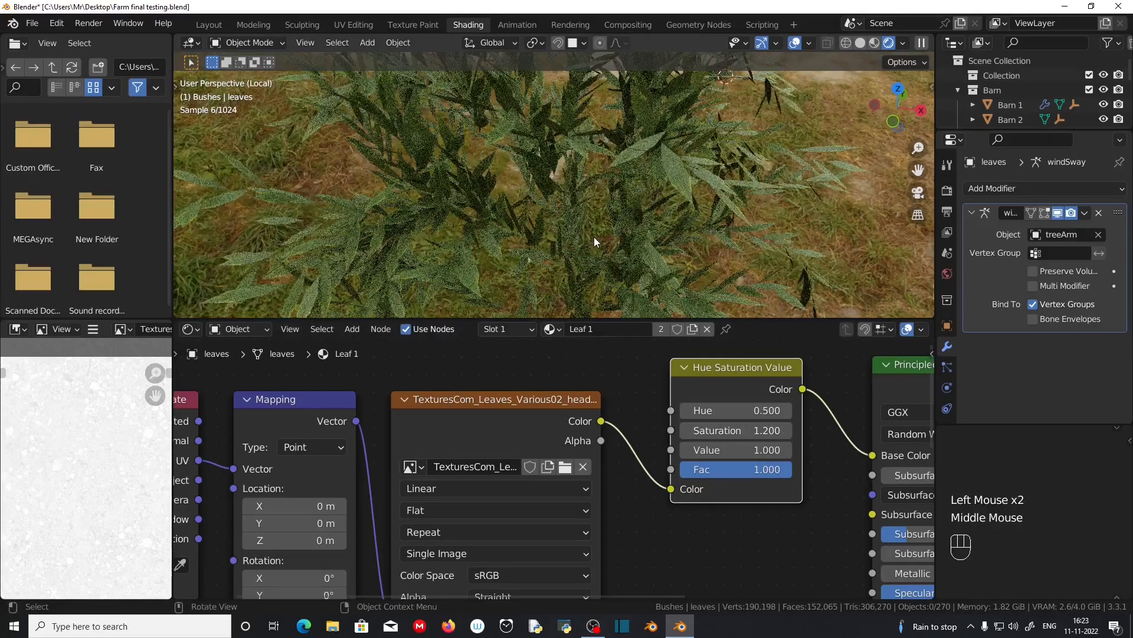
{"action": "left_click", "coordinate": [788, 430]}
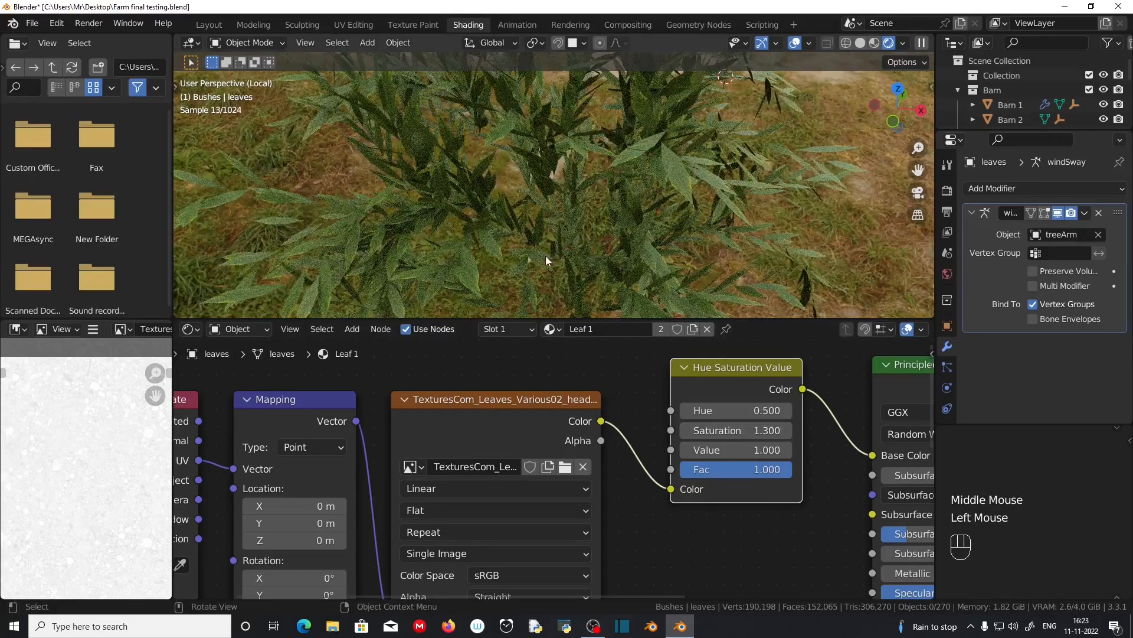
{"action": "middle_click_drag", "start_coordinate": [516, 250], "coordinate": [539, 255]}
- Raise the Value of the Hue Saturation Value node to 1.3
{"action": "left_click", "coordinate": [785, 450]}
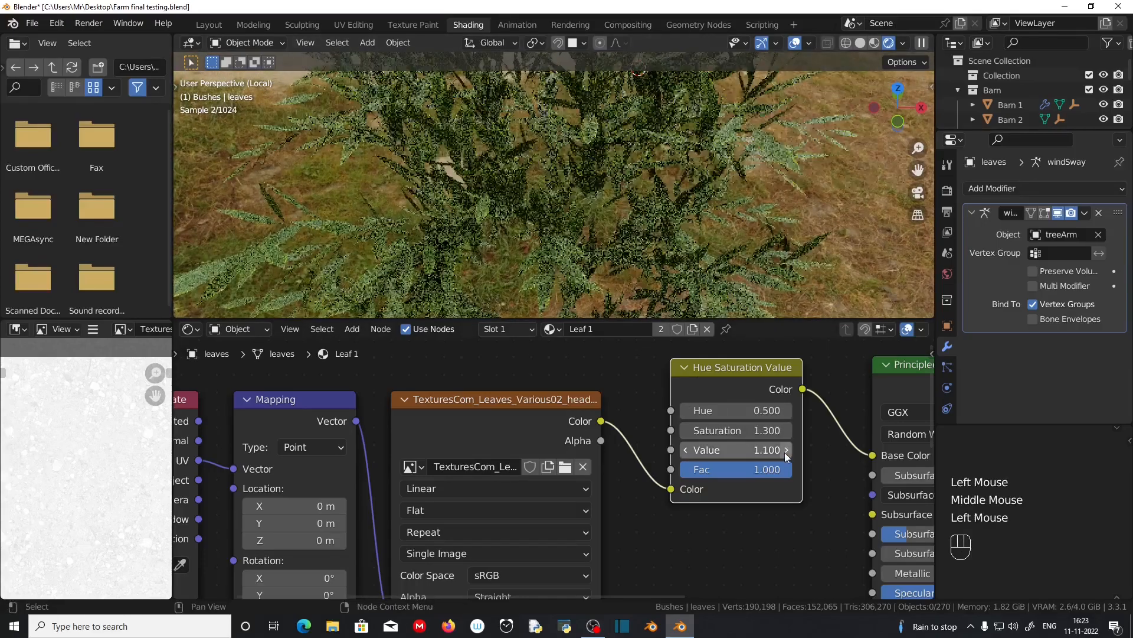
{"action": "left_click", "coordinate": [786, 450]}
{"action": "left_click", "coordinate": [786, 449]}
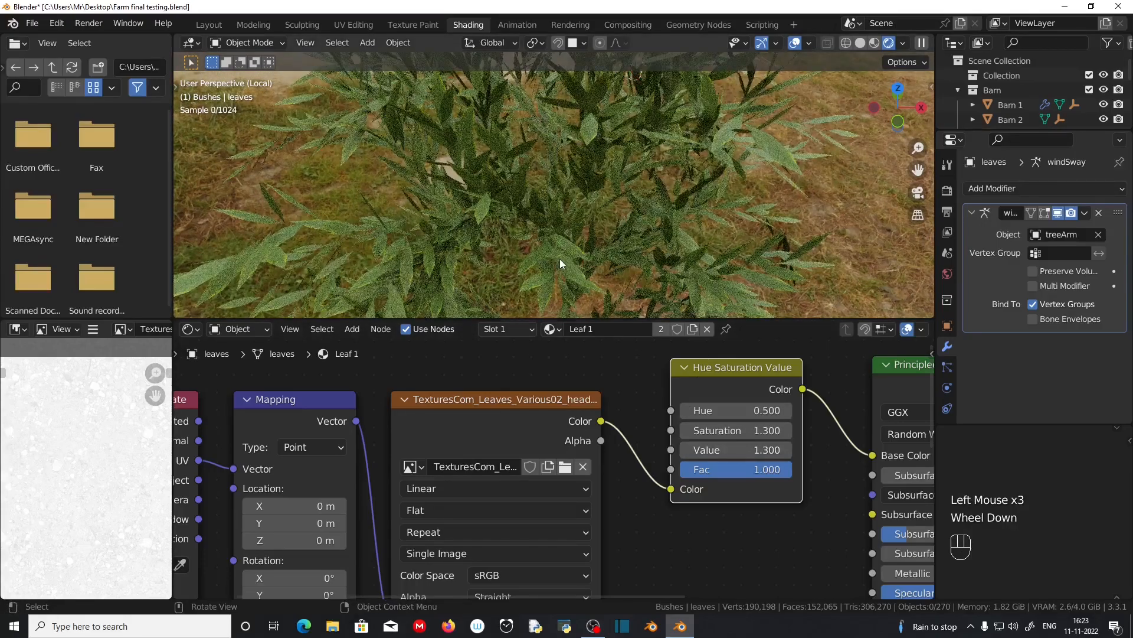
{"action": "scroll", "coordinate": [560, 259], "scroll_direction": "down", "scroll_amount": 1}
{"action": "middle_click_drag", "start_coordinate": [559, 259], "coordinate": [584, 260]}
{"action": "scroll", "coordinate": [585, 259], "scroll_direction": "up", "scroll_amount": 1}
- Try higher and lower Hue values for the leaves, such as 0.6, 0.4 and 0.3
{"action": "left_click", "coordinate": [787, 410]}
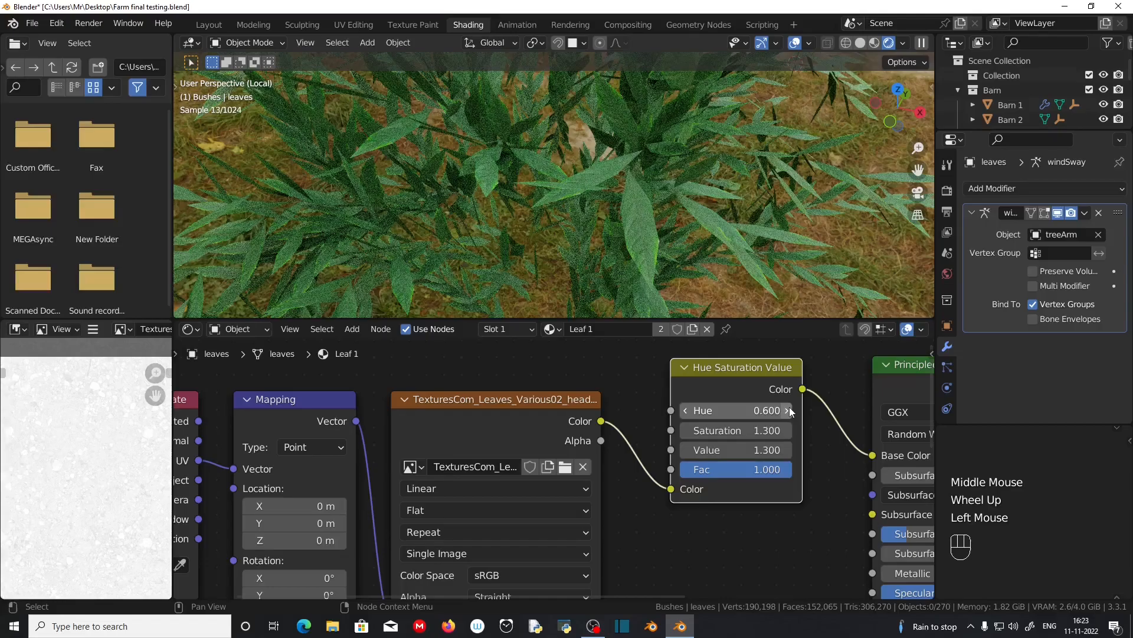
{"action": "left_click", "coordinate": [790, 409]}
{"action": "left_click", "coordinate": [687, 410]}
{"action": "left_click", "coordinate": [687, 410]}
{"action": "left_click", "coordinate": [687, 411]}
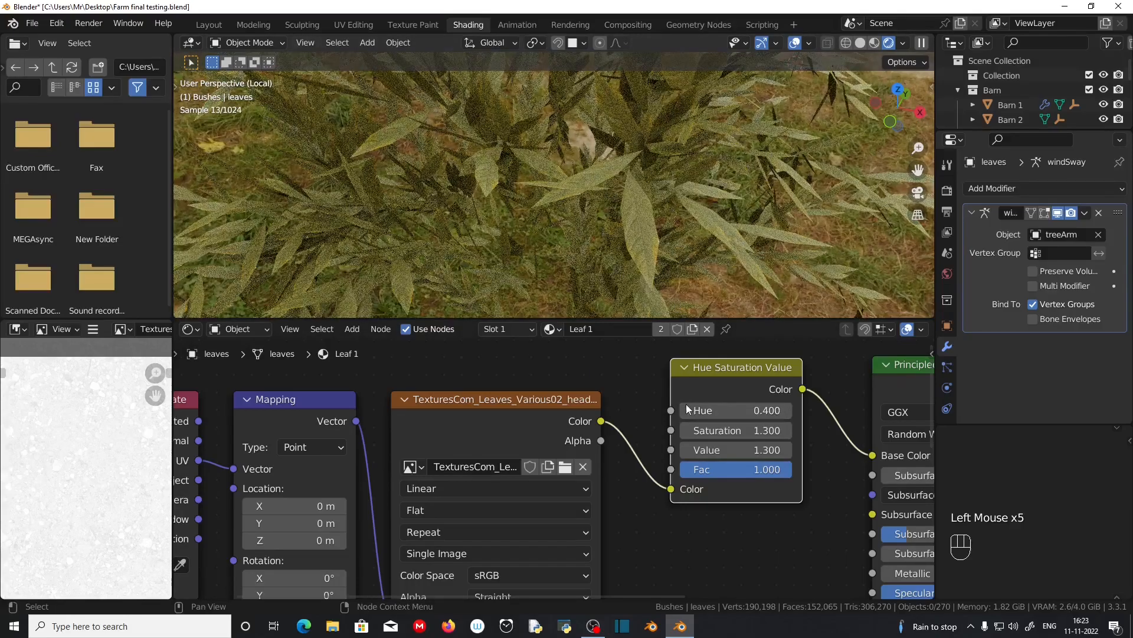
{"action": "left_click", "coordinate": [686, 409]}
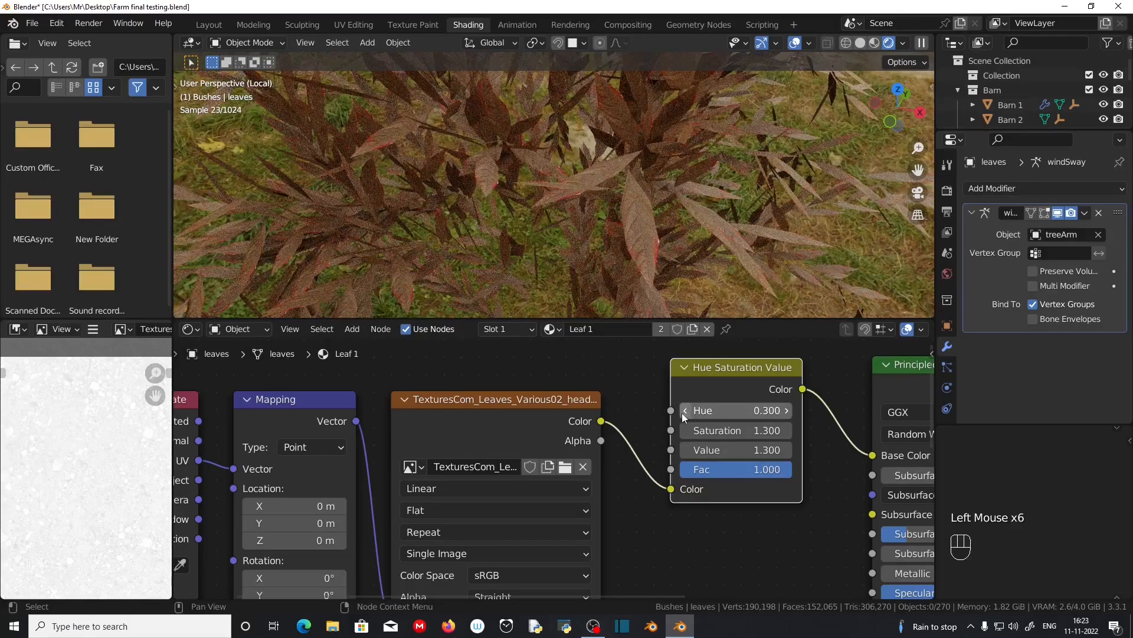
{"action": "left_click", "coordinate": [683, 413]}
{"action": "left_click", "coordinate": [683, 413]}
{"action": "left_click", "coordinate": [786, 410]}
{"action": "left_click", "coordinate": [786, 410]}
{"action": "left_click", "coordinate": [786, 410]}
{"action": "left_click", "coordinate": [786, 410]}
{"action": "left_click", "coordinate": [786, 410]}
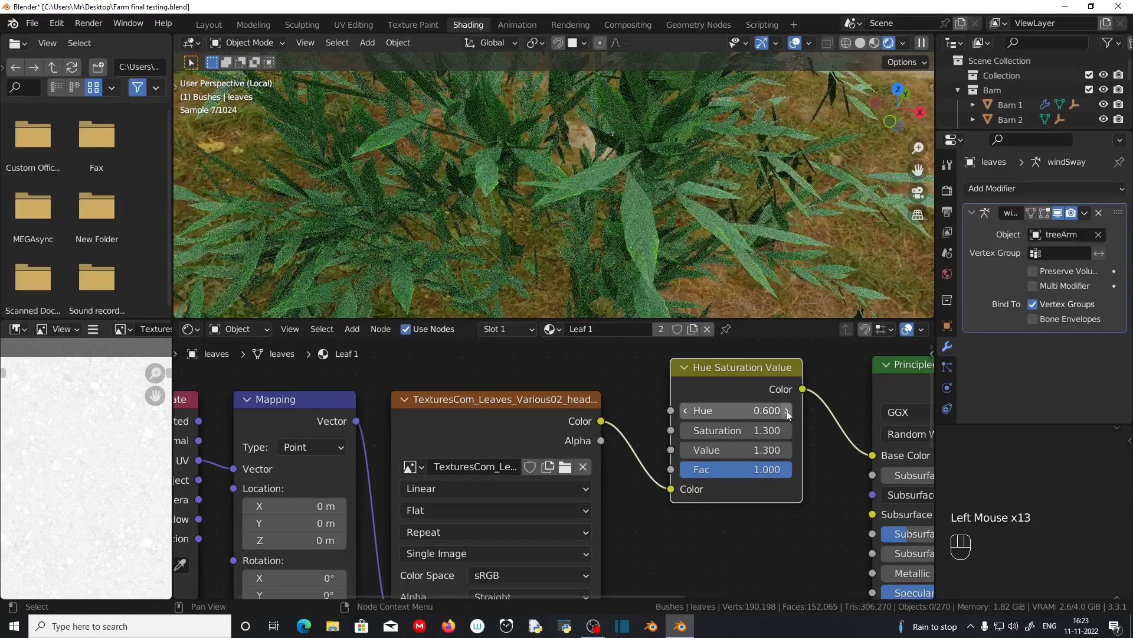
- Set the Hue of the Hue Saturation Value node to 0.55 and check the foliage colour
{"action": "left_click", "coordinate": [755, 408]}
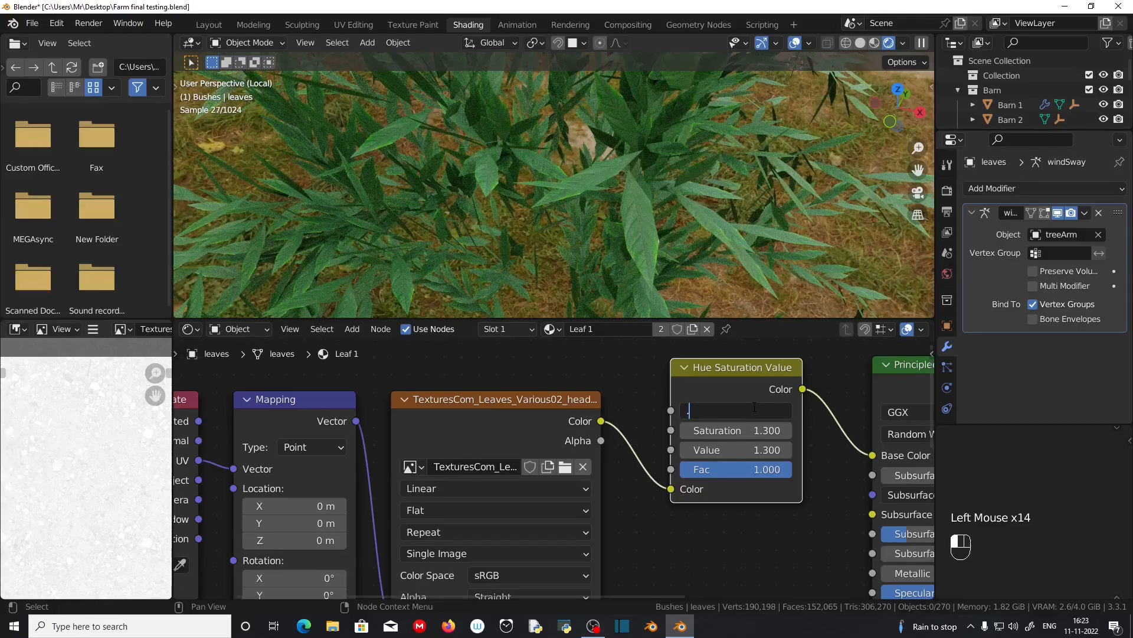
{"action": "type", "text": ".55"}
{"action": "scroll", "coordinate": [564, 247], "scroll_direction": "down", "scroll_amount": 3}
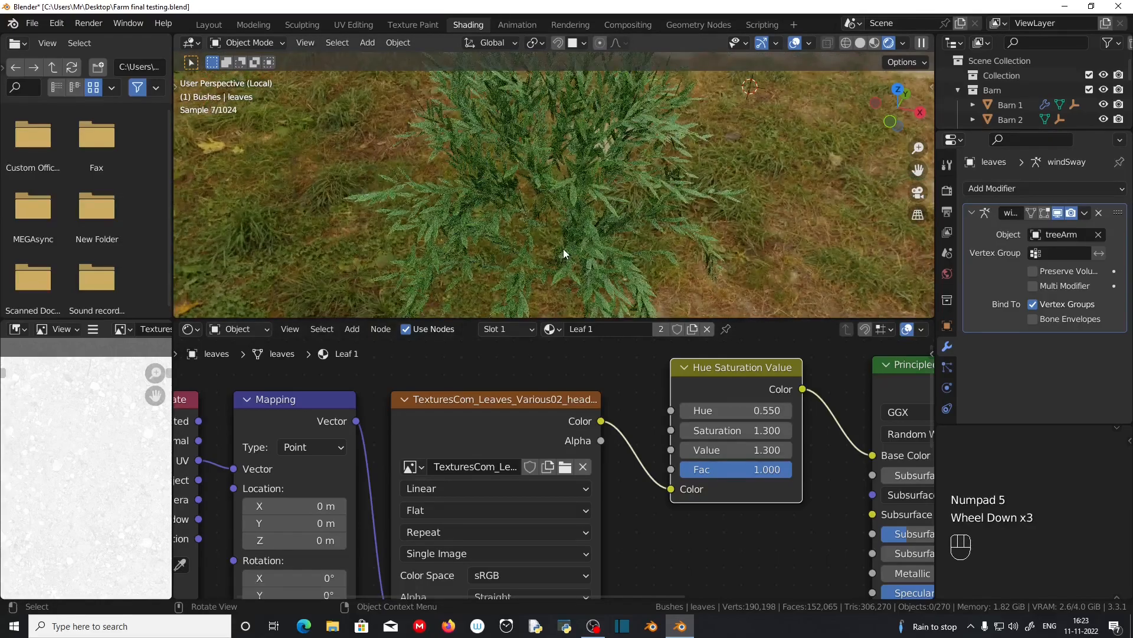
{"action": "scroll", "coordinate": [564, 249], "scroll_direction": "up", "scroll_amount": 2}
{"action": "middle_click_drag", "start_coordinate": [575, 260], "coordinate": [572, 249]}
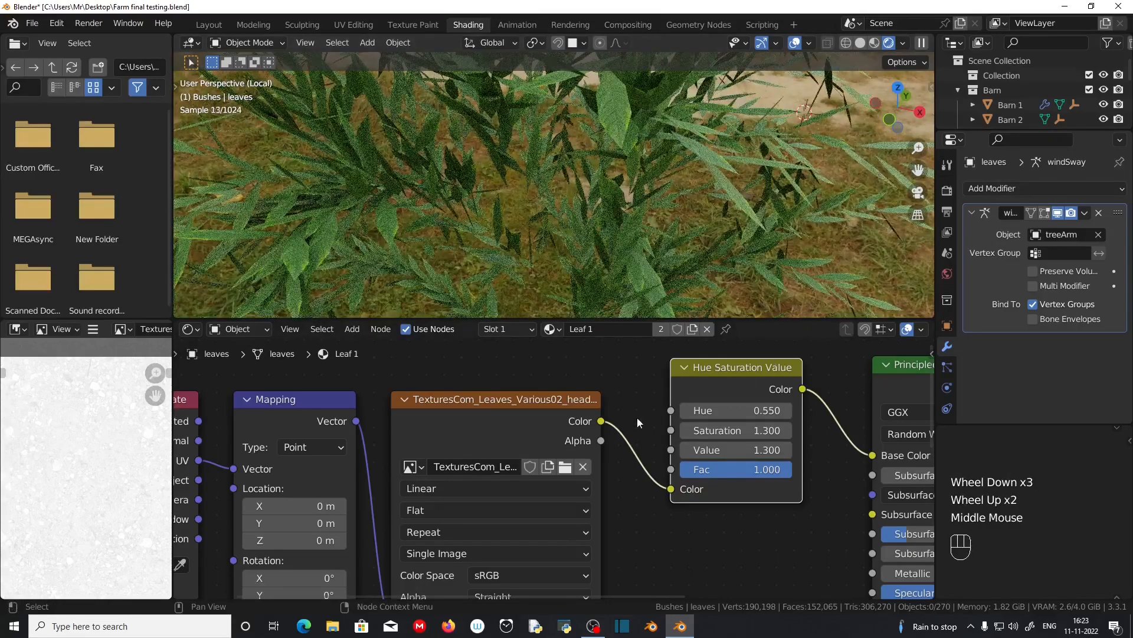
- Bypass the Hue Saturation Value node to compare leaf colours, and reconnect it between the texture and the Principled BSDF
{"action": "left_click_drag", "start_coordinate": [671, 489], "coordinate": [650, 453]}
{"action": "left_click_drag", "start_coordinate": [601, 421], "coordinate": [873, 456]}
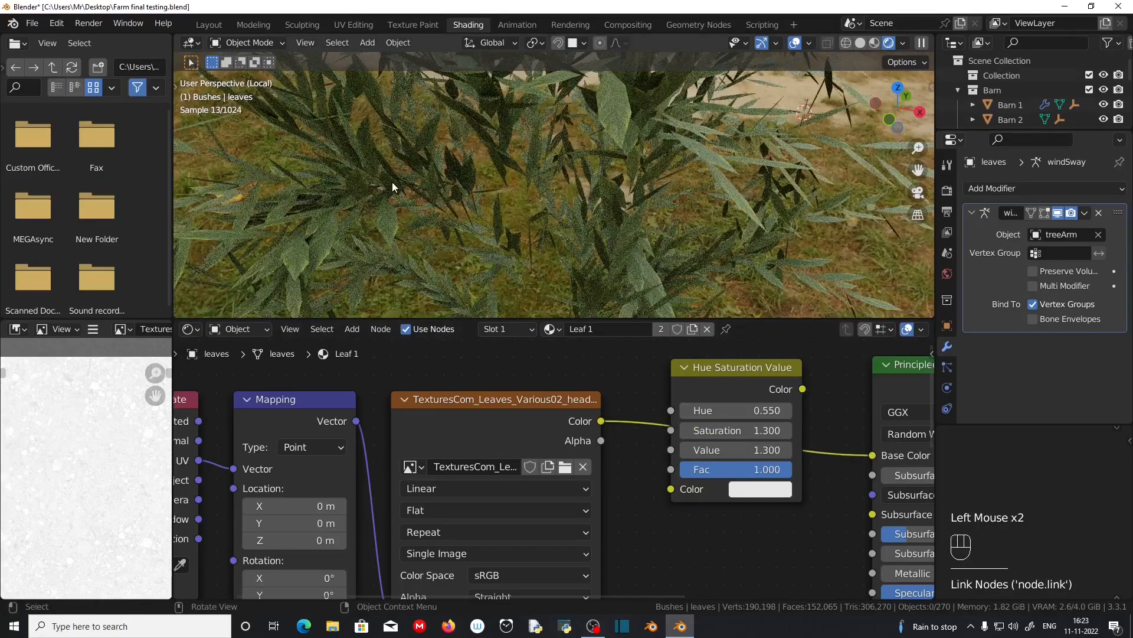
{"action": "left_click_drag", "start_coordinate": [601, 421], "coordinate": [627, 448]}
{"action": "left_click_drag", "start_coordinate": [675, 492], "coordinate": [671, 489]}
{"action": "left_click_drag", "start_coordinate": [803, 389], "coordinate": [873, 455]}
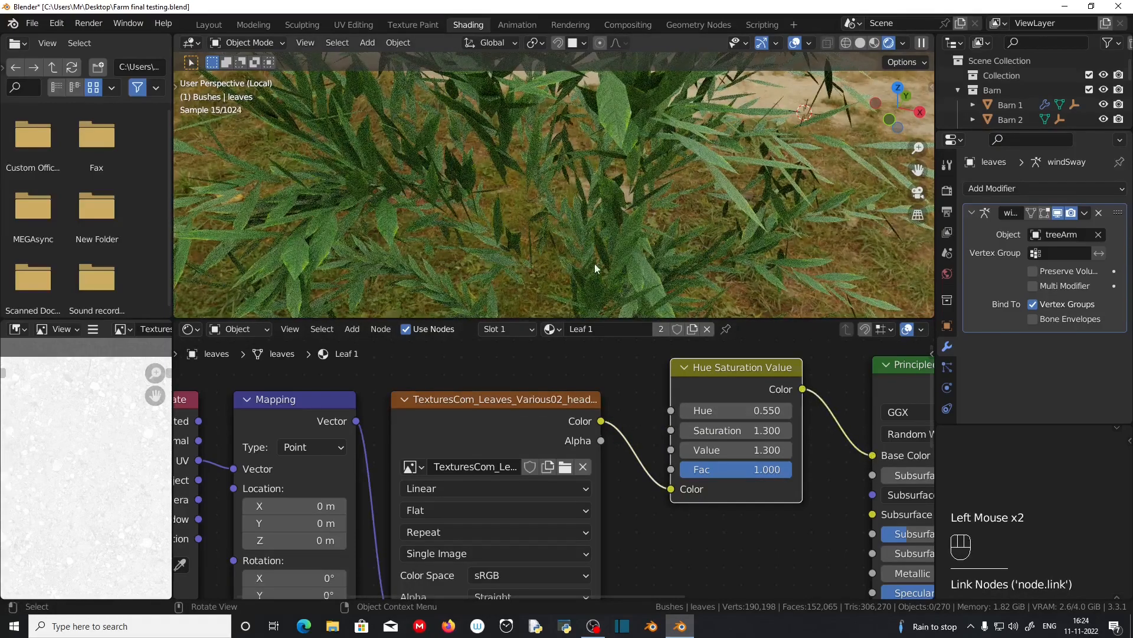
- Return to the Layout workspace showing the whole farm scene
{"action": "scroll", "coordinate": [552, 468], "scroll_direction": "down", "scroll_amount": 2}
{"action": "left_click", "coordinate": [208, 26]}
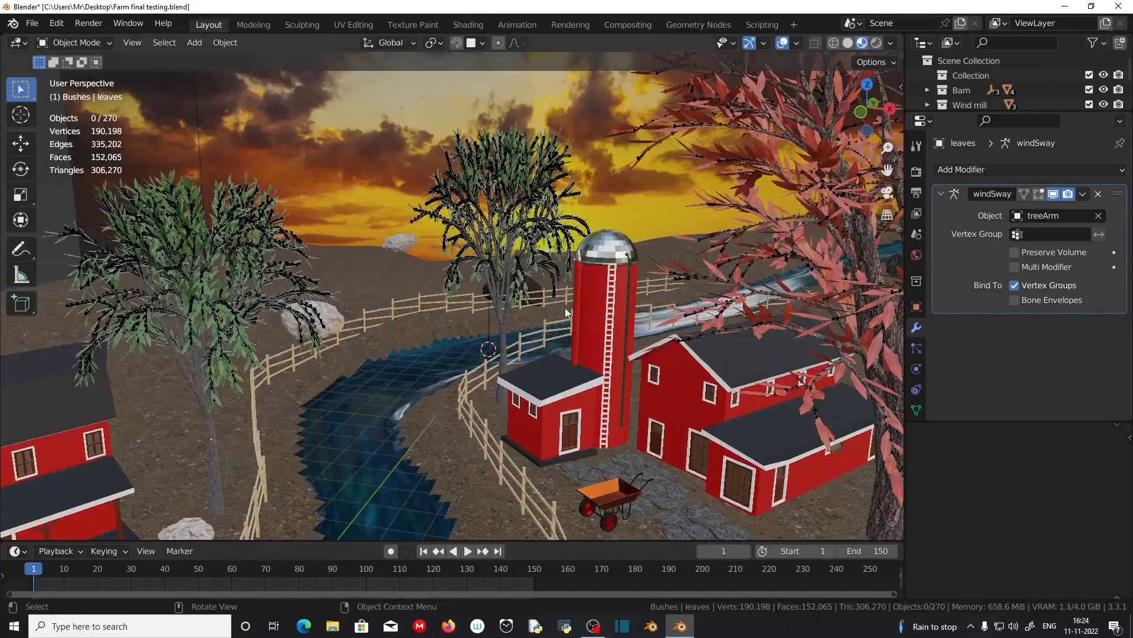
- Select the leaves of the tree behind the silo and show the whole scene outside local view in the Shading workspace
{"action": "middle_click_drag", "start_coordinate": [555, 215], "coordinate": [507, 253]}
{"action": "middle_click_drag", "start_coordinate": [493, 307], "coordinate": [548, 293]}
{"action": "left_click", "coordinate": [529, 284]}
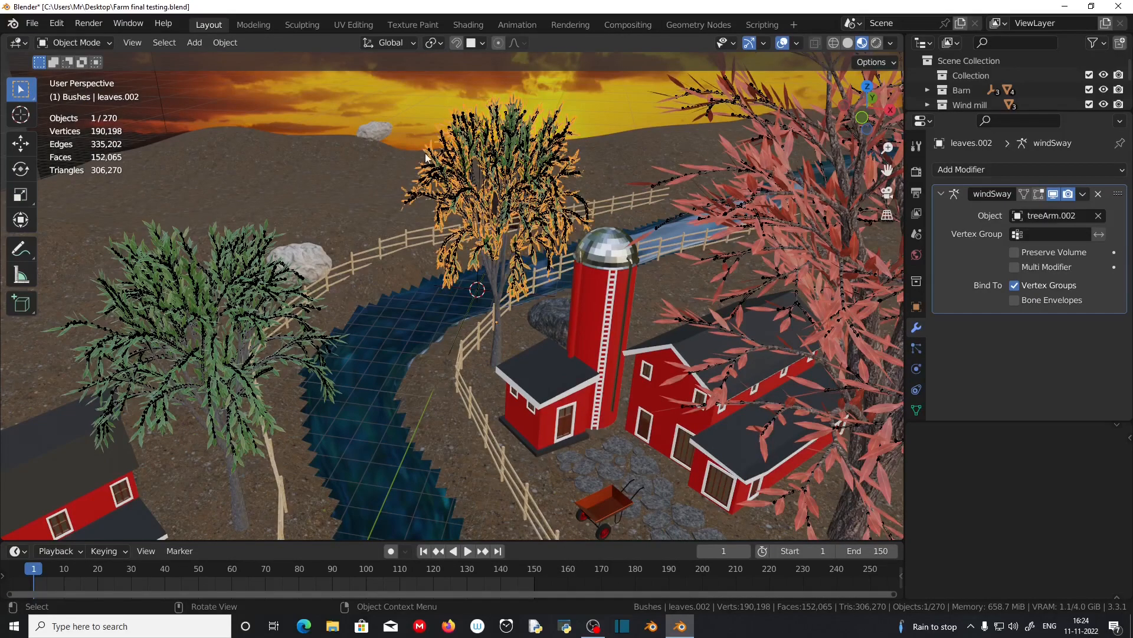
{"action": "left_click", "coordinate": [475, 24]}
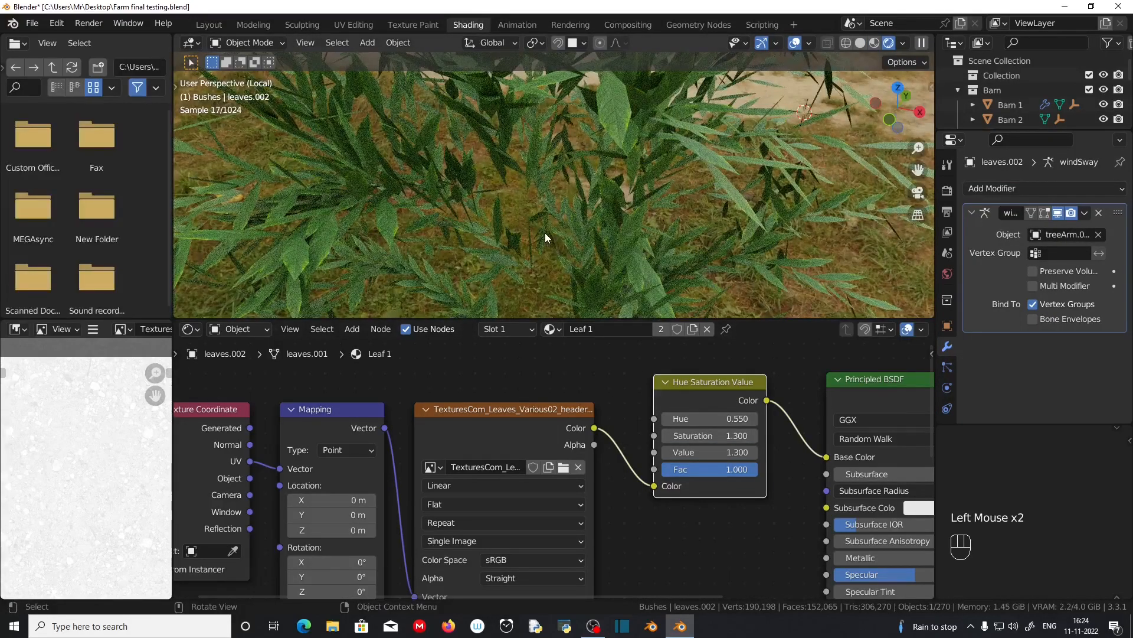
{"action": "key", "text": "KP_Divide"}
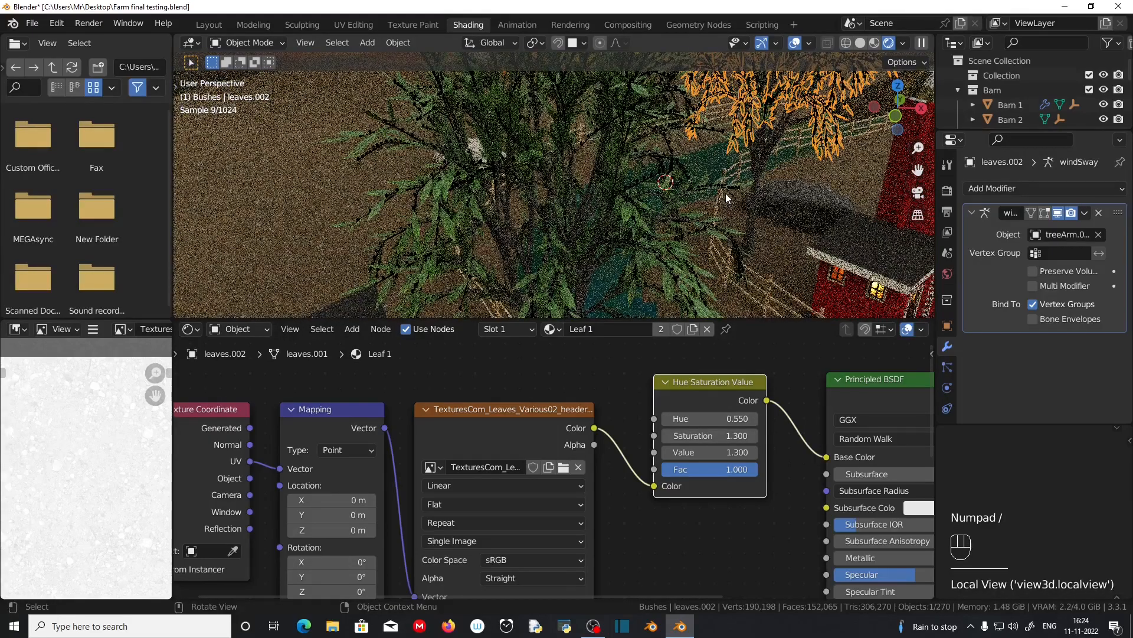
- Examine the green leaves of the tree behind the silo up close, and check the farm scene through the camera
{"action": "key", "text": "KP_Decimal"}
{"action": "scroll", "coordinate": [727, 194], "scroll_direction": "up", "scroll_amount": 4}
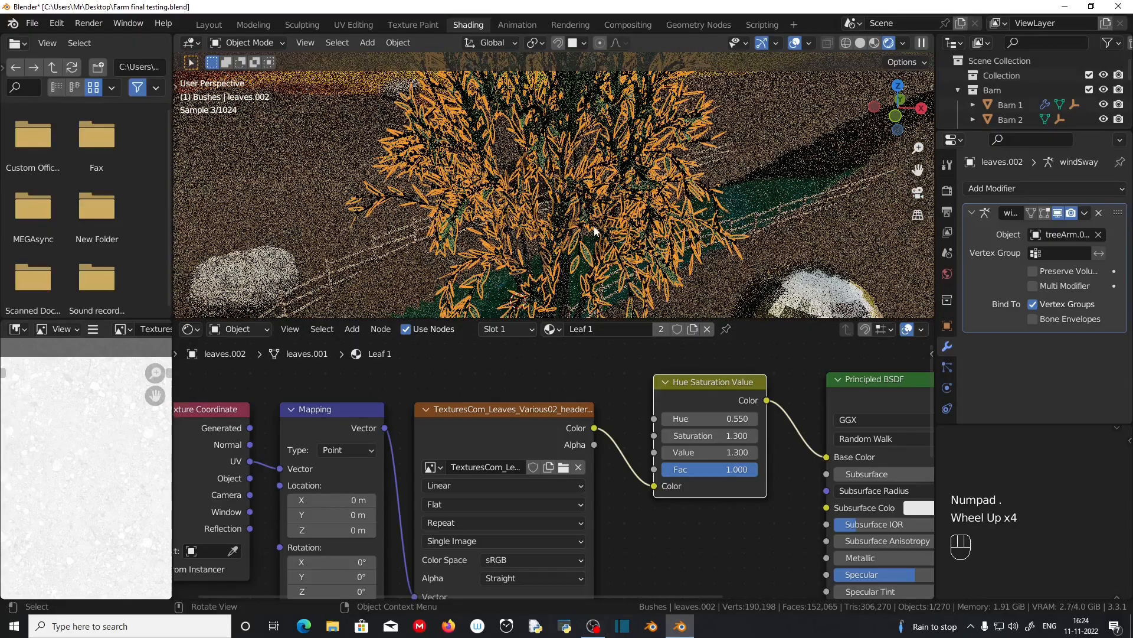
{"action": "scroll", "coordinate": [572, 261], "scroll_direction": "down", "scroll_amount": 6}
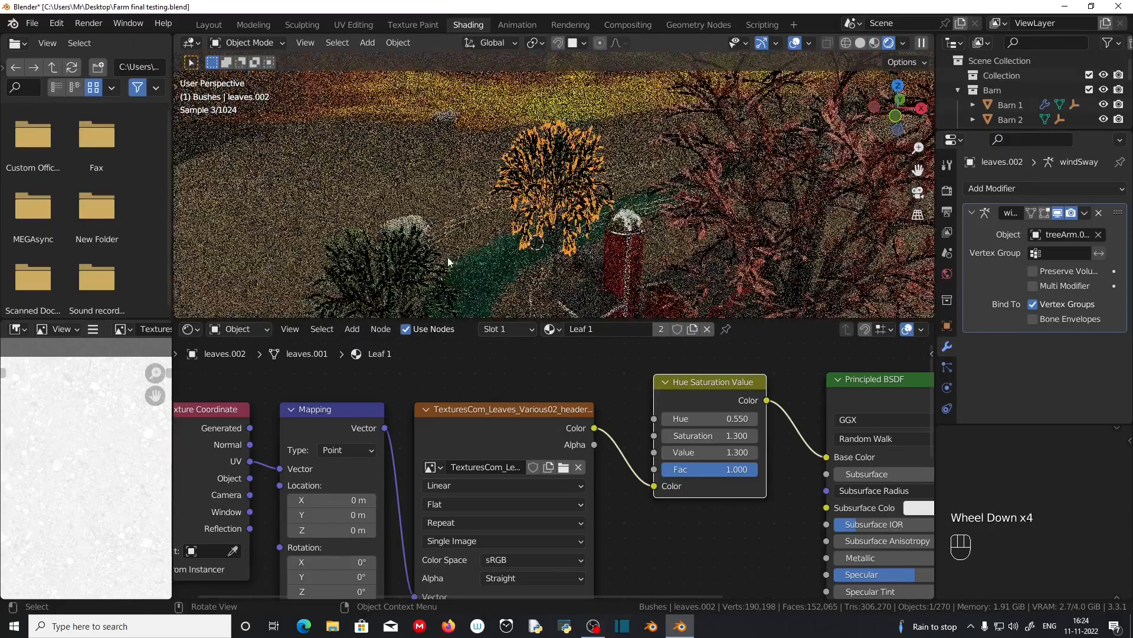
{"action": "key", "text": "KP_0"}
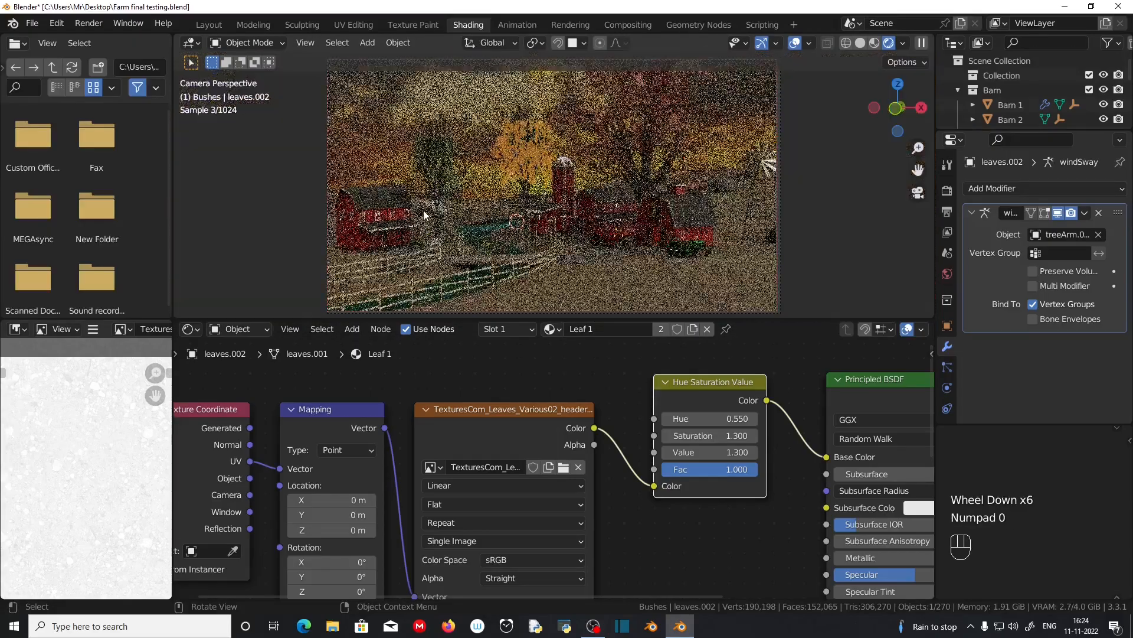
{"action": "scroll", "coordinate": [445, 165], "scroll_direction": "up", "scroll_amount": 5}
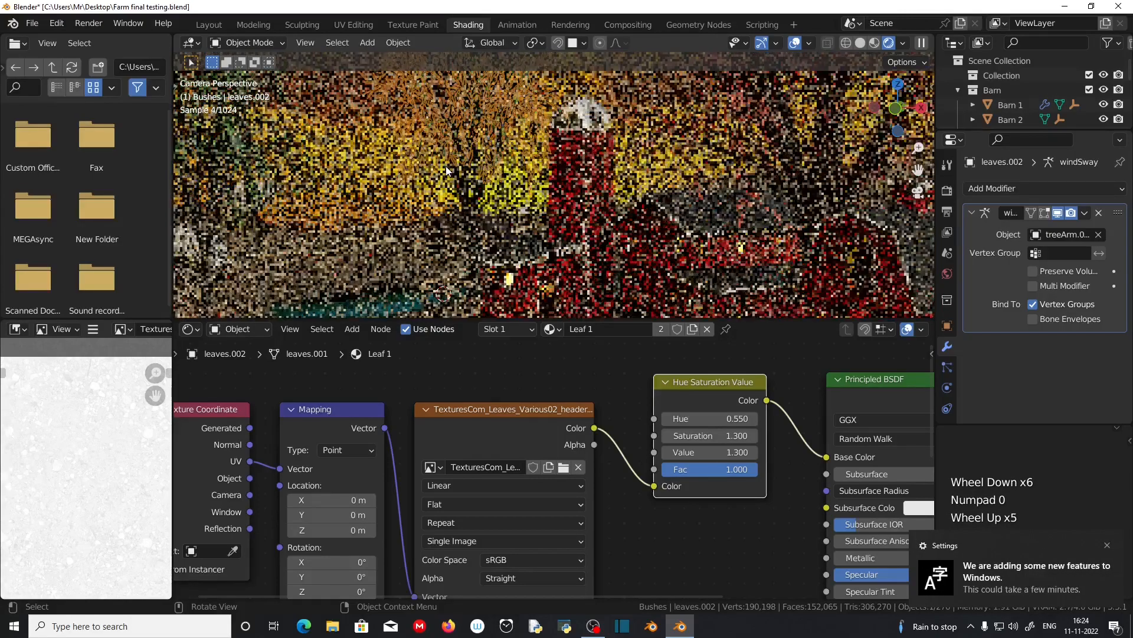
{"action": "scroll", "coordinate": [446, 171], "scroll_direction": "down", "scroll_amount": 4}
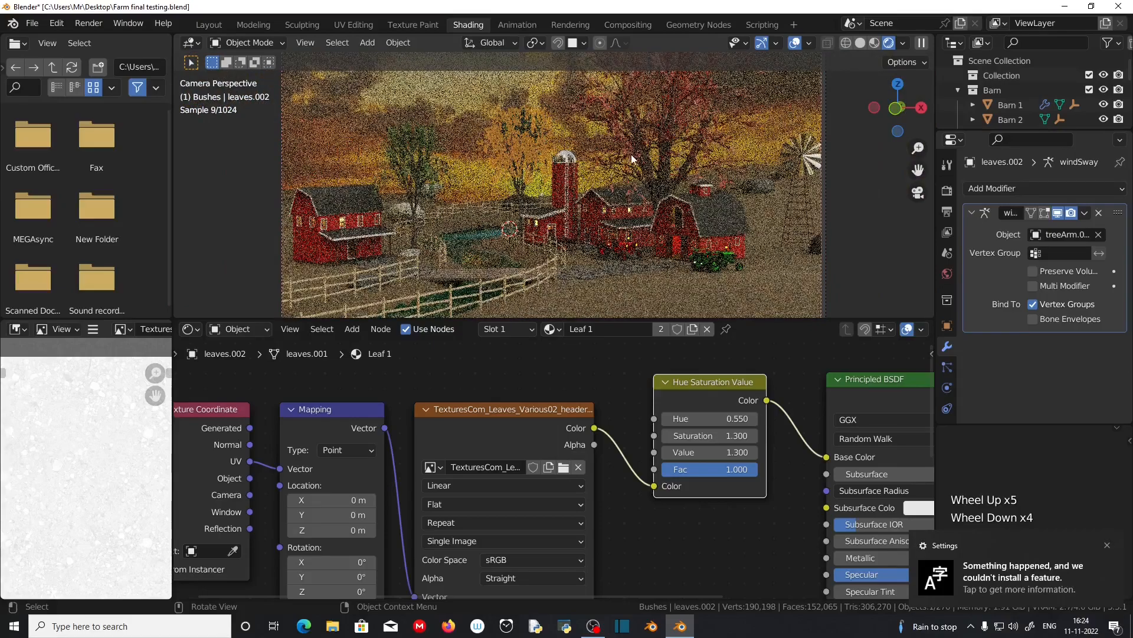
- Select the leaves of the large red tree and rename their material to Leaf 2
{"action": "left_click", "coordinate": [630, 156]}
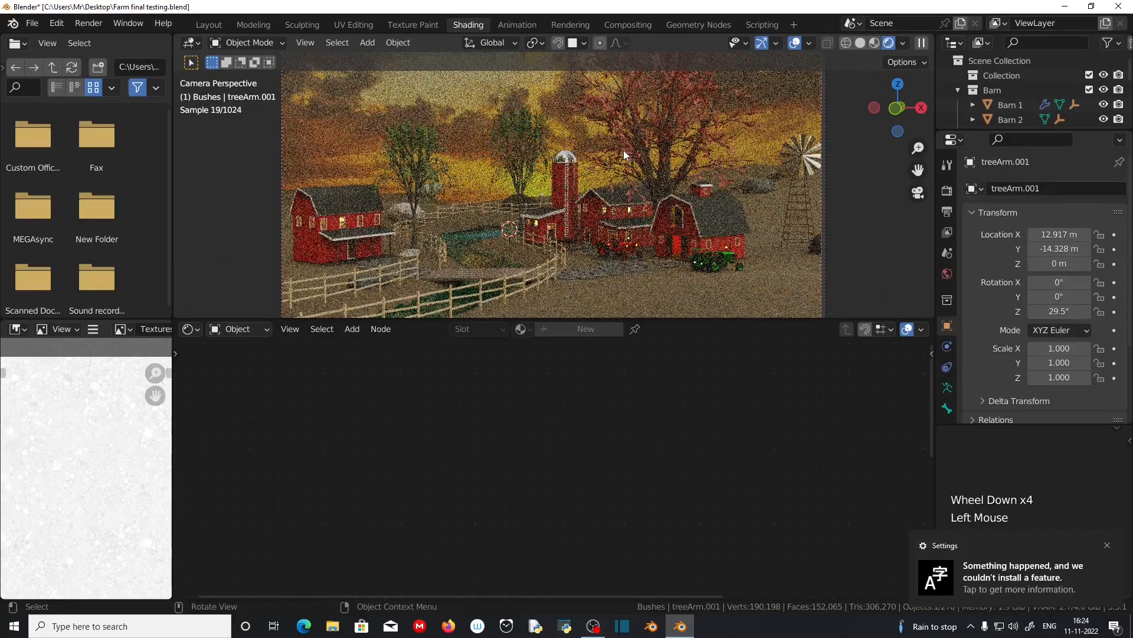
{"action": "left_click", "coordinate": [623, 150]}
{"action": "scroll", "coordinate": [579, 412], "scroll_direction": "up", "scroll_amount": 2}
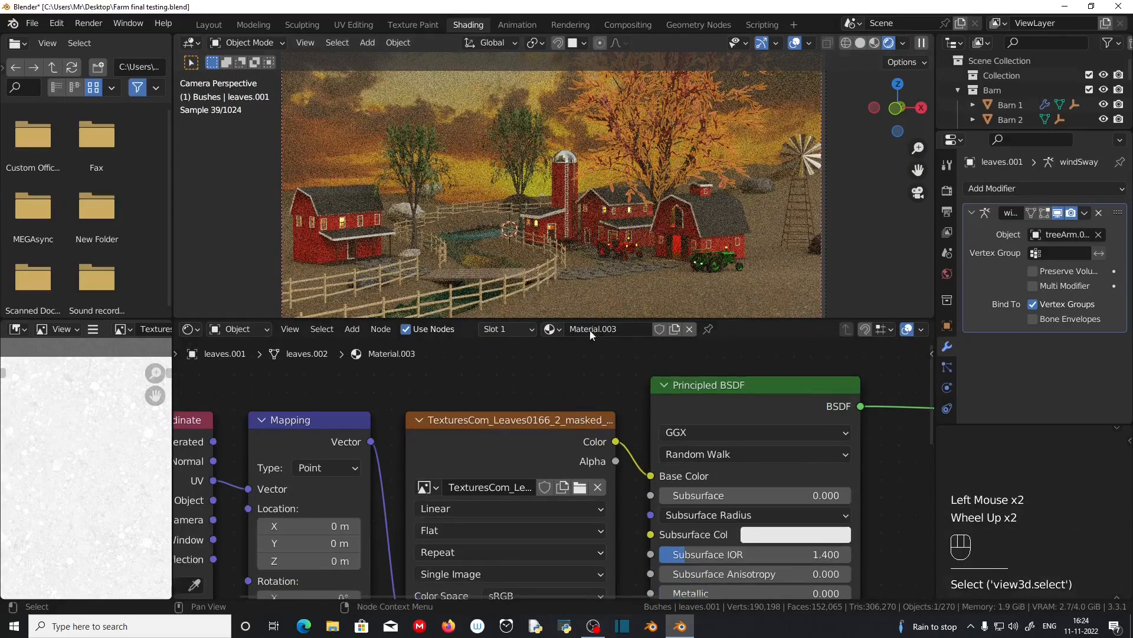
{"action": "left_click", "coordinate": [620, 329]}
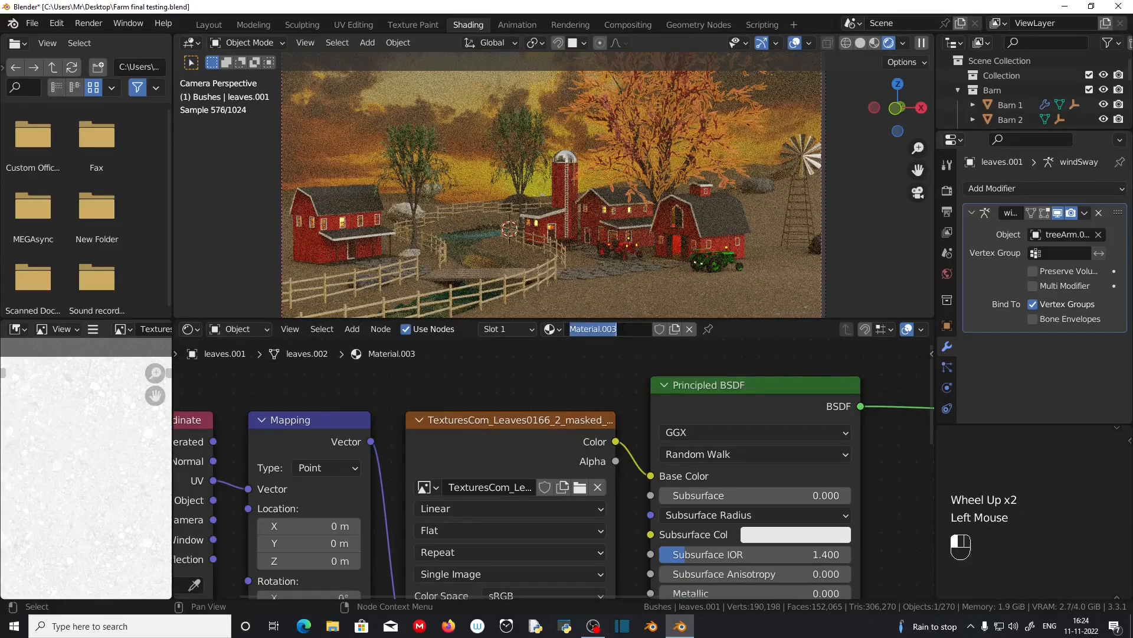
{"action": "type", "text": "Leaf 2"}
{"action": "key", "text": "Return"}
- Isolate the red tree's leaves in local view and deselect them for an unobstructed close-up of the foliage
{"action": "scroll", "coordinate": [618, 404], "scroll_direction": "down", "scroll_amount": 4}
{"action": "middle_click_drag", "start_coordinate": [574, 399], "coordinate": [486, 373], "text": "shift"}
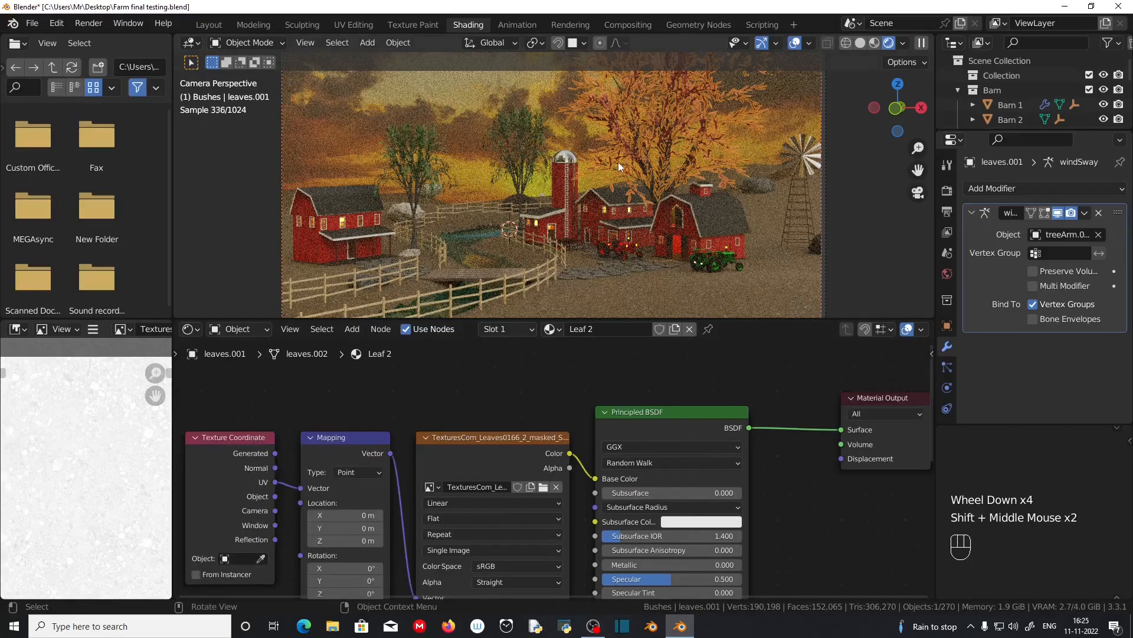
{"action": "key", "text": "KP_Divide"}
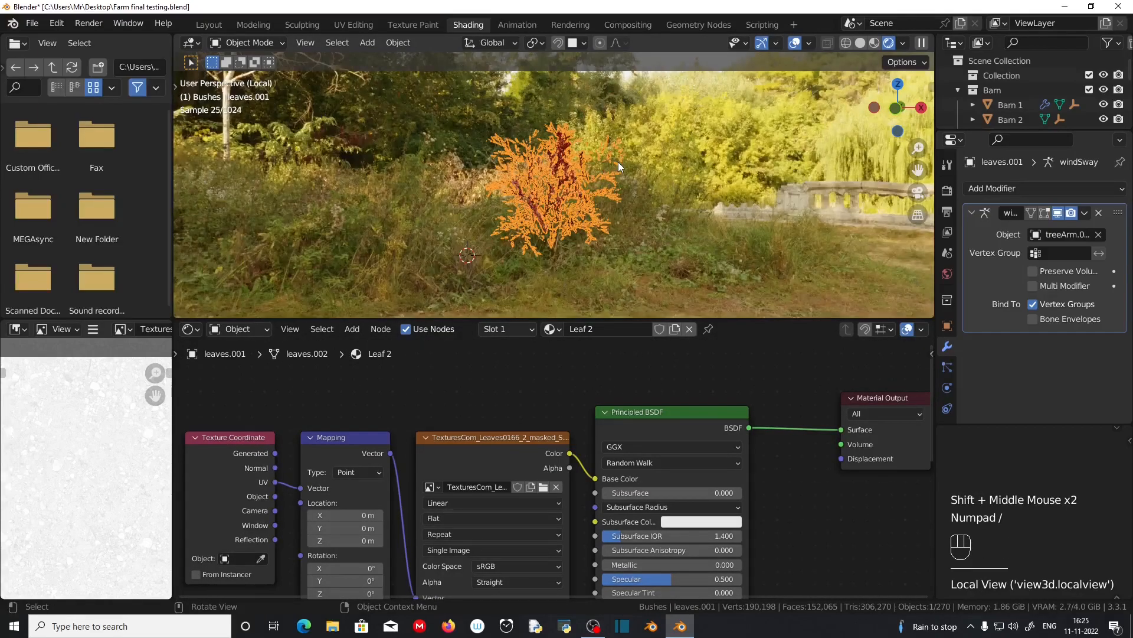
{"action": "scroll", "coordinate": [618, 162], "scroll_direction": "up", "scroll_amount": 2}
{"action": "scroll", "coordinate": [618, 162], "scroll_direction": "up", "scroll_amount": 1}
{"action": "left_click", "coordinate": [799, 262]}
{"action": "scroll", "coordinate": [798, 262], "scroll_direction": "up", "scroll_amount": 3}
{"action": "middle_click_drag", "start_coordinate": [618, 162], "coordinate": [709, 258]}
{"action": "scroll", "coordinate": [708, 257], "scroll_direction": "down", "scroll_amount": 1}
{"action": "middle_click_drag", "start_coordinate": [708, 258], "coordinate": [620, 260]}
- Add a Hue Saturation Value node between the leaf texture and the Principled BSDF's Base Color in Leaf 2
{"action": "key", "text": "shift+a"}
{"action": "mouse_move", "coordinate": [420, 385]}
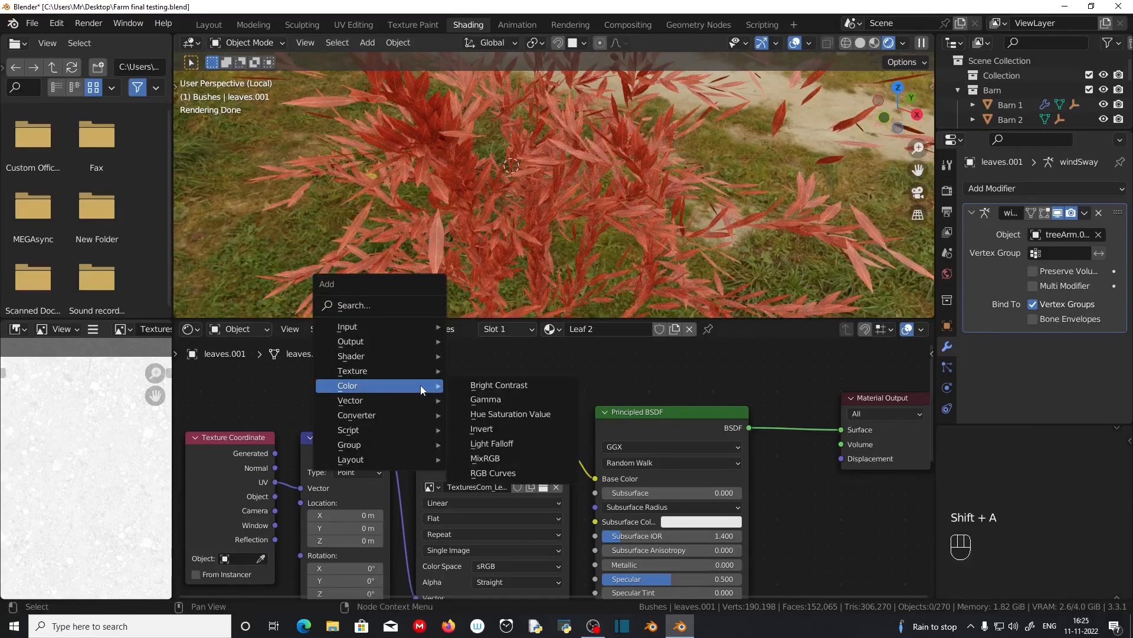
{"action": "left_click", "coordinate": [509, 412]}
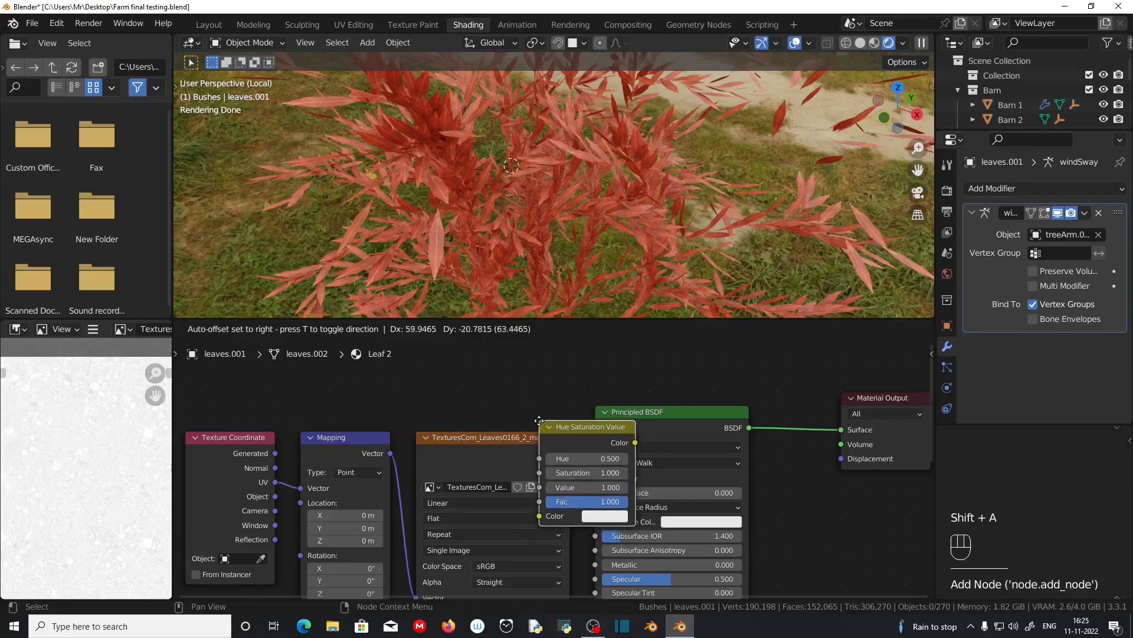
{"action": "left_click", "coordinate": [621, 420]}
- Try Hue values such as 0.7, 0.6 and 0.4 for the red leaves, and set the Hue back to 0.5
{"action": "left_click", "coordinate": [705, 458]}
{"action": "left_click", "coordinate": [704, 458]}
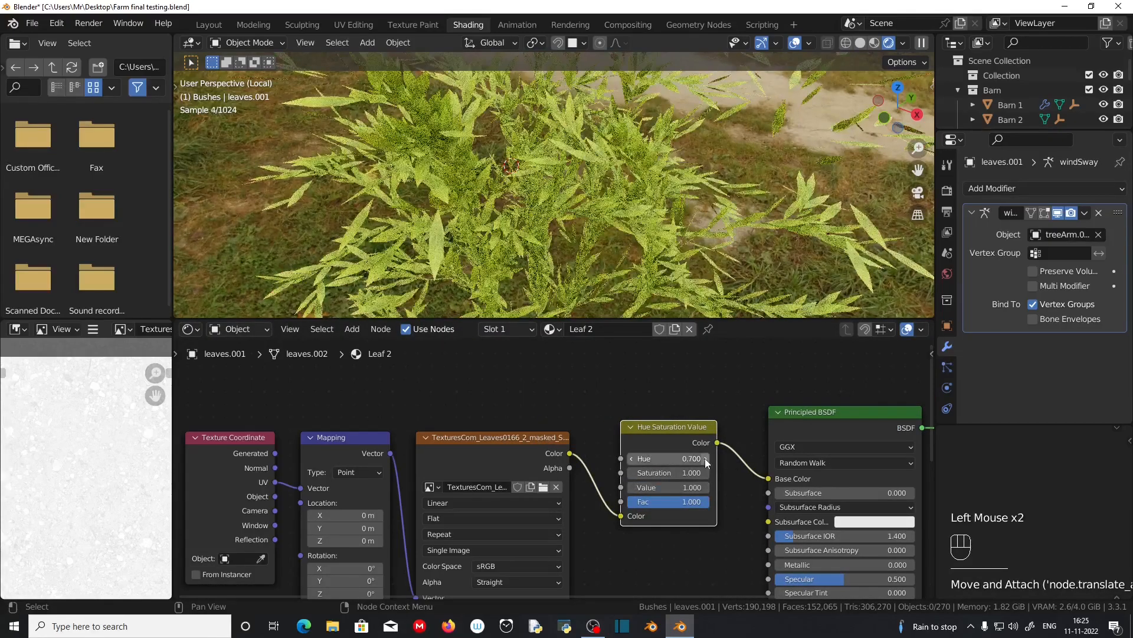
{"action": "left_click", "coordinate": [632, 459]}
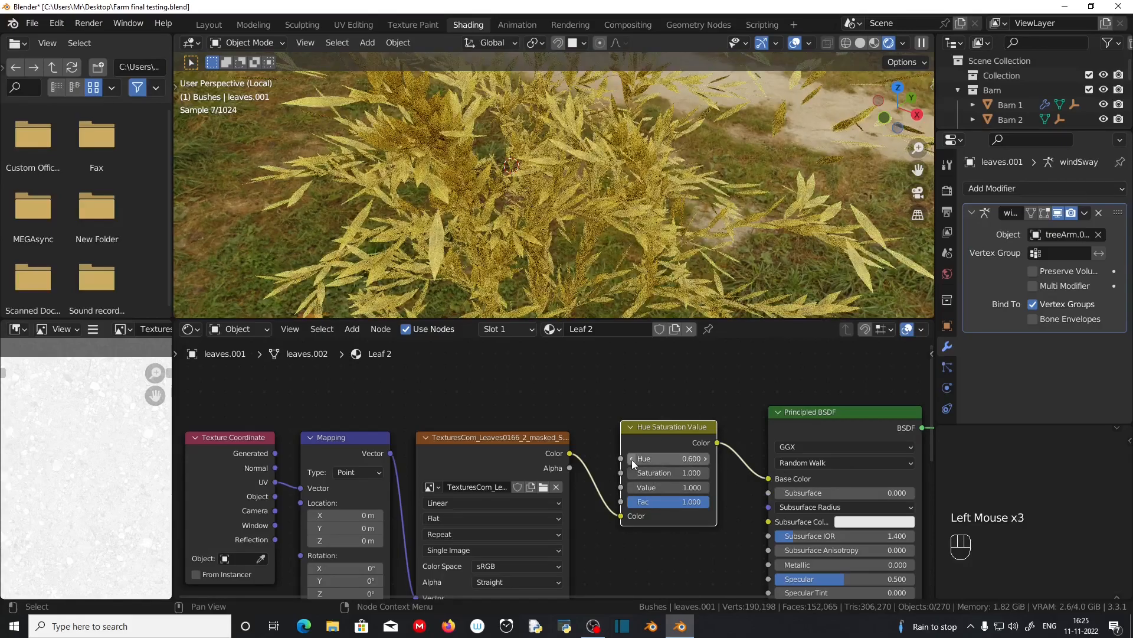
{"action": "left_click", "coordinate": [632, 459]}
{"action": "left_click", "coordinate": [632, 459]}
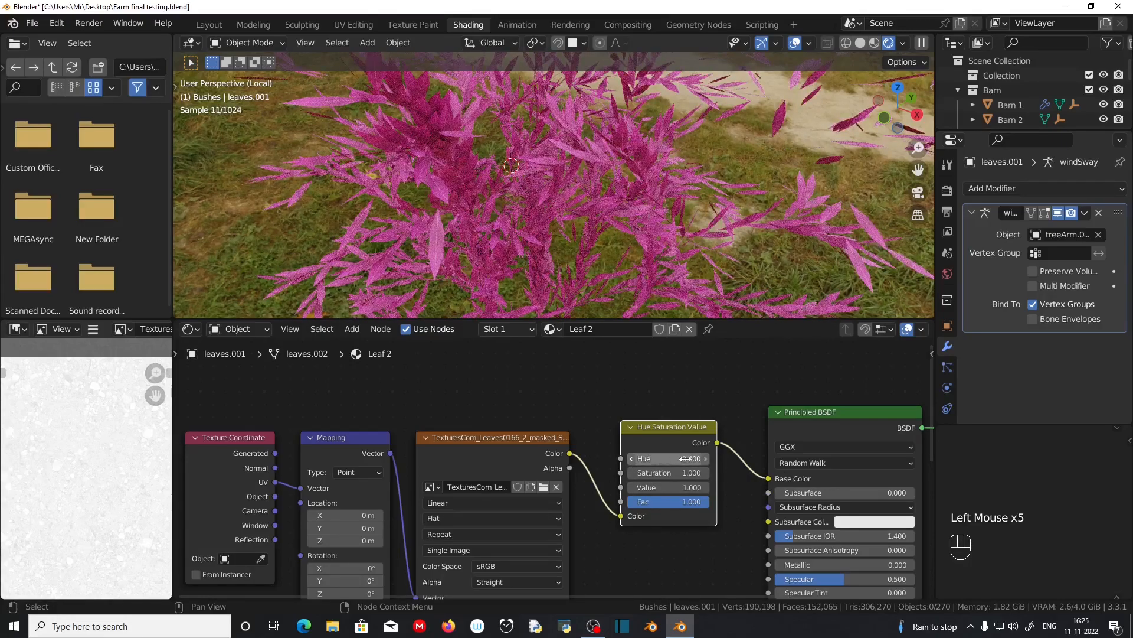
{"action": "left_click", "coordinate": [704, 458]}
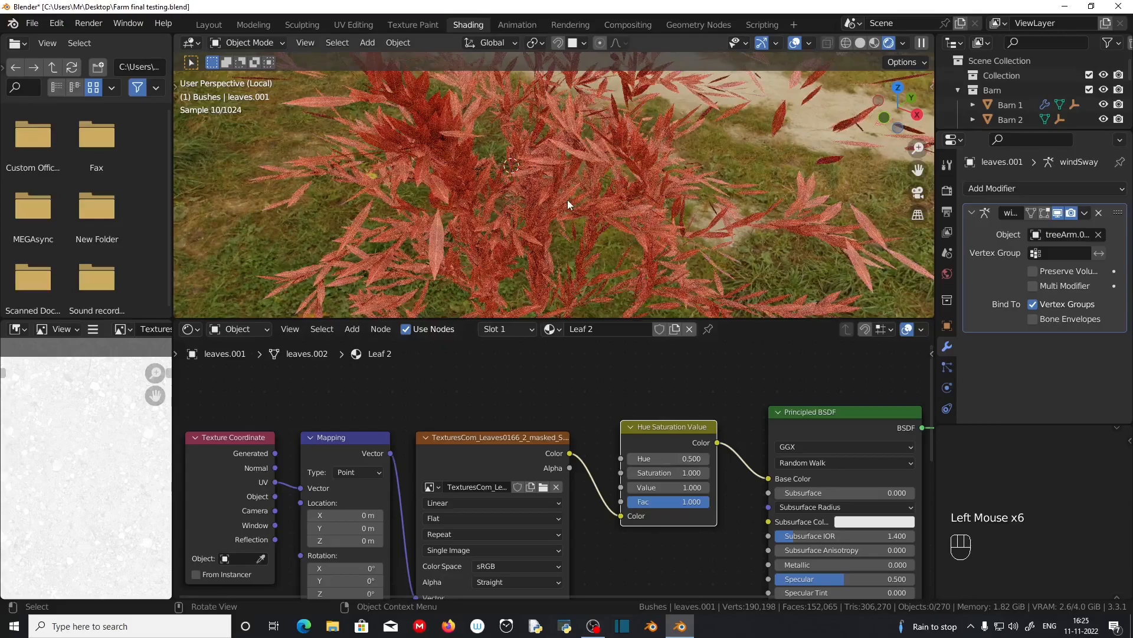
- Intensify the red leaves by setting the Hue Saturation Value node's Saturation to 1.25 and Value to 1.3
{"action": "scroll", "coordinate": [568, 200], "scroll_direction": "up", "scroll_amount": 1}
{"action": "middle_click_drag", "start_coordinate": [568, 201], "coordinate": [572, 254]}
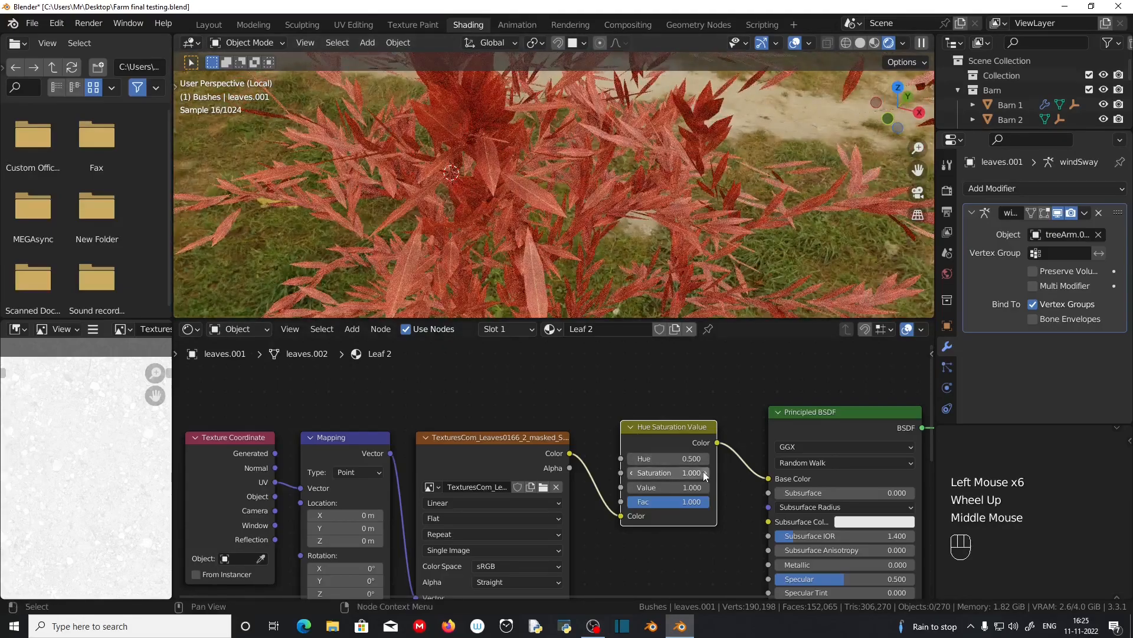
{"action": "left_click", "coordinate": [705, 473]}
{"action": "left_click", "coordinate": [703, 471]}
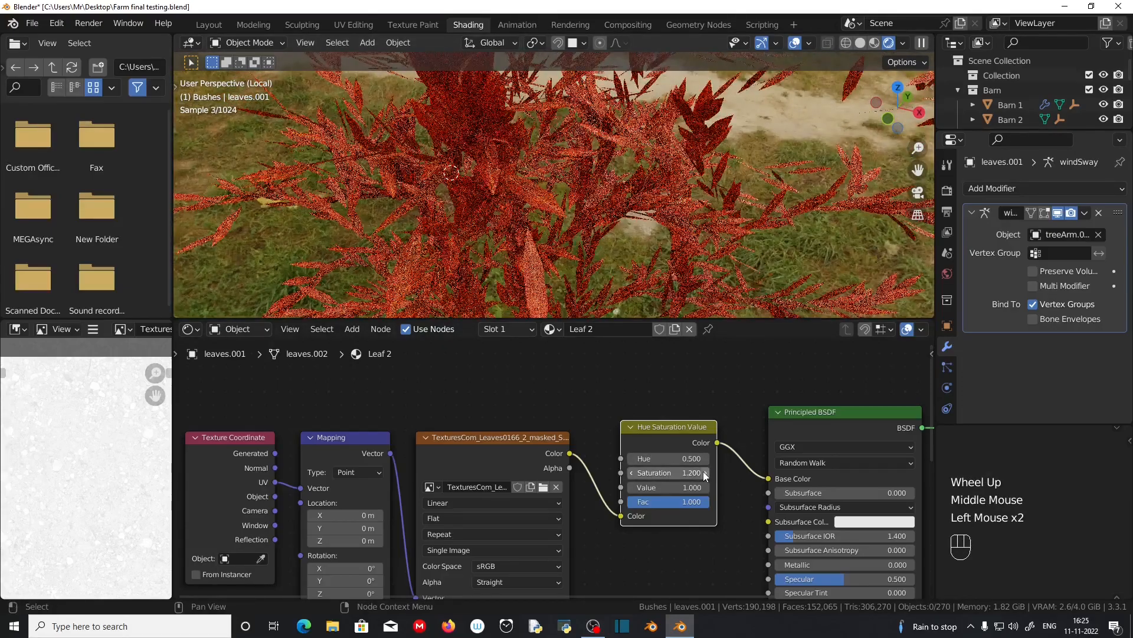
{"action": "left_click", "coordinate": [703, 471]}
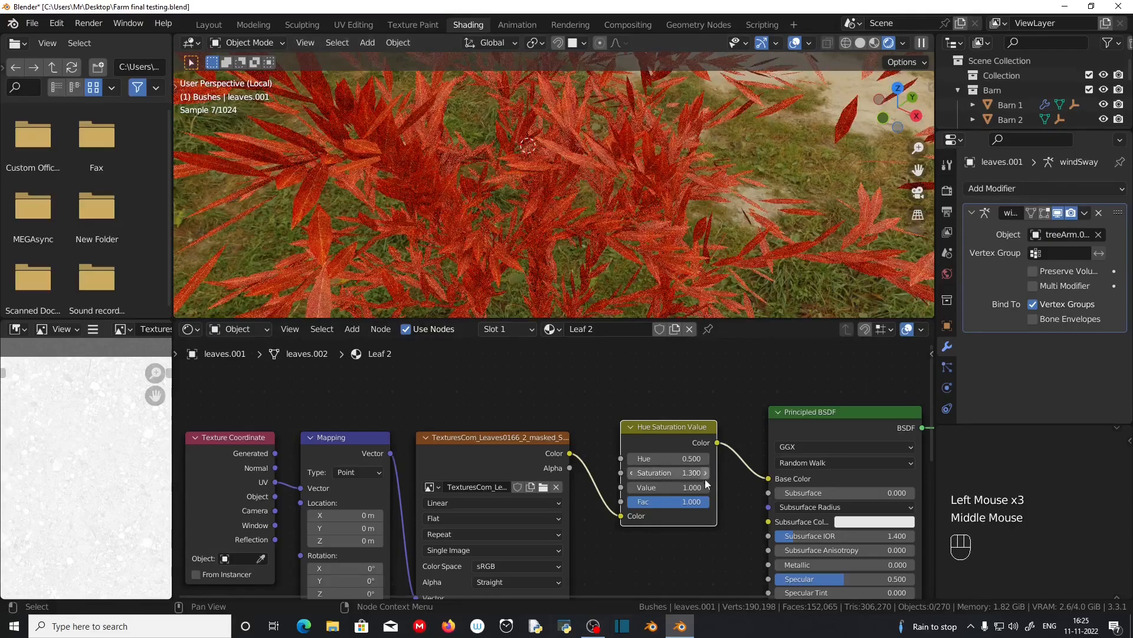
{"action": "left_click", "coordinate": [706, 488]}
{"action": "left_click", "coordinate": [705, 488]}
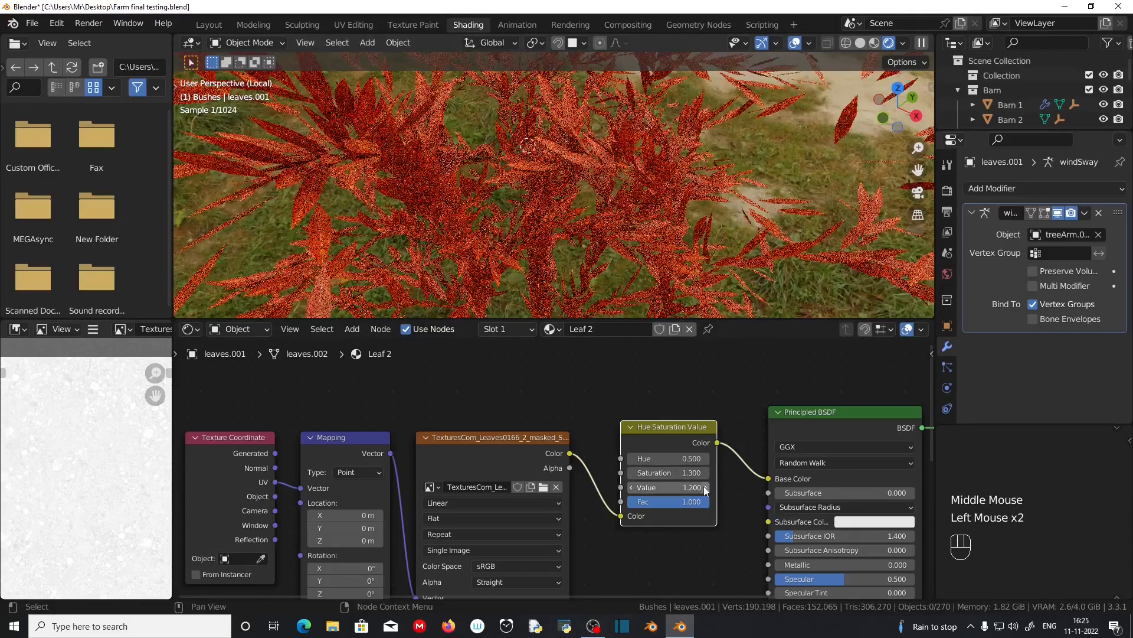
{"action": "scroll", "coordinate": [558, 242], "scroll_direction": "down", "scroll_amount": 2}
{"action": "middle_click_drag", "start_coordinate": [552, 252], "coordinate": [612, 273]}
{"action": "scroll", "coordinate": [566, 258], "scroll_direction": "up", "scroll_amount": 1}
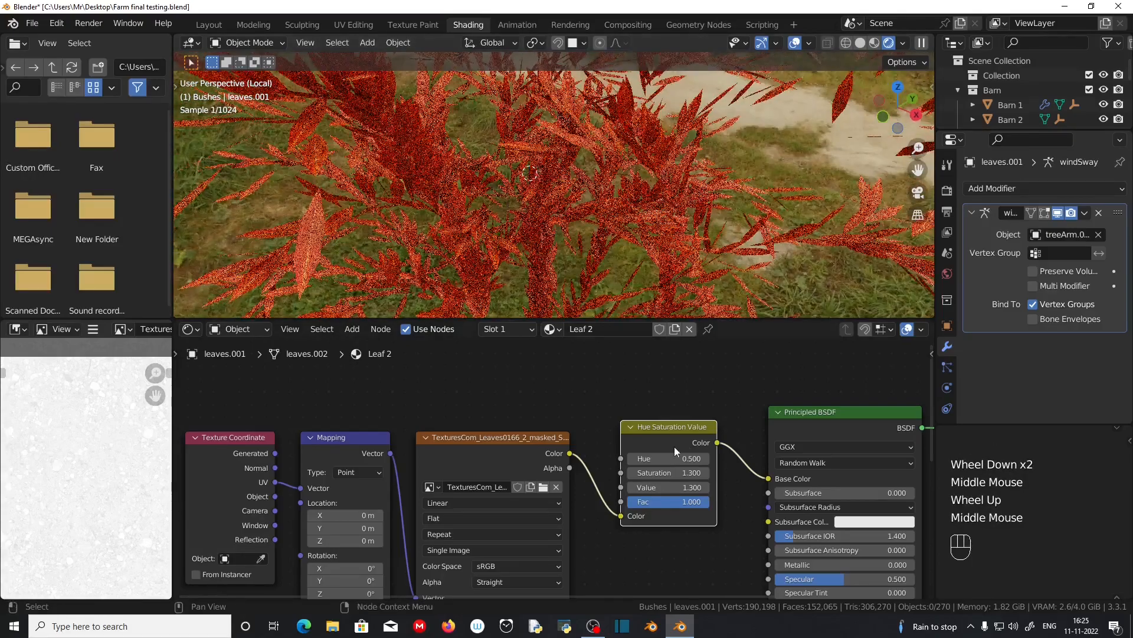
{"action": "left_click", "coordinate": [689, 473]}
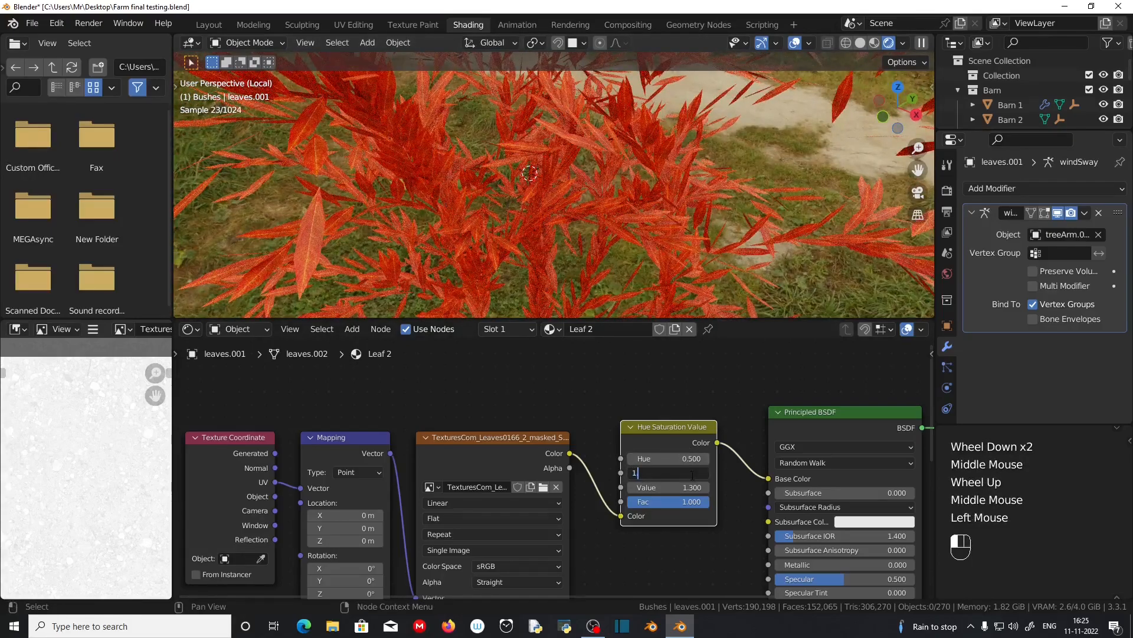
{"action": "key", "text": "Return"}
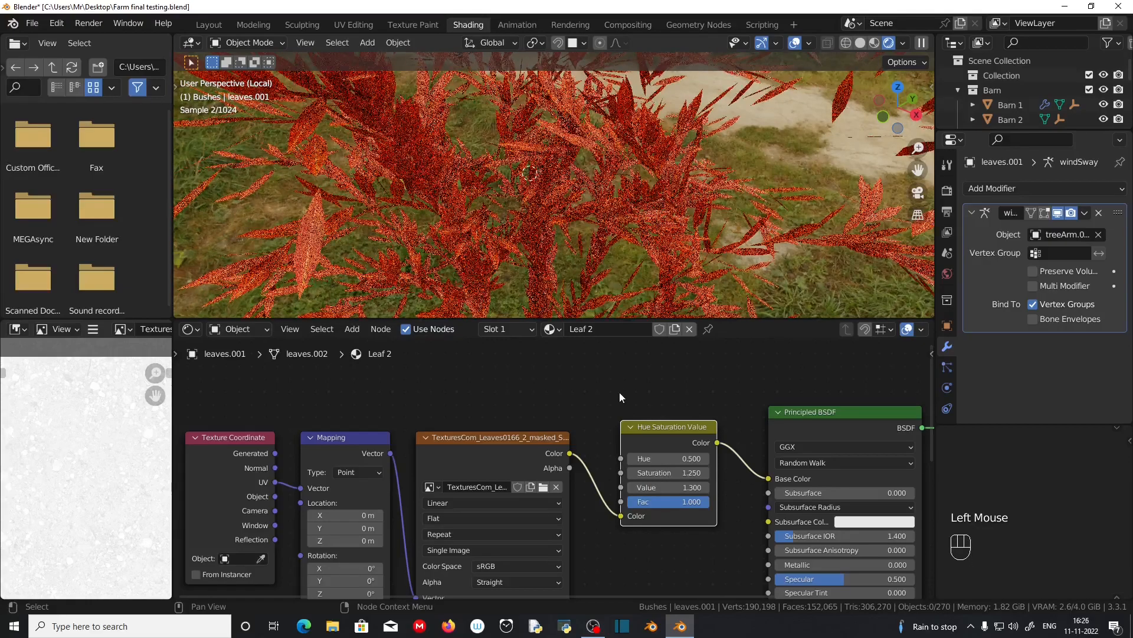
- Leave local view and return to the Layout workspace with the farm seen through the camera
{"action": "scroll", "coordinate": [497, 237], "scroll_direction": "down", "scroll_amount": 1}
{"action": "key", "text": "KP_Divide"}
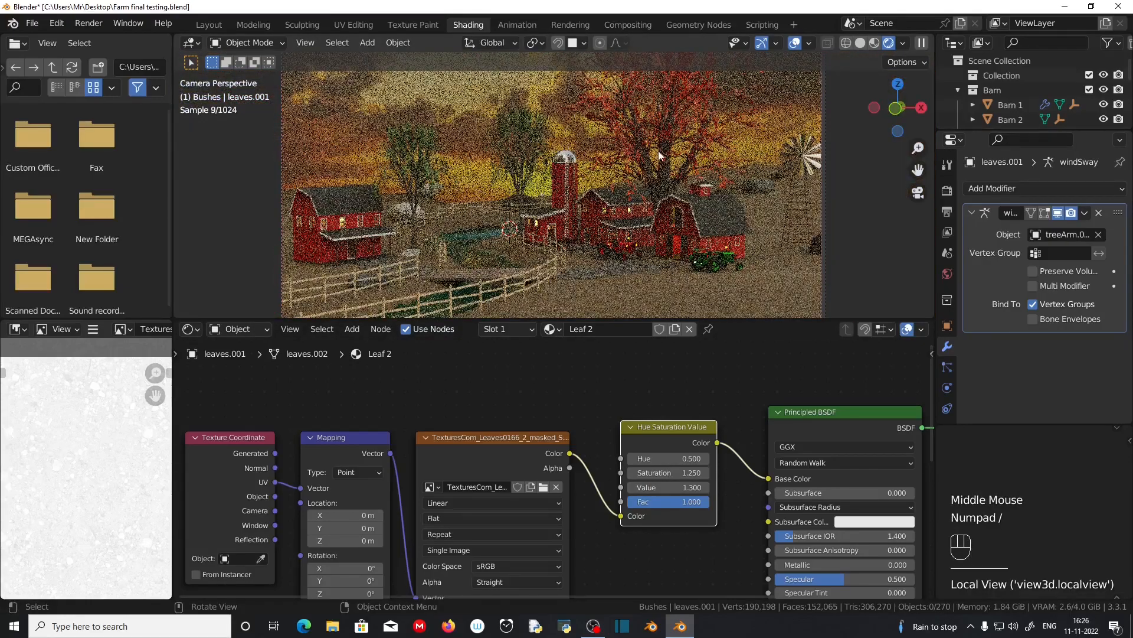
{"action": "left_click", "coordinate": [202, 28]}
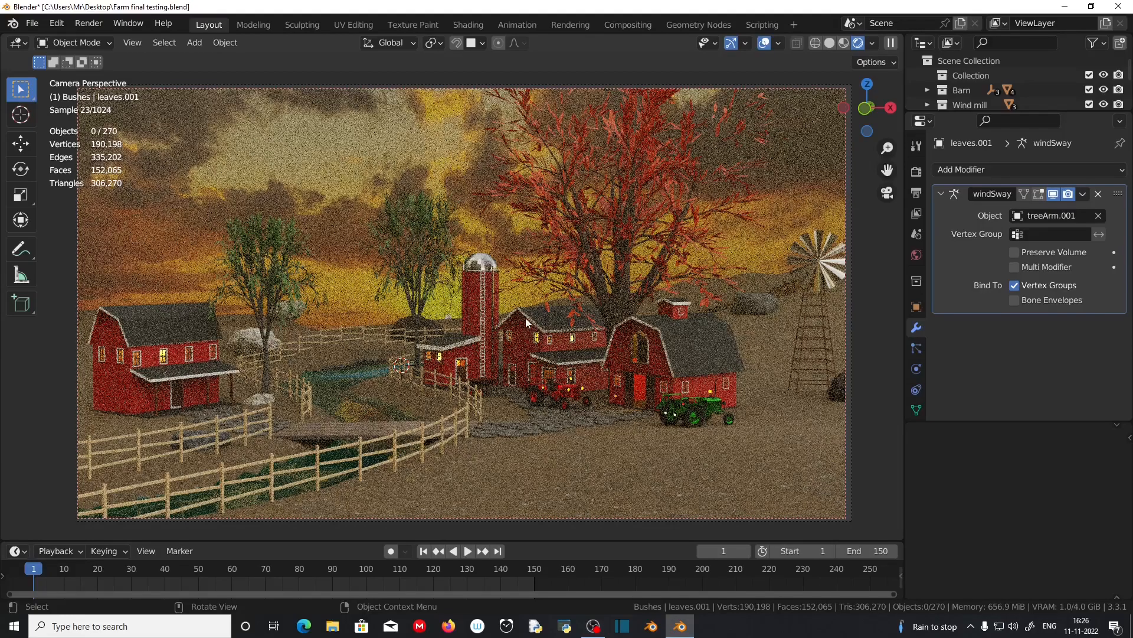
- Turn on the screencast keys display and clear the render region of the camera view
{"action": "key", "text": "n"}
{"action": "left_click", "coordinate": [225, 162]}
{"action": "key", "text": "n"}
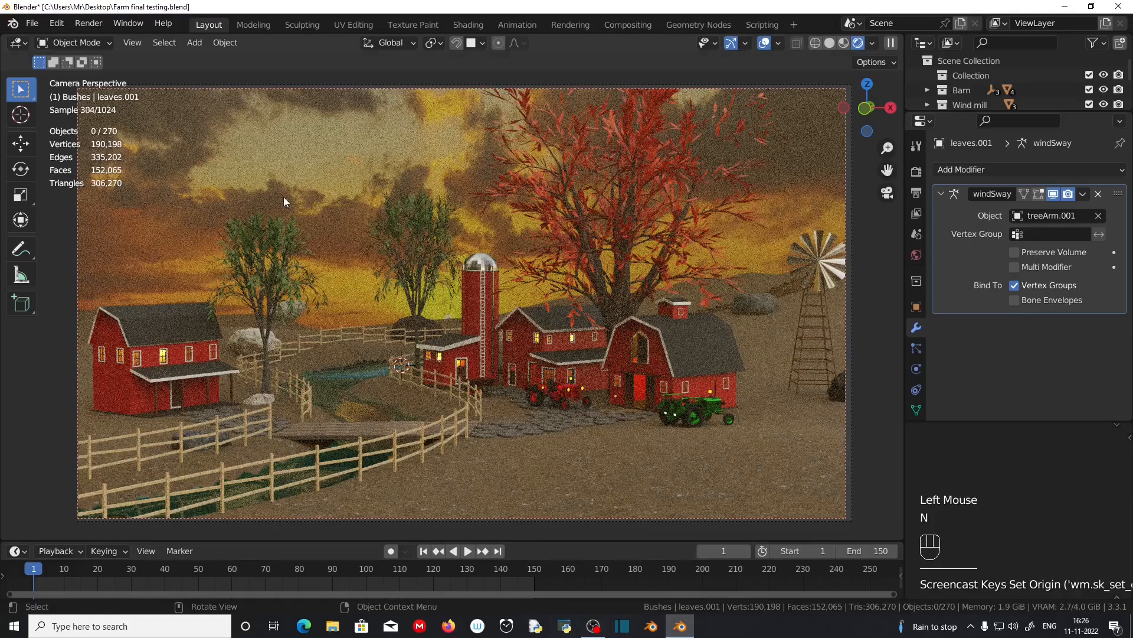
{"action": "key", "text": "ctrl+alt+b"}
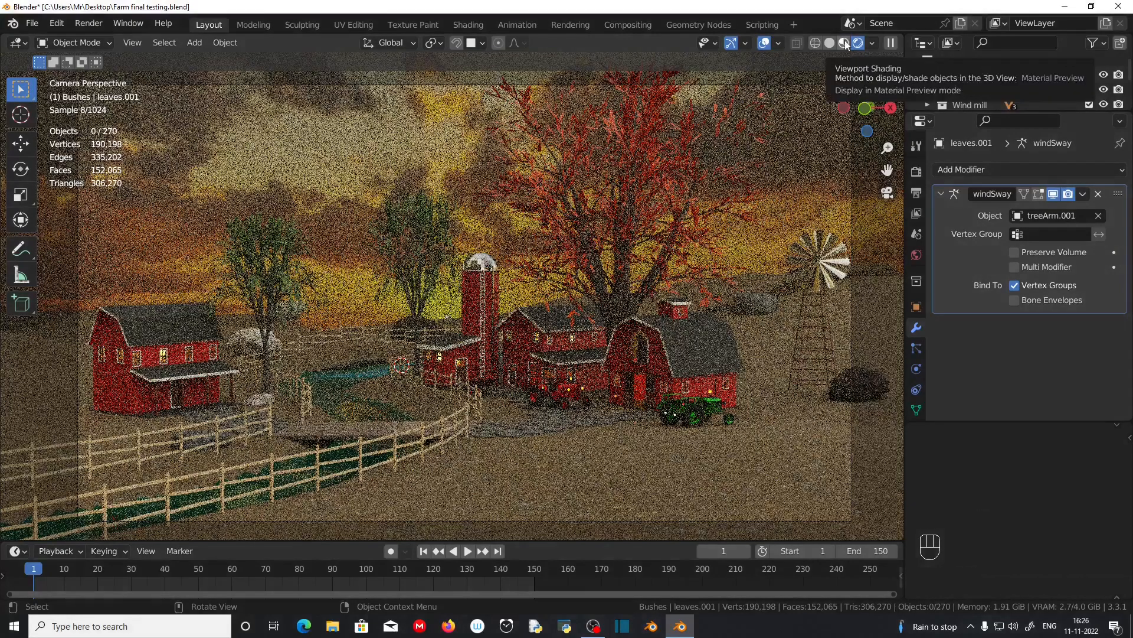
- Switch the viewport shading to Material Preview and save the farm scene file
{"action": "left_click", "coordinate": [845, 44]}
{"action": "middle_click_drag", "start_coordinate": [531, 315], "coordinate": [520, 307]}
{"action": "scroll", "coordinate": [519, 307], "scroll_direction": "up", "scroll_amount": 1}
{"action": "left_click", "coordinate": [32, 23]}
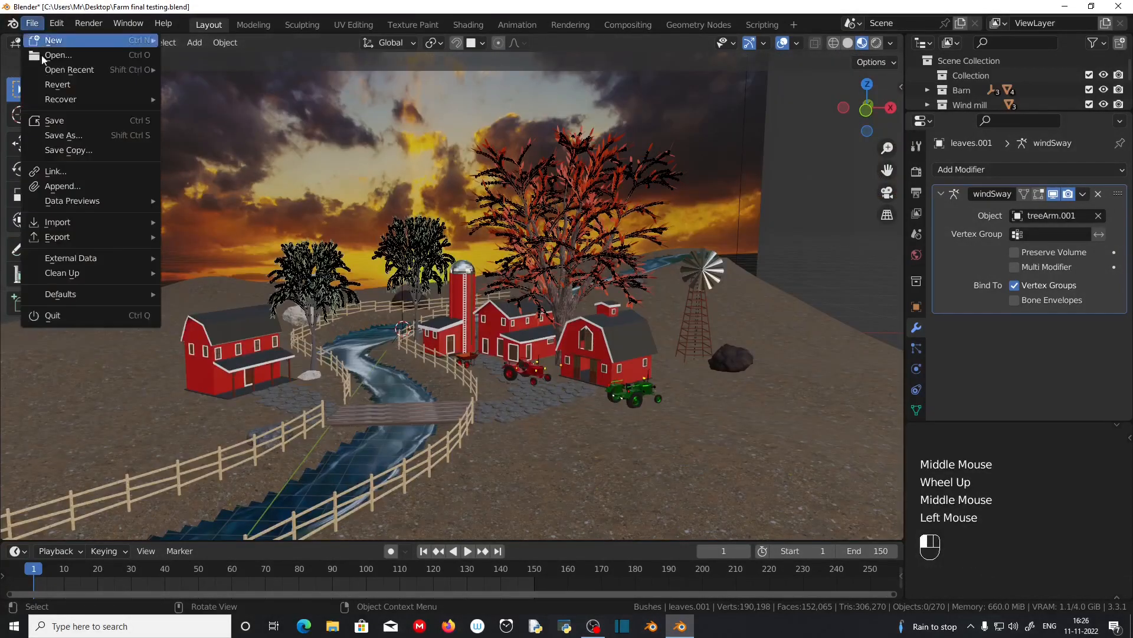
{"action": "left_click", "coordinate": [56, 121]}
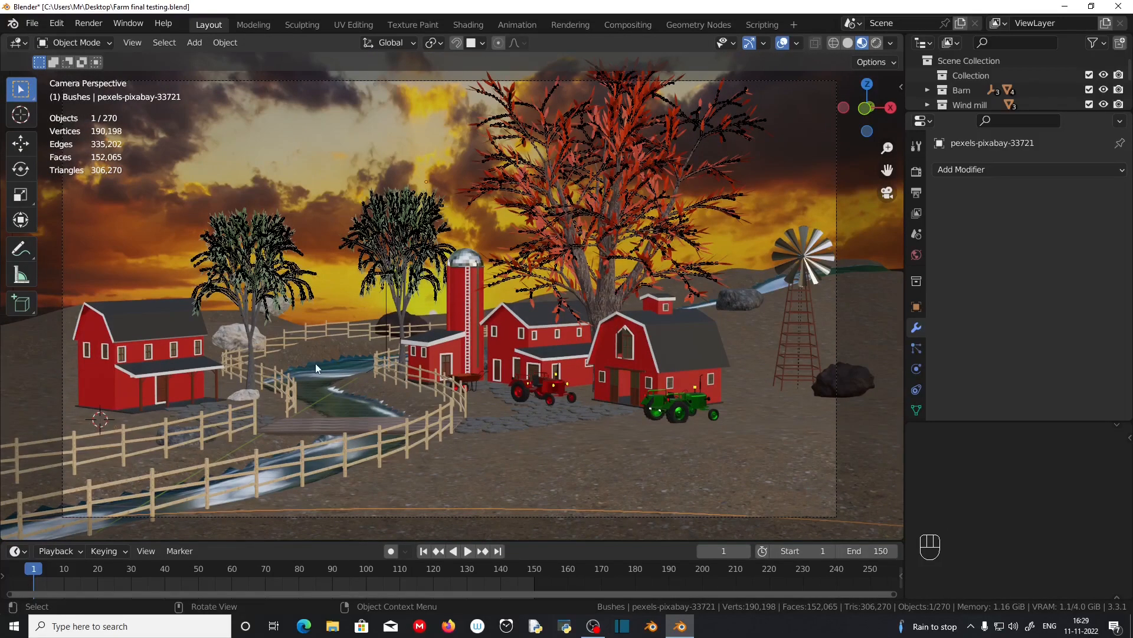
- Hide all objects in the farm scene and snap the 3D cursor to the world origin
{"action": "key", "text": "a"}
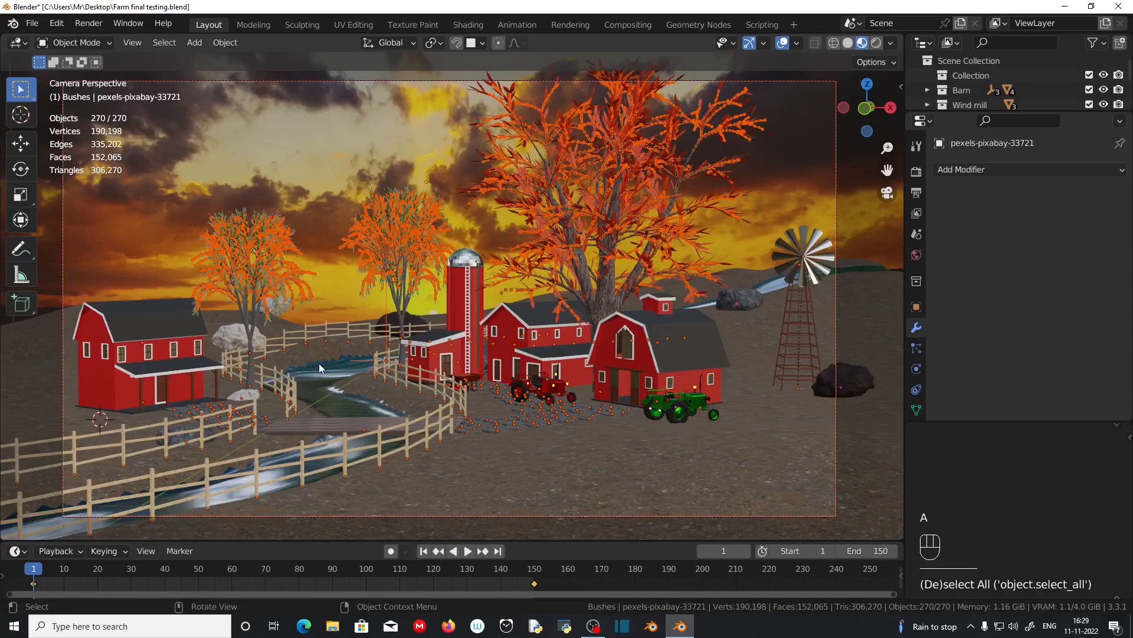
{"action": "key", "text": "h"}
{"action": "middle_click_drag", "start_coordinate": [388, 353], "coordinate": [384, 392]}
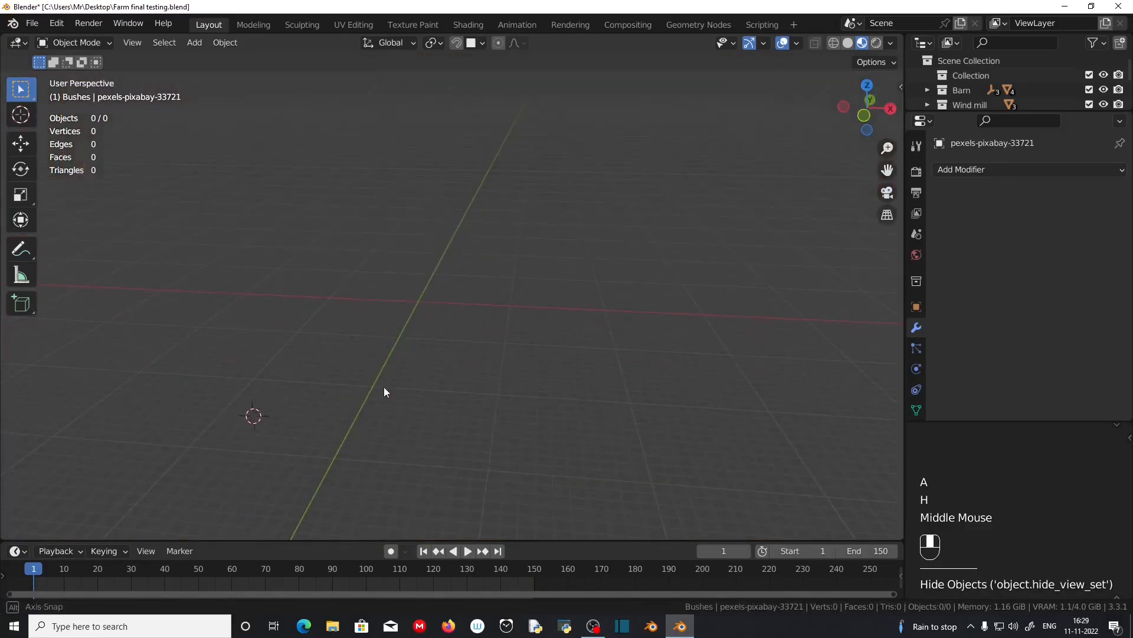
{"action": "key", "text": "shift+s"}
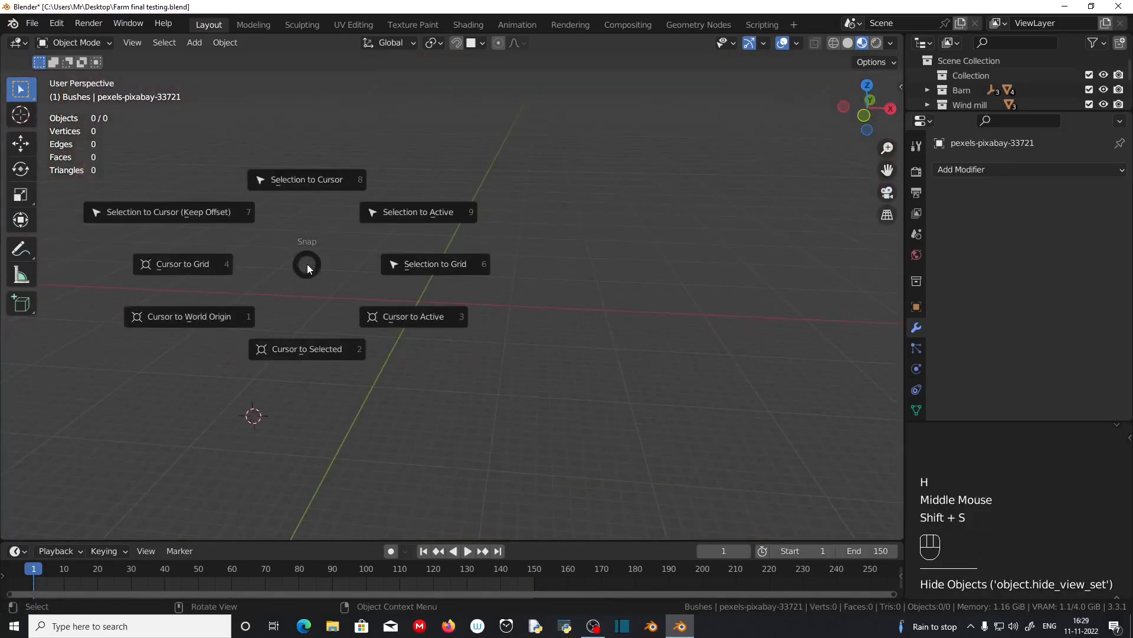
{"action": "left_click", "coordinate": [216, 326]}
{"action": "scroll", "coordinate": [495, 316], "scroll_direction": "up", "scroll_amount": 2}
{"action": "middle_click_drag", "start_coordinate": [514, 321], "coordinate": [471, 373]}
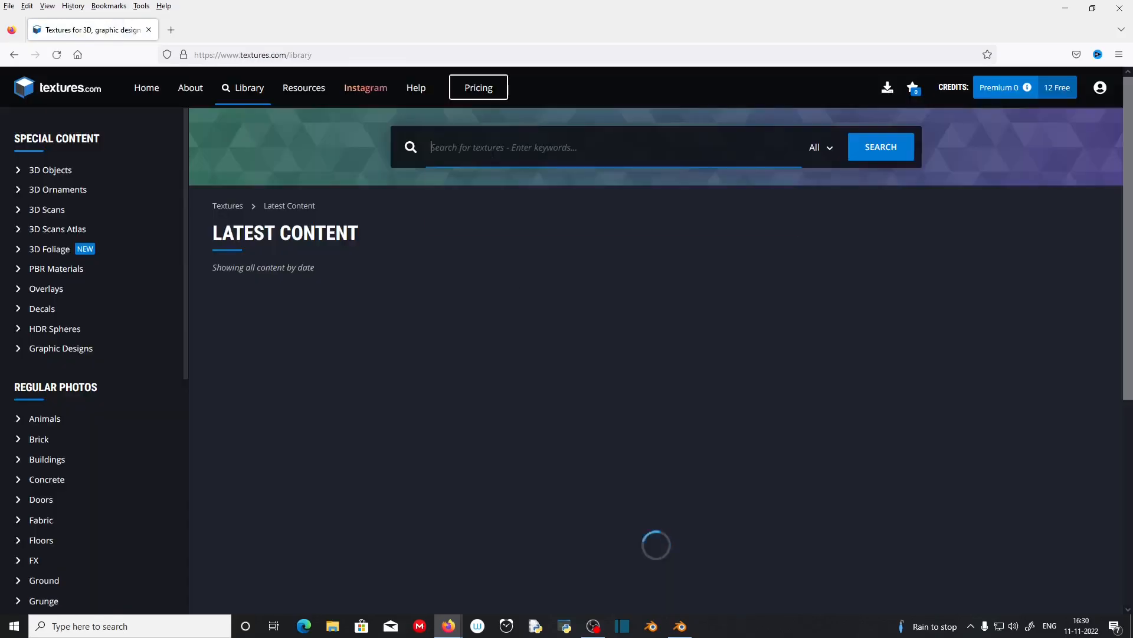
- Search the textures.com library for leaf and open the Autumn Maple Leaves 3D scan from the results
{"action": "left_click", "coordinate": [493, 147]}
{"action": "type", "text": "leaf"}
{"action": "key", "text": "Return"}
{"action": "scroll", "coordinate": [1015, 407], "scroll_direction": "down", "scroll_amount": 10}
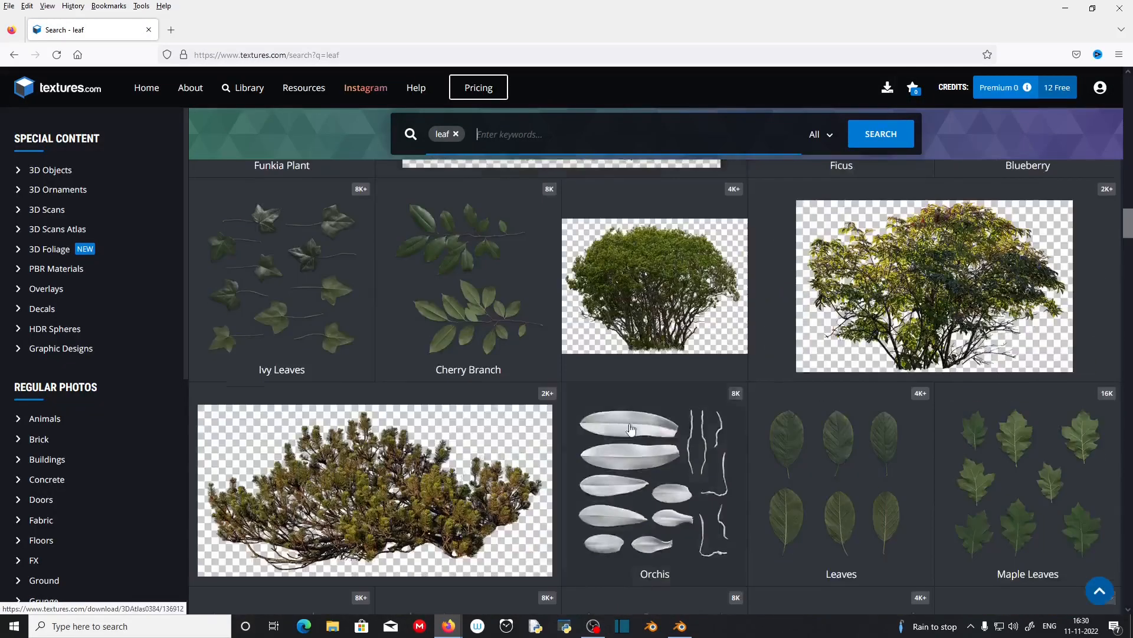
{"action": "scroll", "coordinate": [1015, 407], "scroll_direction": "down", "scroll_amount": 1}
{"action": "left_click", "coordinate": [496, 331]}
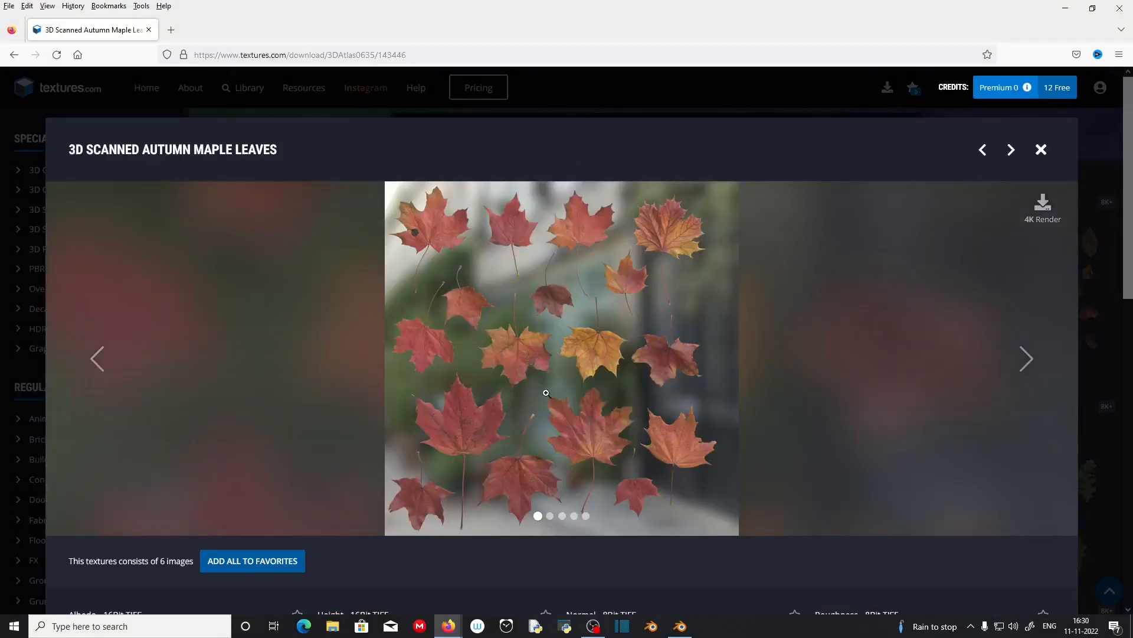
- Examine the preview render and the texture maps offered for the scanned autumn maple leaves
{"action": "scroll", "coordinate": [745, 383], "scroll_direction": "down", "scroll_amount": 10}
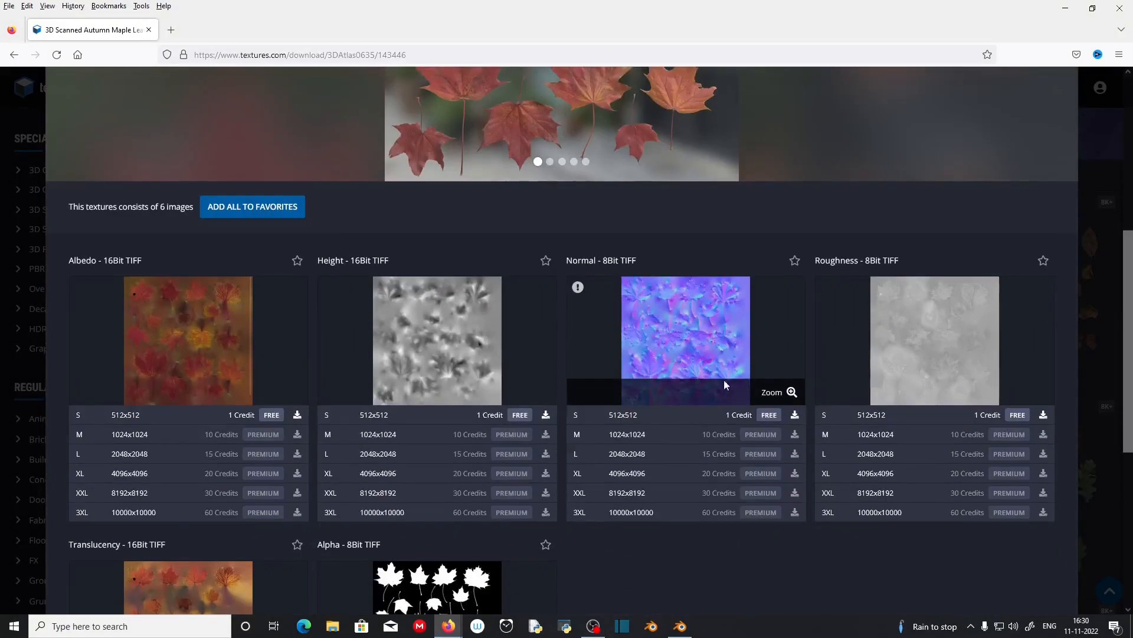
{"action": "scroll", "coordinate": [214, 418], "scroll_direction": "up", "scroll_amount": 8}
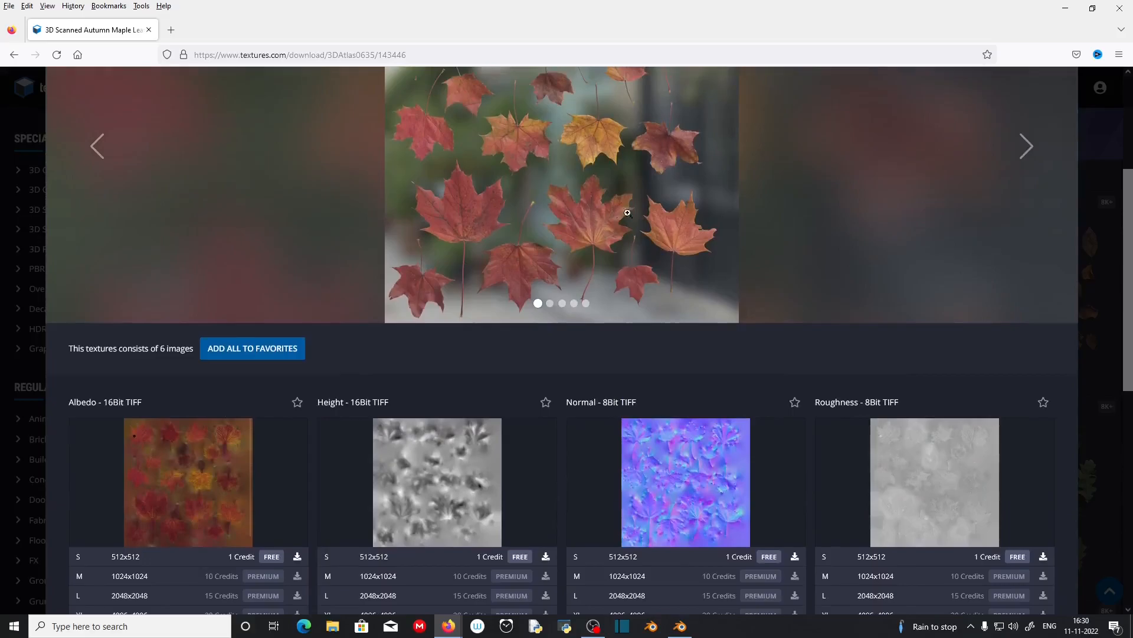
{"action": "scroll", "coordinate": [399, 372], "scroll_direction": "down", "scroll_amount": 5}
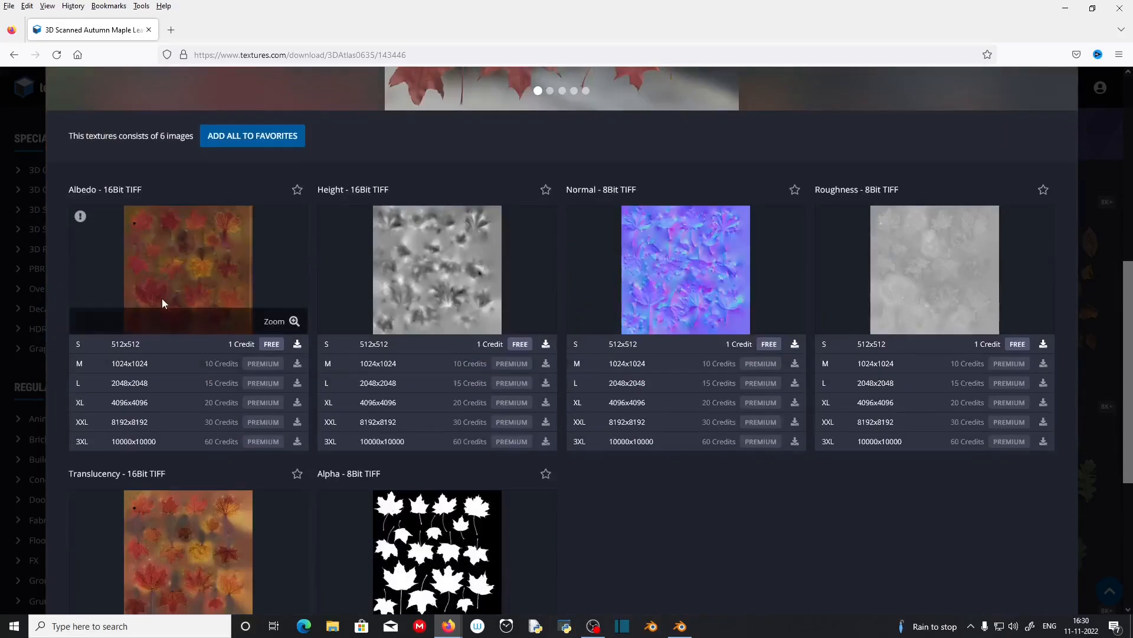
{"action": "scroll", "coordinate": [205, 278], "scroll_direction": "down", "scroll_amount": 5}
{"action": "scroll", "coordinate": [673, 275], "scroll_direction": "up", "scroll_amount": 5}
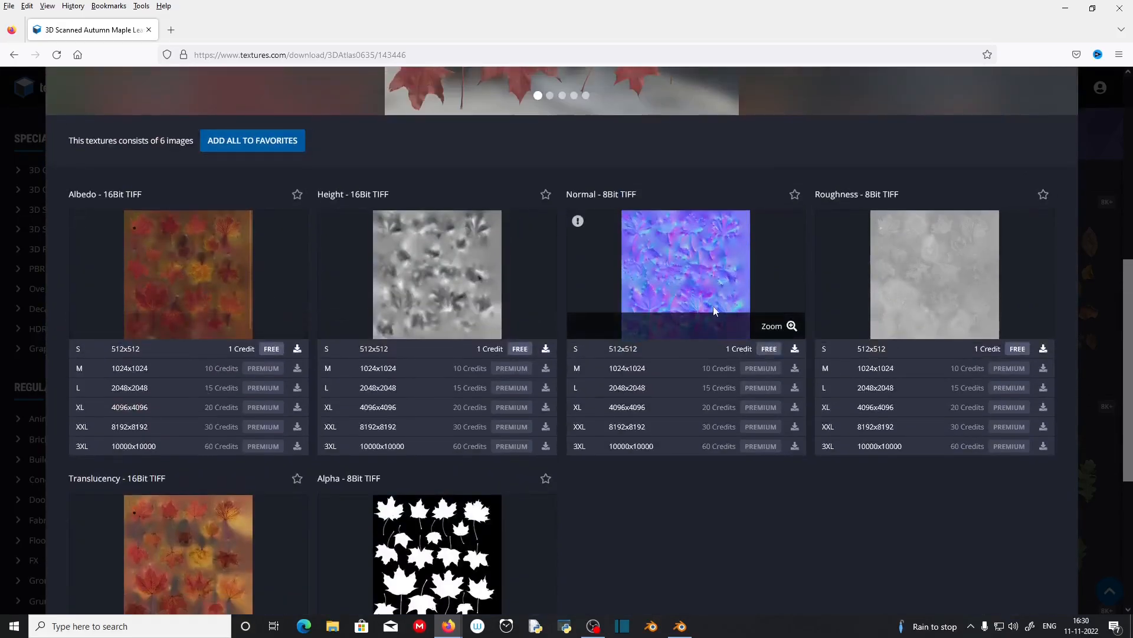
{"action": "scroll", "coordinate": [764, 518], "scroll_direction": "up", "scroll_amount": 2}
{"action": "scroll", "coordinate": [764, 519], "scroll_direction": "up", "scroll_amount": 4}
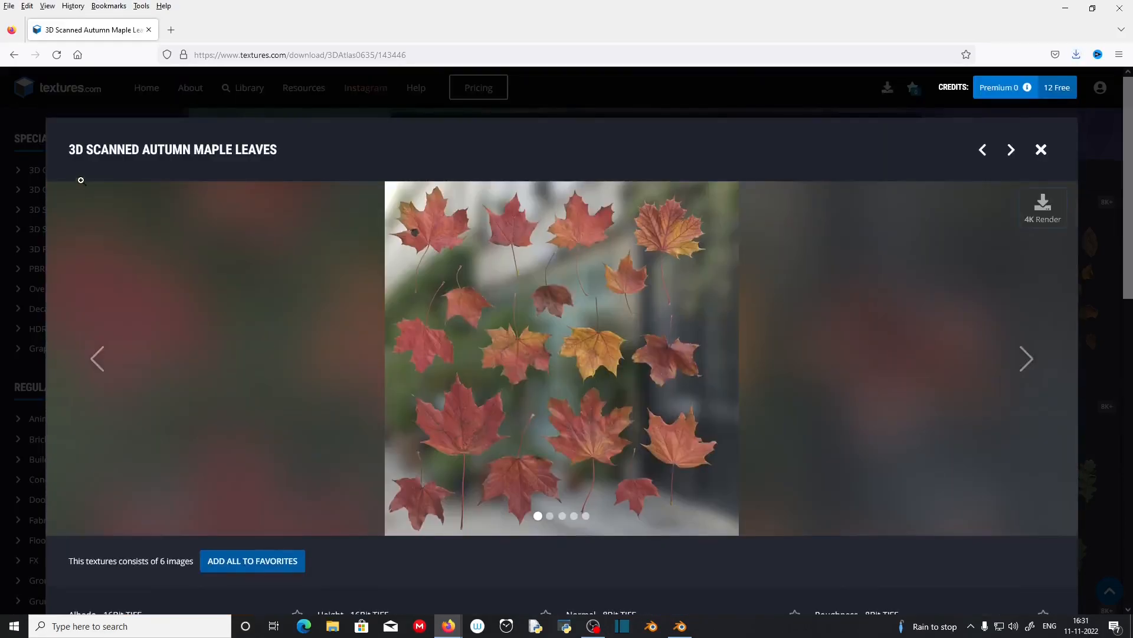
- Download the free 512x512 albedo and normal maps of the autumn maple leaves into the Bridge folder
{"action": "scroll", "coordinate": [527, 543], "scroll_direction": "down", "scroll_amount": 6}
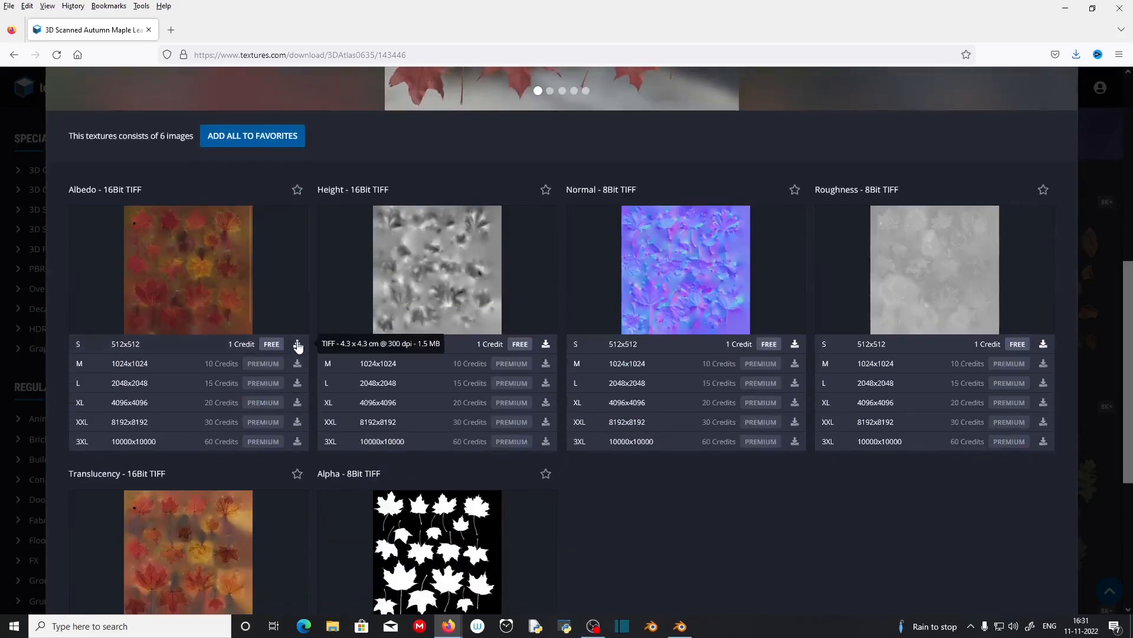
{"action": "left_click", "coordinate": [298, 344]}
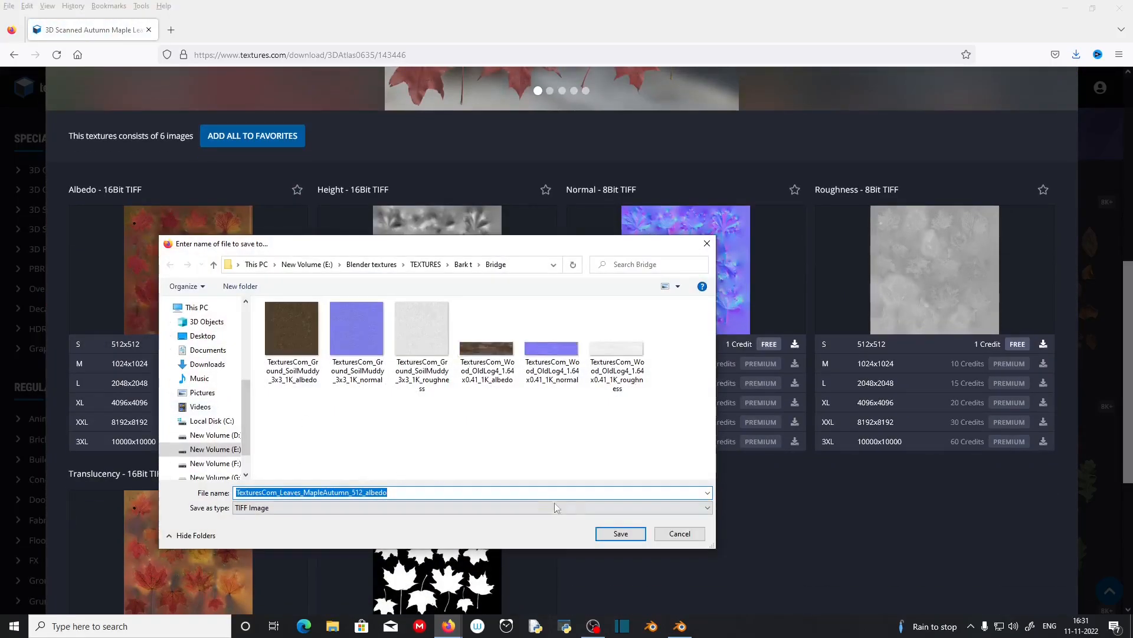
{"action": "key", "text": "Return"}
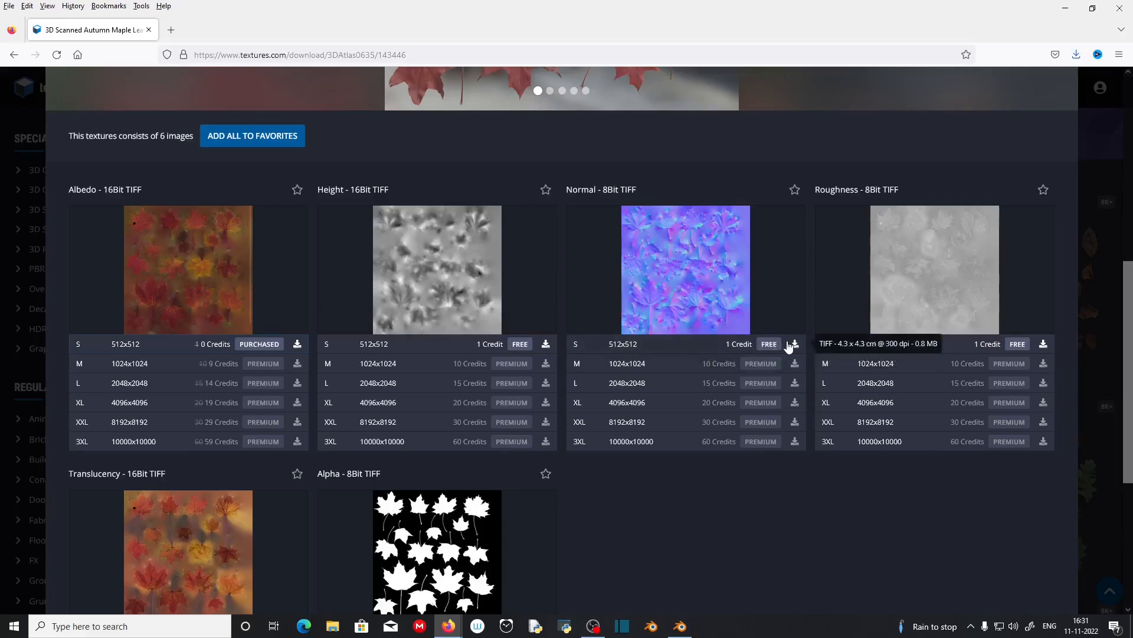
{"action": "left_click", "coordinate": [794, 344]}
{"action": "key", "text": "Return"}
- Download the free 512x512 roughness and translucency maps of the autumn maple leaves
{"action": "scroll", "coordinate": [906, 349], "scroll_direction": "down", "scroll_amount": 3}
{"action": "left_click", "coordinate": [1043, 202]}
{"action": "key", "text": "Return"}
{"action": "scroll", "coordinate": [599, 498], "scroll_direction": "down", "scroll_amount": 3}
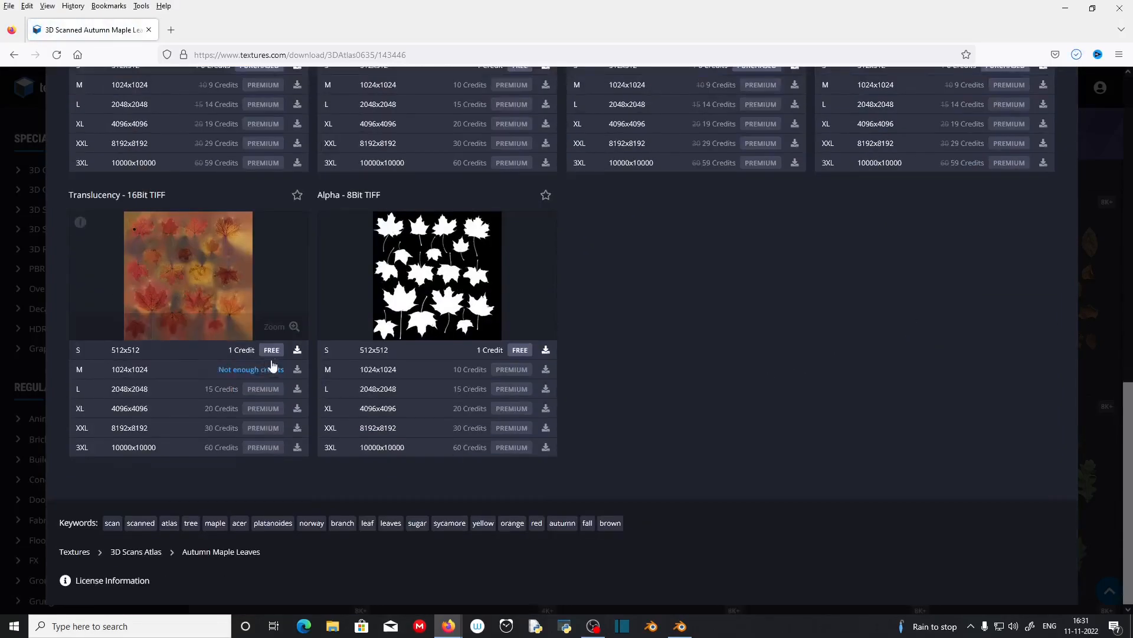
{"action": "left_click", "coordinate": [297, 349]}
{"action": "key", "text": "Return"}
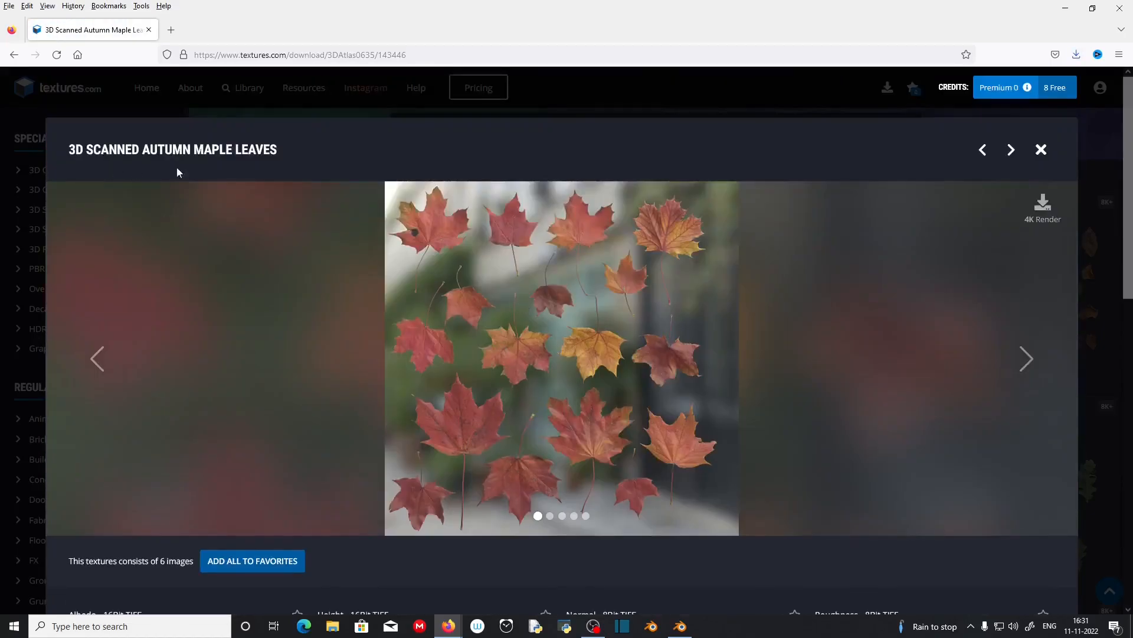
- Switch back to Blender and import TexturesCom_Leaves_MapleAutumn_header from the Bridge folder as an image plane
{"action": "left_click", "coordinate": [1119, 9]}
{"action": "left_click", "coordinate": [680, 626]}
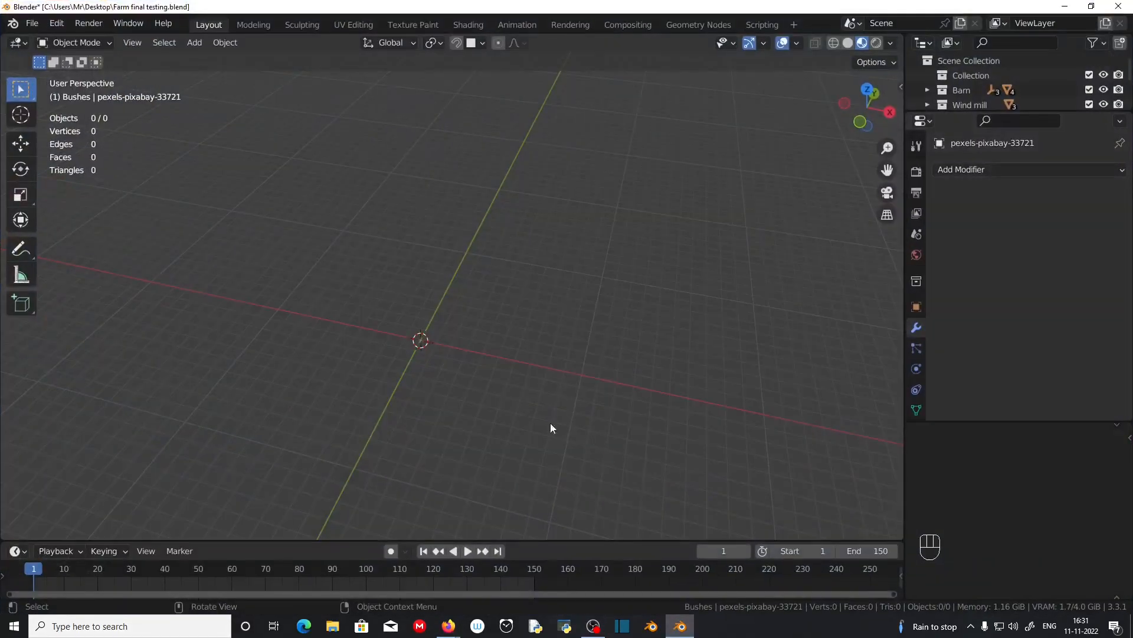
{"action": "key", "text": "shift+a"}
{"action": "mouse_move", "coordinate": [175, 351]}
{"action": "left_click", "coordinate": [274, 380]}
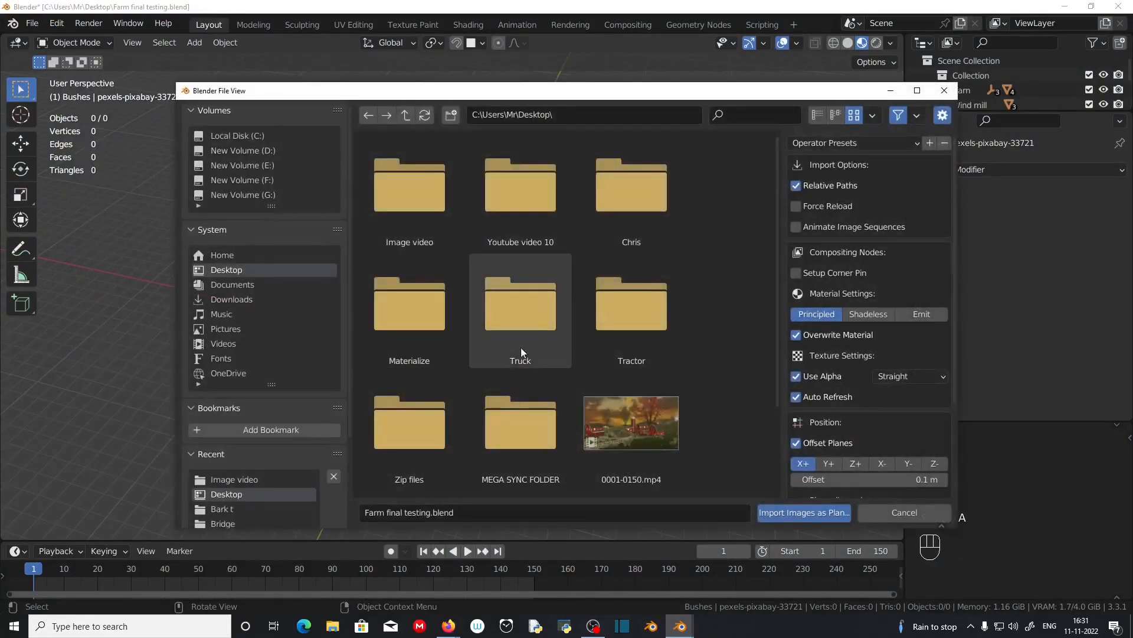
{"action": "double_click", "coordinate": [599, 422]}
{"action": "double_click", "coordinate": [435, 215]}
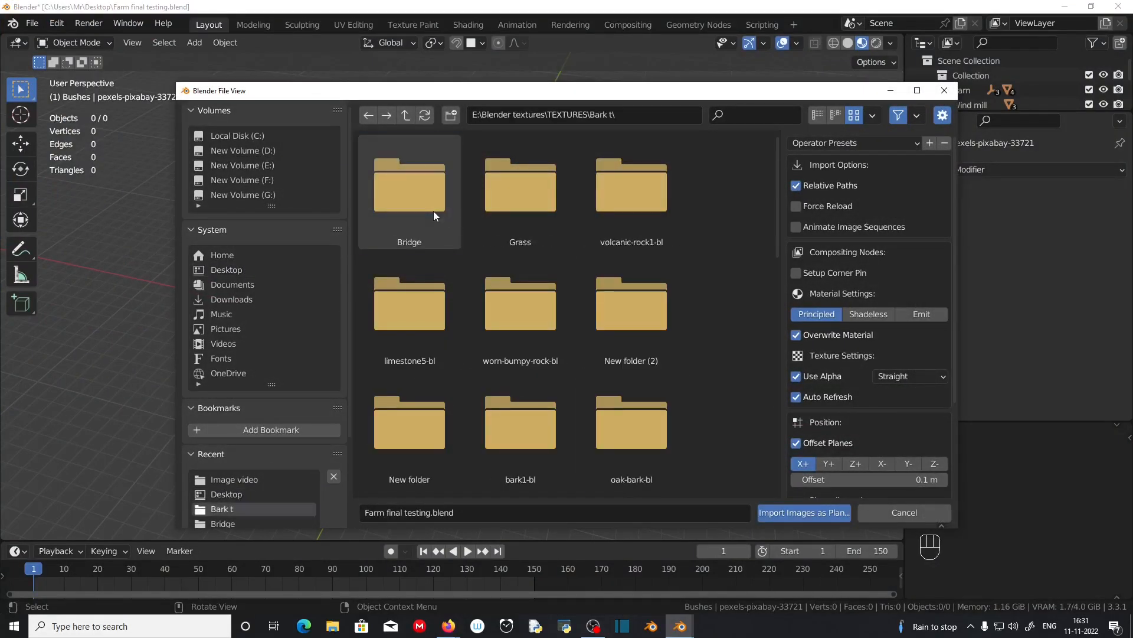
{"action": "double_click", "coordinate": [435, 215]}
{"action": "scroll", "coordinate": [552, 268], "scroll_direction": "down", "scroll_amount": 2}
{"action": "left_click", "coordinate": [530, 255]}
{"action": "left_click", "coordinate": [772, 512]}
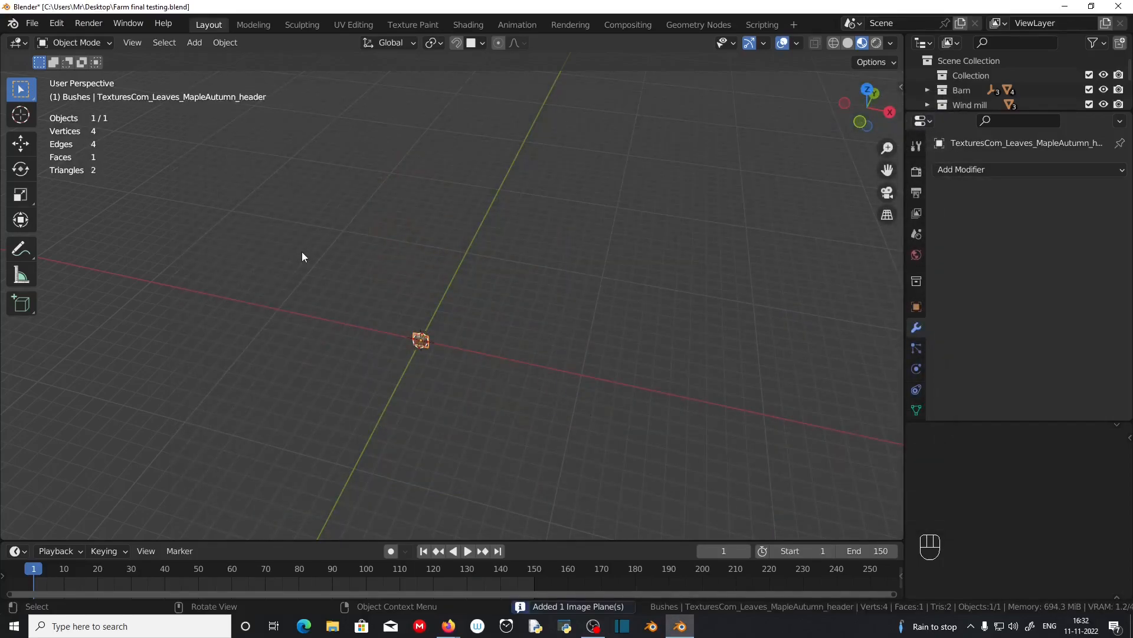
- Move the imported leaf image plane into a new collection named "Mapple tree"
{"action": "key", "text": "m"}
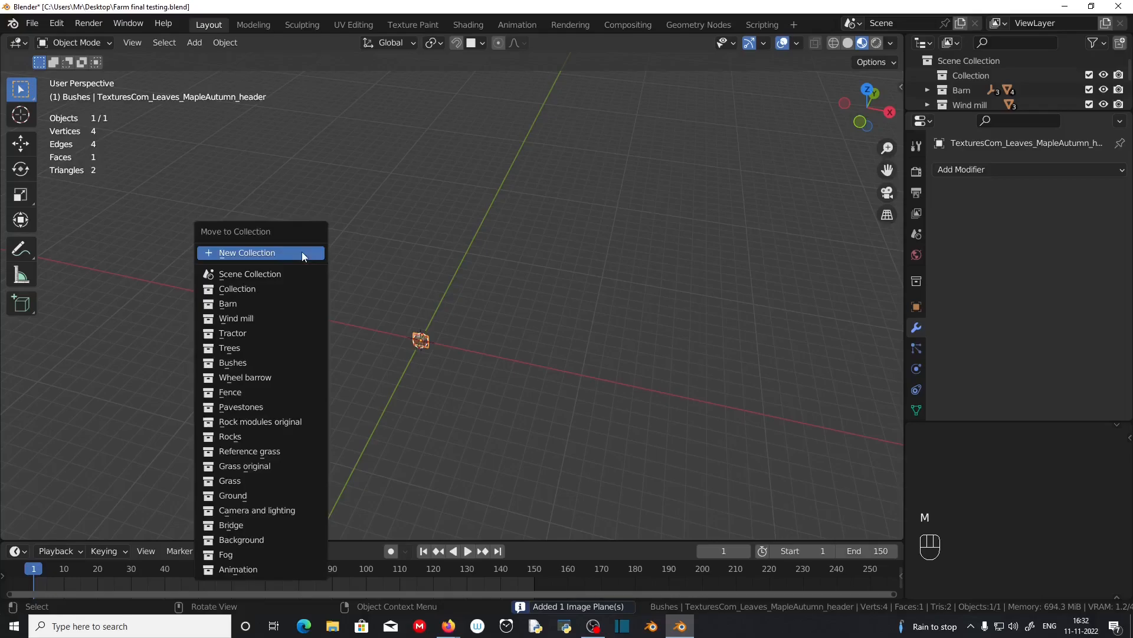
{"action": "left_click", "coordinate": [303, 251]}
{"action": "type", "text": "Mapple tree"}
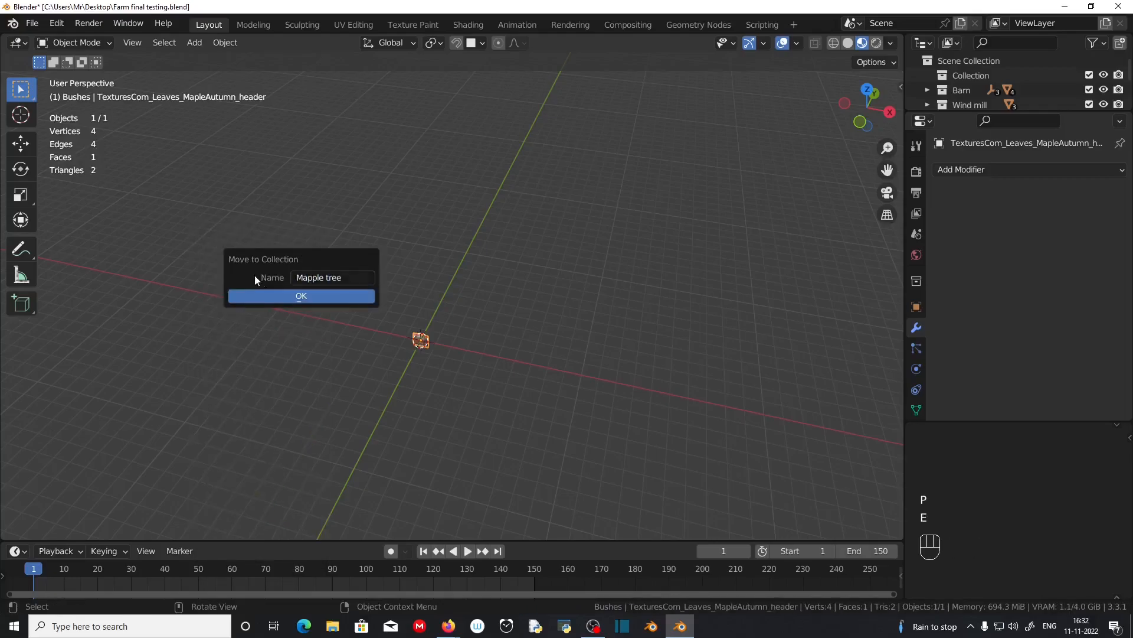
{"action": "left_click", "coordinate": [283, 295]}
- Inspect the maple leaf image plane up close in front view and in perspective
{"action": "scroll", "coordinate": [461, 350], "scroll_direction": "up", "scroll_amount": 4}
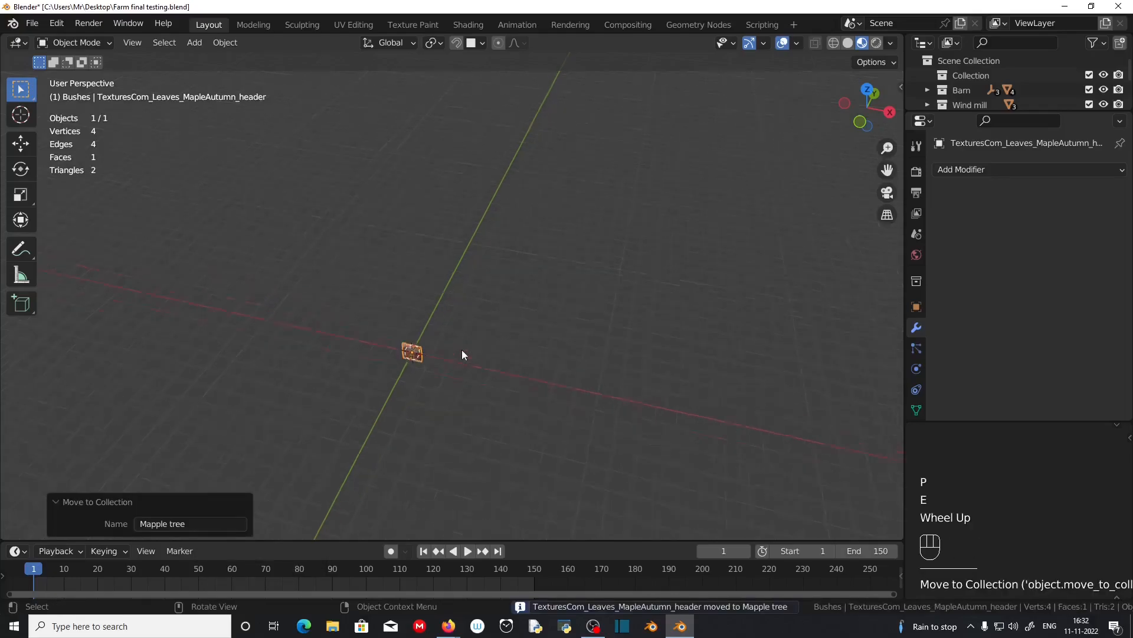
{"action": "middle_click_drag", "start_coordinate": [455, 357], "coordinate": [432, 308], "text": "shift"}
{"action": "left_click", "coordinate": [406, 350]}
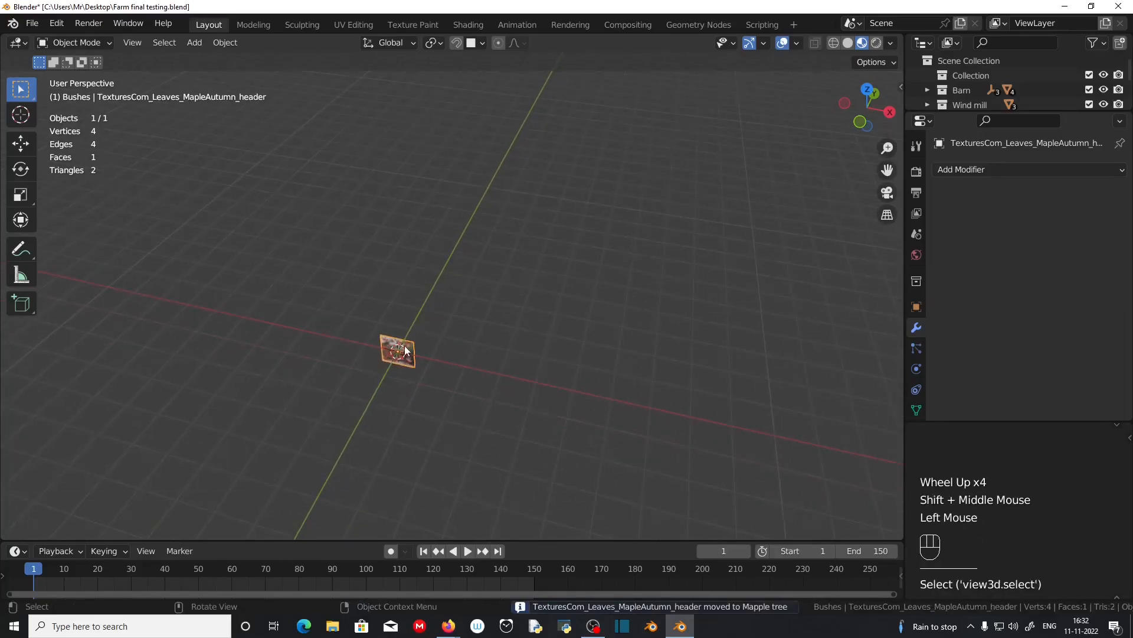
{"action": "key", "text": "KP_1"}
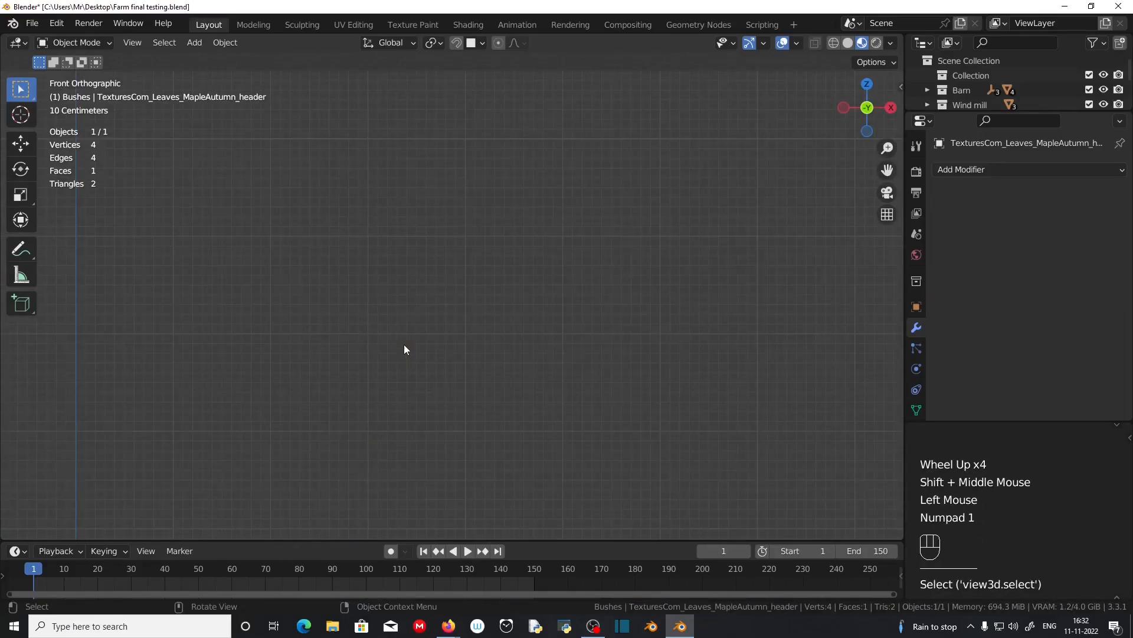
{"action": "scroll", "coordinate": [403, 345], "scroll_direction": "down", "scroll_amount": 2}
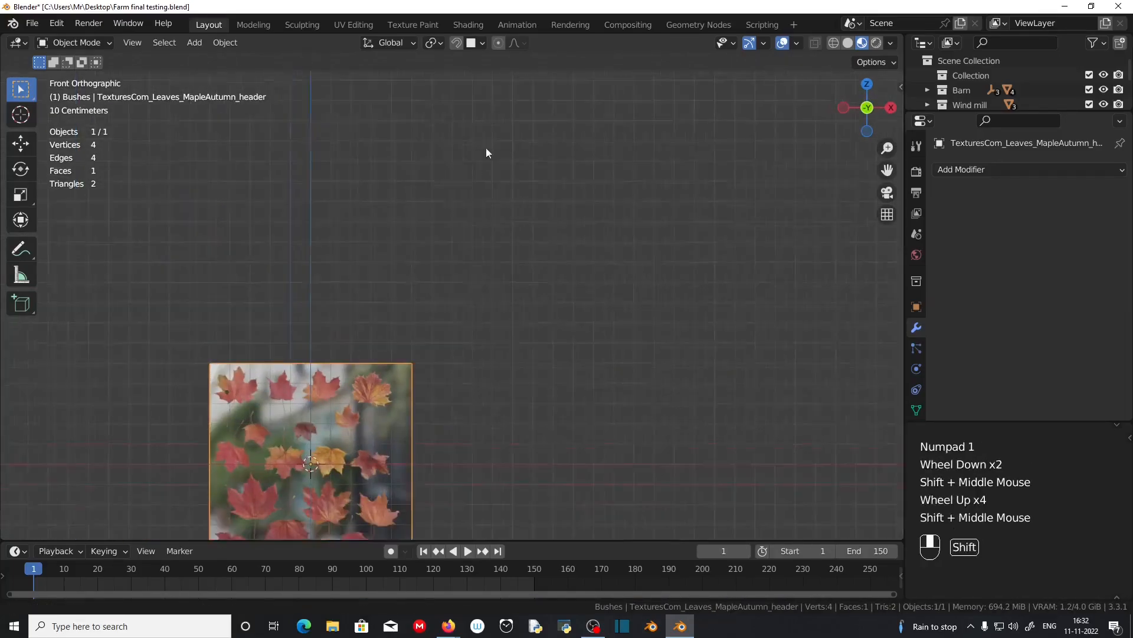
{"action": "scroll", "coordinate": [448, 257], "scroll_direction": "up", "scroll_amount": 2}
{"action": "middle_click_drag", "start_coordinate": [425, 322], "coordinate": [496, 211], "text": "shift"}
{"action": "scroll", "coordinate": [437, 292], "scroll_direction": "up", "scroll_amount": 3}
{"action": "scroll", "coordinate": [438, 292], "scroll_direction": "down", "scroll_amount": 2}
{"action": "middle_click_drag", "start_coordinate": [437, 292], "coordinate": [463, 413]}
{"action": "scroll", "coordinate": [463, 413], "scroll_direction": "down", "scroll_amount": 2}
{"action": "middle_click_drag", "start_coordinate": [600, 314], "coordinate": [439, 393], "text": "shift"}
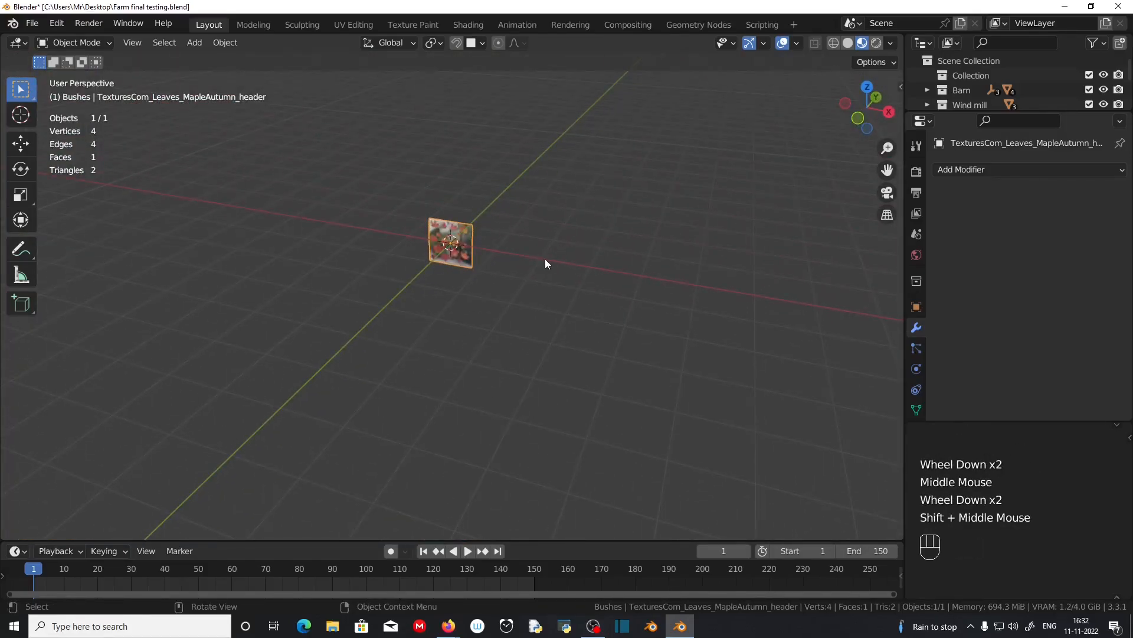
- Rotate the leaf image plane 90° about the global X axis to lay it flat
{"action": "key", "text": "r"}
{"action": "key", "text": "x"}
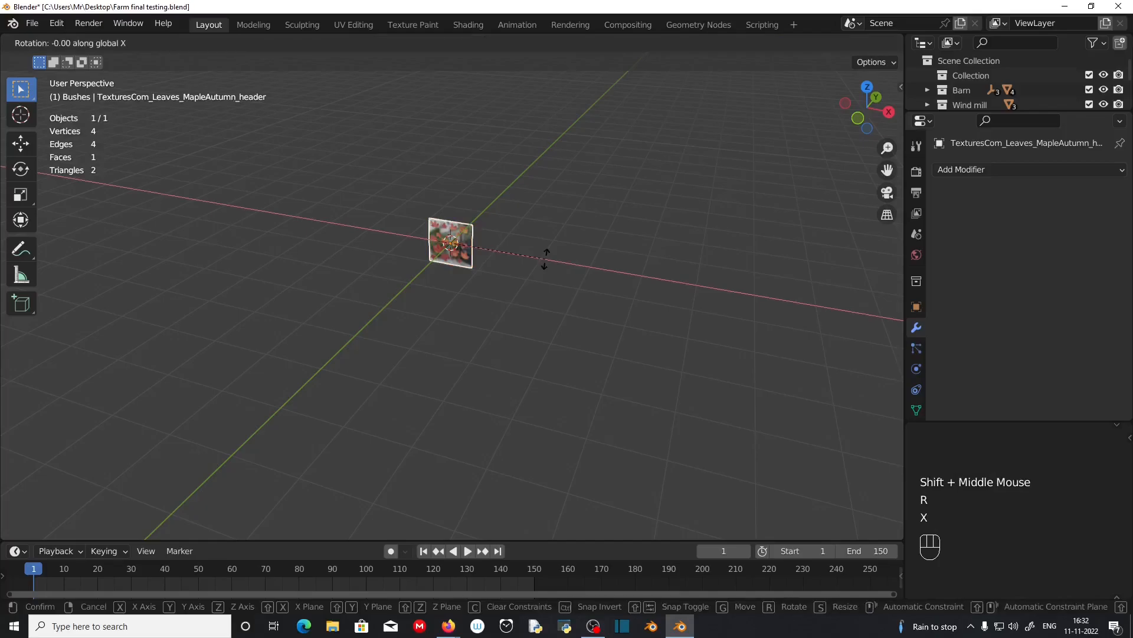
{"action": "key", "text": "KP_9"}
{"action": "key", "text": "KP_0"}
{"action": "key", "text": "KP_Enter"}
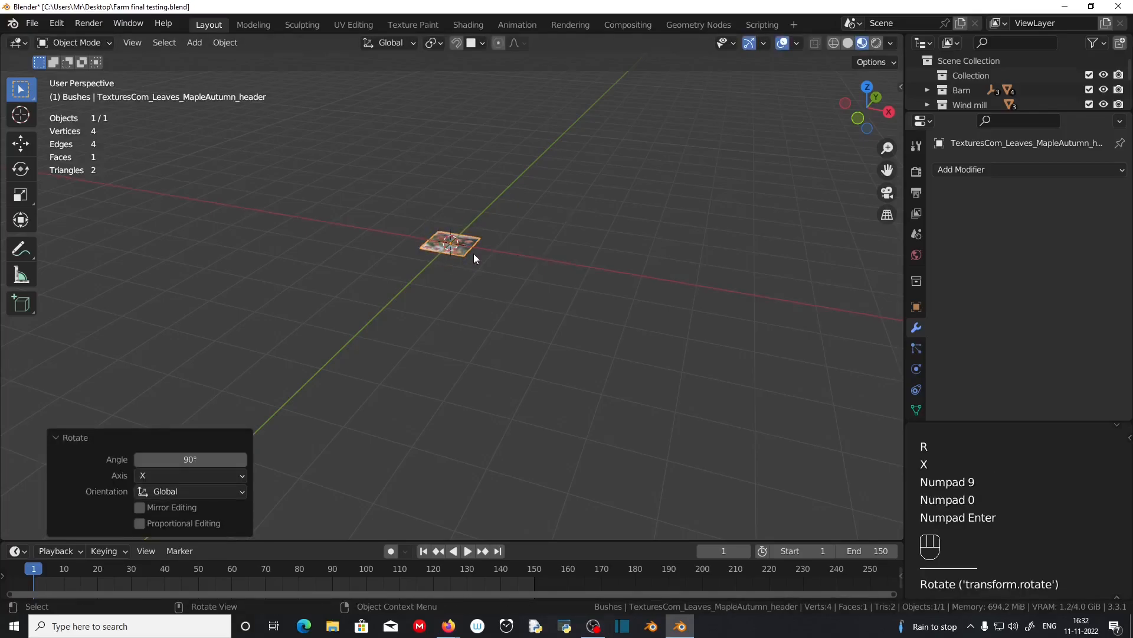
- In top view, rotate the leaf image plane 180° about the global Z axis
{"action": "key", "text": "KP_7"}
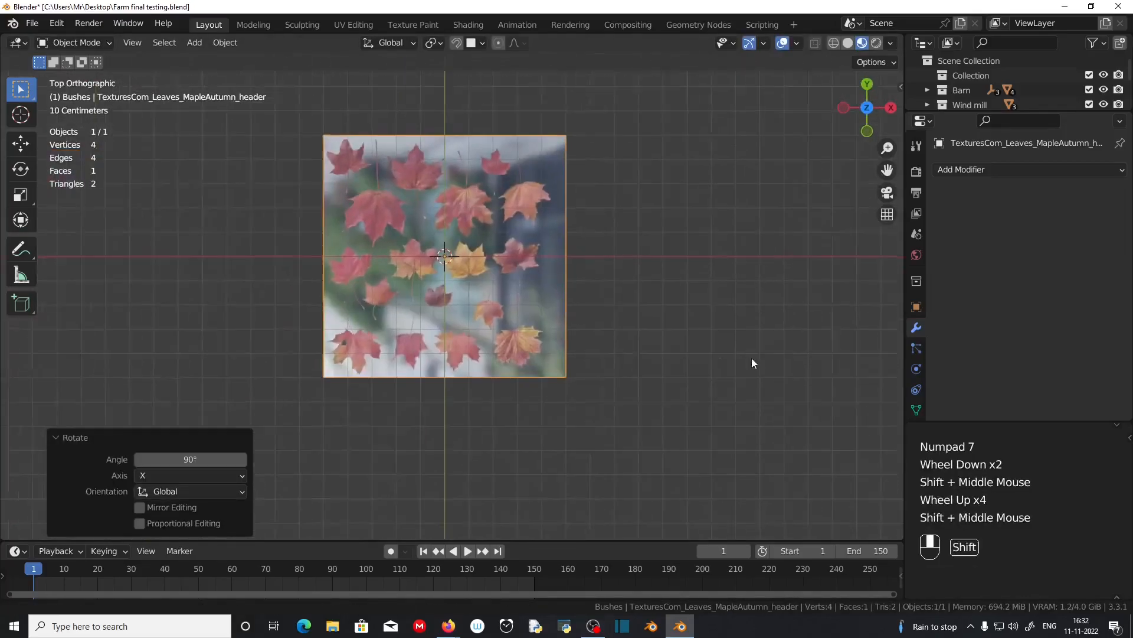
{"action": "scroll", "coordinate": [720, 361], "scroll_direction": "up", "scroll_amount": 4}
{"action": "middle_click_drag", "start_coordinate": [752, 358], "coordinate": [674, 460], "text": "shift"}
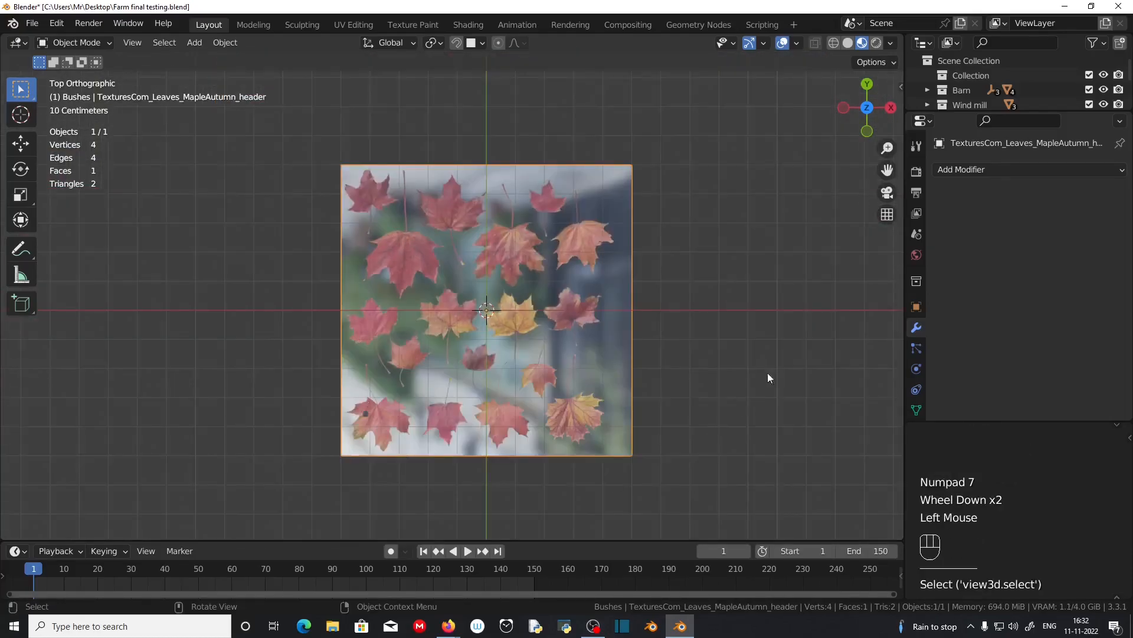
{"action": "type", "text": "rz"}
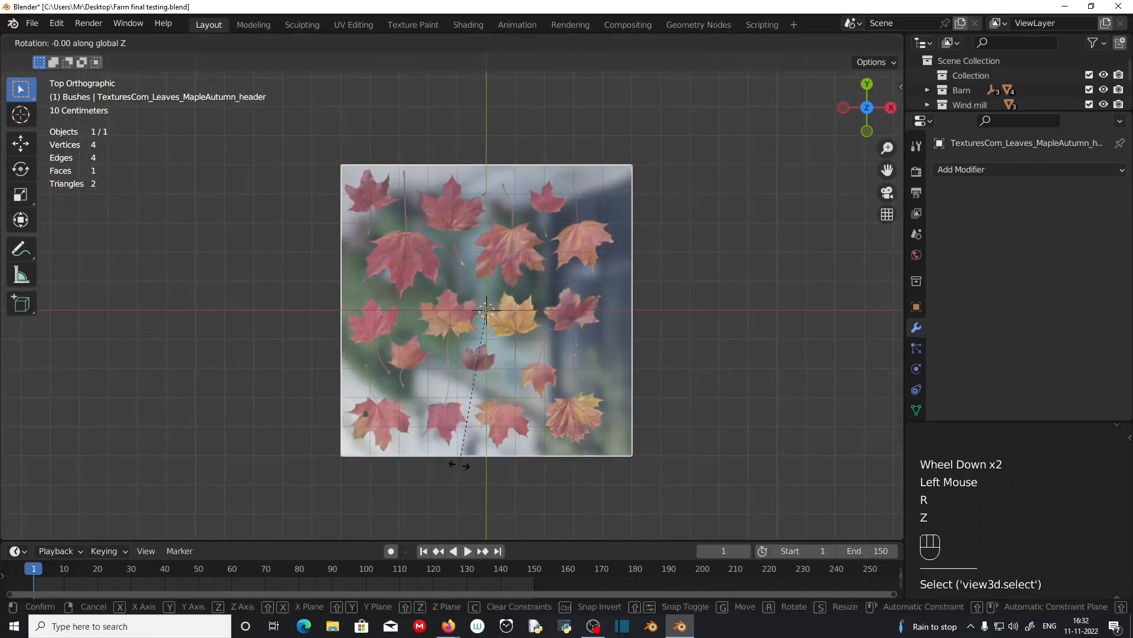
{"action": "type", "text": "180"}
{"action": "key", "text": "KP_Enter"}
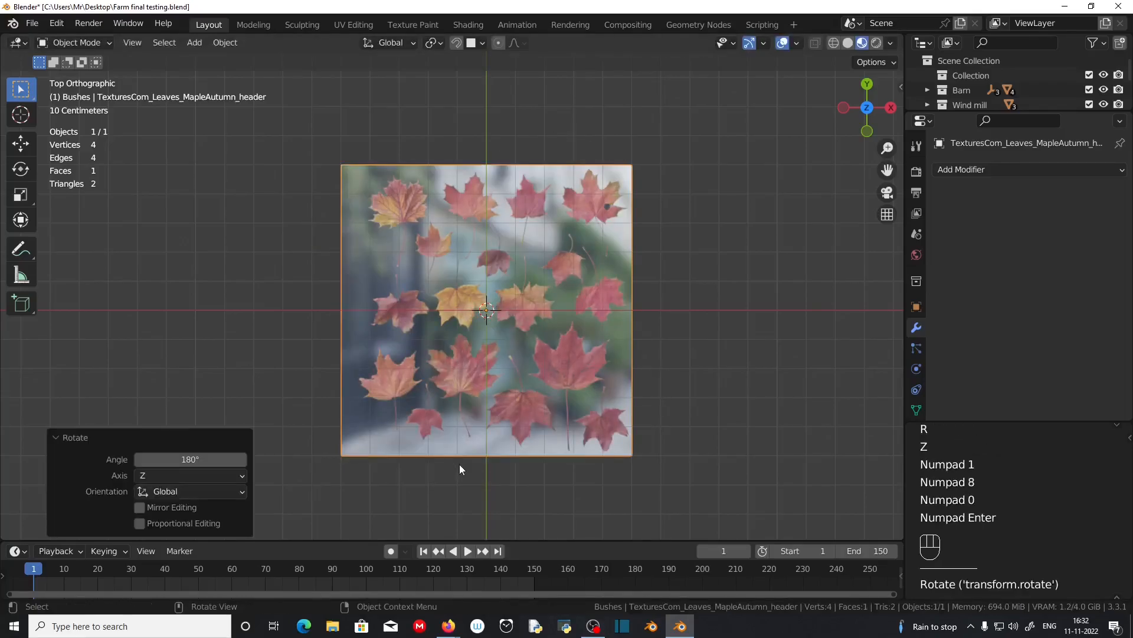
- Place the 3D cursor at the centre of the large red leaf with the long stem and add a mesh plane there
{"action": "scroll", "coordinate": [508, 359], "scroll_direction": "up", "scroll_amount": 3}
{"action": "middle_click_drag", "start_coordinate": [693, 348], "coordinate": [566, 412], "text": "shift"}
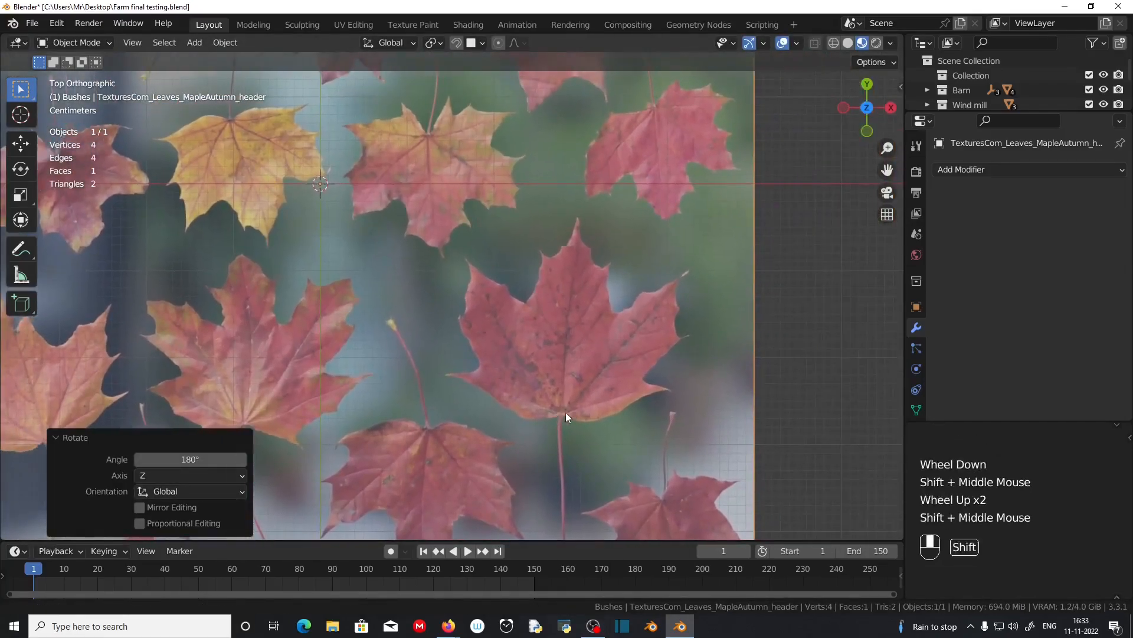
{"action": "scroll", "coordinate": [590, 344], "scroll_direction": "up", "scroll_amount": 1}
{"action": "middle_click_drag", "start_coordinate": [589, 345], "coordinate": [524, 328], "text": "shift"}
{"action": "right_click", "coordinate": [524, 328], "text": "shift"}
{"action": "scroll", "coordinate": [525, 328], "scroll_direction": "up", "scroll_amount": 3}
{"action": "key", "text": "shift+a"}
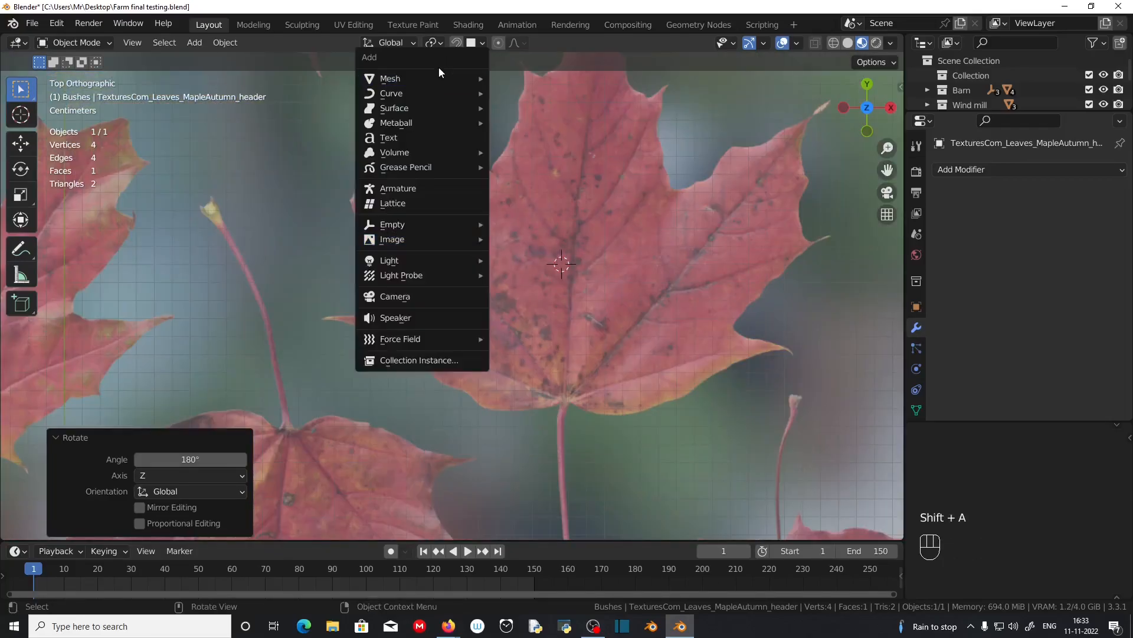
{"action": "mouse_move", "coordinate": [438, 76]}
{"action": "left_click", "coordinate": [522, 79]}
{"action": "scroll", "coordinate": [761, 423], "scroll_direction": "down", "scroll_amount": 3}
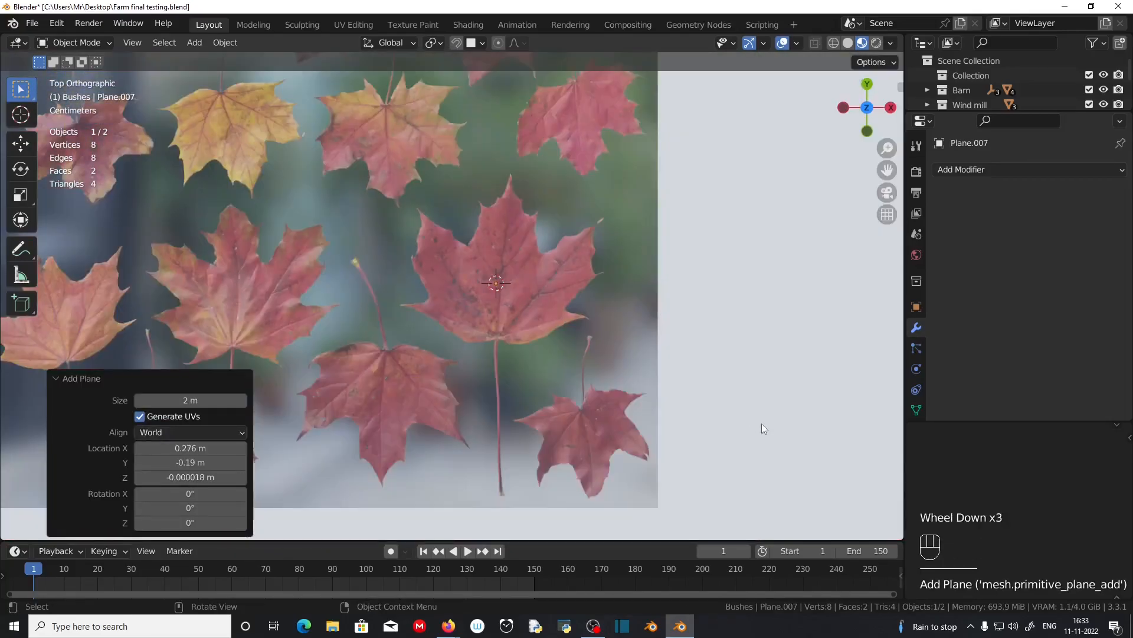
- In Edit Mode, scale the new plane down by a factor of about 0.044 to fit inside the red leaf
{"action": "key", "text": "Tab"}
{"action": "key", "text": "s"}
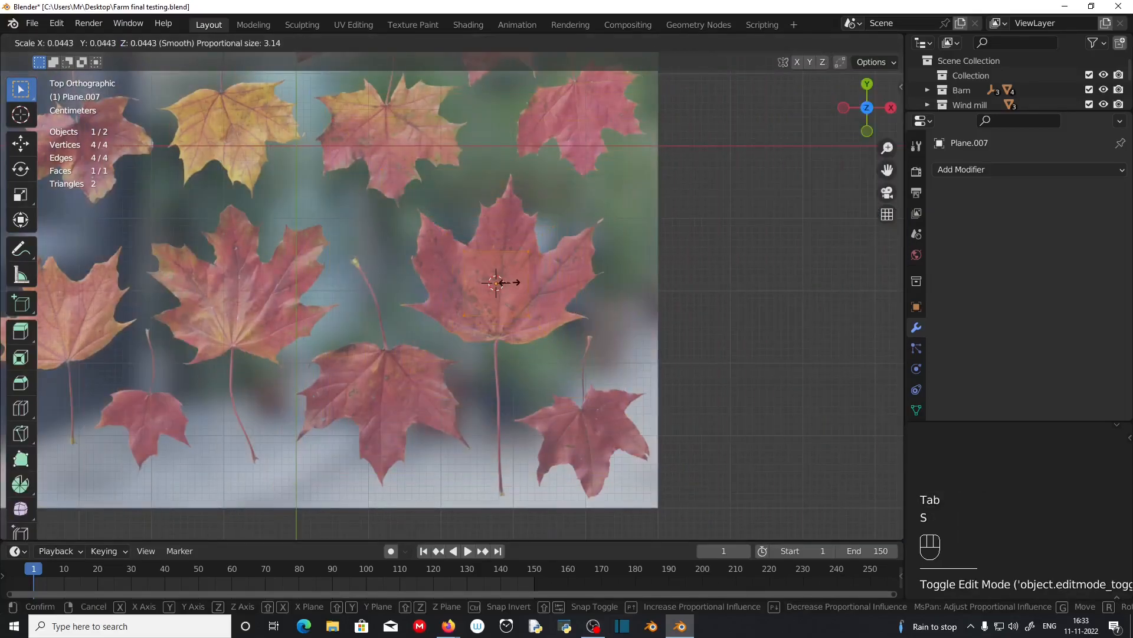
{"action": "left_click", "coordinate": [497, 282]}
{"action": "scroll", "coordinate": [497, 283], "scroll_direction": "up", "scroll_amount": 2}
{"action": "middle_click_drag", "start_coordinate": [499, 274], "coordinate": [519, 294], "text": "shift"}
{"action": "left_click", "coordinate": [519, 293]}
- Delete the plane's vertices except the lower-left one, and move that vertex to where the leaf meets its stem
{"action": "left_click_drag", "start_coordinate": [425, 185], "coordinate": [614, 300]}
{"action": "left_click", "coordinate": [601, 371], "text": "shift"}
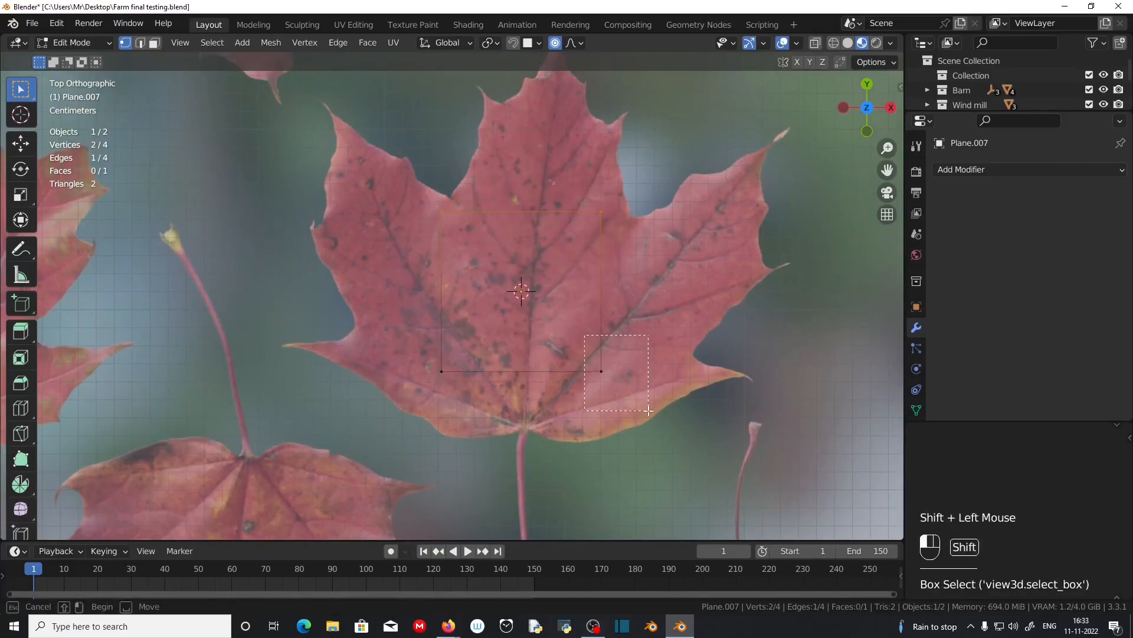
{"action": "key", "text": "x"}
{"action": "left_click", "coordinate": [586, 282]}
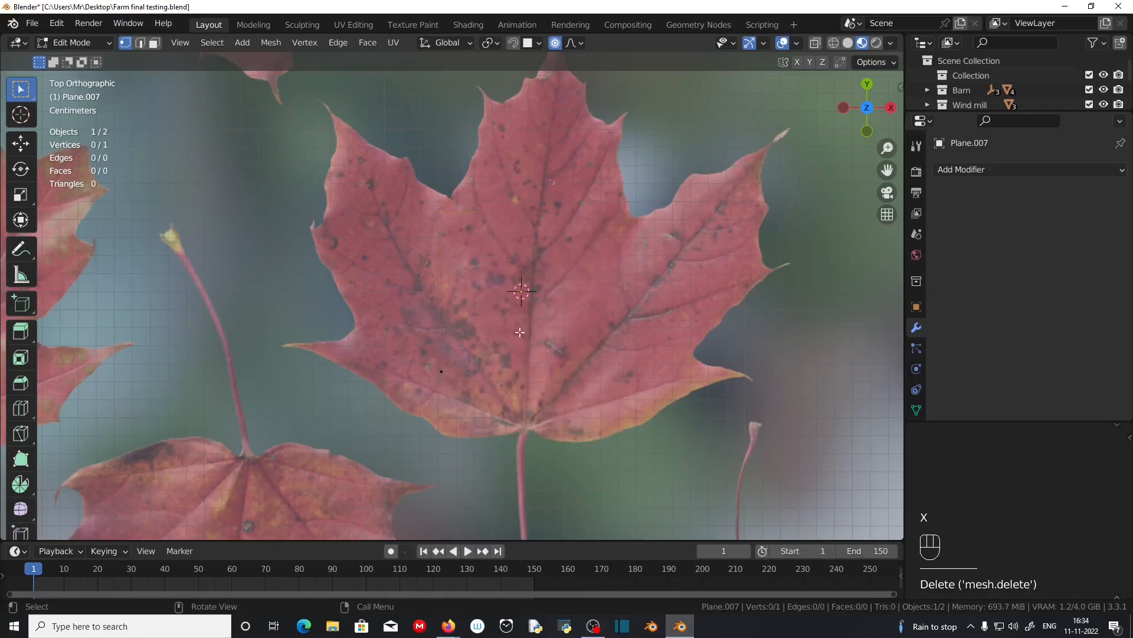
{"action": "scroll", "coordinate": [485, 367], "scroll_direction": "up", "scroll_amount": 2}
{"action": "middle_click_drag", "start_coordinate": [486, 367], "coordinate": [436, 362], "text": "shift"}
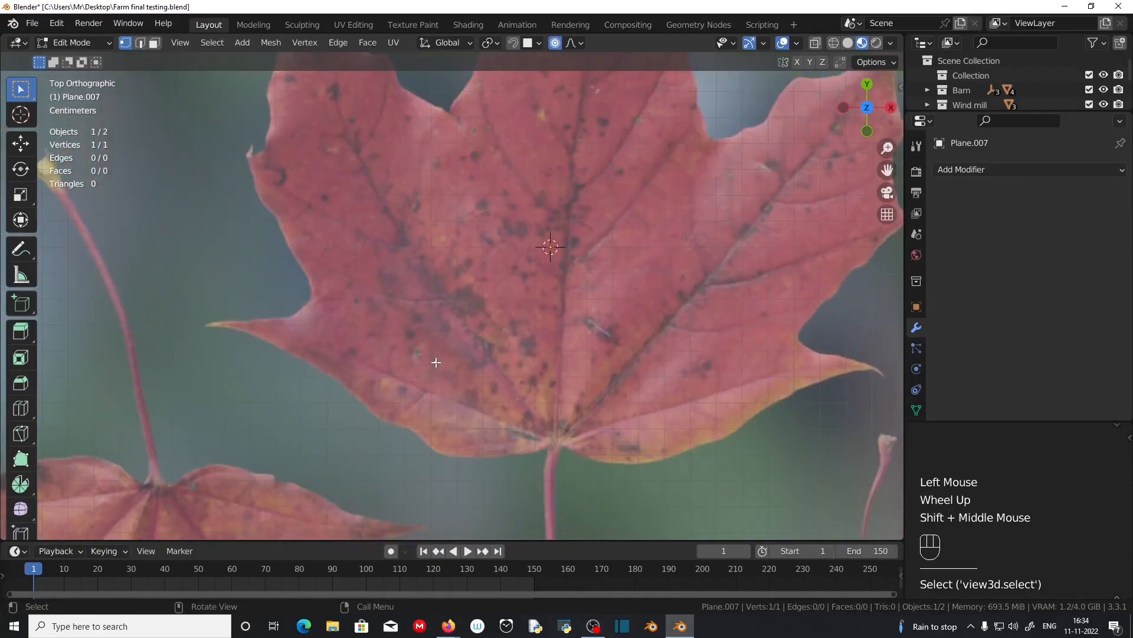
{"action": "key", "text": "g"}
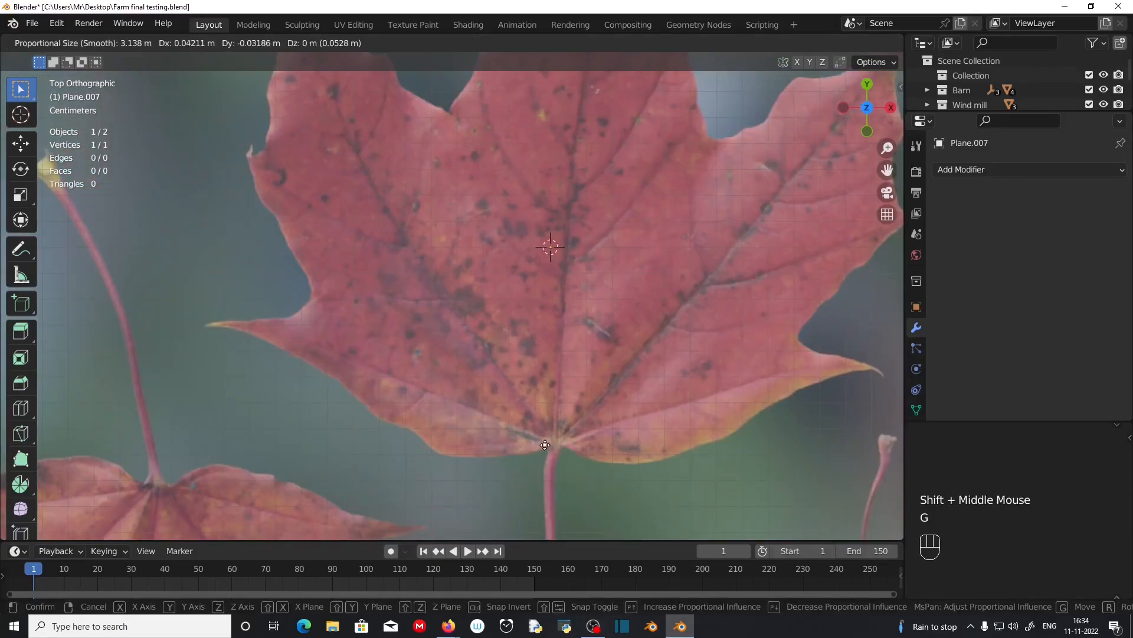
{"action": "left_click", "coordinate": [545, 445]}
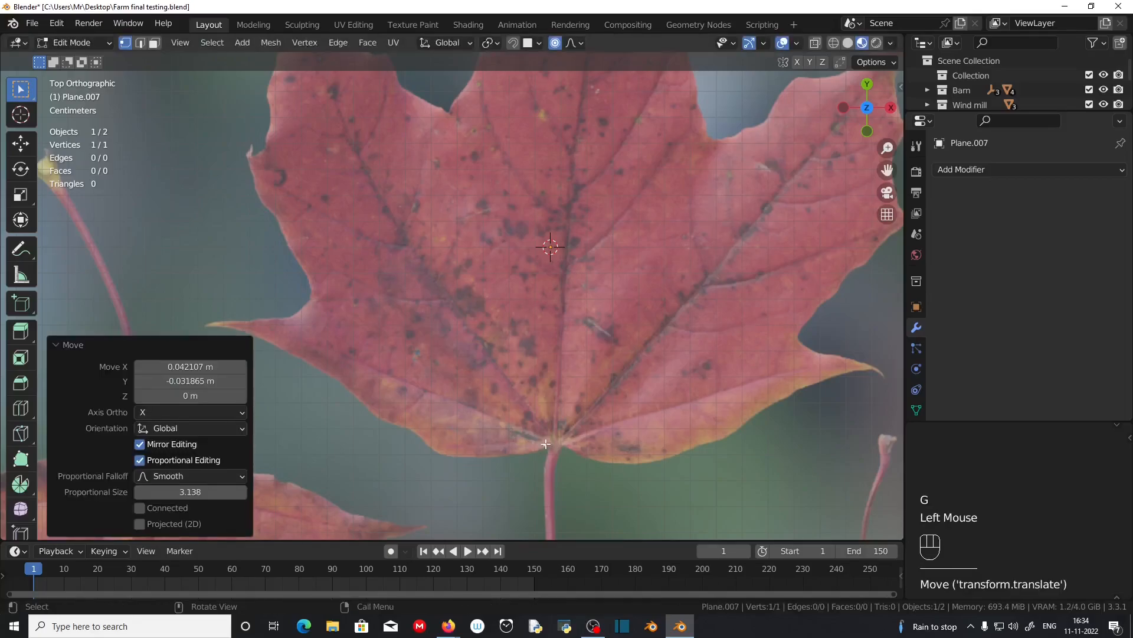
- Extrude the vertex along the leaf's left side through the bottom curve, lower-left tip, notch above it and left point
{"action": "key", "text": "e"}
{"action": "left_click", "coordinate": [439, 450]}
{"action": "key", "text": "e"}
{"action": "left_click", "coordinate": [273, 335]}
{"action": "key", "text": "e"}
{"action": "left_click", "coordinate": [319, 312]}
{"action": "key", "text": "e"}
{"action": "left_click", "coordinate": [263, 170]}
- Nudge the outline at the left point into place and extrude a vertex up to the upper-left lobe
{"action": "left_click", "coordinate": [264, 171]}
{"action": "key", "text": "g"}
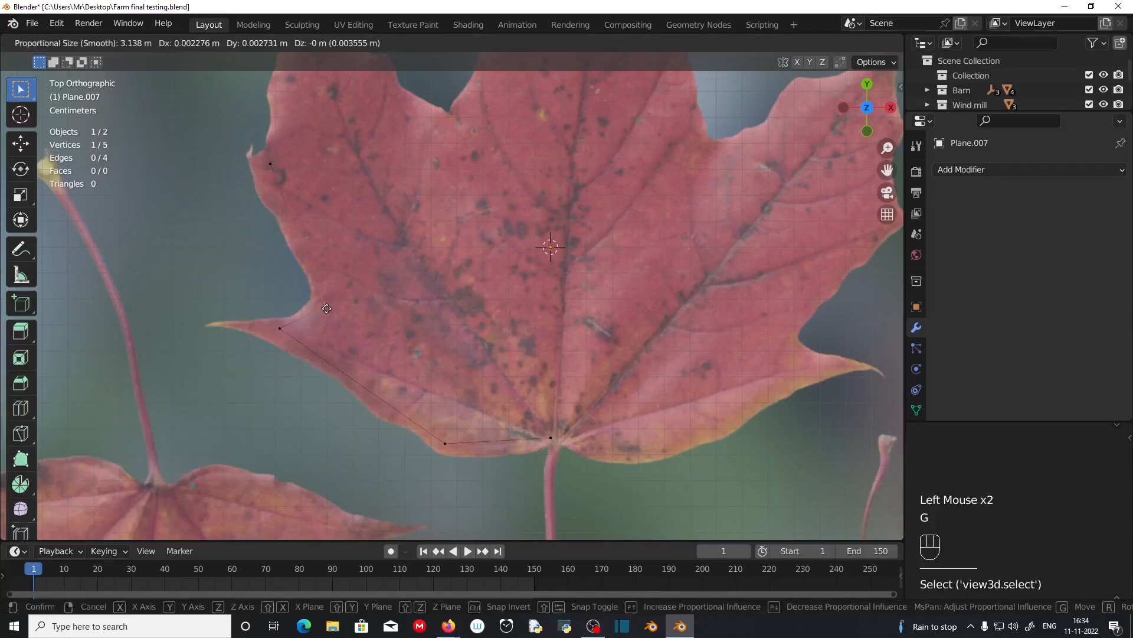
{"action": "left_click", "coordinate": [269, 167]}
{"action": "left_click", "coordinate": [269, 168]}
{"action": "key", "text": "e"}
{"action": "left_click", "coordinate": [297, 44]}
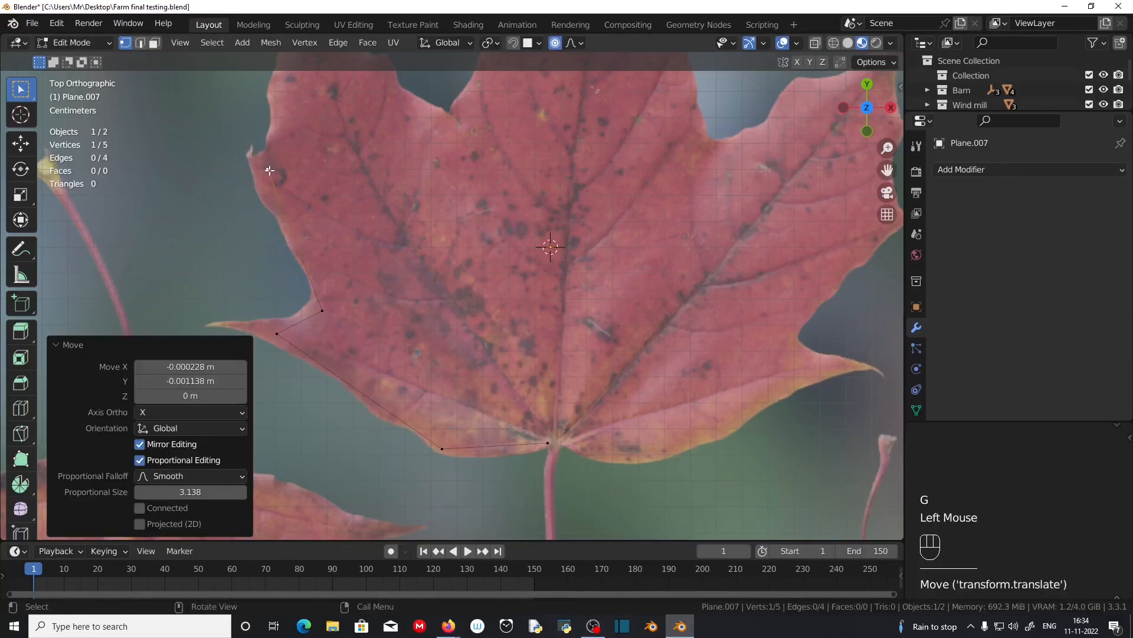
- Select the vertex at the upper-left lobe and turn off proportional editing
{"action": "scroll", "coordinate": [406, 242], "scroll_direction": "down", "scroll_amount": 2}
{"action": "middle_click_drag", "start_coordinate": [406, 242], "coordinate": [395, 315], "text": "shift"}
{"action": "scroll", "coordinate": [451, 295], "scroll_direction": "up", "scroll_amount": 2}
{"action": "left_click_drag", "start_coordinate": [275, 131], "coordinate": [302, 160]}
{"action": "key", "text": "g"}
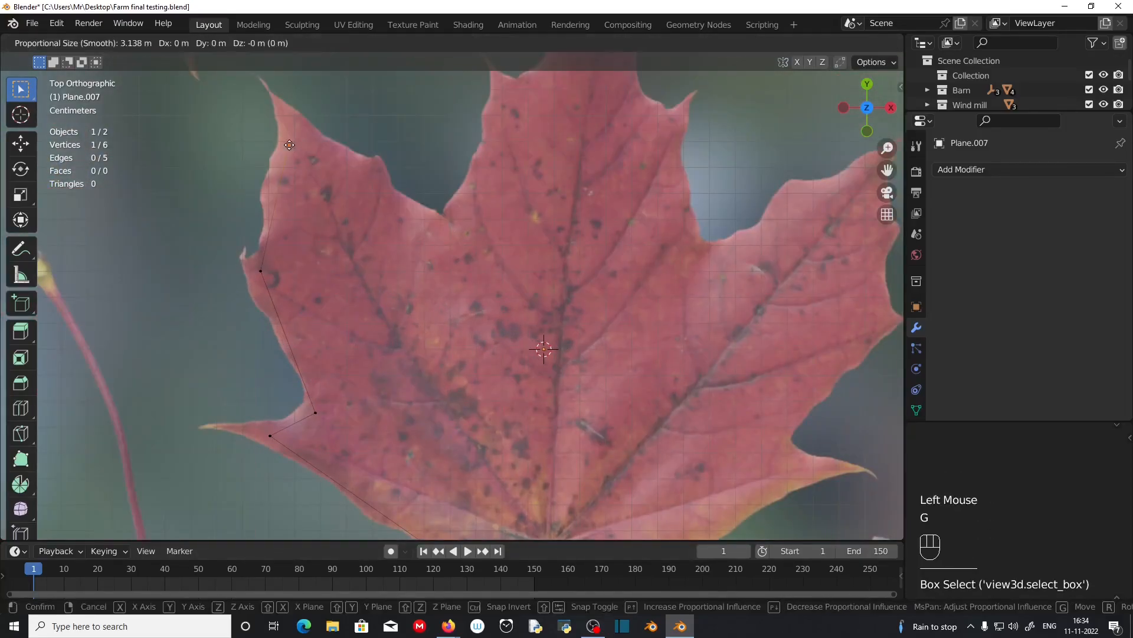
{"action": "right_click", "coordinate": [295, 148]}
{"action": "left_click", "coordinate": [554, 42]}
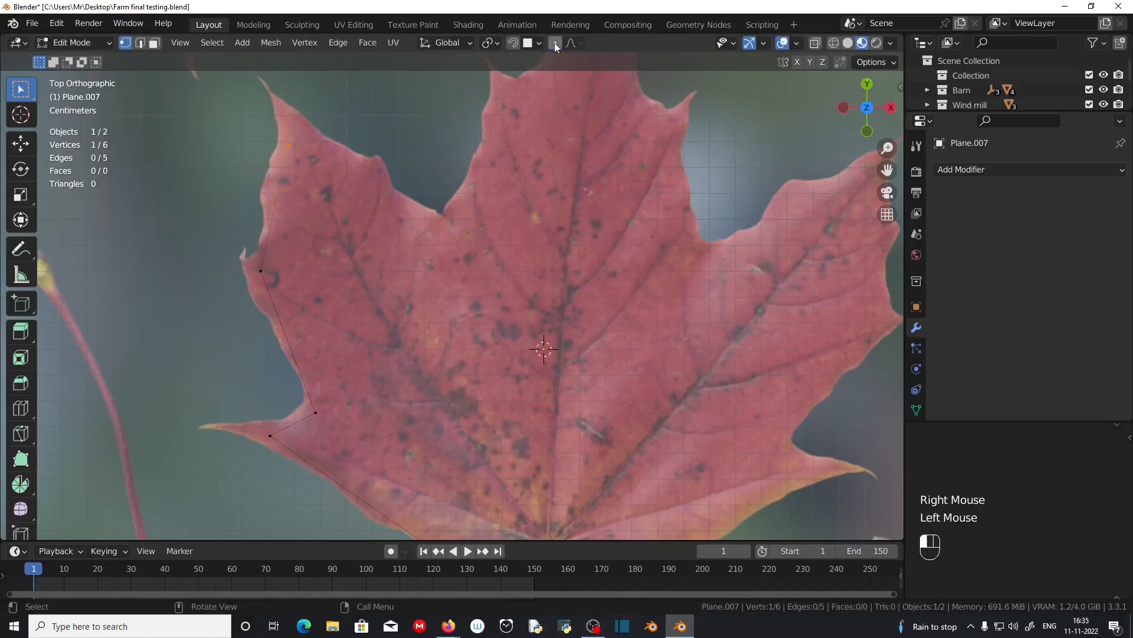
- Move the lower-left tip vertex slightly outward and the notch vertex above it up about 3 mm along Y
{"action": "left_click", "coordinate": [270, 436]}
{"action": "key", "text": "g"}
{"action": "left_click", "coordinate": [263, 436]}
{"action": "left_click", "coordinate": [315, 413]}
{"action": "key", "text": "g"}
{"action": "left_click", "coordinate": [315, 404]}
- Extrude the outline from the upper-left lobe through the notch and the central lobe's left shoulder to its top
{"action": "scroll", "coordinate": [315, 404], "scroll_direction": "down", "scroll_amount": 1}
{"action": "middle_click_drag", "start_coordinate": [315, 404], "coordinate": [324, 452], "text": "shift"}
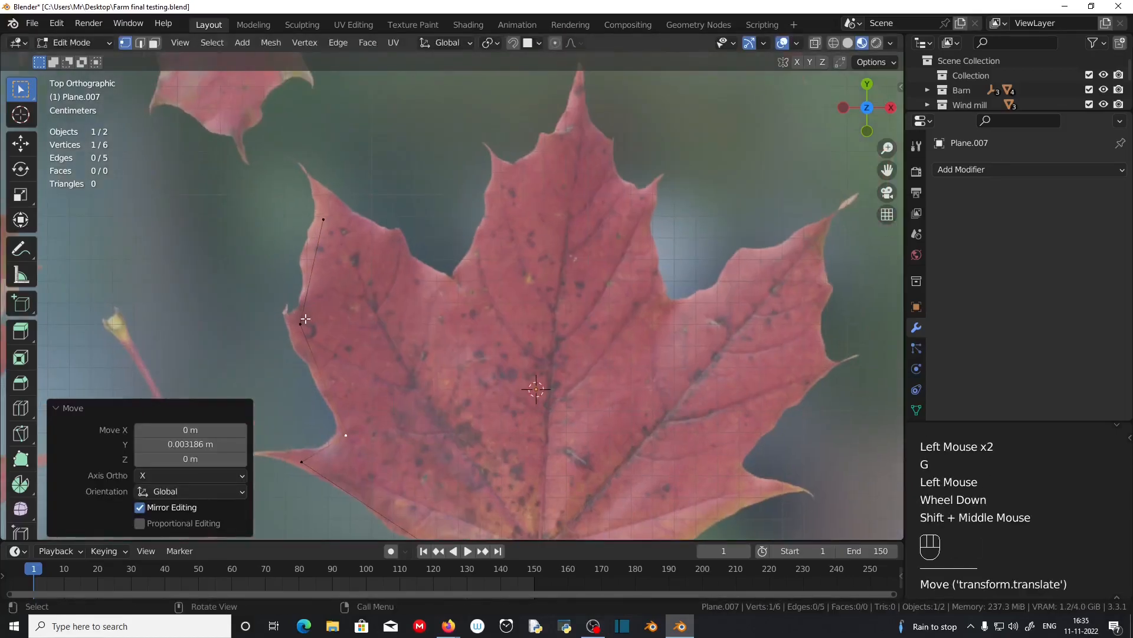
{"action": "key", "text": "e"}
{"action": "left_click", "coordinate": [459, 286]}
{"action": "key", "text": "e"}
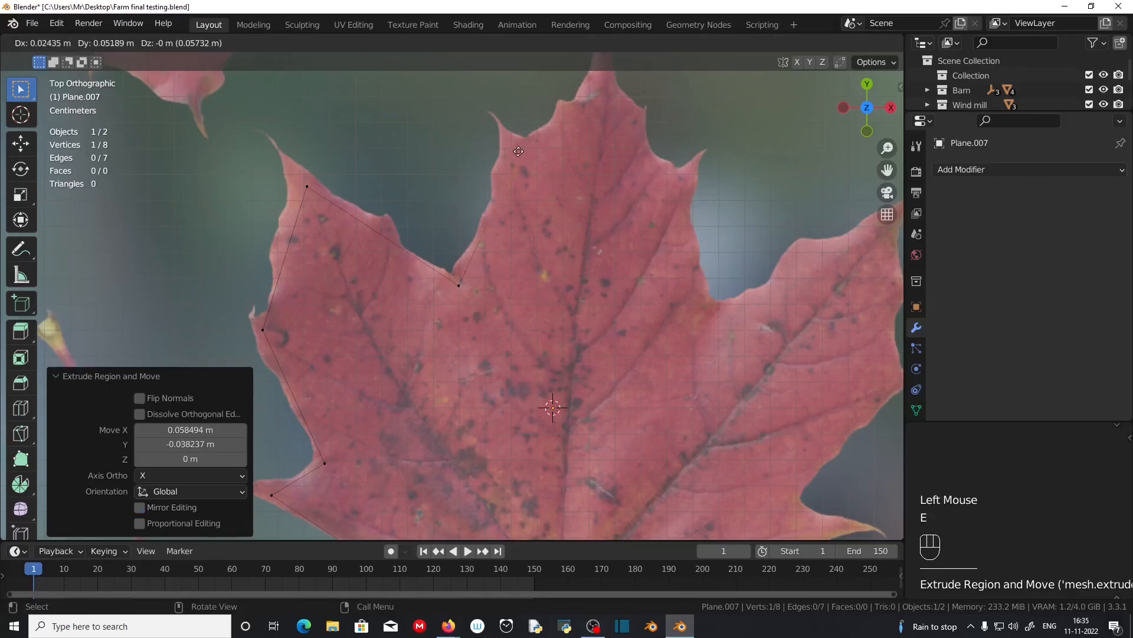
{"action": "left_click", "coordinate": [515, 156]}
{"action": "key", "text": "e"}
{"action": "left_click", "coordinate": [602, 85]}
- Extrude the outline down the central lobe's right shoulder to the right notch and fine-tune the notch vertex
{"action": "key", "text": "e"}
{"action": "left_click", "coordinate": [680, 188]}
{"action": "left_click", "coordinate": [699, 308]}
{"action": "scroll", "coordinate": [700, 308], "scroll_direction": "down", "scroll_amount": 1}
{"action": "middle_click_drag", "start_coordinate": [700, 307], "coordinate": [506, 332], "text": "shift"}
{"action": "key", "text": "g"}
{"action": "left_click", "coordinate": [516, 336]}
- Extrude the outline around the right lobe, the notch below it, the lower-right tip and the bottom curve
{"action": "key", "text": "e"}
{"action": "left_click", "coordinate": [654, 266]}
{"action": "key", "text": "e"}
{"action": "left_click", "coordinate": [589, 477]}
{"action": "middle_click_drag", "start_coordinate": [589, 478], "coordinate": [582, 274], "text": "shift"}
{"action": "scroll", "coordinate": [577, 295], "scroll_direction": "up", "scroll_amount": 1}
{"action": "key", "text": "e"}
{"action": "left_click", "coordinate": [611, 322]}
{"action": "key", "text": "e"}
{"action": "left_click", "coordinate": [424, 409]}
- Bring the outline to the leaf base and extrude a short stem edge down from each of the two base vertices
{"action": "key", "text": "e"}
{"action": "left_click", "coordinate": [503, 189]}
{"action": "key", "text": "e"}
{"action": "left_click", "coordinate": [490, 258]}
{"action": "left_click", "coordinate": [536, 183]}
{"action": "key", "text": "e"}
{"action": "left_click", "coordinate": [501, 256]}
- Align the stem's end vertices with the stem's width and join them with an edge to close the outline
{"action": "left_click", "coordinate": [489, 256]}
{"action": "key", "text": "g"}
{"action": "left_click", "coordinate": [506, 257]}
{"action": "left_click_drag", "start_coordinate": [468, 241], "coordinate": [532, 278]}
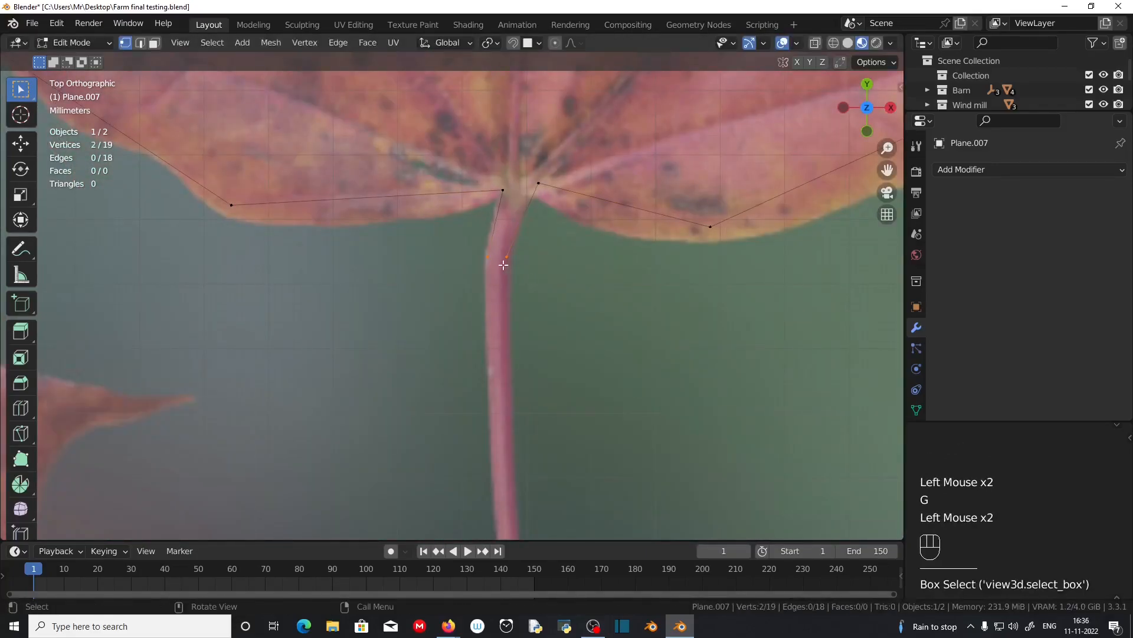
{"action": "key", "text": "f"}
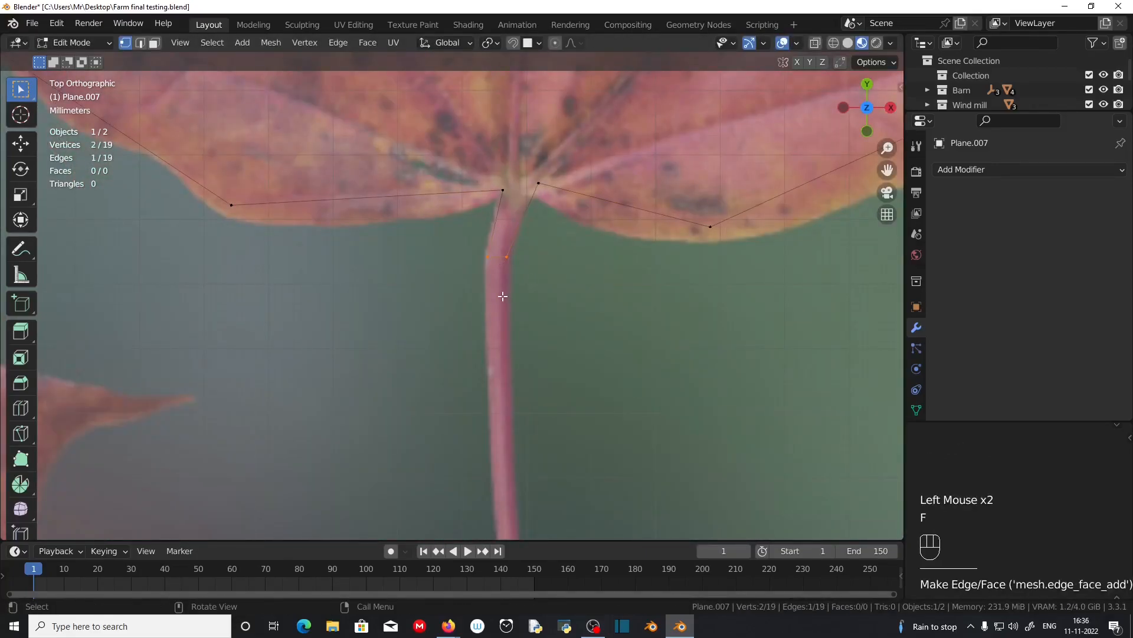
- Select the whole leaf outline as an edge loop, fill it with a face and check it in solid shading
{"action": "left_click", "coordinate": [140, 44]}
{"action": "scroll", "coordinate": [496, 257], "scroll_direction": "down", "scroll_amount": 2}
{"action": "middle_click_drag", "start_coordinate": [496, 257], "coordinate": [424, 308], "text": "shift"}
{"action": "left_click", "coordinate": [423, 308], "text": "alt"}
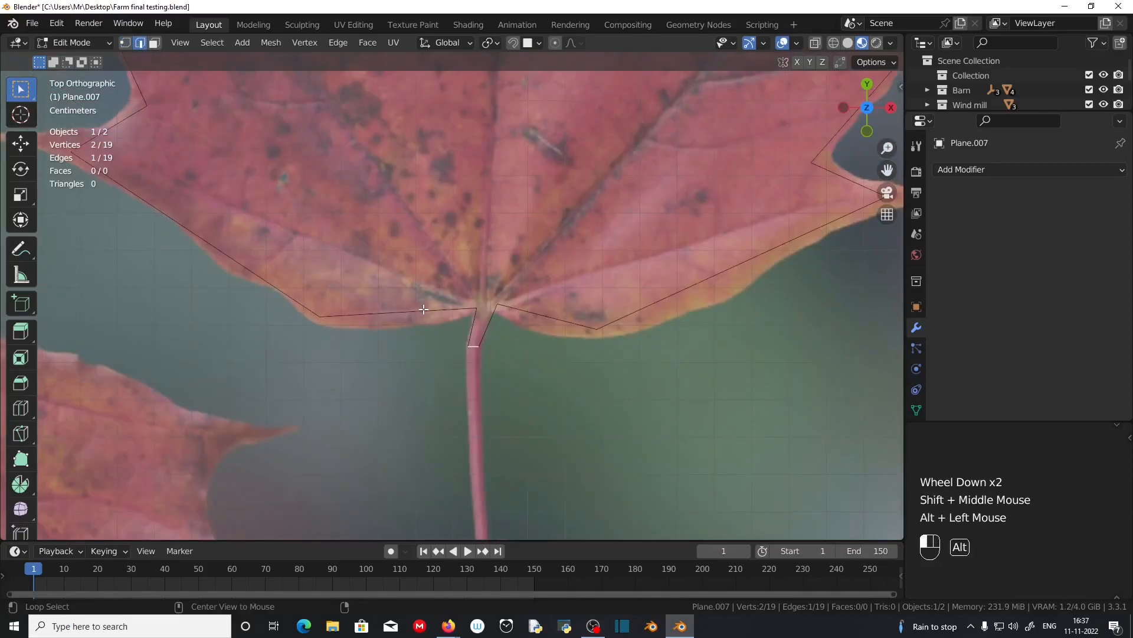
{"action": "scroll", "coordinate": [423, 308], "scroll_direction": "down", "scroll_amount": 3}
{"action": "middle_click_drag", "start_coordinate": [476, 250], "coordinate": [474, 259]}
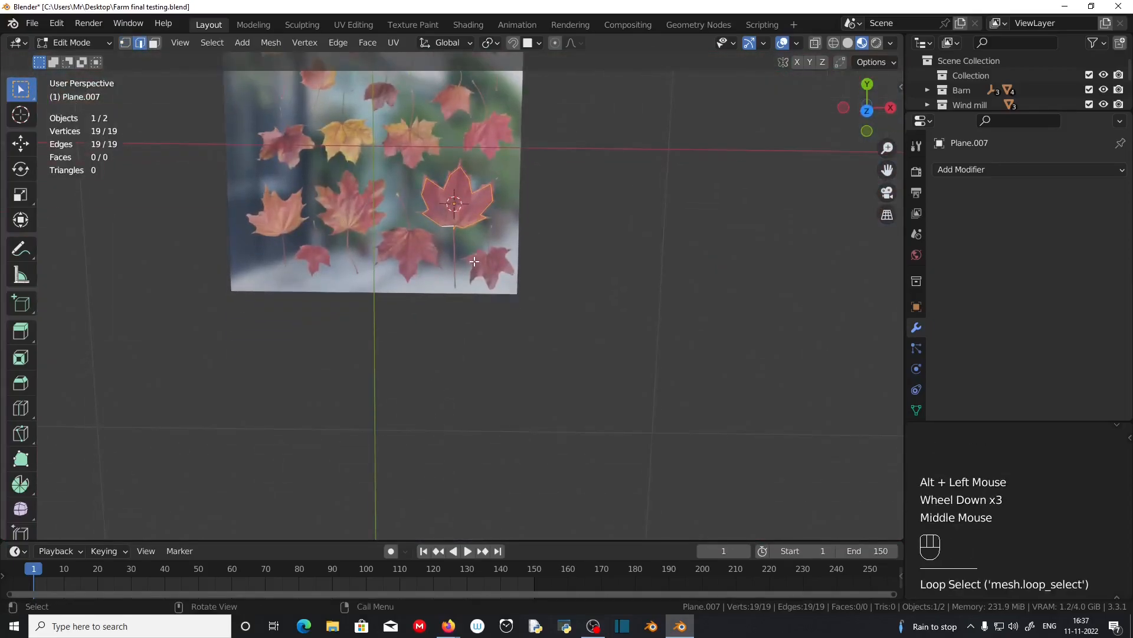
{"action": "key", "text": "KP_7"}
{"action": "key", "text": "f"}
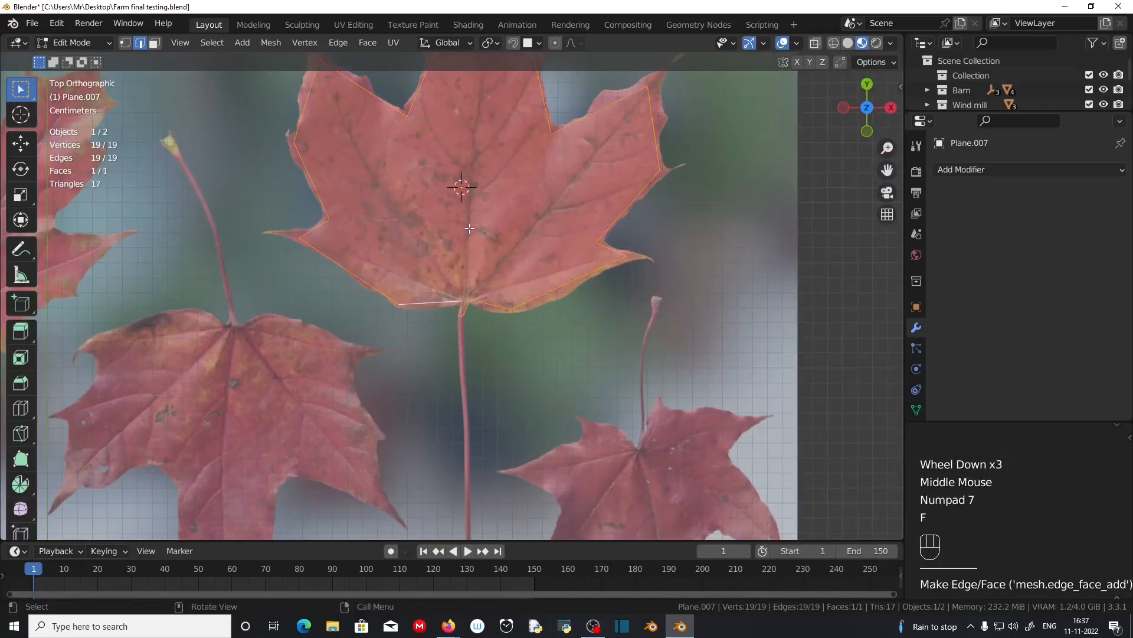
{"action": "left_click", "coordinate": [847, 43]}
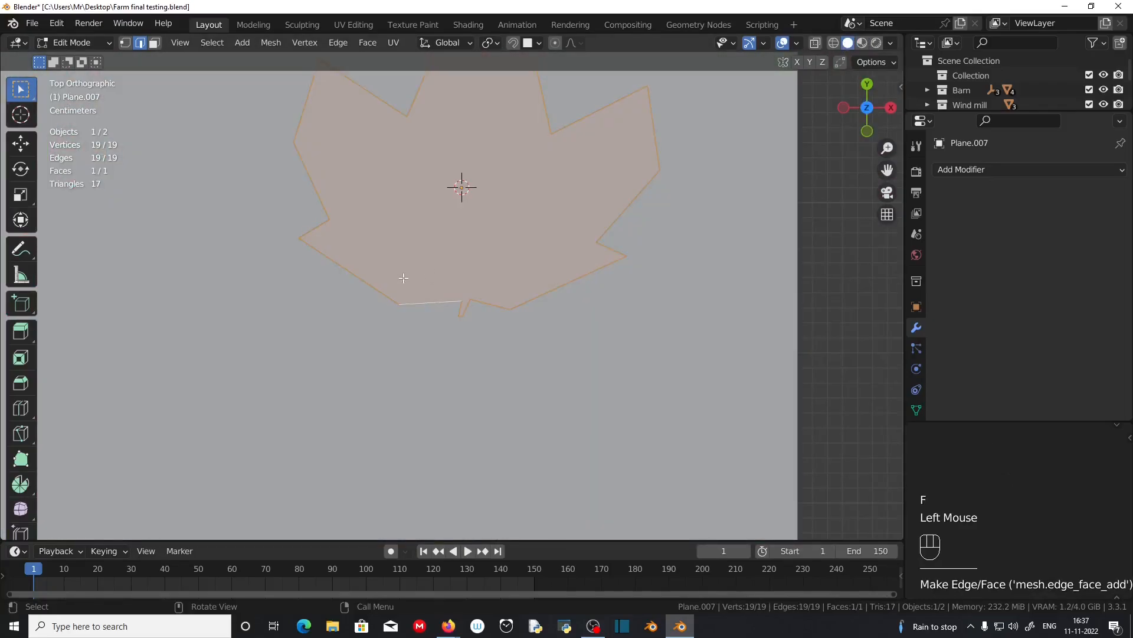
{"action": "left_click", "coordinate": [862, 43]}
- Extrude the stem's end edge down along the reference stem in two segments of about 51 mm and 37 mm
{"action": "middle_click_drag", "start_coordinate": [502, 231], "coordinate": [489, 156], "text": "shift"}
{"action": "scroll", "coordinate": [490, 157], "scroll_direction": "up", "scroll_amount": 3}
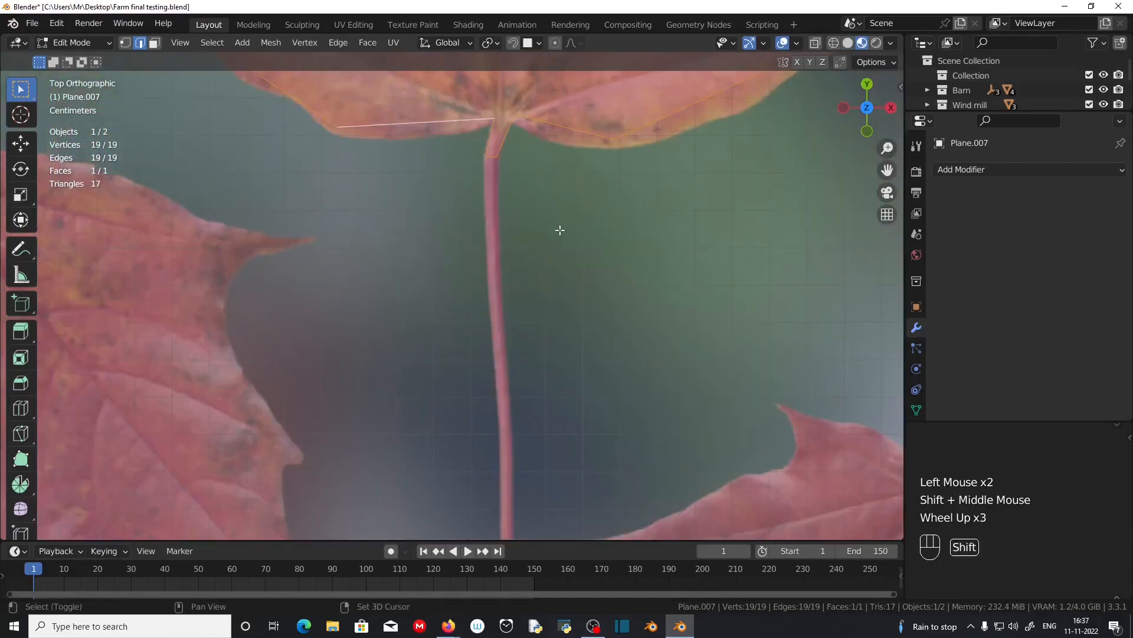
{"action": "left_click", "coordinate": [489, 156]}
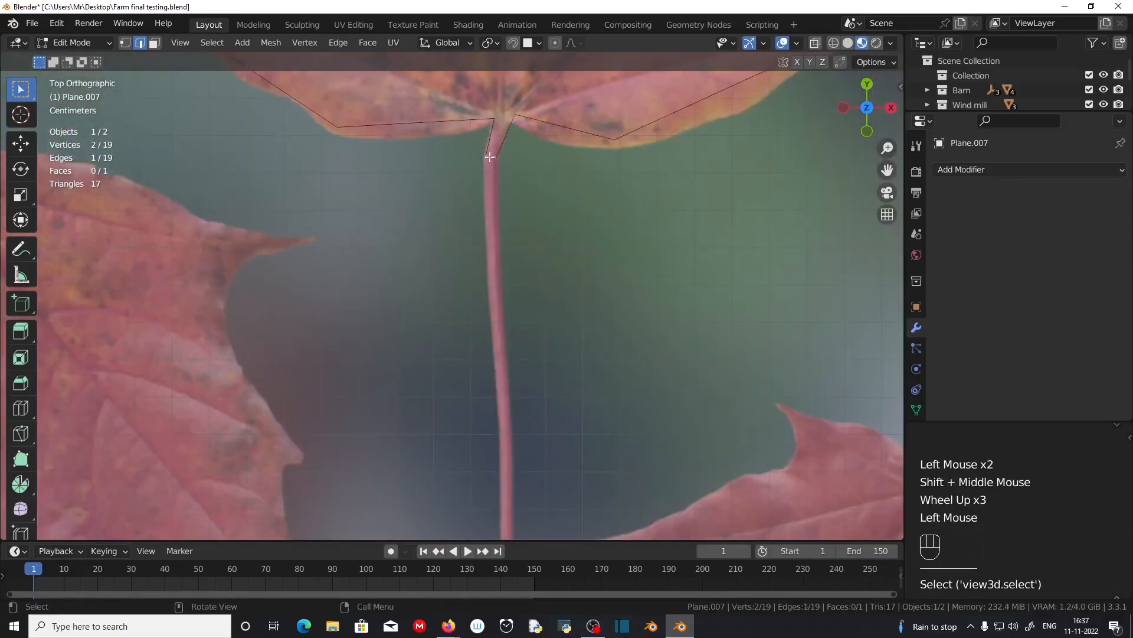
{"action": "key", "text": "e"}
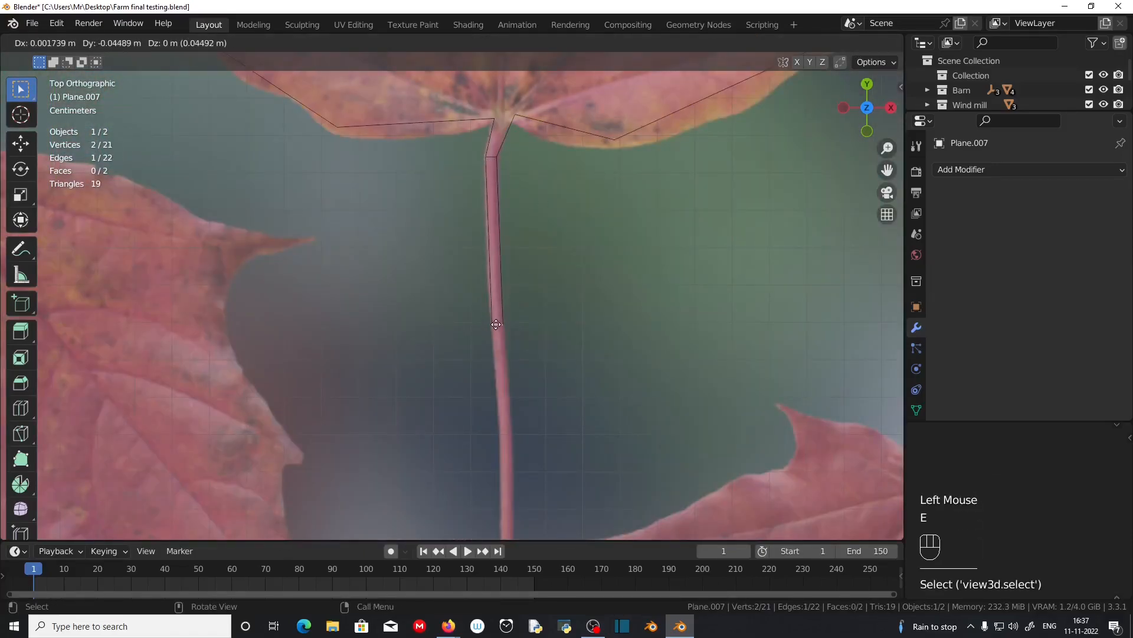
{"action": "left_click", "coordinate": [496, 346]}
{"action": "key", "text": "e"}
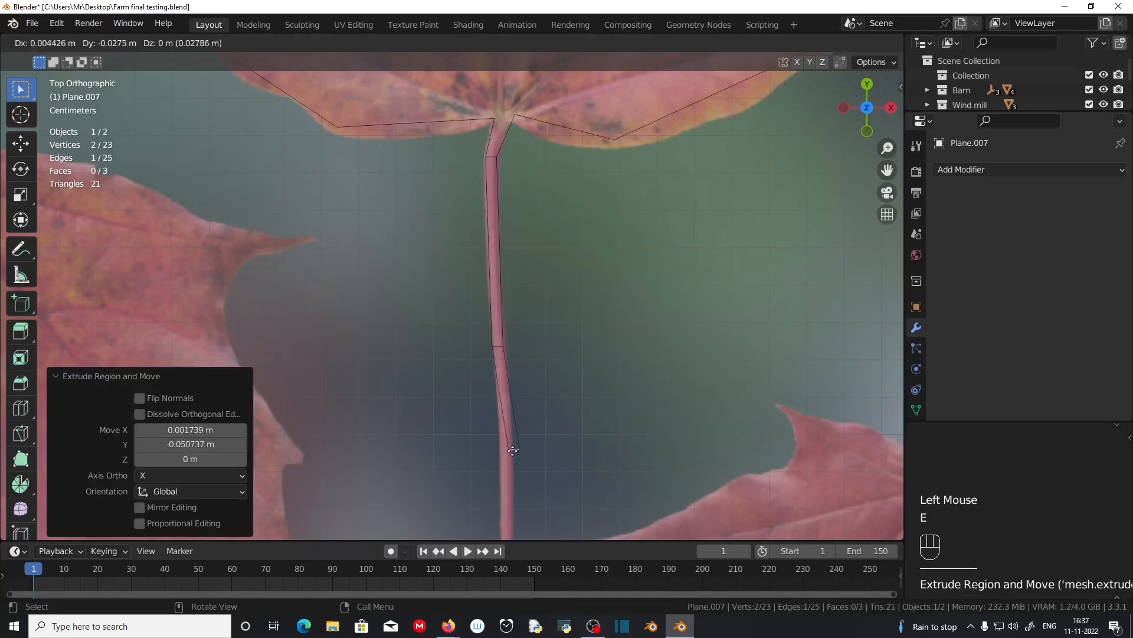
{"action": "left_click", "coordinate": [505, 484]}
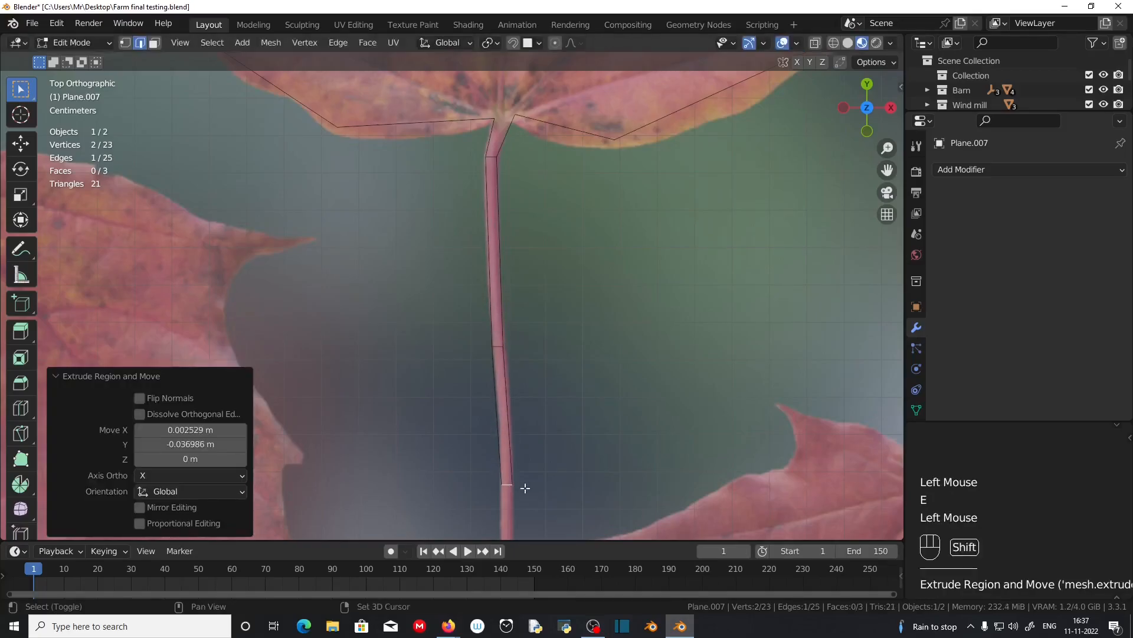
- Extend the stem with two more extrusions of about 46 mm and 61 mm, following the reference downward
{"action": "middle_click_drag", "start_coordinate": [516, 480], "coordinate": [543, 253], "text": "shift"}
{"action": "key", "text": "e"}
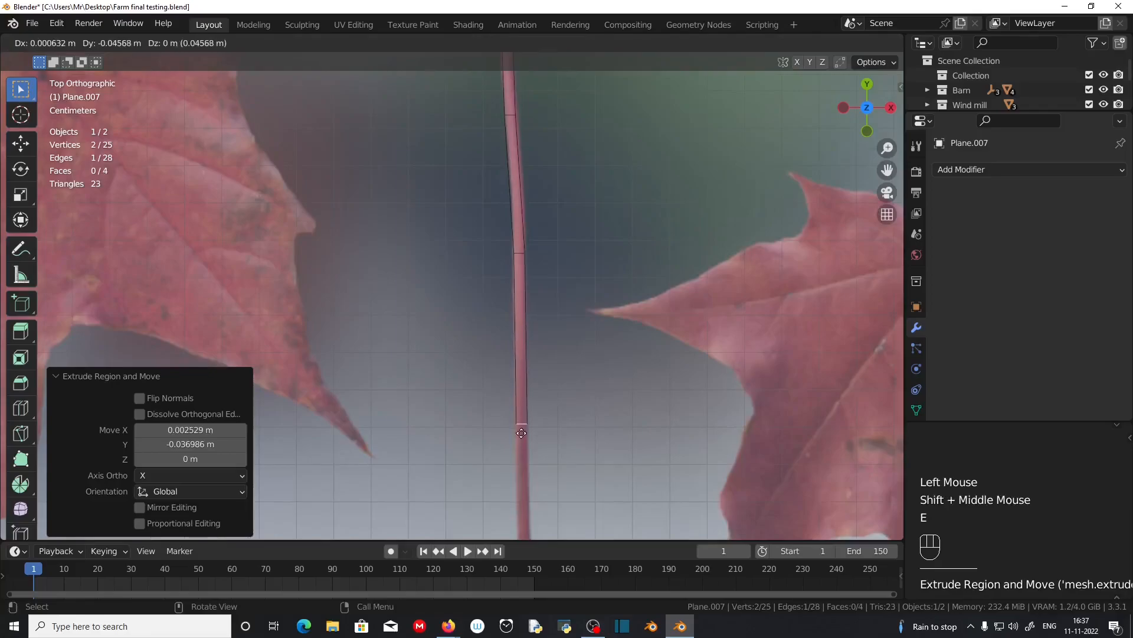
{"action": "left_click", "coordinate": [520, 427]}
{"action": "middle_click_drag", "start_coordinate": [519, 430], "coordinate": [516, 230], "text": "shift"}
{"action": "key", "text": "e"}
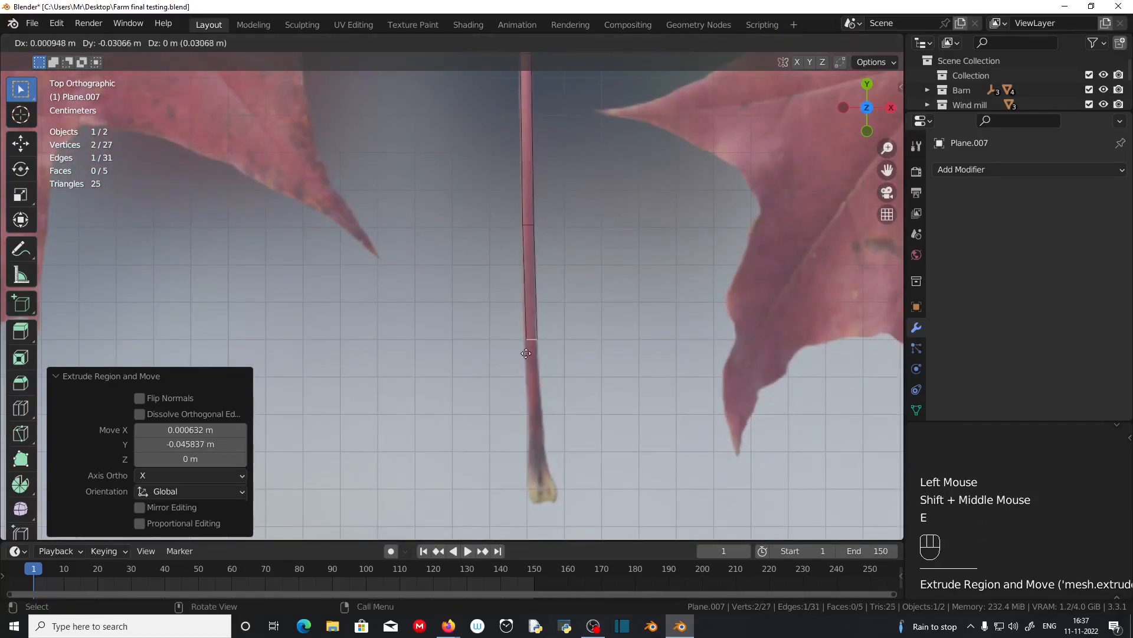
{"action": "left_click", "coordinate": [530, 458]}
- Extrude a final stem segment of about 12 mm and scale its end edge by about 2.218 to flare the tip
{"action": "key", "text": "e"}
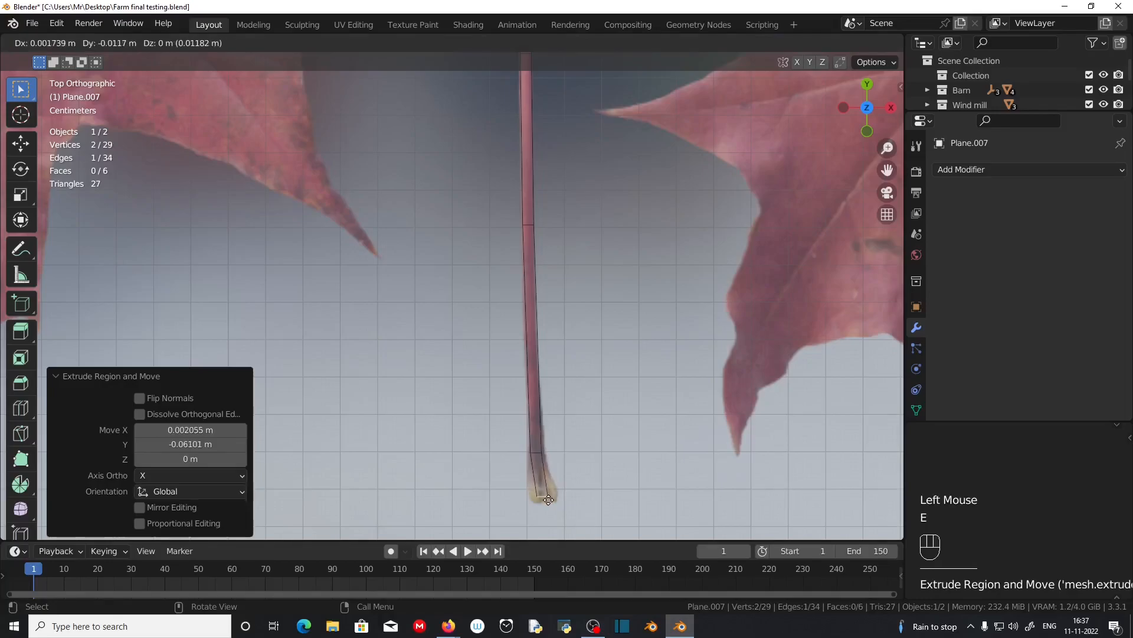
{"action": "left_click", "coordinate": [548, 500]}
{"action": "key", "text": "s"}
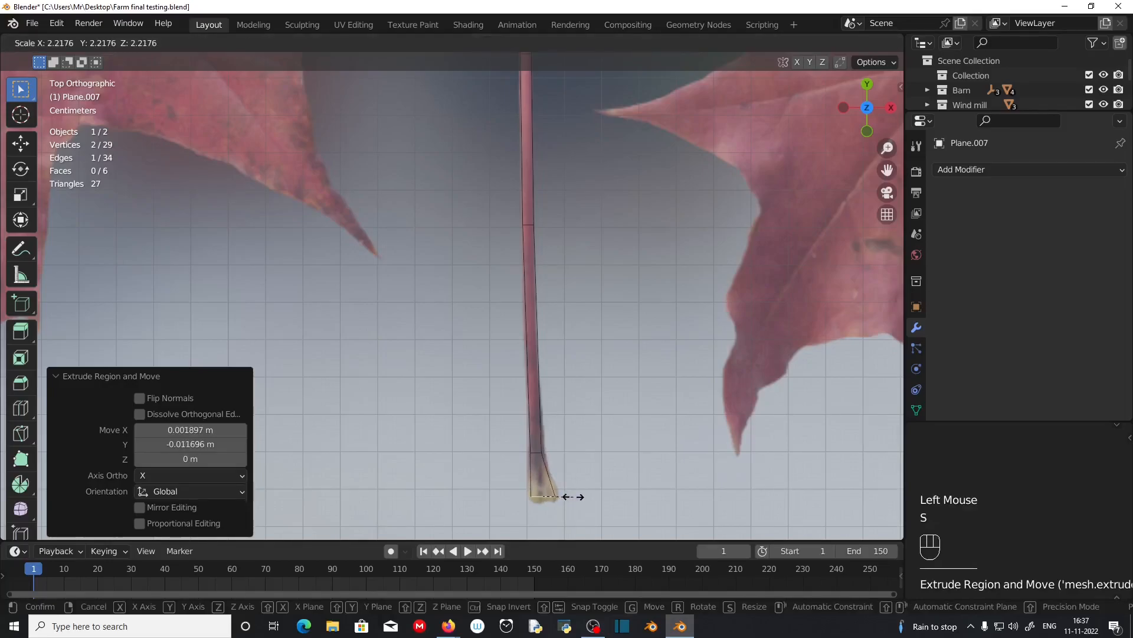
{"action": "left_click", "coordinate": [572, 497]}
{"action": "scroll", "coordinate": [702, 251], "scroll_direction": "down", "scroll_amount": 2}
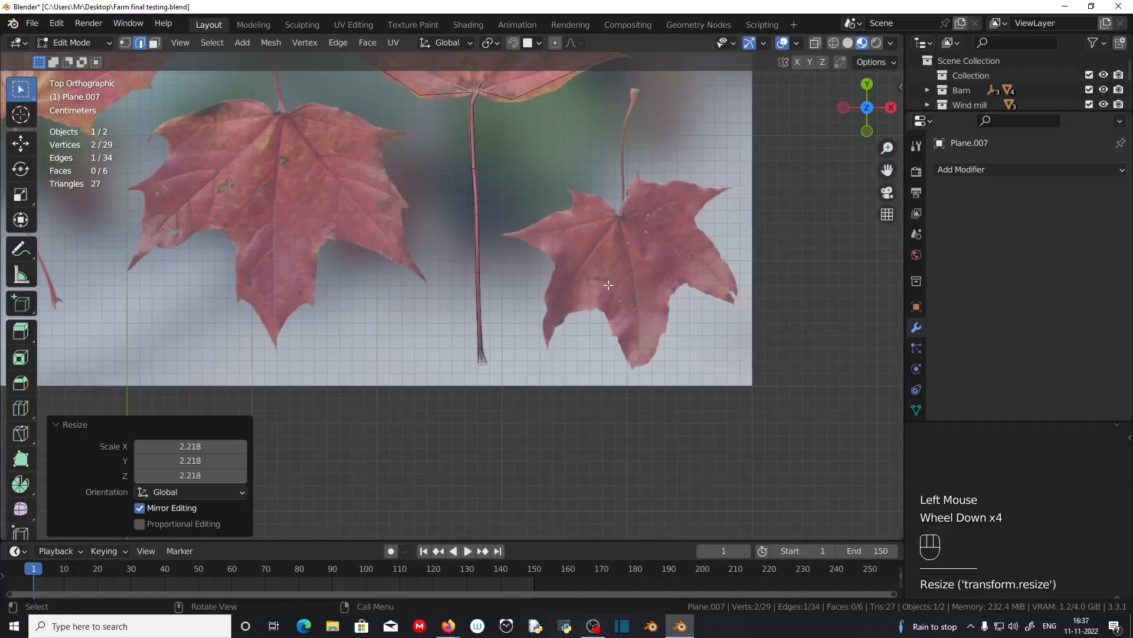
- Return to Object Mode and delete the maple leaf reference image plane
{"action": "key", "text": "Tab"}
{"action": "left_click", "coordinate": [631, 300]}
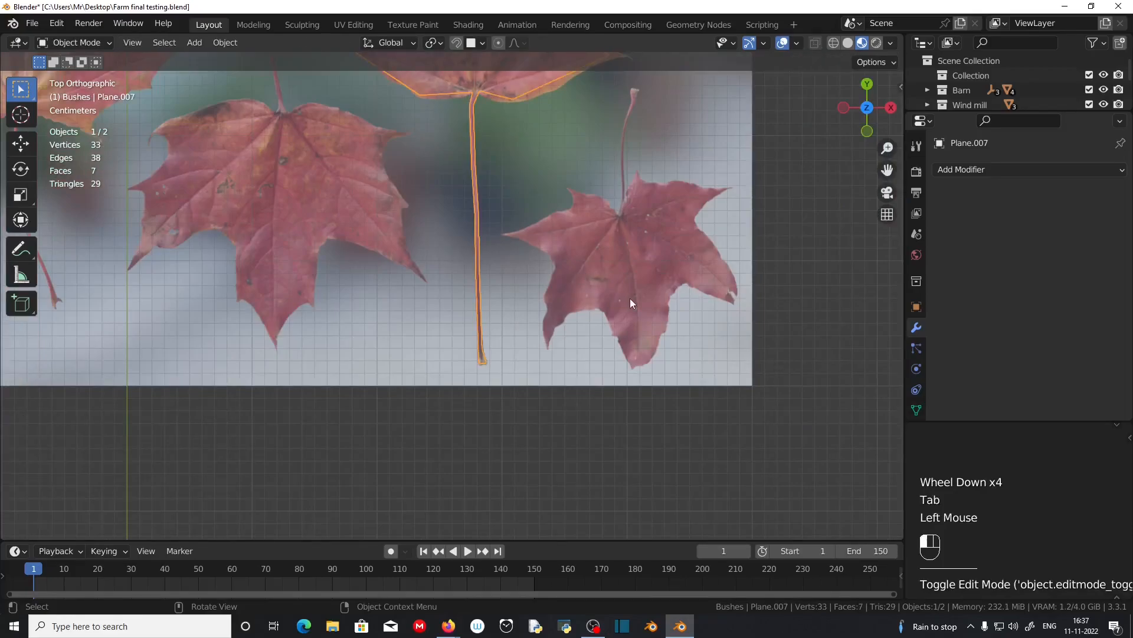
{"action": "scroll", "coordinate": [629, 299], "scroll_direction": "down", "scroll_amount": 3}
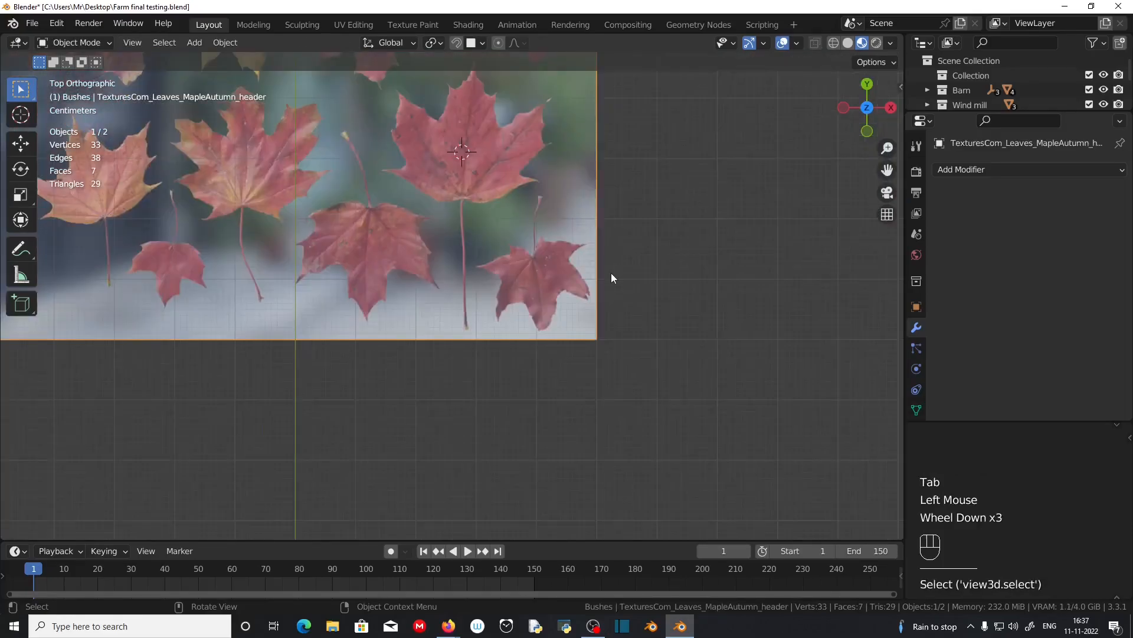
{"action": "key", "text": "Delete"}
- Select the leaf mesh and examine its shape in perspective and in top view
{"action": "left_click", "coordinate": [464, 136]}
{"action": "middle_click_drag", "start_coordinate": [507, 330], "coordinate": [529, 378]}
{"action": "scroll", "coordinate": [529, 379], "scroll_direction": "up", "scroll_amount": 1}
{"action": "key", "text": "KP_7"}
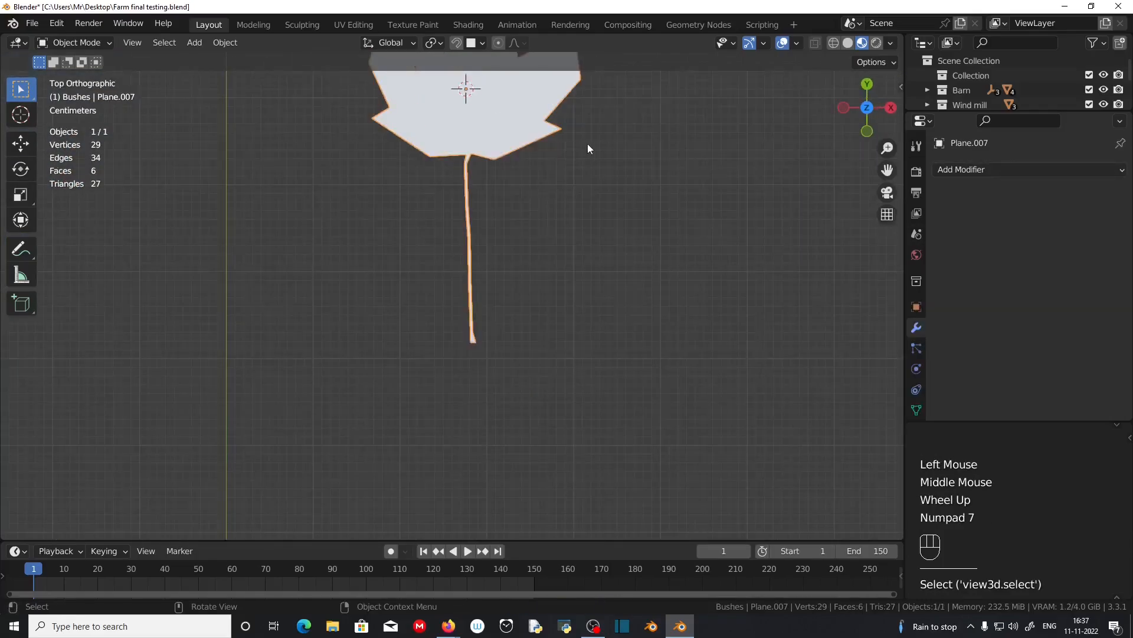
{"action": "middle_click_drag", "start_coordinate": [587, 147], "coordinate": [509, 258], "text": "shift"}
{"action": "scroll", "coordinate": [509, 258], "scroll_direction": "up", "scroll_amount": 3}
{"action": "left_click", "coordinate": [509, 258]}
{"action": "scroll", "coordinate": [500, 253], "scroll_direction": "down", "scroll_amount": 2}
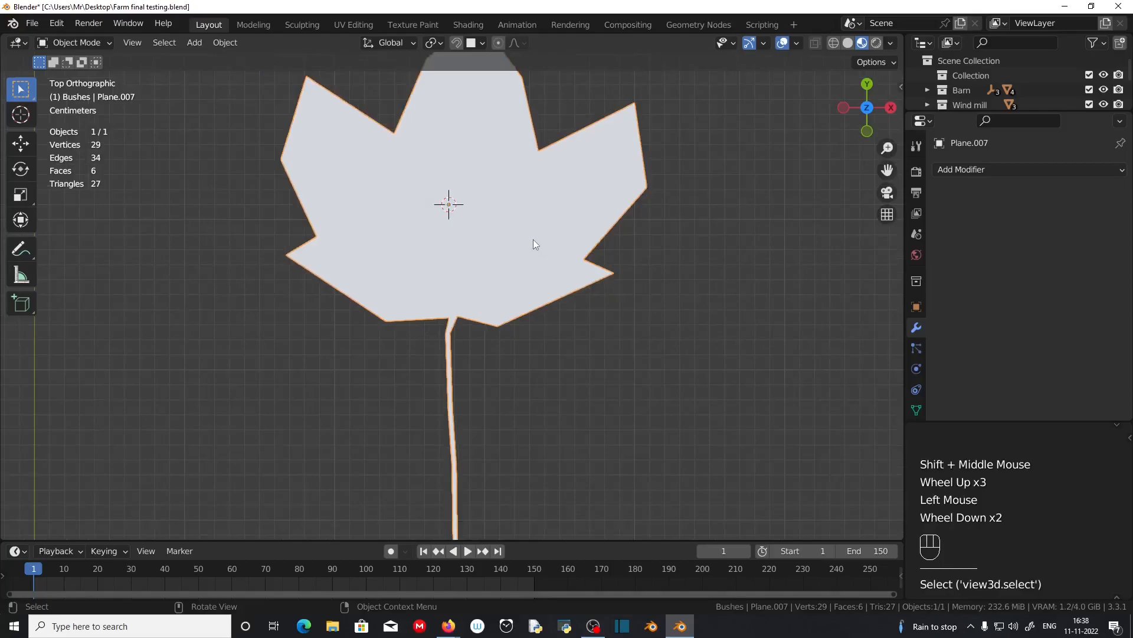
- Select the leaf, open the Shading workspace and set its viewport to Material Preview
{"action": "left_click", "coordinate": [472, 195]}
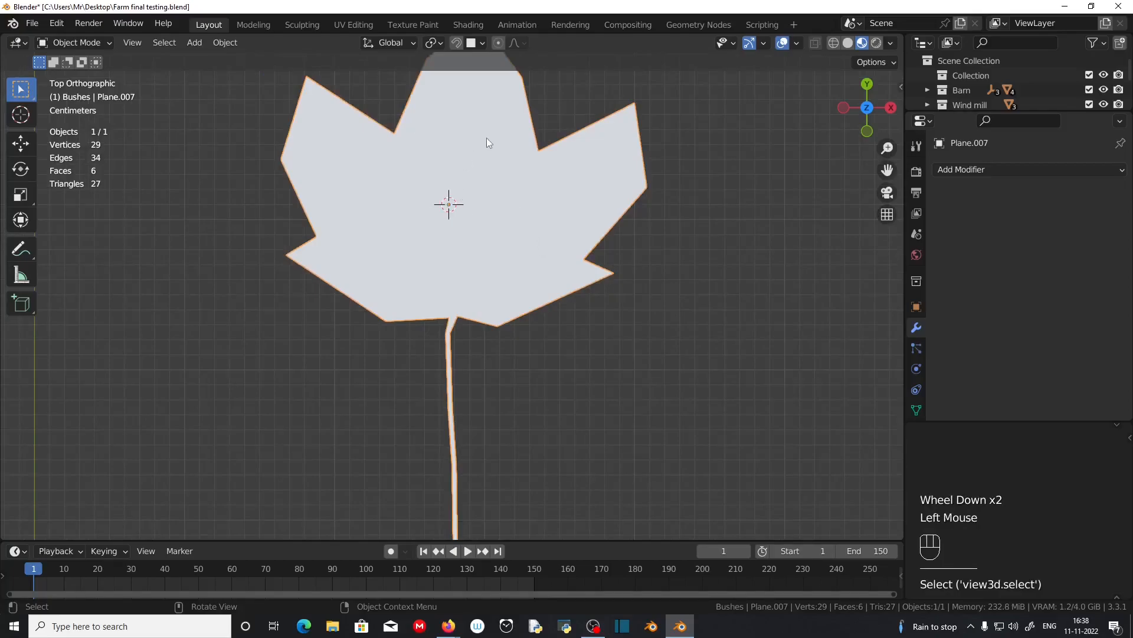
{"action": "left_click", "coordinate": [356, 24]}
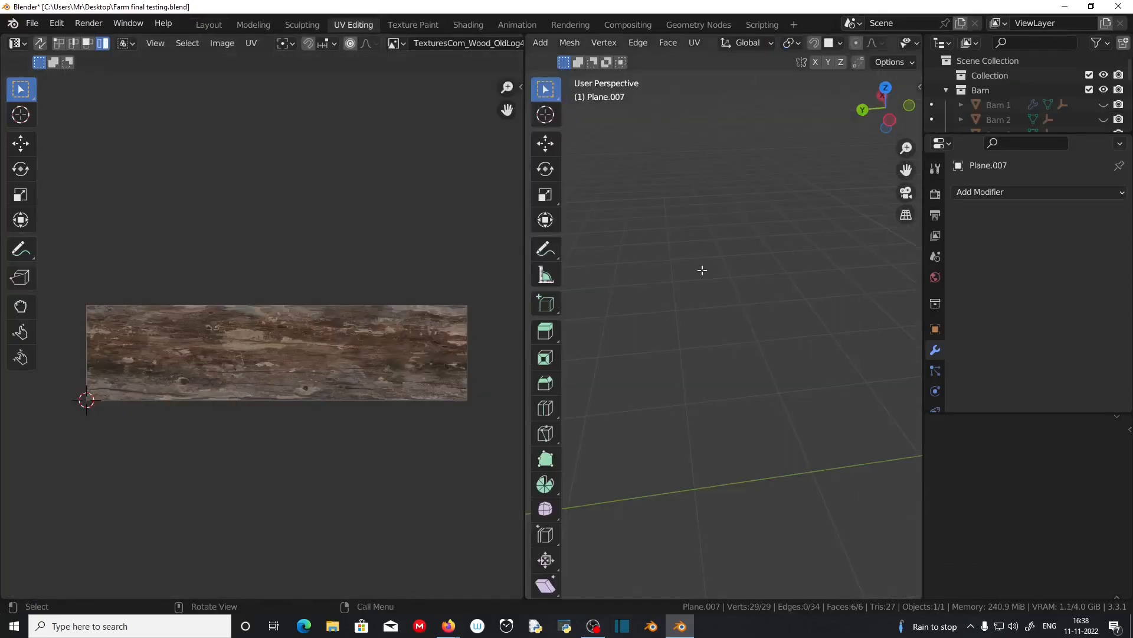
{"action": "left_click", "coordinate": [469, 24]}
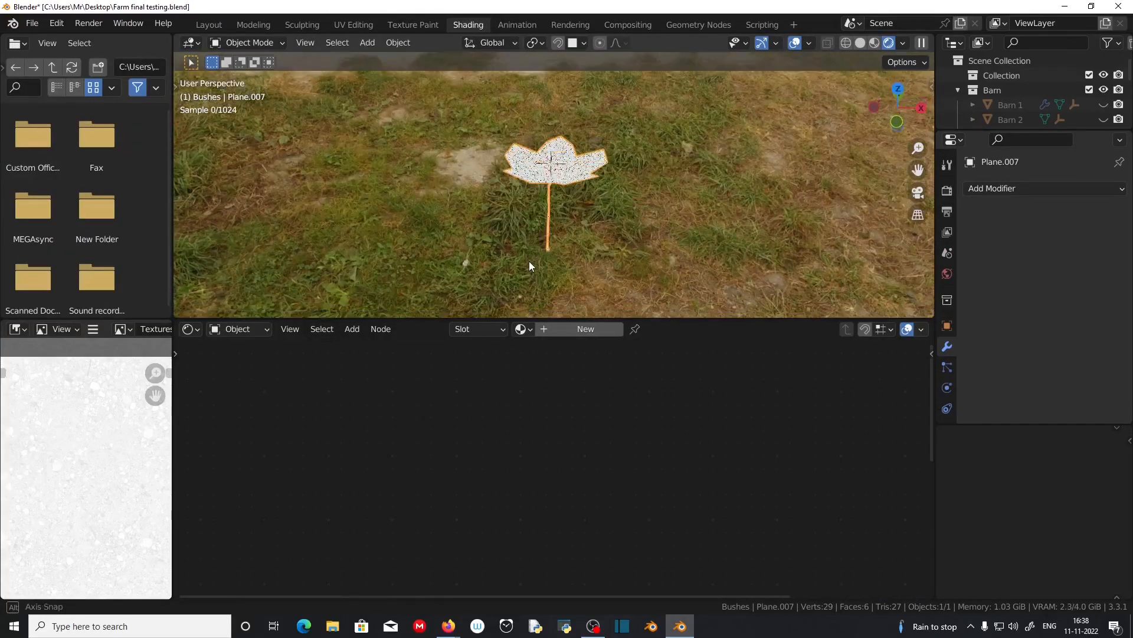
{"action": "left_click", "coordinate": [874, 42]}
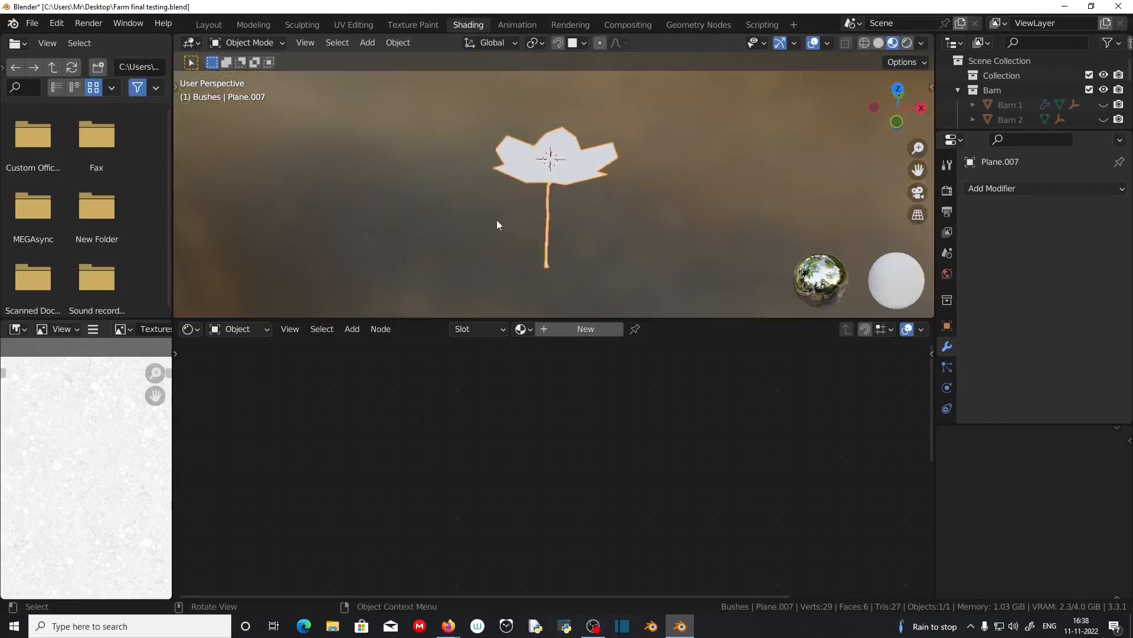
- Create a new material named "Maple leaf" on the leaf mesh and select its Principled BSDF node
{"action": "middle_click_drag", "start_coordinate": [497, 219], "coordinate": [566, 329]}
{"action": "left_click", "coordinate": [565, 329]}
{"action": "double_click", "coordinate": [592, 328]}
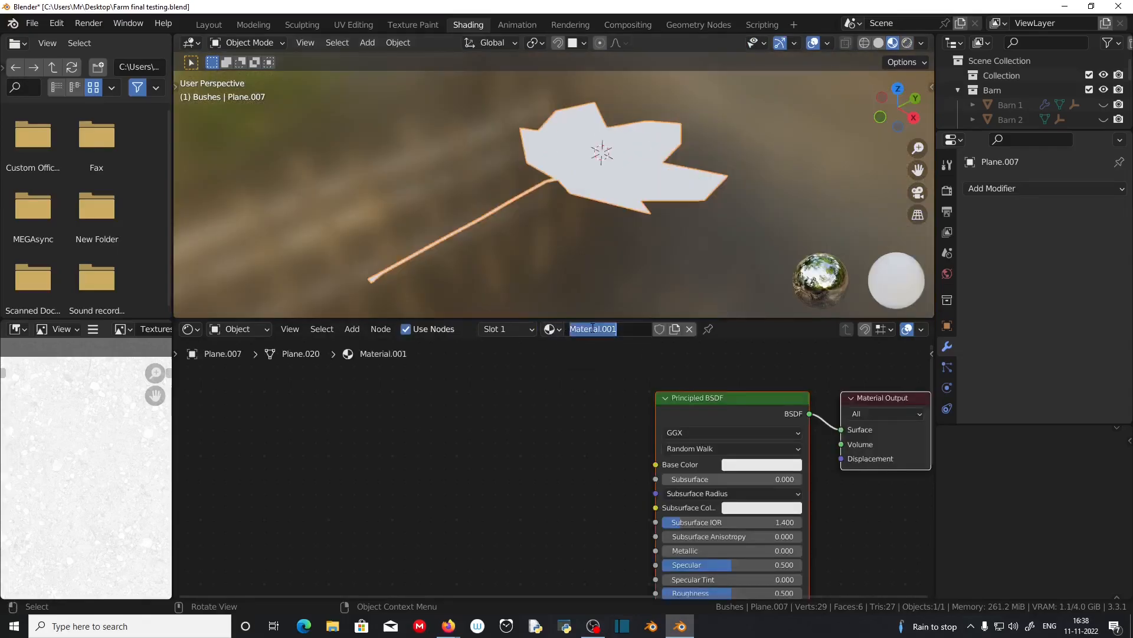
{"action": "type", "text": "Maple leaf"}
{"action": "left_click", "coordinate": [715, 409]}
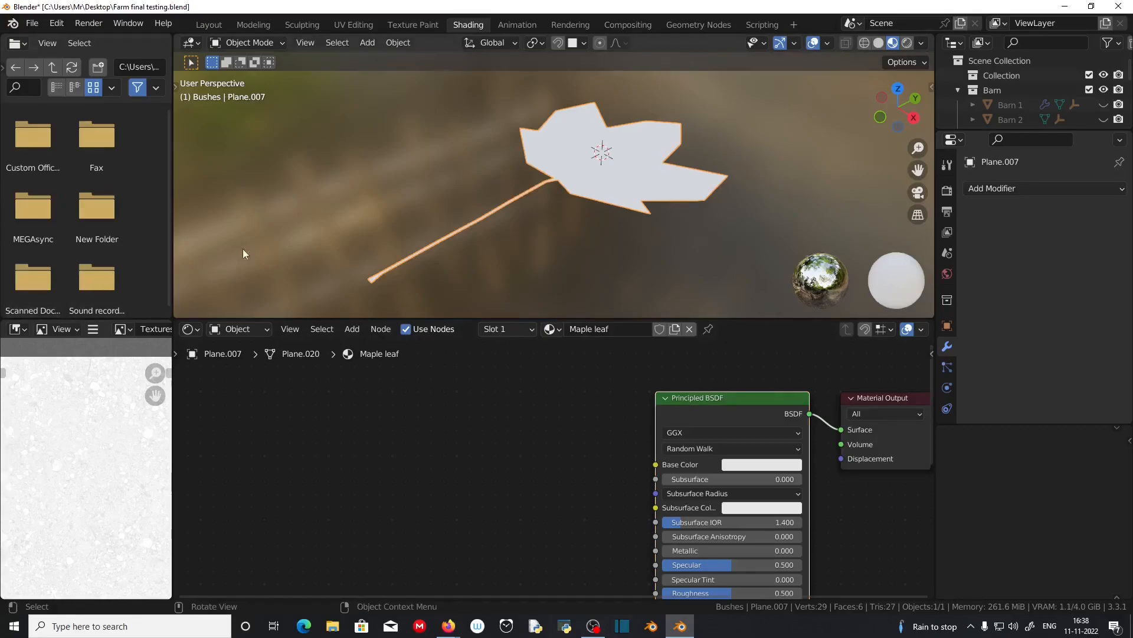
- Search the add-ons in Preferences for "node" to check whether Node Wrangler is enabled, and close Preferences
{"action": "left_click", "coordinate": [56, 22]}
{"action": "left_click", "coordinate": [96, 233]}
{"action": "left_click", "coordinate": [59, 195]}
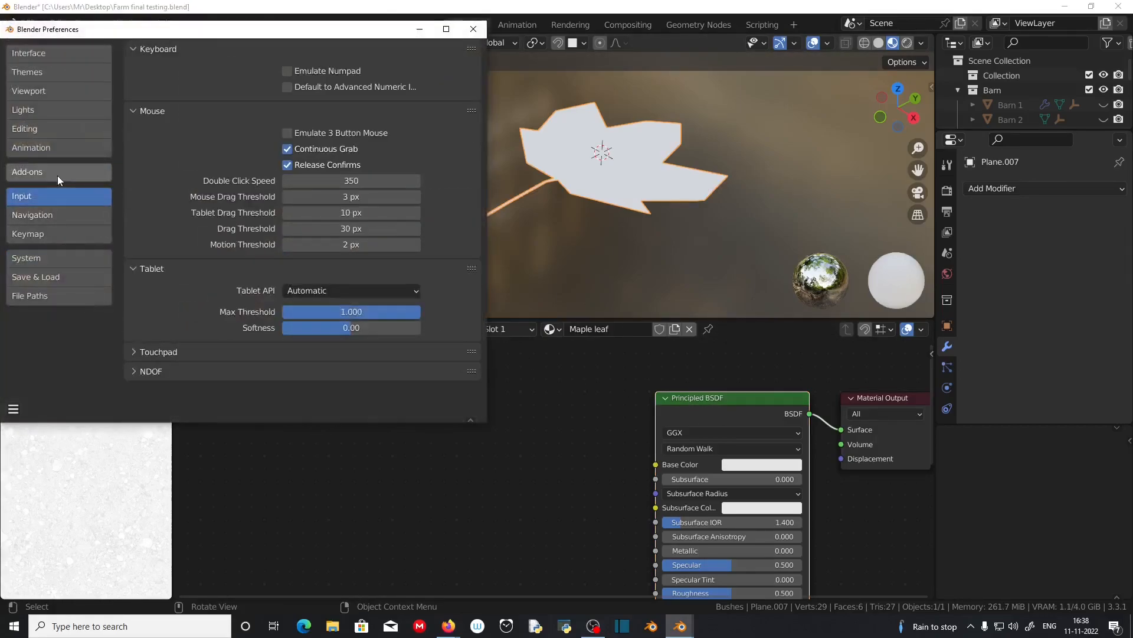
{"action": "left_click", "coordinate": [58, 172]}
{"action": "left_click", "coordinate": [390, 70]}
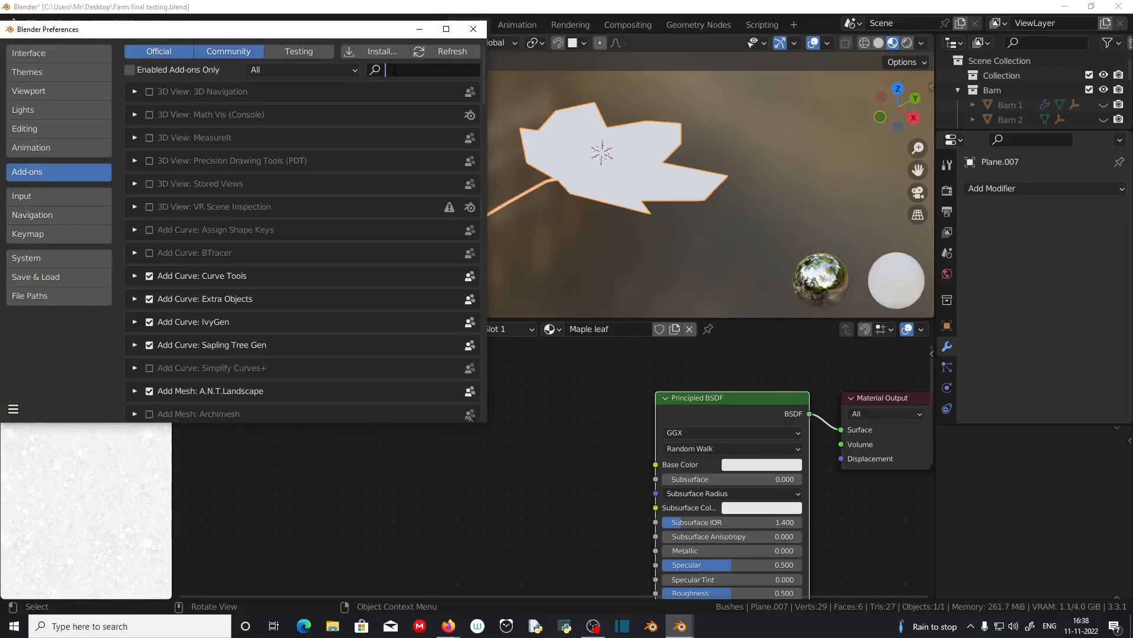
{"action": "type", "text": "node"}
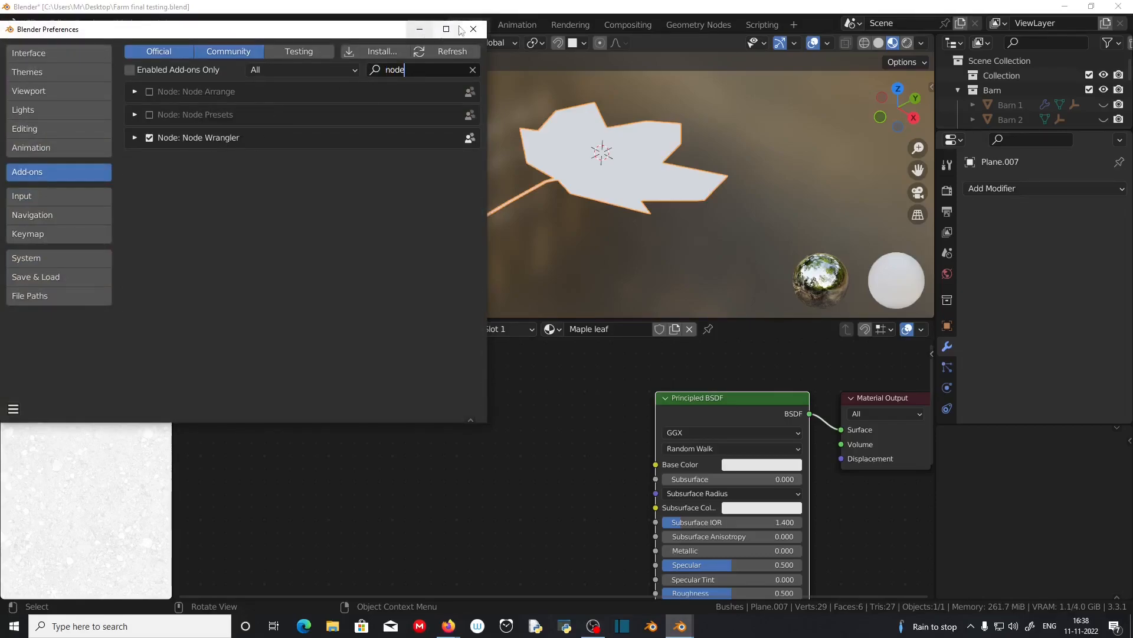
{"action": "left_click", "coordinate": [473, 29]}
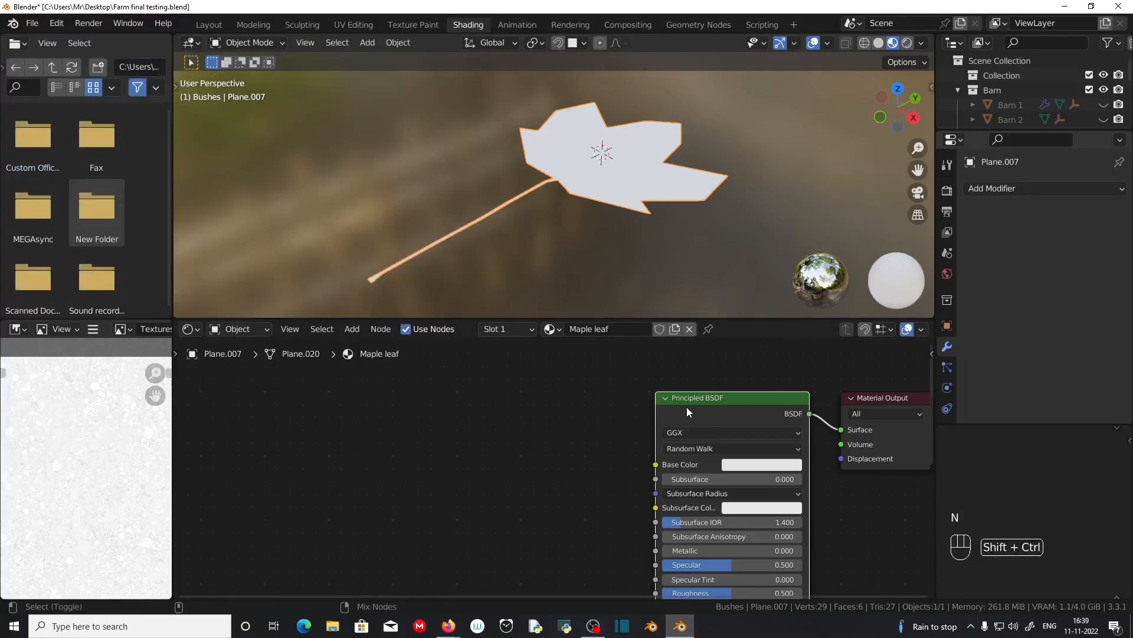
- Run Node Wrangler's Principled Texture Setup with the autumn maple leaves 512 albedo image from the Bridge textures folder on drive E
{"action": "key", "text": "ctrl+shift+t"}
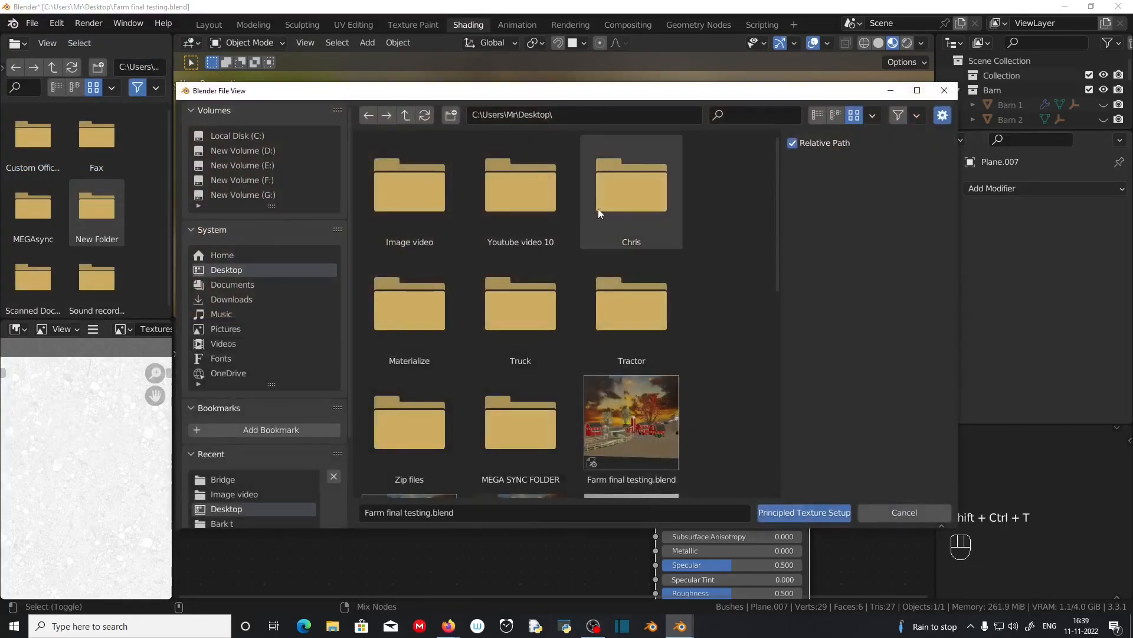
{"action": "left_click", "coordinate": [268, 167]}
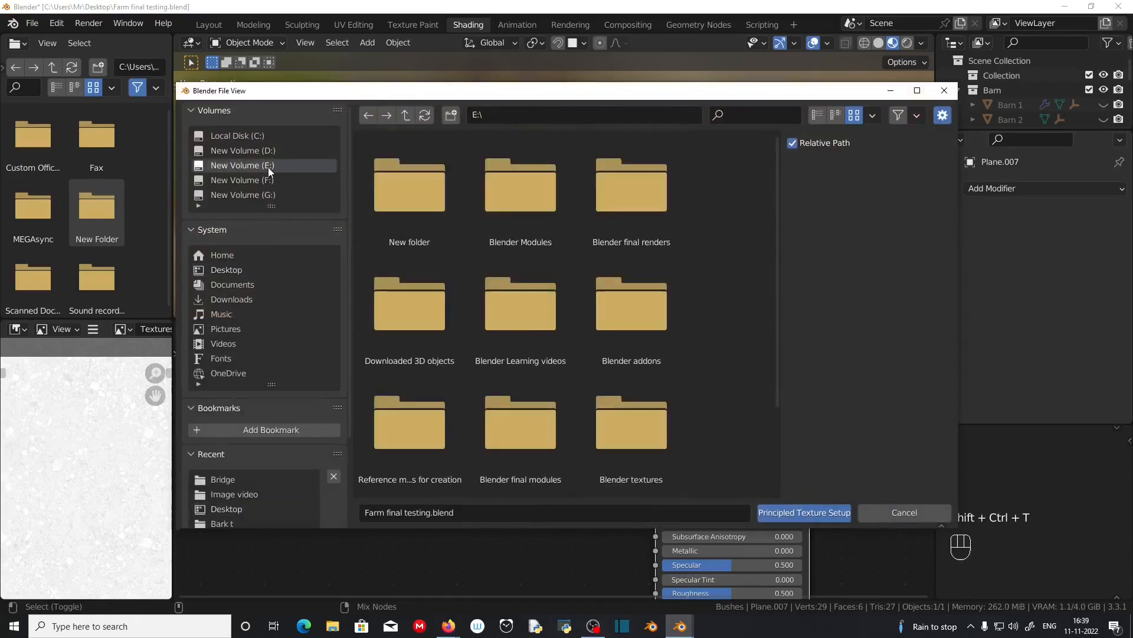
{"action": "double_click", "coordinate": [413, 195]}
{"action": "double_click", "coordinate": [440, 209]}
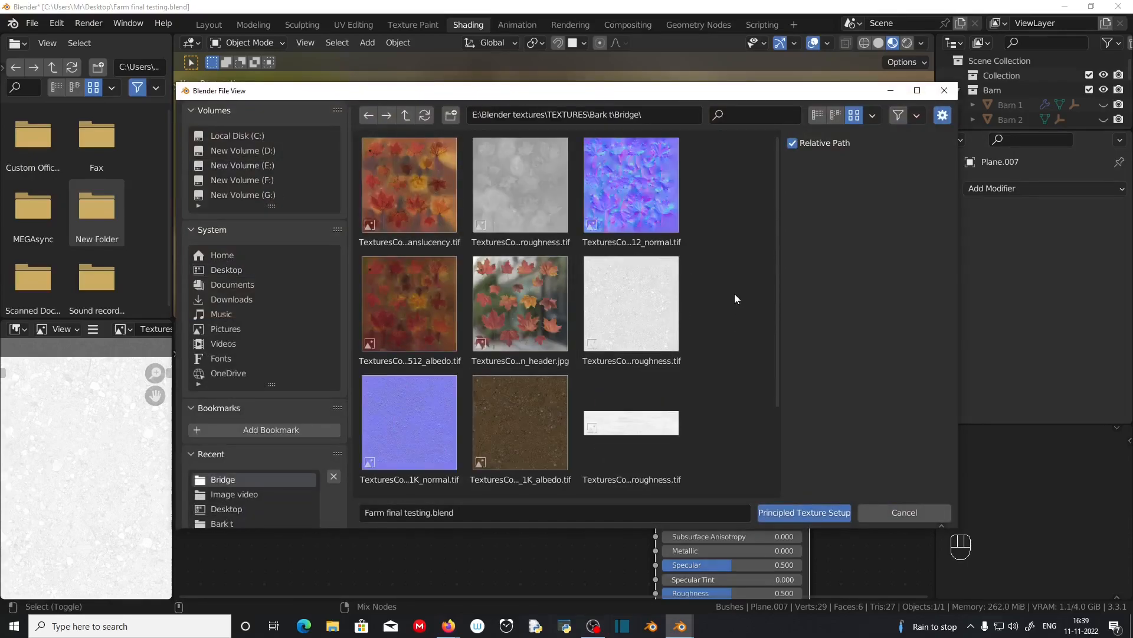
{"action": "left_click", "coordinate": [427, 331]}
{"action": "left_click", "coordinate": [804, 514]}
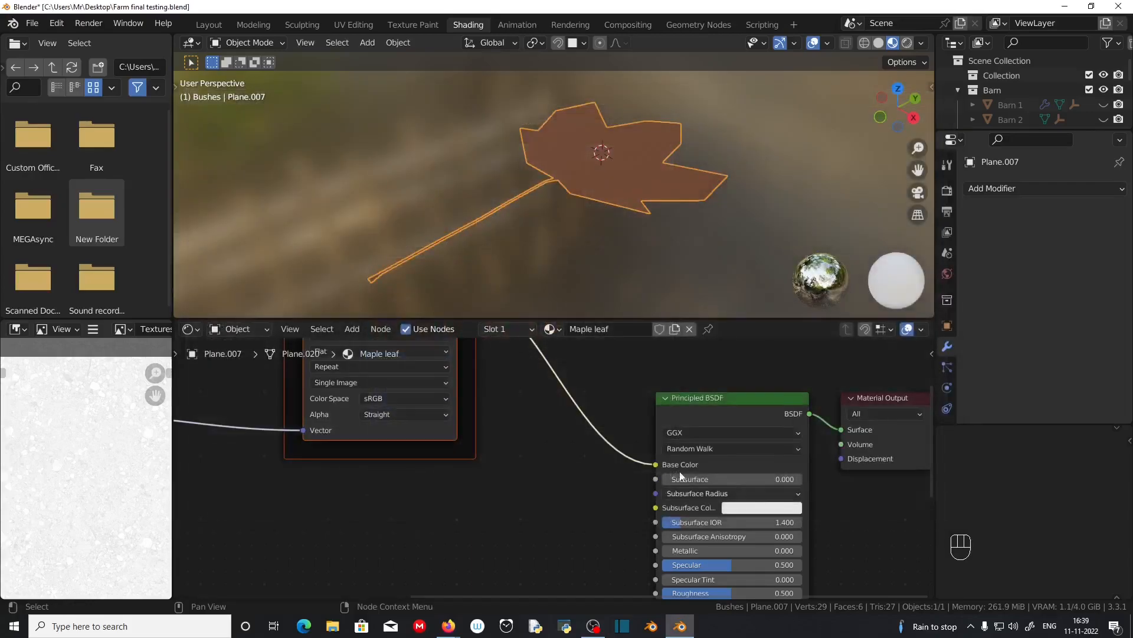
{"action": "middle_click_drag", "start_coordinate": [514, 396], "coordinate": [751, 452]}
{"action": "scroll", "coordinate": [628, 526], "scroll_direction": "down", "scroll_amount": 2}
{"action": "middle_click_drag", "start_coordinate": [487, 419], "coordinate": [454, 462]}
{"action": "scroll", "coordinate": [448, 270], "scroll_direction": "down", "scroll_amount": 1}
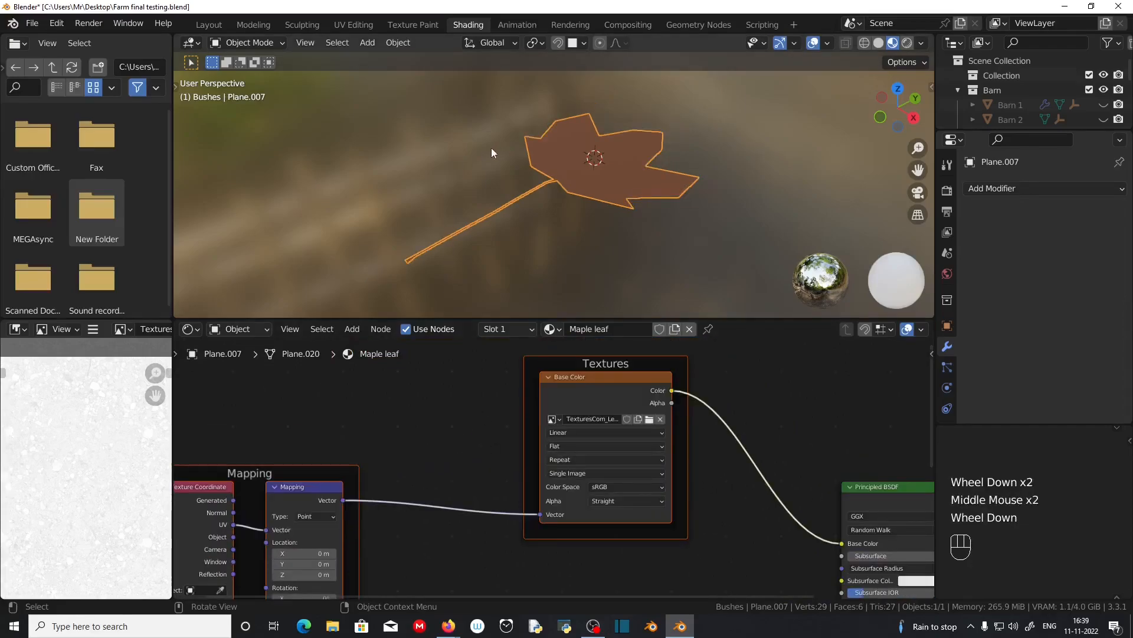
- Open the UV Editing workspace, frame the leaf mesh and unwrap all of its faces
{"action": "left_click", "coordinate": [348, 25]}
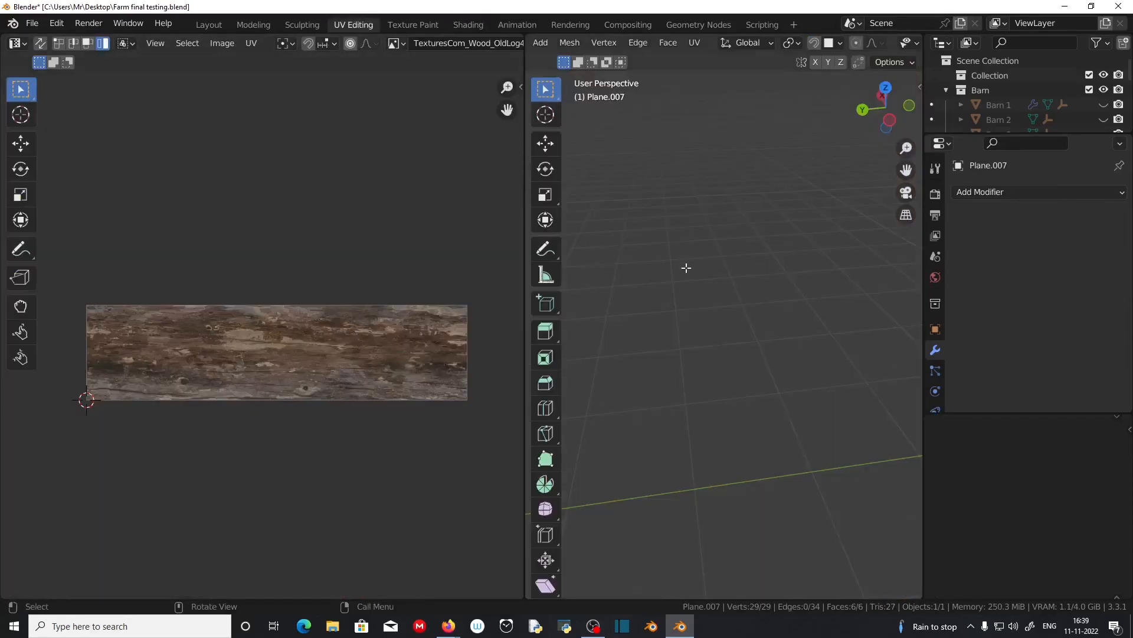
{"action": "key", "text": "KP_Decimal"}
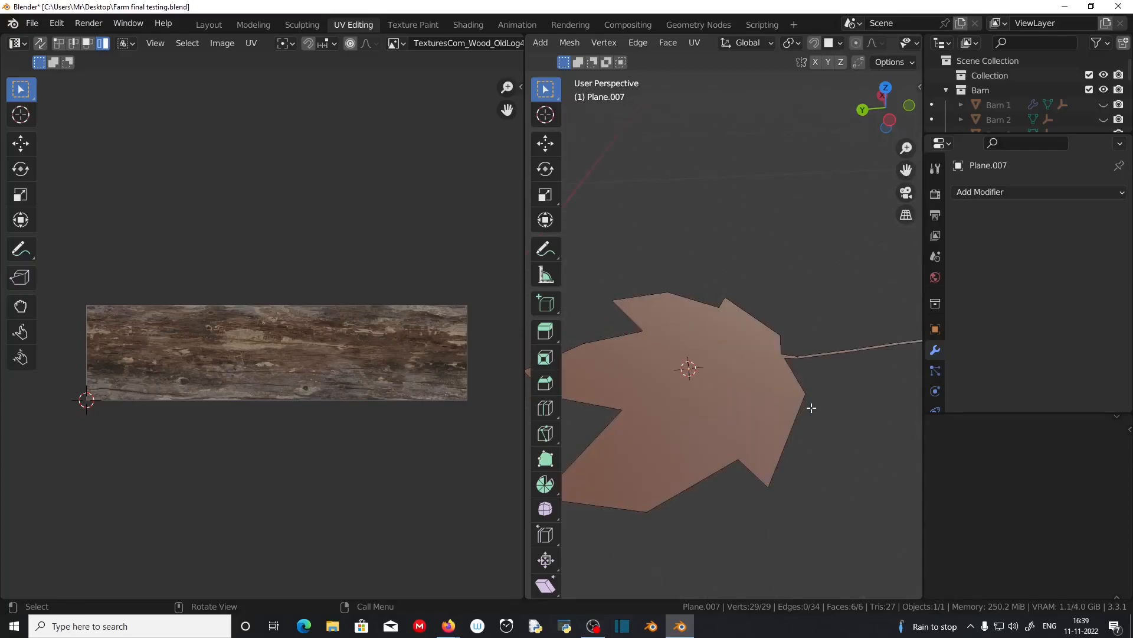
{"action": "key", "text": "a"}
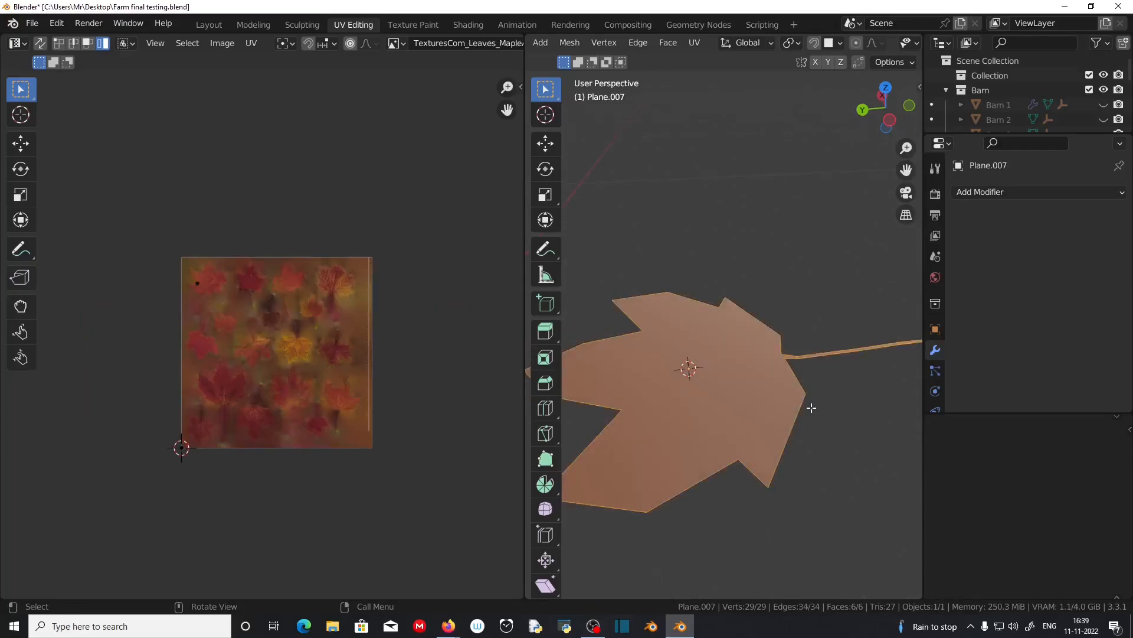
{"action": "key", "text": "u"}
{"action": "left_click", "coordinate": [692, 288]}
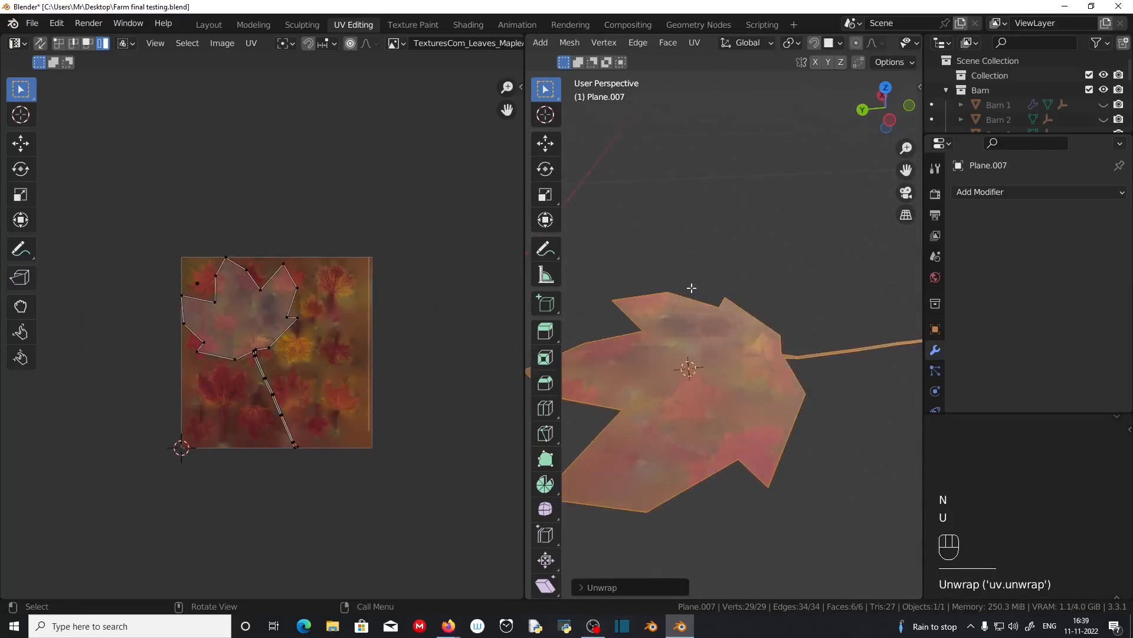
{"action": "scroll", "coordinate": [702, 406], "scroll_direction": "down", "scroll_amount": 2}
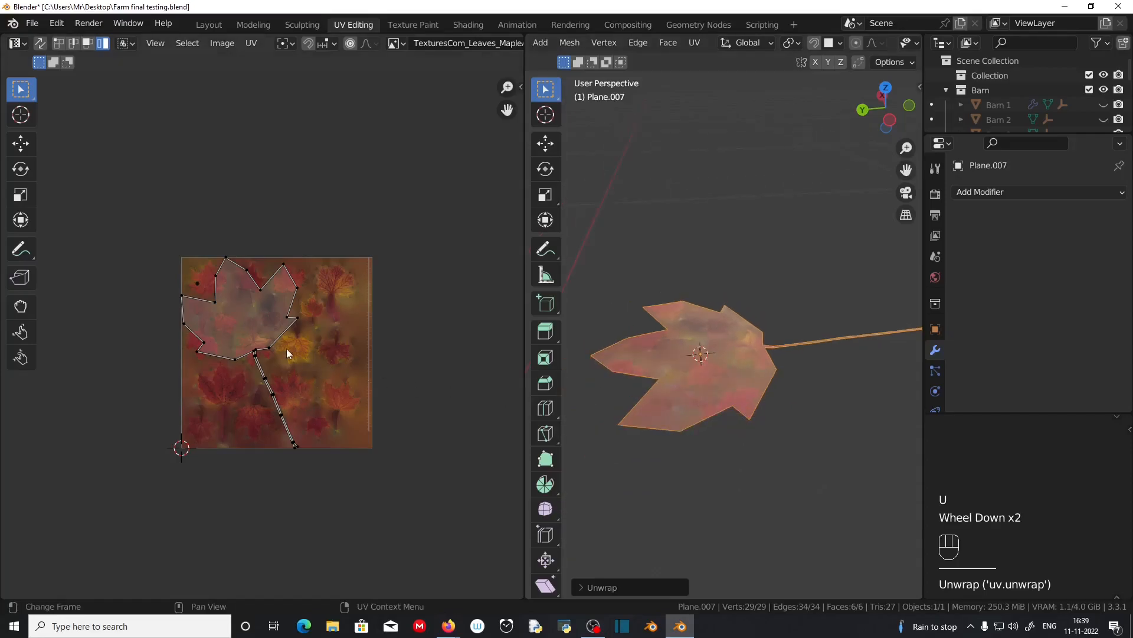
{"action": "scroll", "coordinate": [285, 348], "scroll_direction": "up", "scroll_amount": 4}
{"action": "scroll", "coordinate": [295, 391], "scroll_direction": "down", "scroll_amount": 1}
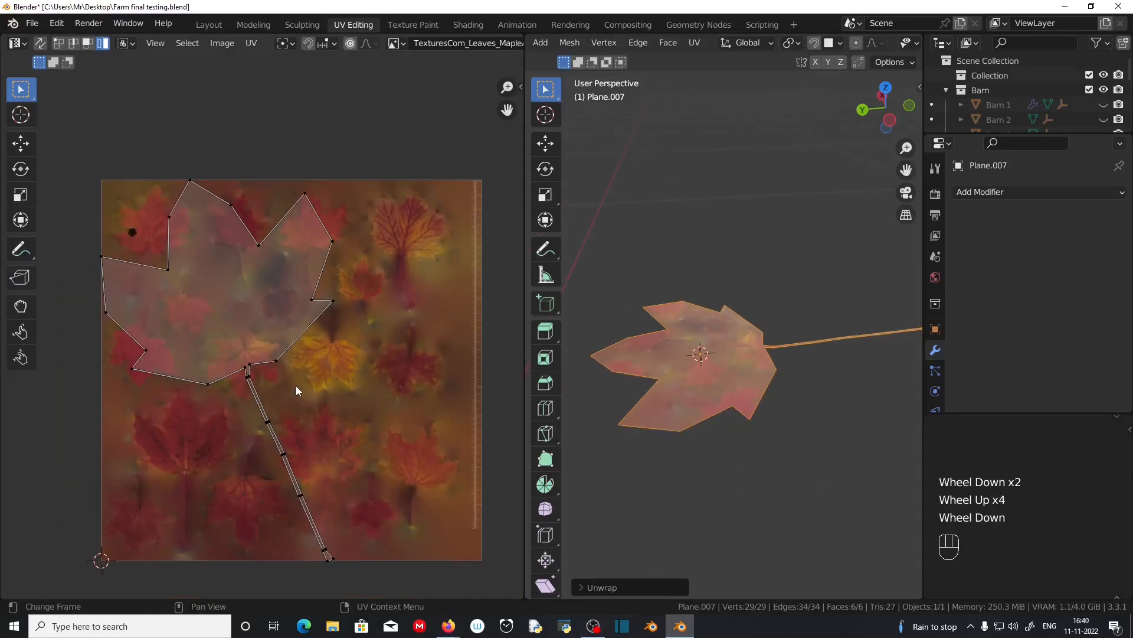
- Widen the UV editor and scale the leaf's UV island down to roughly the size of one leaf in the texture
{"action": "left_click_drag", "start_coordinate": [524, 370], "coordinate": [844, 369]}
{"action": "scroll", "coordinate": [507, 403], "scroll_direction": "up", "scroll_amount": 2}
{"action": "middle_click_drag", "start_coordinate": [508, 404], "coordinate": [628, 472], "text": "shift"}
{"action": "left_click", "coordinate": [617, 467]}
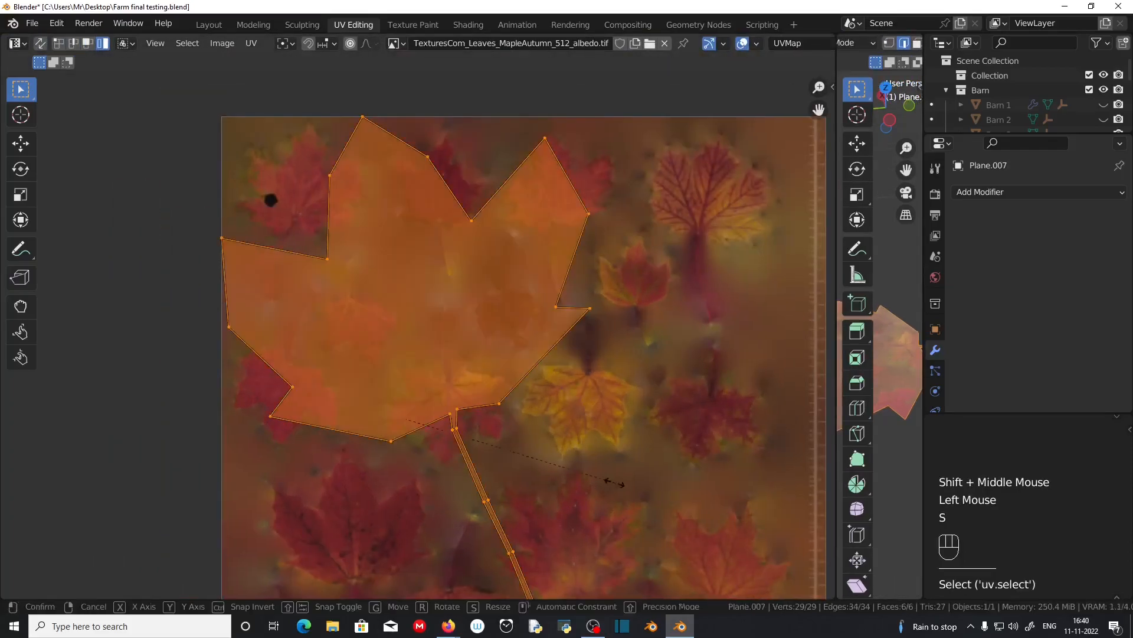
{"action": "key", "text": "s"}
{"action": "left_click", "coordinate": [499, 394]}
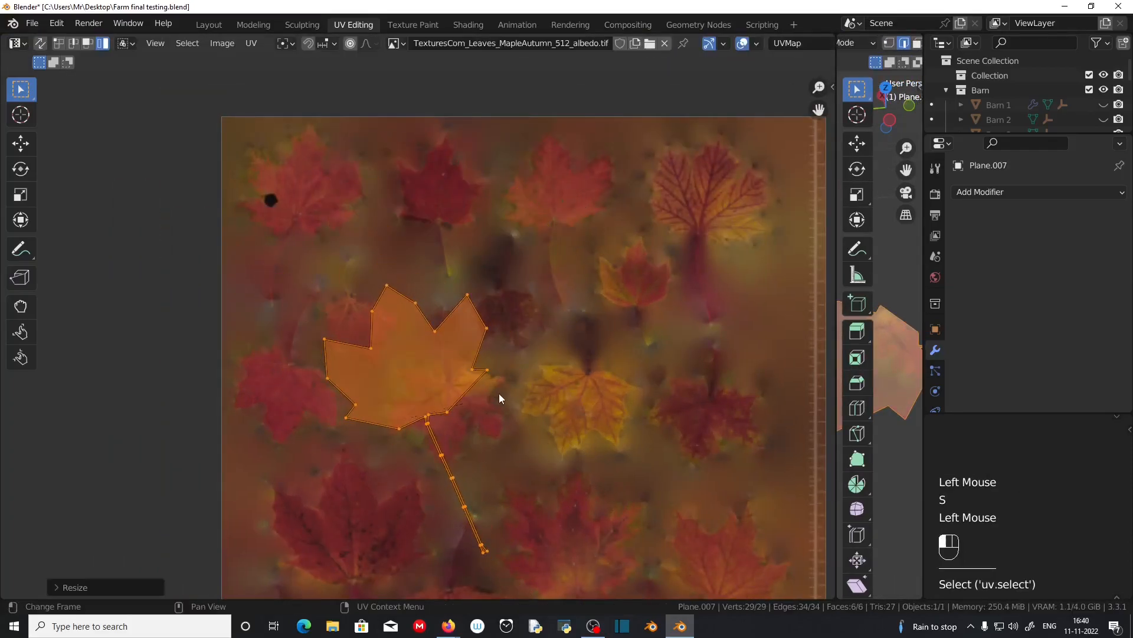
- Move the UV island to the large dark red leaf near the texture's lower-left corner and rotate it about 22° upright
{"action": "middle_click_drag", "start_coordinate": [498, 394], "coordinate": [598, 177], "text": "shift"}
{"action": "key", "text": "g"}
{"action": "left_click", "coordinate": [486, 309]}
{"action": "scroll", "coordinate": [487, 308], "scroll_direction": "down", "scroll_amount": 1}
{"action": "key", "text": "r"}
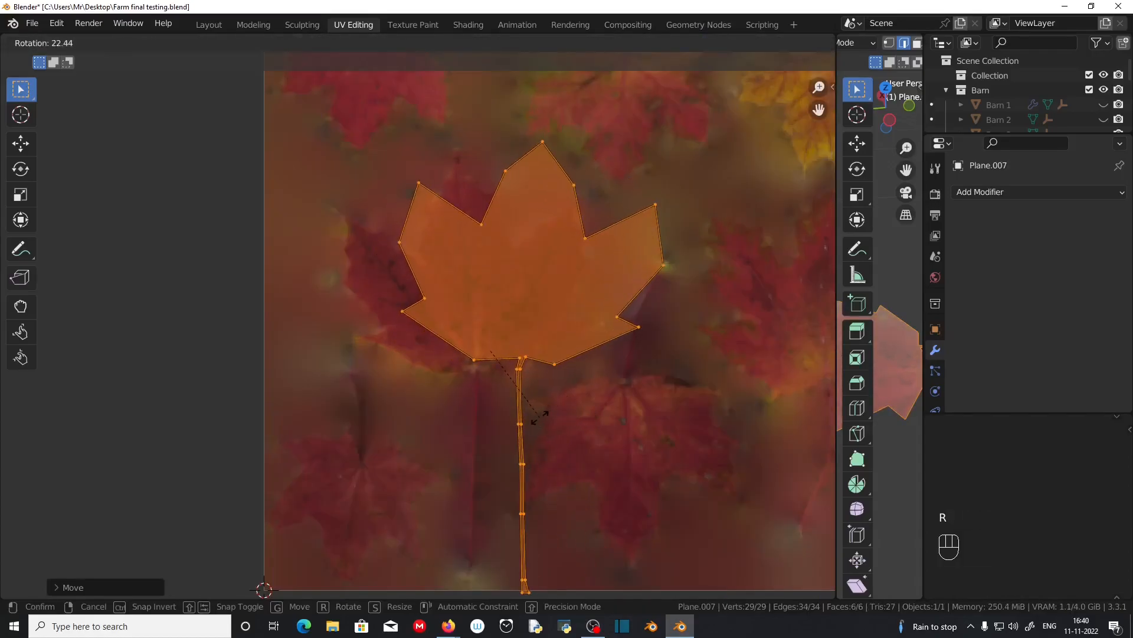
{"action": "left_click", "coordinate": [537, 414]}
- Position the UV island over the dark red leaf, rotate it about -5° and nudge it to match the leaf's outline
{"action": "key", "text": "s"}
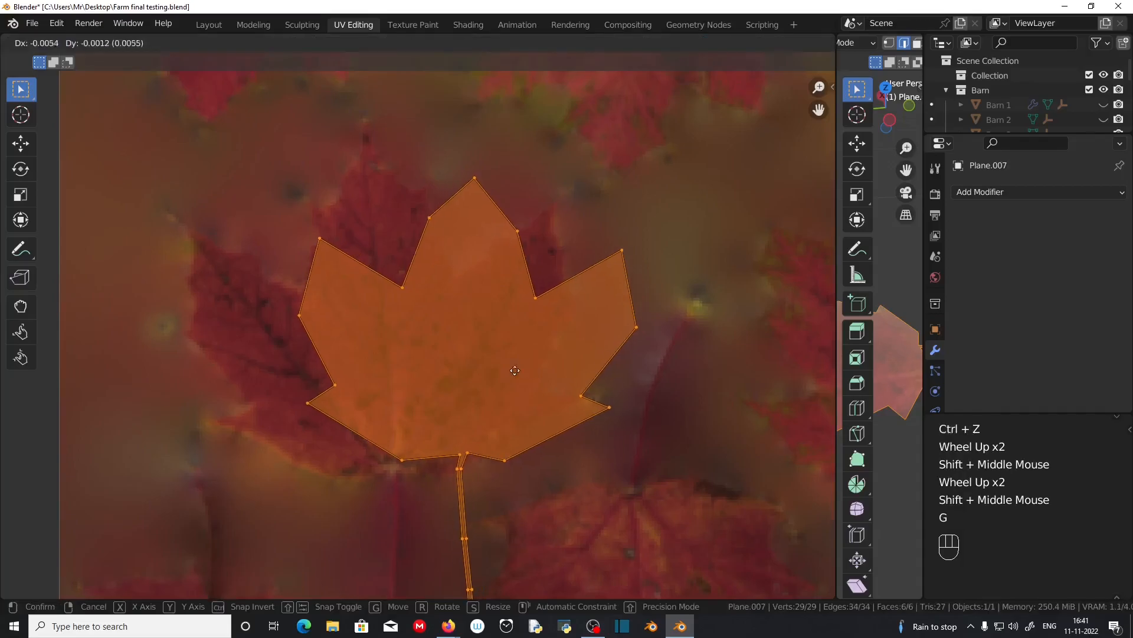
{"action": "left_click", "coordinate": [436, 383]}
{"action": "key", "text": "r"}
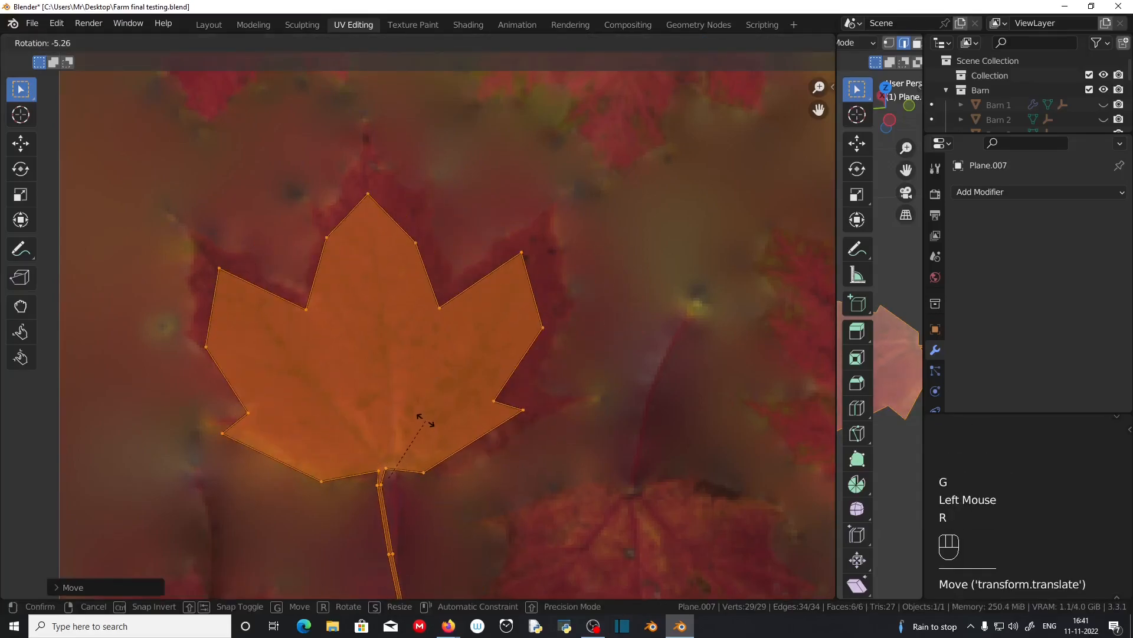
{"action": "left_click", "coordinate": [416, 417]}
{"action": "key", "text": "g"}
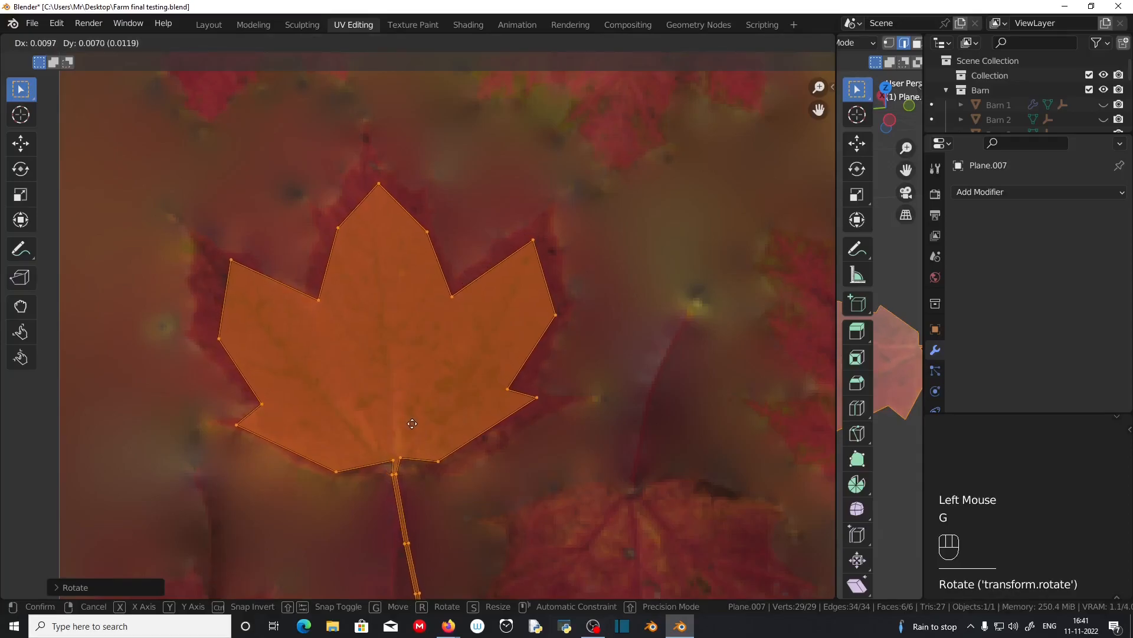
{"action": "left_click", "coordinate": [411, 423]}
- Move the UV vertices of the left notch and the central lobe, including its tip, to follow the textured leaf's outline
{"action": "left_click_drag", "start_coordinate": [296, 274], "coordinate": [336, 319]}
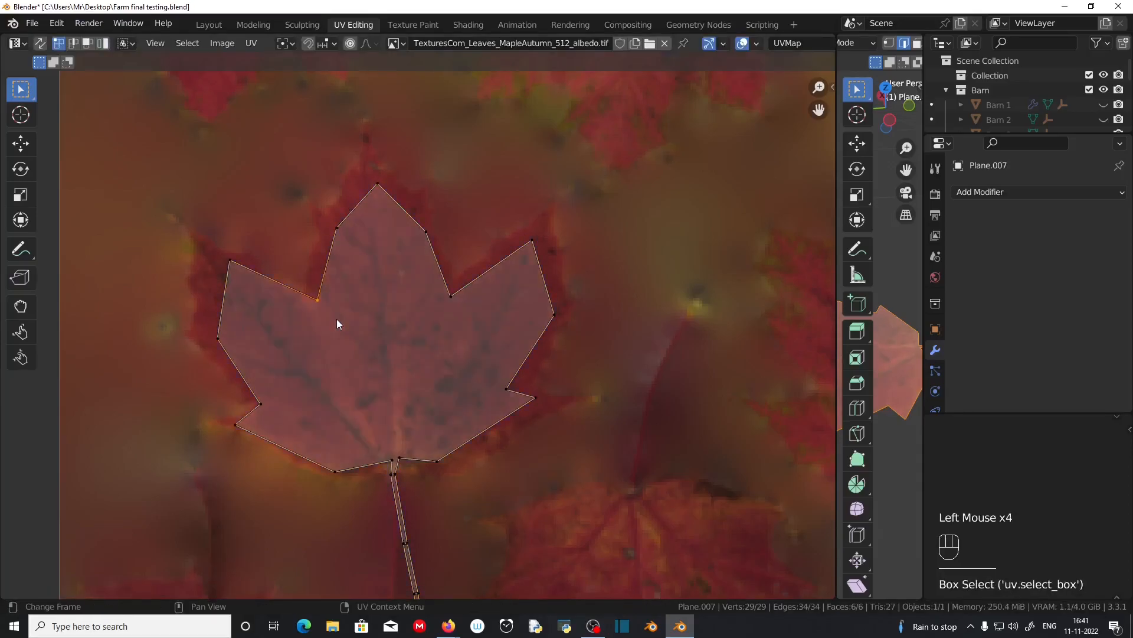
{"action": "key", "text": "g"}
{"action": "left_click", "coordinate": [327, 319]}
{"action": "left_click_drag", "start_coordinate": [324, 174], "coordinate": [436, 241]}
{"action": "key", "text": "g"}
{"action": "left_click", "coordinate": [429, 226]}
{"action": "left_click_drag", "start_coordinate": [354, 152], "coordinate": [390, 183]}
{"action": "key", "text": "g"}
{"action": "left_click", "coordinate": [384, 175]}
- Move the UV vertices of the right notch and the small lower-right lobe to fit the textured leaf
{"action": "left_click_drag", "start_coordinate": [434, 278], "coordinate": [469, 313]}
{"action": "key", "text": "g"}
{"action": "left_click", "coordinate": [463, 294]}
{"action": "left_click_drag", "start_coordinate": [583, 337], "coordinate": [493, 410]}
{"action": "key", "text": "g"}
{"action": "left_click", "coordinate": [561, 419]}
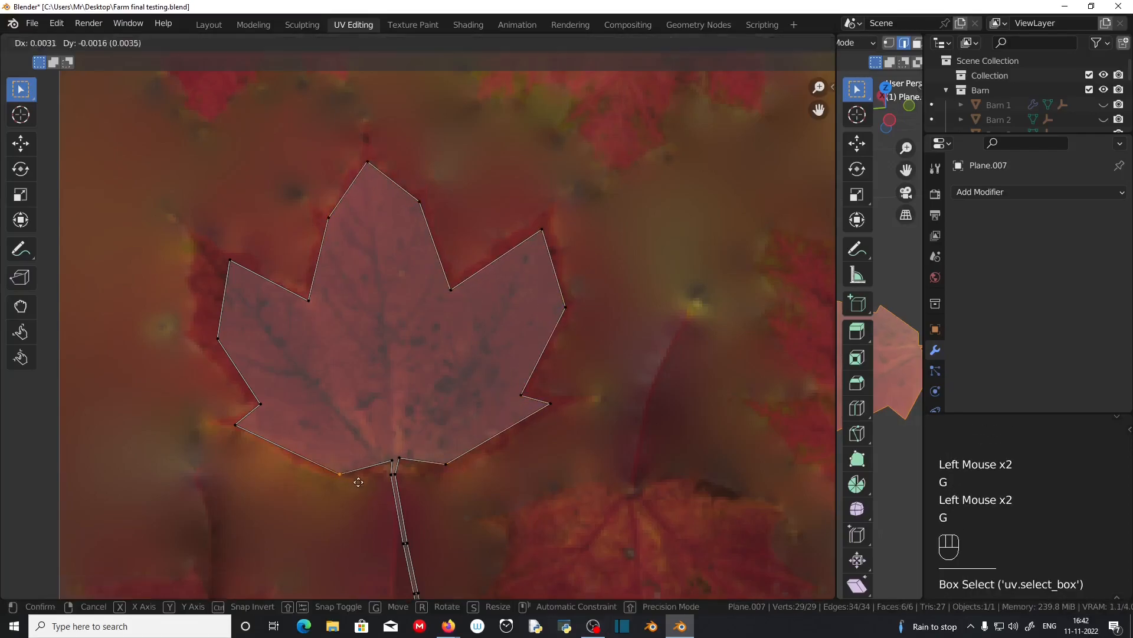
- Move the four UV vertices where the stem joins the leaf onto the base of the textured leaf
{"action": "middle_click_drag", "start_coordinate": [378, 467], "coordinate": [414, 322], "text": "shift"}
{"action": "scroll", "coordinate": [413, 321], "scroll_direction": "up", "scroll_amount": 2}
{"action": "left_click_drag", "start_coordinate": [395, 246], "coordinate": [448, 335]}
{"action": "key", "text": "g"}
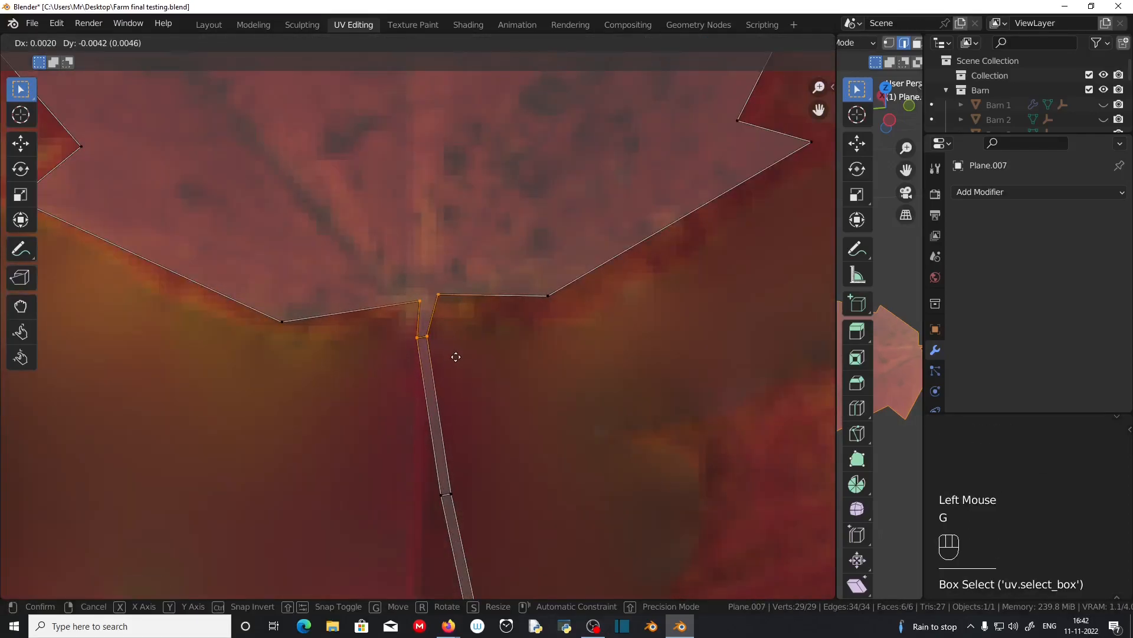
{"action": "left_click", "coordinate": [455, 354]}
- Move the remaining stem UV vertices segment by segment so they follow the stem in the texture
{"action": "middle_click_drag", "start_coordinate": [428, 471], "coordinate": [458, 253], "text": "shift"}
{"action": "left_click_drag", "start_coordinate": [452, 252], "coordinate": [508, 300]}
{"action": "key", "text": "g"}
{"action": "left_click", "coordinate": [506, 304]}
{"action": "middle_click_drag", "start_coordinate": [506, 377], "coordinate": [512, 189]}
{"action": "key", "text": "g"}
{"action": "left_click", "coordinate": [479, 226]}
{"action": "left_click_drag", "start_coordinate": [552, 387], "coordinate": [644, 463]}
{"action": "key", "text": "g"}
{"action": "left_click", "coordinate": [508, 572]}
{"action": "left_click_drag", "start_coordinate": [431, 534], "coordinate": [498, 566]}
{"action": "key", "text": "g"}
{"action": "left_click", "coordinate": [484, 563]}
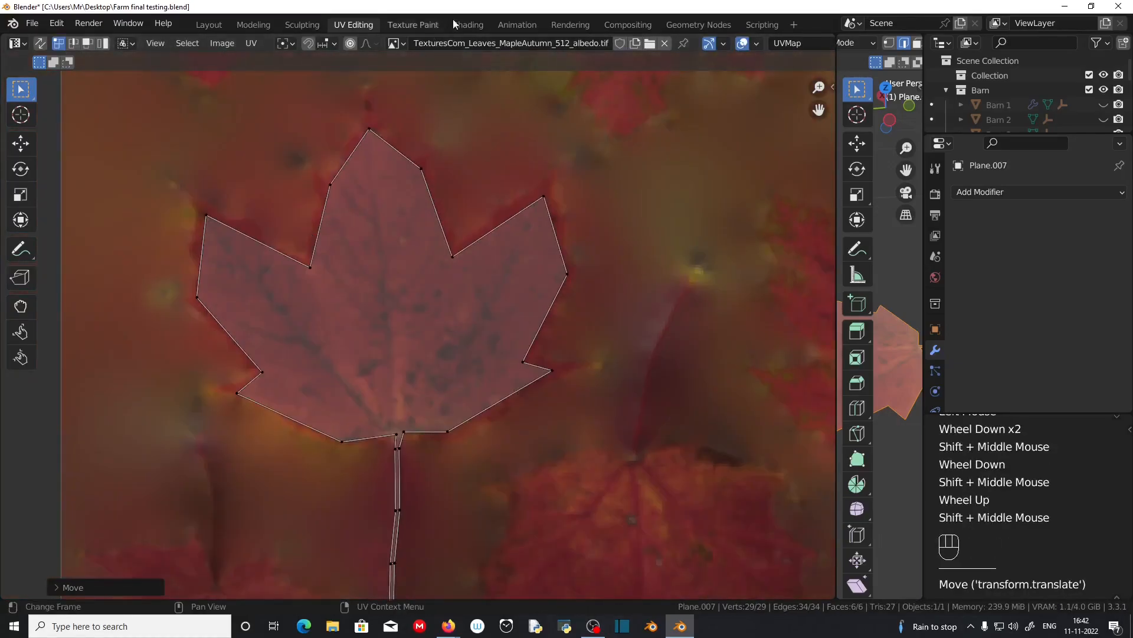
- Return to the Shading workspace and examine the textured leaf from different angles
{"action": "left_click", "coordinate": [468, 24]}
{"action": "mouse_move", "coordinate": [461, 247]}
{"action": "middle_mouse_down"}
{"action": "mouse_move", "coordinate": [598, 259]}
{"action": "mouse_move", "coordinate": [548, 246]}
{"action": "middle_mouse_up"}
{"action": "middle_click_drag", "start_coordinate": [490, 269], "coordinate": [513, 196]}
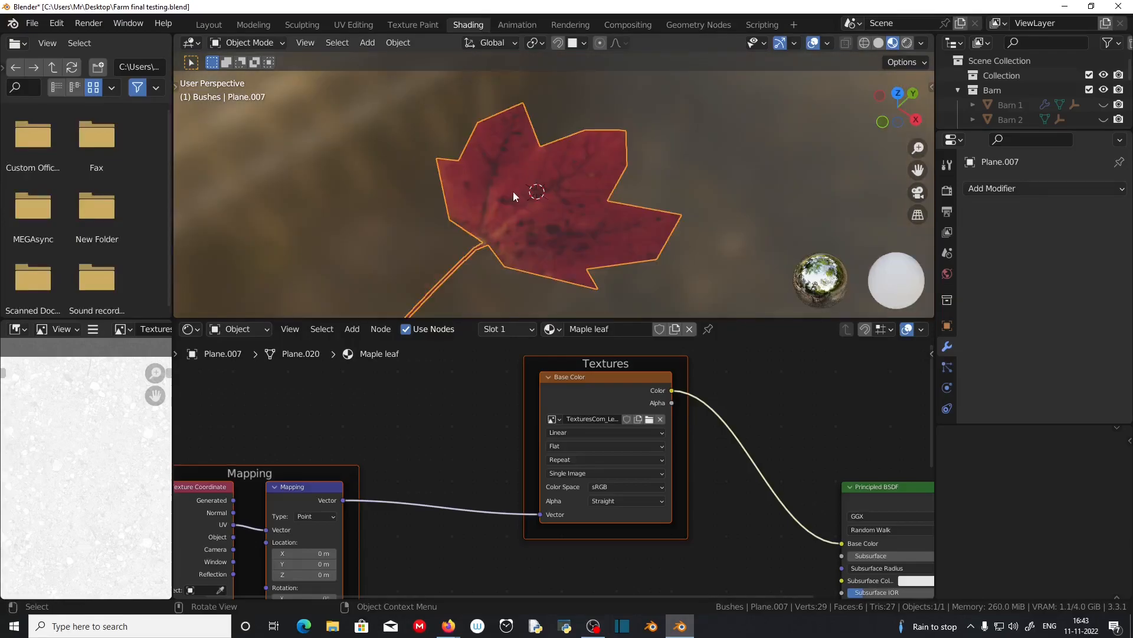
- Duplicate the Base Color image texture node and place the copy below the original
{"action": "left_click", "coordinate": [585, 379]}
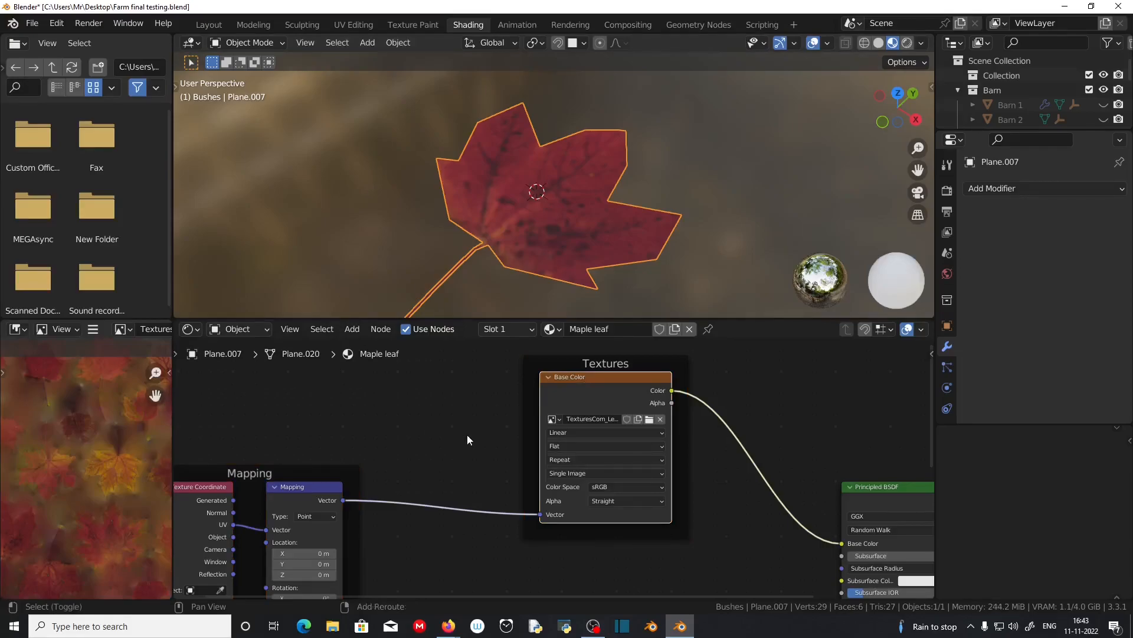
{"action": "key", "text": "shift+d"}
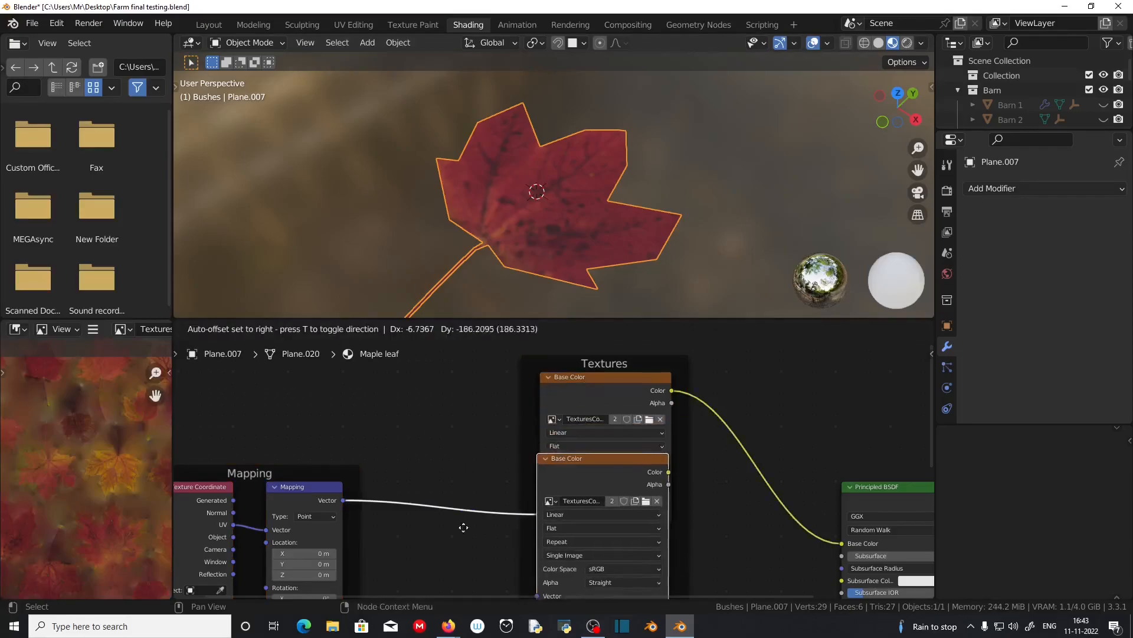
{"action": "left_click", "coordinate": [467, 401]}
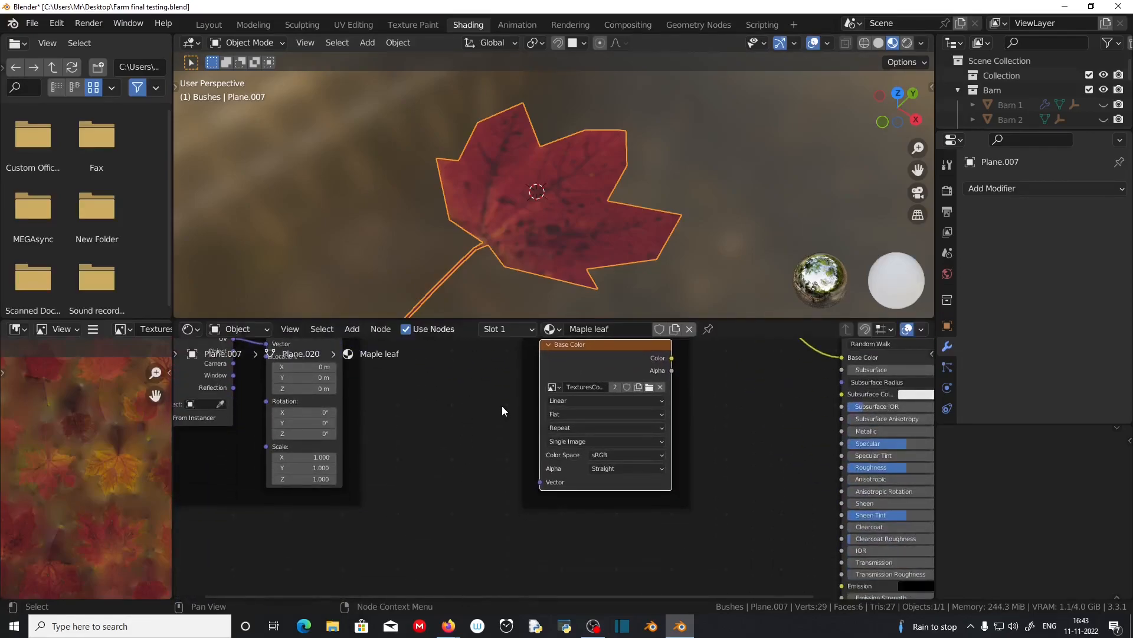
- Load TexturesCom_Leaves_MapleAutumn_512_translucency.tif into the duplicated image node and connect the Mapping node's vector output to it
{"action": "key", "text": "n"}
{"action": "left_click", "coordinate": [640, 436]}
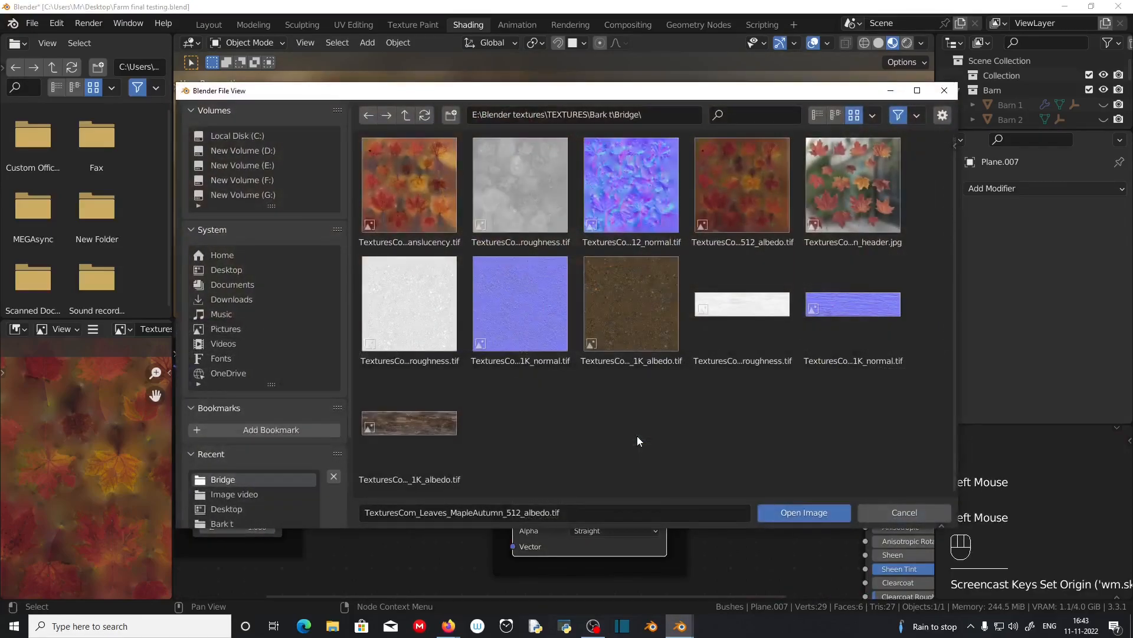
{"action": "left_click", "coordinate": [425, 187]}
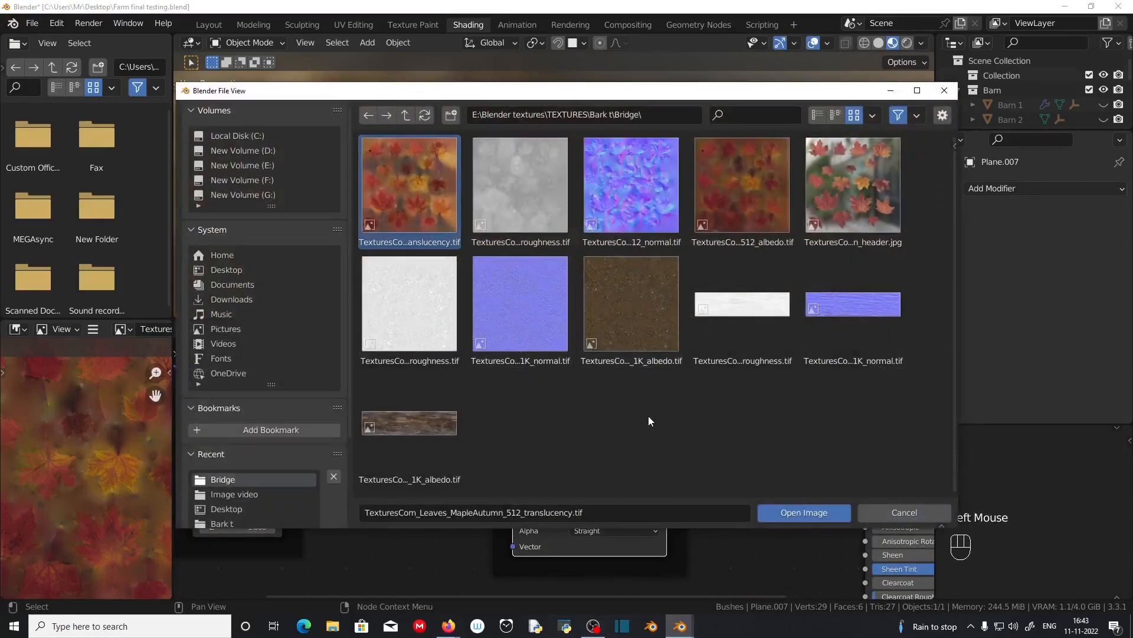
{"action": "left_click", "coordinate": [790, 513]}
{"action": "middle_click_drag", "start_coordinate": [428, 398], "coordinate": [445, 451]}
{"action": "left_click_drag", "start_coordinate": [298, 388], "coordinate": [528, 461]}
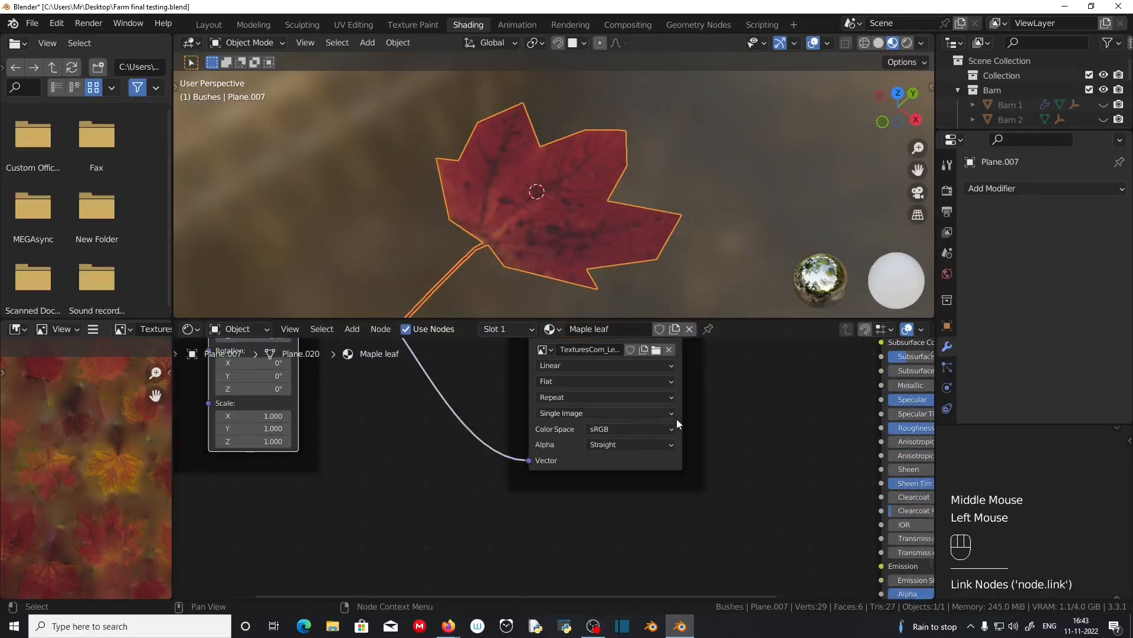
- Move the translucency texture node further down and add a Translucent BSDF below the Principled BSDF
{"action": "middle_click_drag", "start_coordinate": [782, 440], "coordinate": [734, 496]}
{"action": "scroll", "coordinate": [734, 496], "scroll_direction": "down", "scroll_amount": 5}
{"action": "middle_click_drag", "start_coordinate": [679, 462], "coordinate": [644, 440]}
{"action": "scroll", "coordinate": [614, 422], "scroll_direction": "down", "scroll_amount": 1}
{"action": "middle_click_drag", "start_coordinate": [576, 398], "coordinate": [538, 376]}
{"action": "left_click_drag", "start_coordinate": [496, 345], "coordinate": [496, 470]}
{"action": "key", "text": "shift+a"}
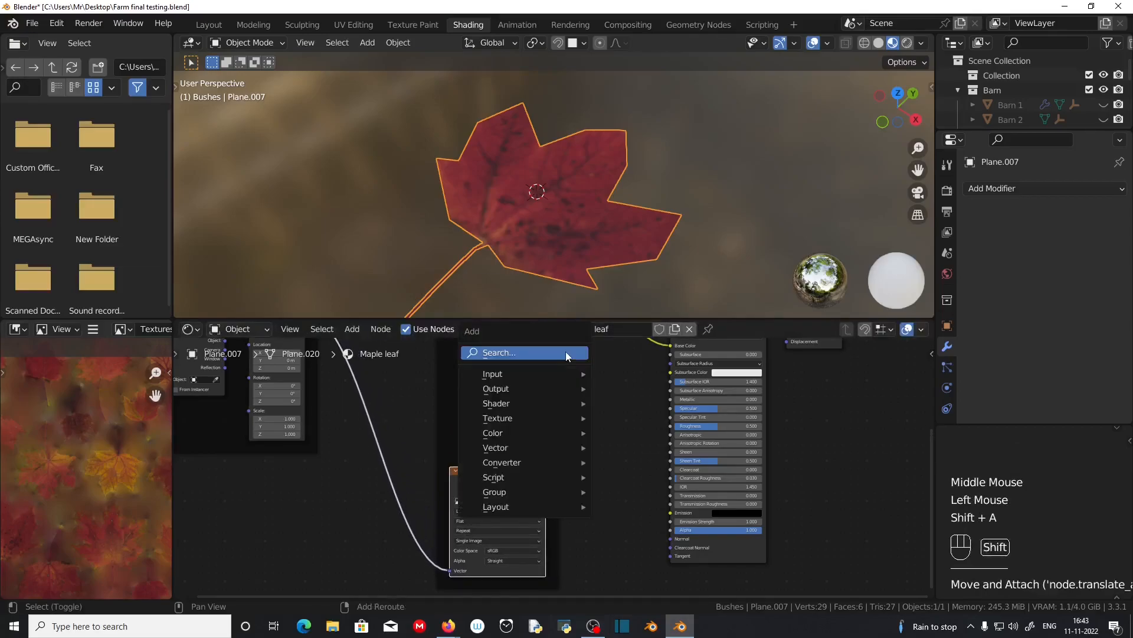
{"action": "mouse_move", "coordinate": [549, 401]}
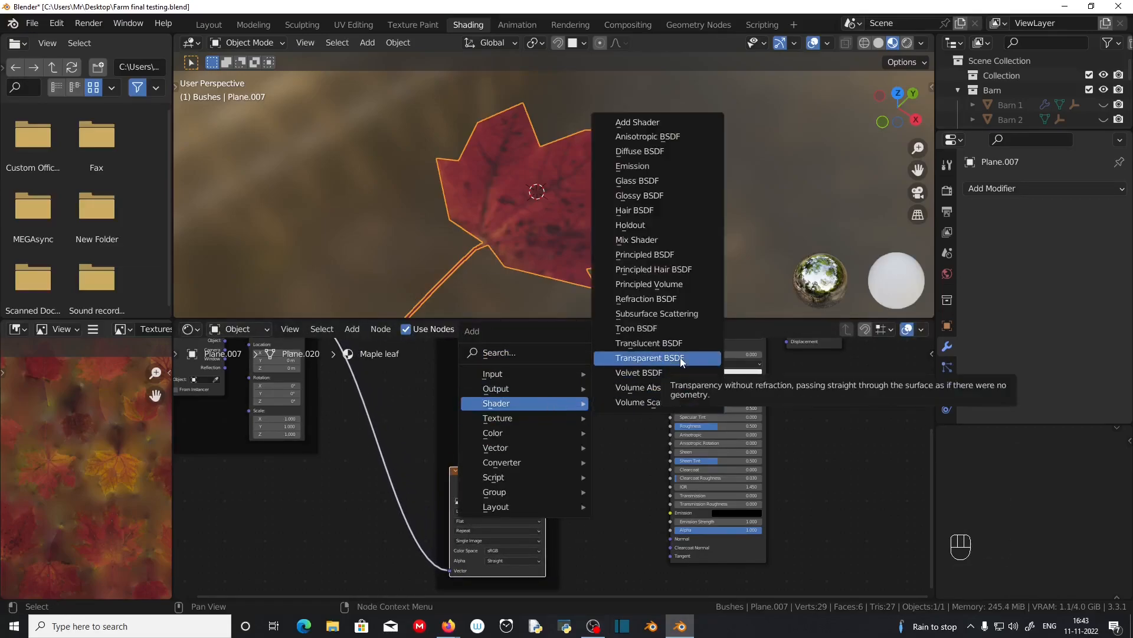
{"action": "left_click", "coordinate": [650, 343]}
{"action": "left_click", "coordinate": [673, 595]}
- Connect the translucency texture's Color output to the Translucent BSDF's Color input
{"action": "scroll", "coordinate": [614, 520], "scroll_direction": "down", "scroll_amount": 1}
{"action": "middle_click_drag", "start_coordinate": [614, 519], "coordinate": [581, 420]}
{"action": "scroll", "coordinate": [581, 420], "scroll_direction": "up", "scroll_amount": 2}
{"action": "left_click_drag", "start_coordinate": [522, 346], "coordinate": [665, 472]}
- Add a Mix Shader beside the Principled BSDF and move the Material Output node further away to make room
{"action": "middle_click_drag", "start_coordinate": [849, 473], "coordinate": [716, 600]}
{"action": "scroll", "coordinate": [695, 313], "scroll_direction": "down", "scroll_amount": 1}
{"action": "scroll", "coordinate": [569, 523], "scroll_direction": "down", "scroll_amount": 3}
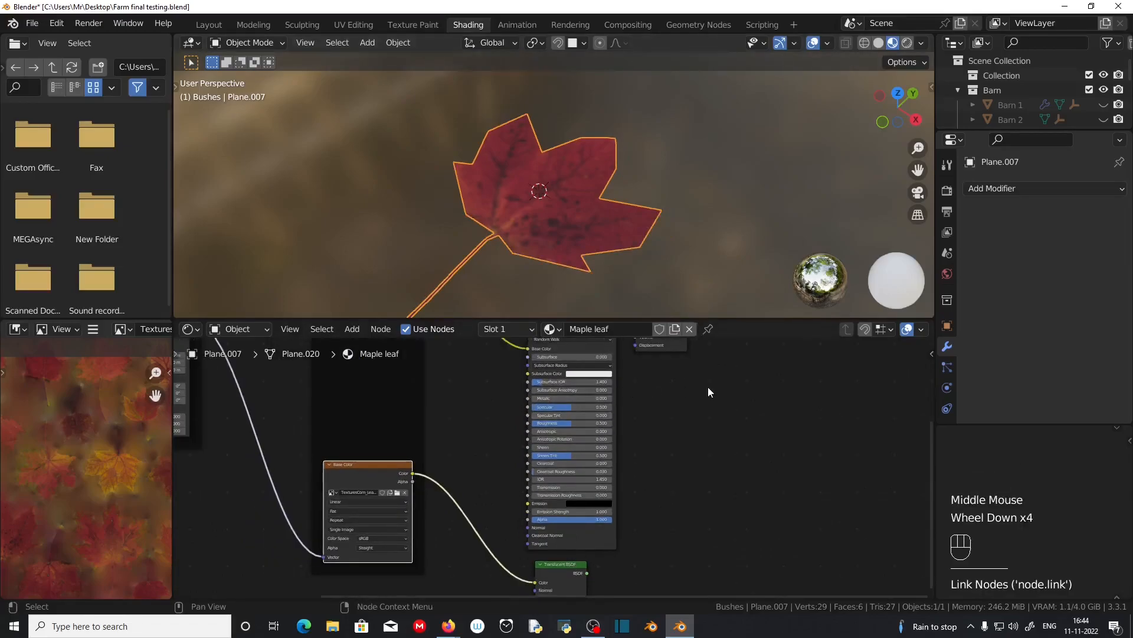
{"action": "scroll", "coordinate": [707, 387], "scroll_direction": "down", "scroll_amount": 2}
{"action": "middle_click_drag", "start_coordinate": [708, 387], "coordinate": [696, 422]}
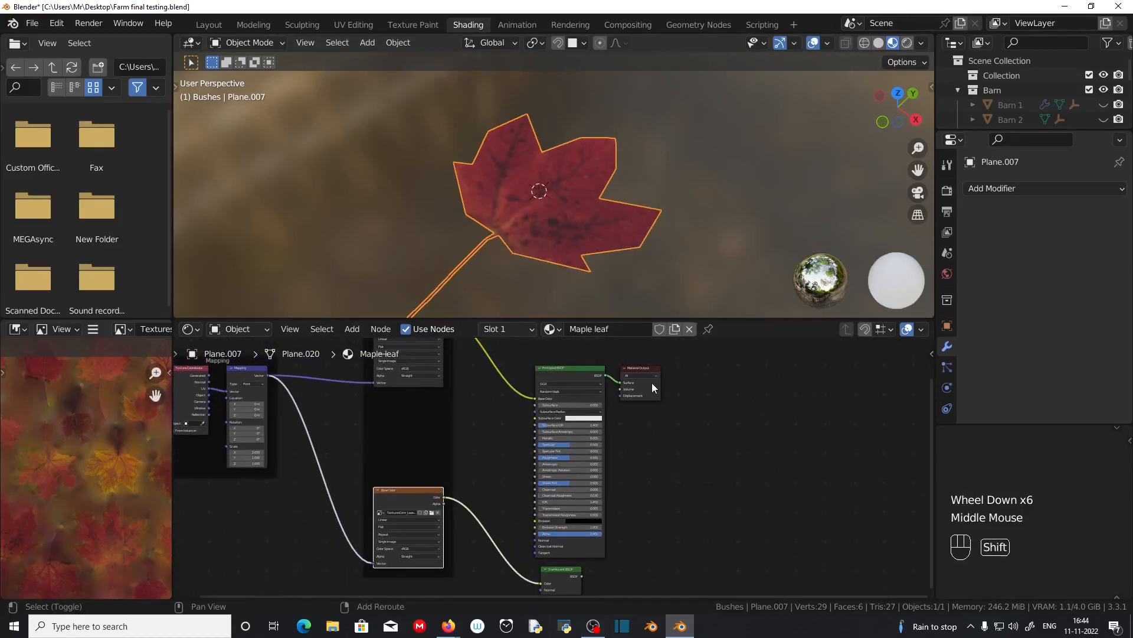
{"action": "key", "text": "shift+a"}
{"action": "mouse_move", "coordinate": [643, 400]}
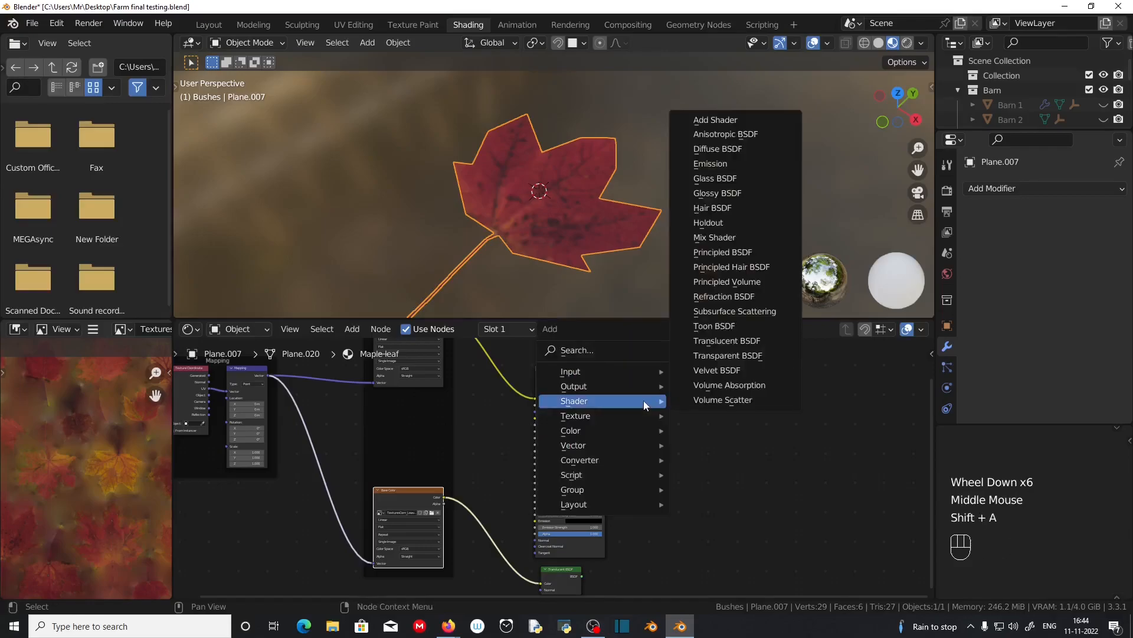
{"action": "left_click", "coordinate": [716, 237]}
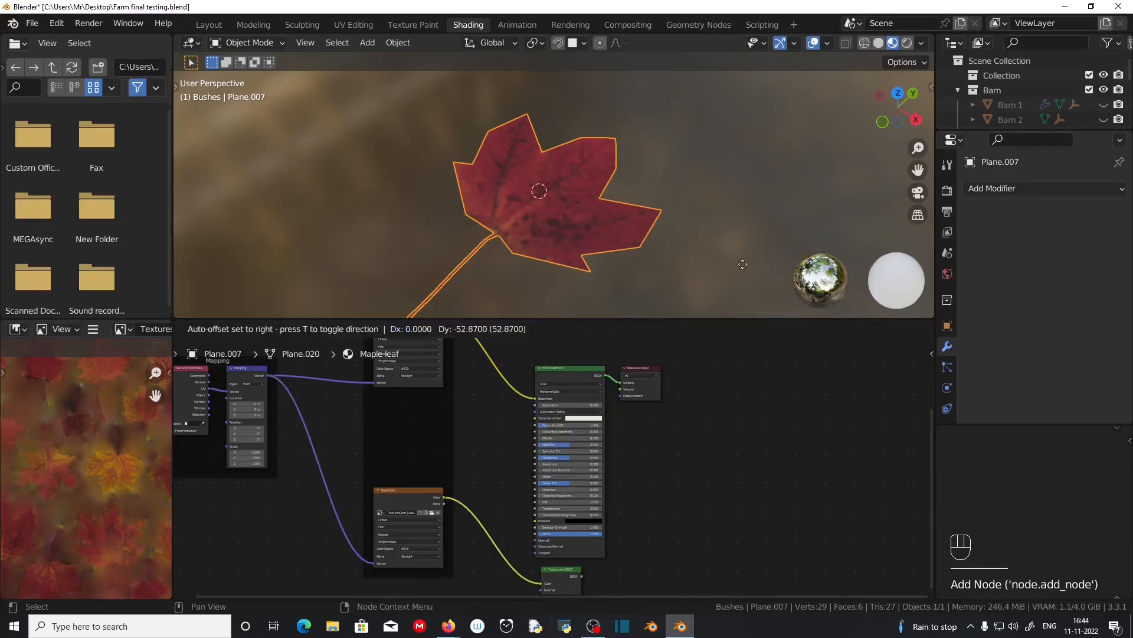
{"action": "scroll", "coordinate": [679, 440], "scroll_direction": "up", "scroll_amount": 3}
{"action": "middle_click_drag", "start_coordinate": [818, 459], "coordinate": [677, 436]}
{"action": "left_click", "coordinate": [525, 361]}
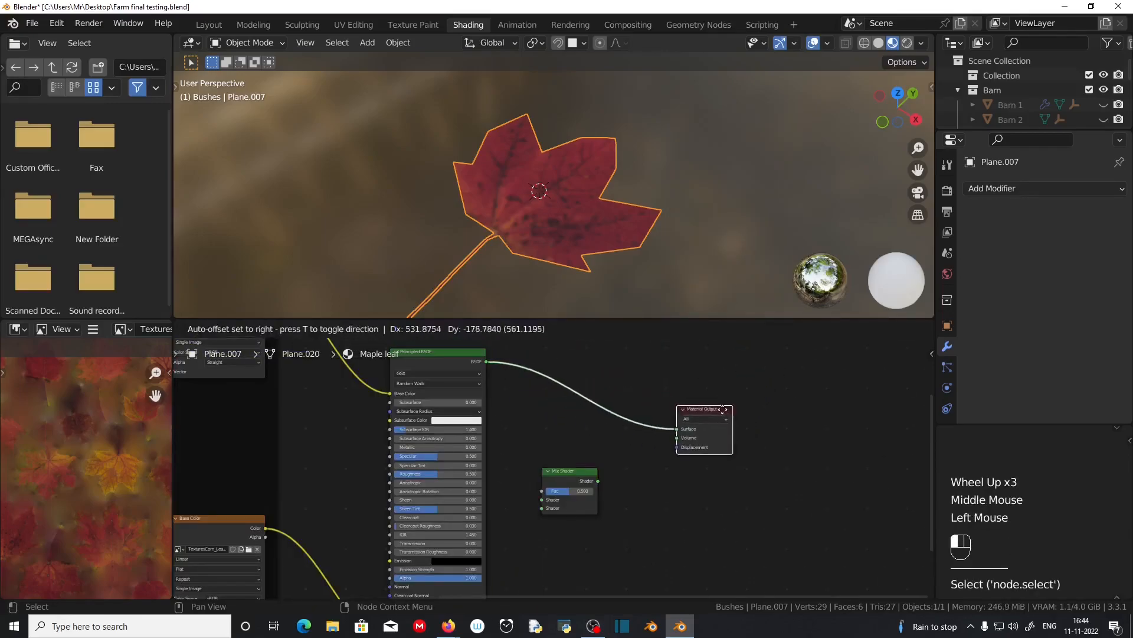
- Connect the Principled and Translucent BSDFs to the Mix Shader's two shader inputs, and its output to the Material Output Surface
{"action": "left_click_drag", "start_coordinate": [487, 361], "coordinate": [542, 499]}
{"action": "middle_click_drag", "start_coordinate": [619, 465], "coordinate": [614, 330]}
{"action": "left_click_drag", "start_coordinate": [465, 483], "coordinate": [546, 399]}
{"action": "middle_click_drag", "start_coordinate": [545, 397], "coordinate": [582, 531]}
{"action": "left_click_drag", "start_coordinate": [582, 507], "coordinate": [652, 494]}
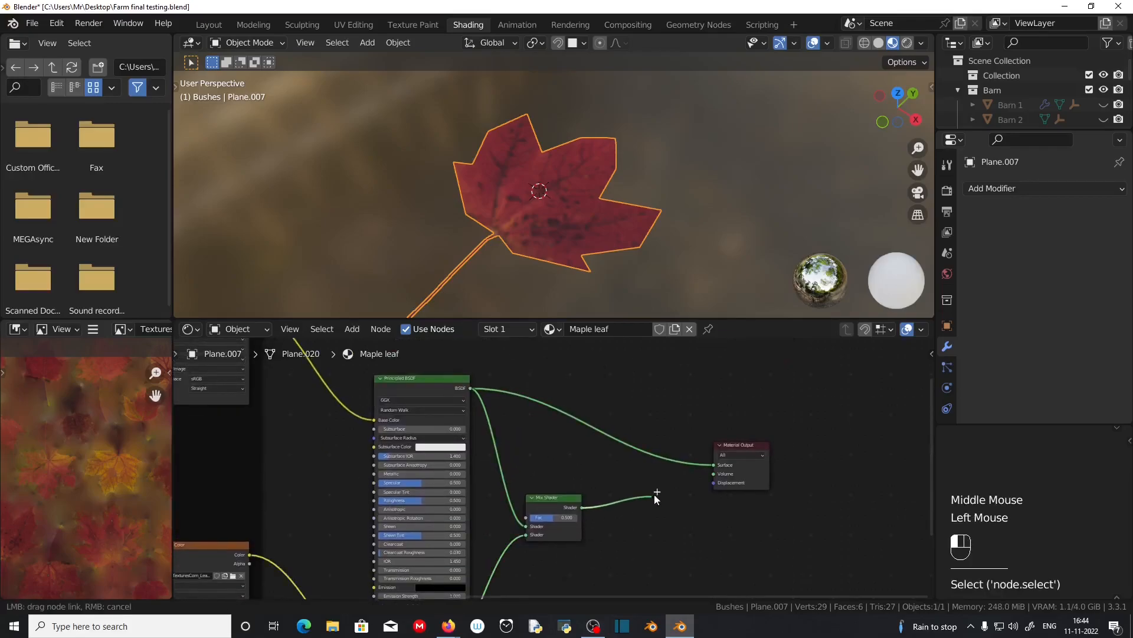
{"action": "left_click_drag", "start_coordinate": [713, 469], "coordinate": [713, 465]}
- Detach and reconnect the Translucent BSDF at the Mix Shader's second input to compare the leaf's shading
{"action": "scroll", "coordinate": [573, 477], "scroll_direction": "up", "scroll_amount": 2}
{"action": "middle_click_drag", "start_coordinate": [572, 477], "coordinate": [570, 447]}
{"action": "scroll", "coordinate": [549, 250], "scroll_direction": "up", "scroll_amount": 3}
{"action": "middle_click_drag", "start_coordinate": [549, 246], "coordinate": [598, 423]}
{"action": "left_click", "coordinate": [599, 422]}
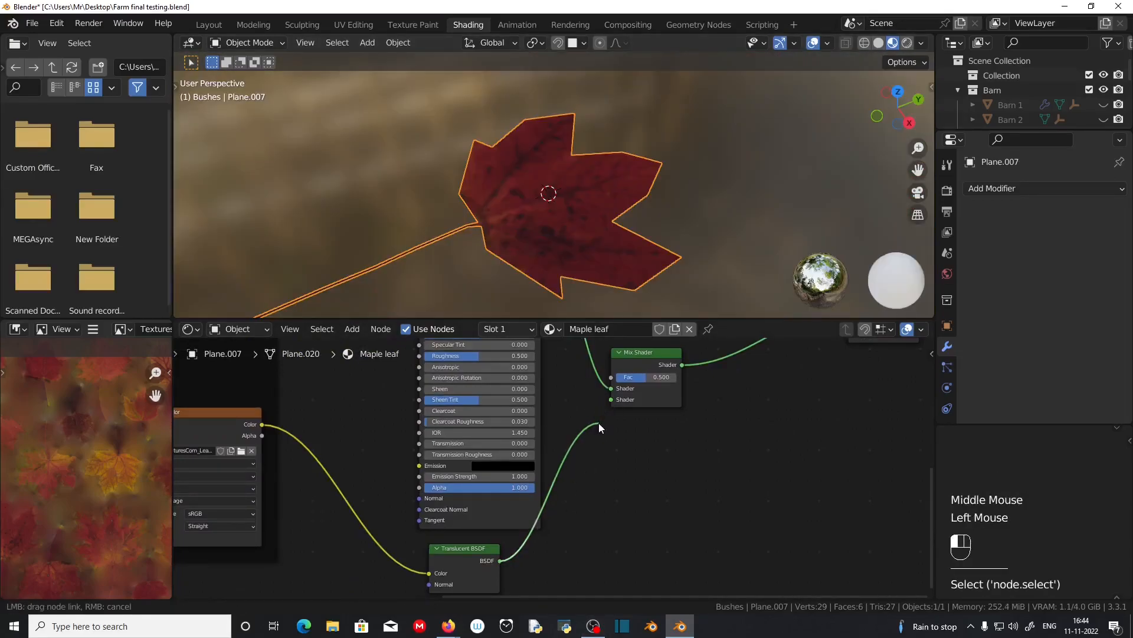
{"action": "left_click_drag", "start_coordinate": [501, 560], "coordinate": [613, 399]}
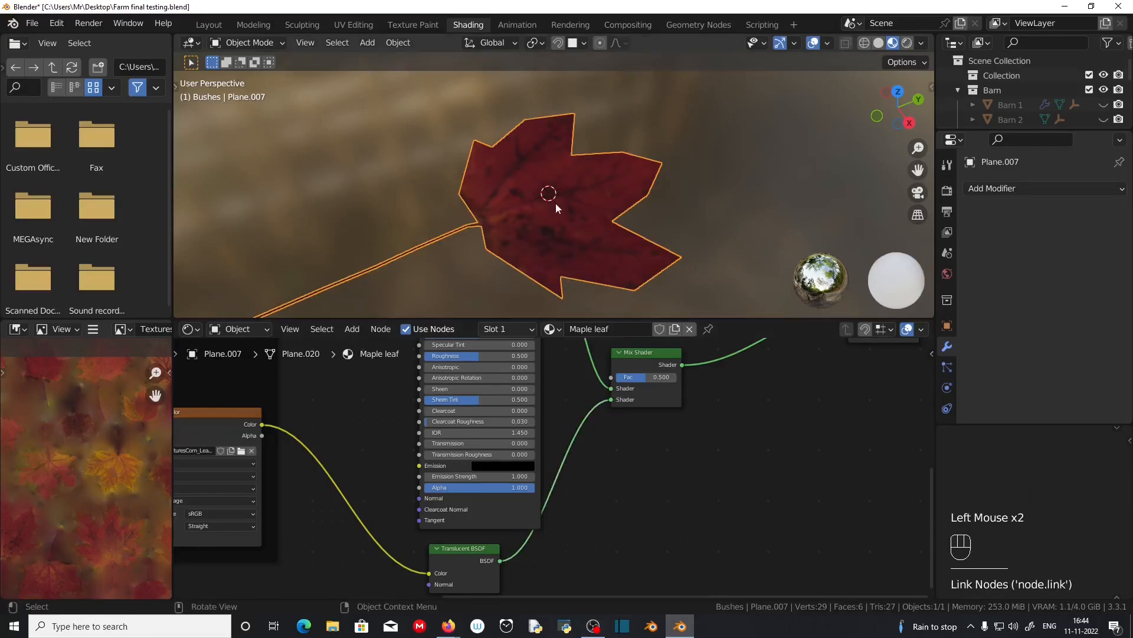
- Examine the leaf's translucent shading from a low angle and review the connections in its material node tree
{"action": "scroll", "coordinate": [340, 395], "scroll_direction": "down", "scroll_amount": 2}
{"action": "scroll", "coordinate": [523, 382], "scroll_direction": "up", "scroll_amount": 2}
{"action": "middle_click_drag", "start_coordinate": [340, 395], "coordinate": [530, 440]}
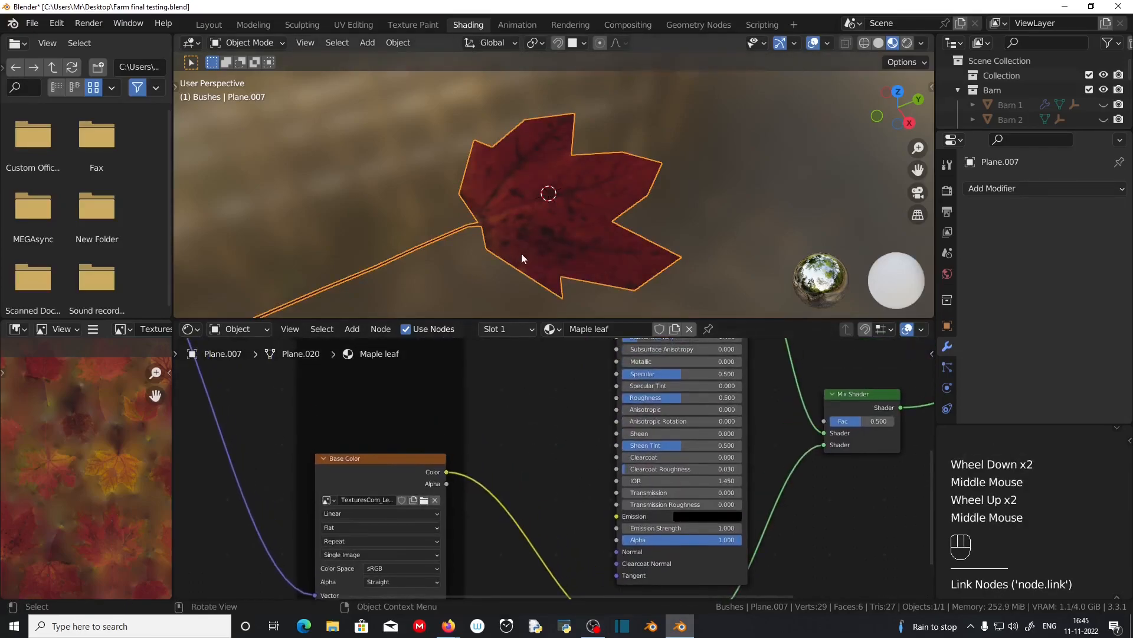
{"action": "scroll", "coordinate": [522, 251], "scroll_direction": "down", "scroll_amount": 2}
{"action": "scroll", "coordinate": [508, 229], "scroll_direction": "up", "scroll_amount": 4}
{"action": "middle_click_drag", "start_coordinate": [508, 229], "coordinate": [494, 188]}
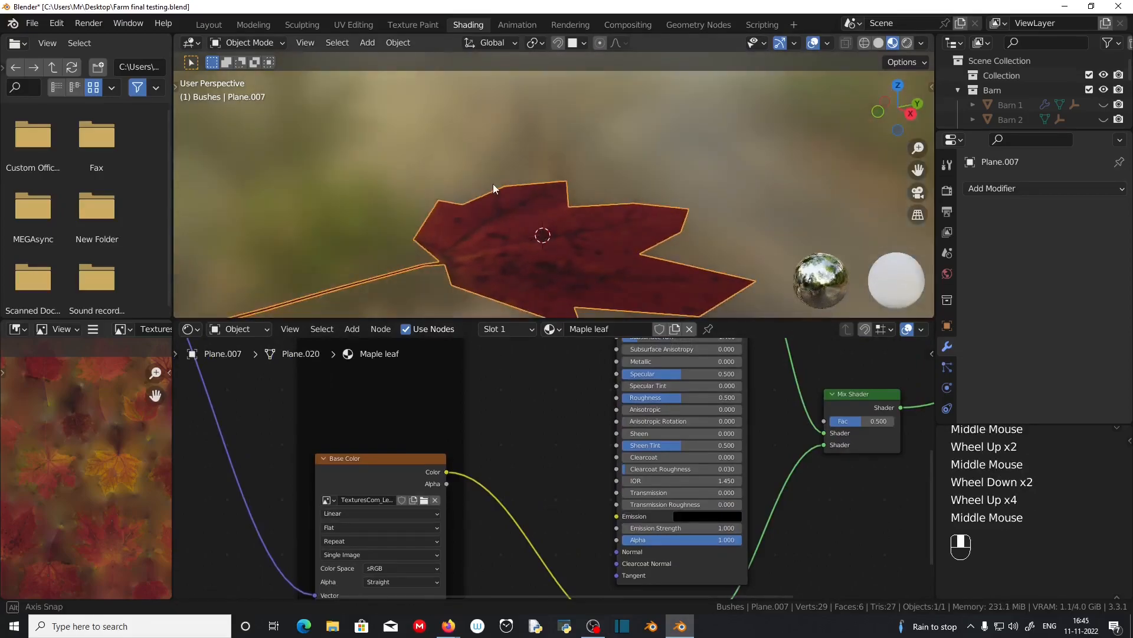
{"action": "scroll", "coordinate": [494, 266], "scroll_direction": "down", "scroll_amount": 1}
{"action": "scroll", "coordinate": [495, 408], "scroll_direction": "down", "scroll_amount": 3}
{"action": "middle_click_drag", "start_coordinate": [494, 412], "coordinate": [497, 527]}
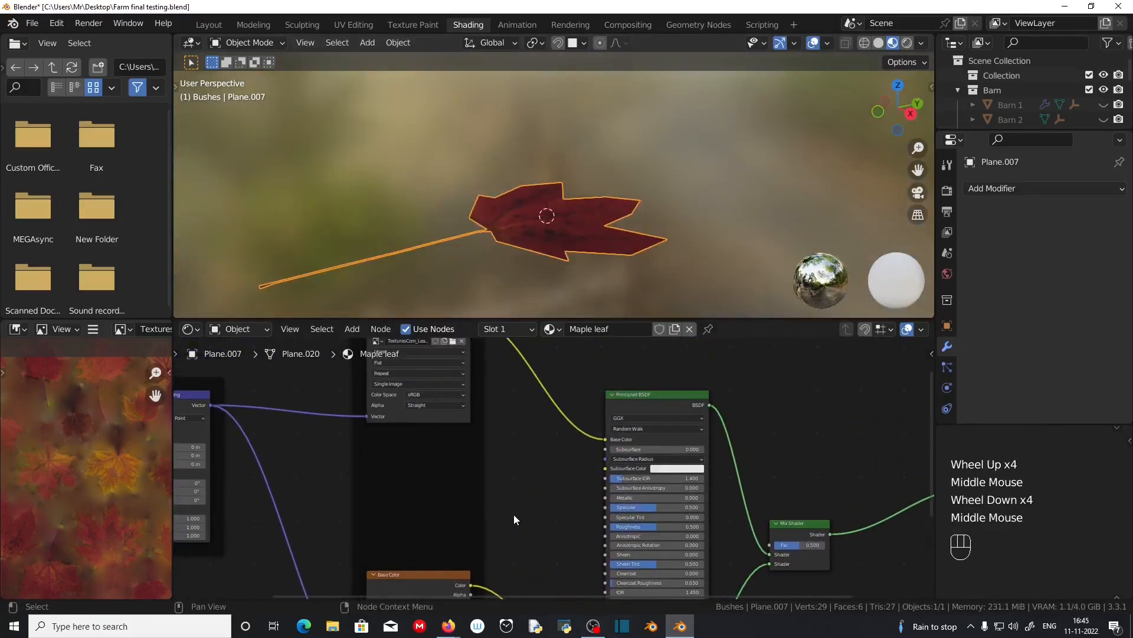
{"action": "scroll", "coordinate": [519, 513], "scroll_direction": "down", "scroll_amount": 4}
{"action": "left_click_drag", "start_coordinate": [451, 545], "coordinate": [452, 527]}
{"action": "scroll", "coordinate": [502, 534], "scroll_direction": "down", "scroll_amount": 1}
{"action": "middle_click_drag", "start_coordinate": [549, 546], "coordinate": [543, 446]}
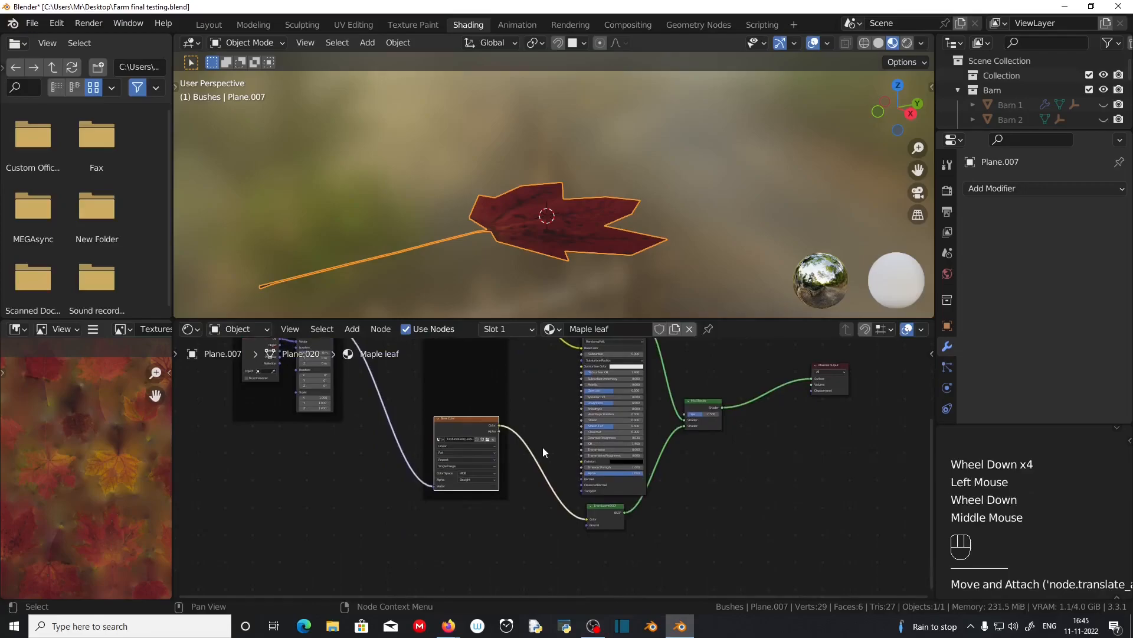
{"action": "scroll", "coordinate": [543, 445], "scroll_direction": "up", "scroll_amount": 2}
{"action": "middle_click_drag", "start_coordinate": [555, 393], "coordinate": [557, 475]}
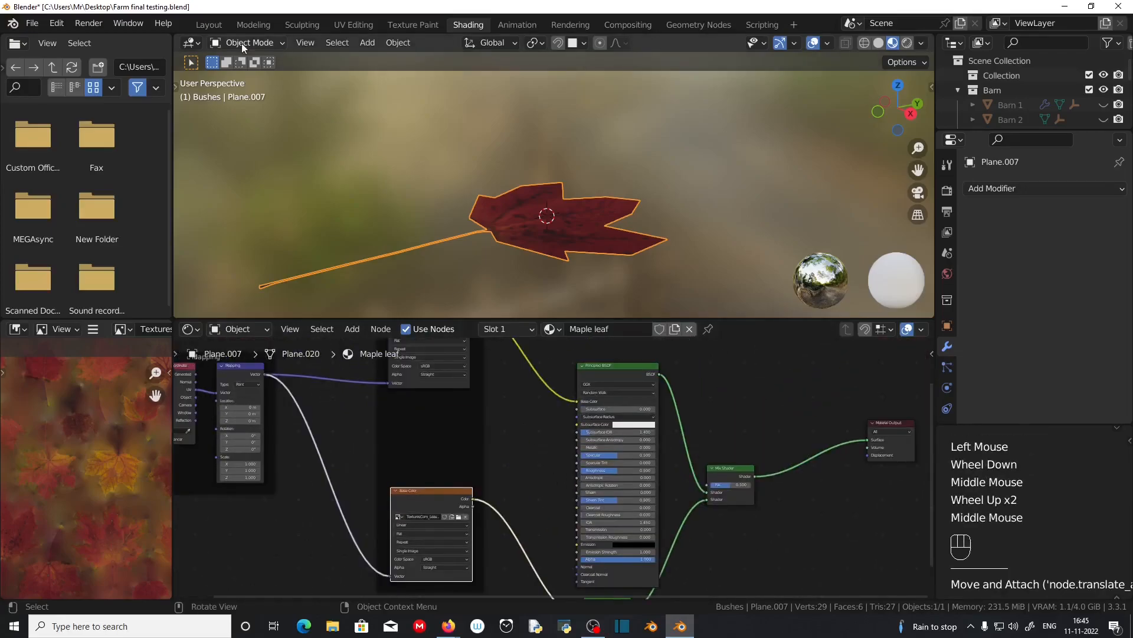
- In the Layout workspace, move the leaf object in top view so its origin sits at the world origin
{"action": "left_click", "coordinate": [203, 25]}
{"action": "scroll", "coordinate": [494, 366], "scroll_direction": "down", "scroll_amount": 3}
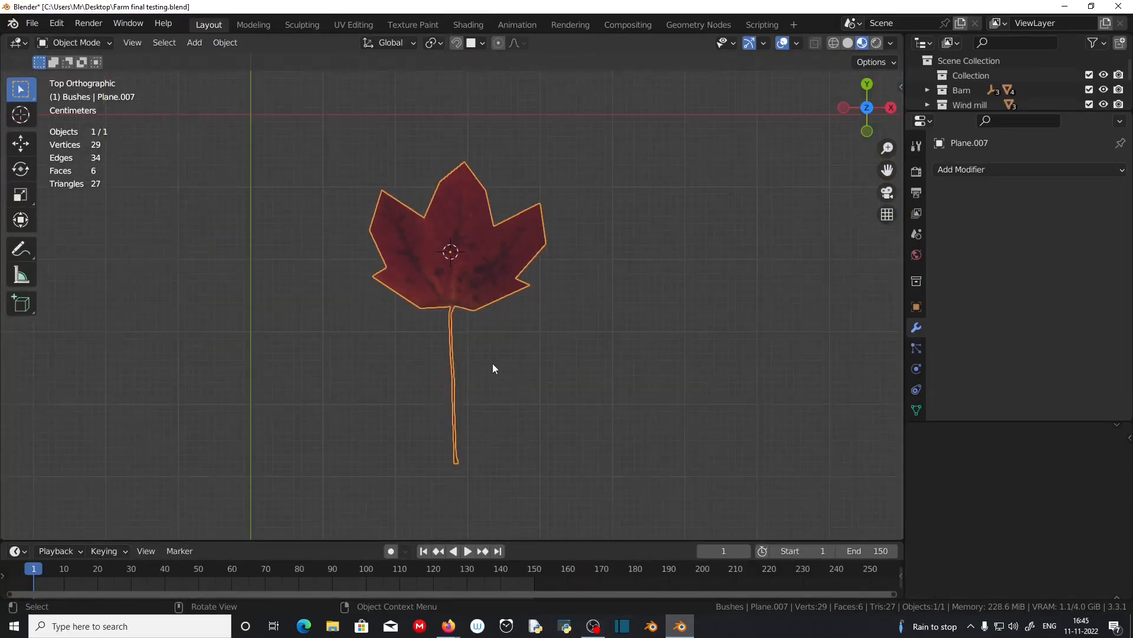
{"action": "middle_click_drag", "start_coordinate": [494, 367], "coordinate": [471, 403]}
{"action": "scroll", "coordinate": [470, 404], "scroll_direction": "up", "scroll_amount": 2}
{"action": "key", "text": "KP_7"}
{"action": "key", "text": "g"}
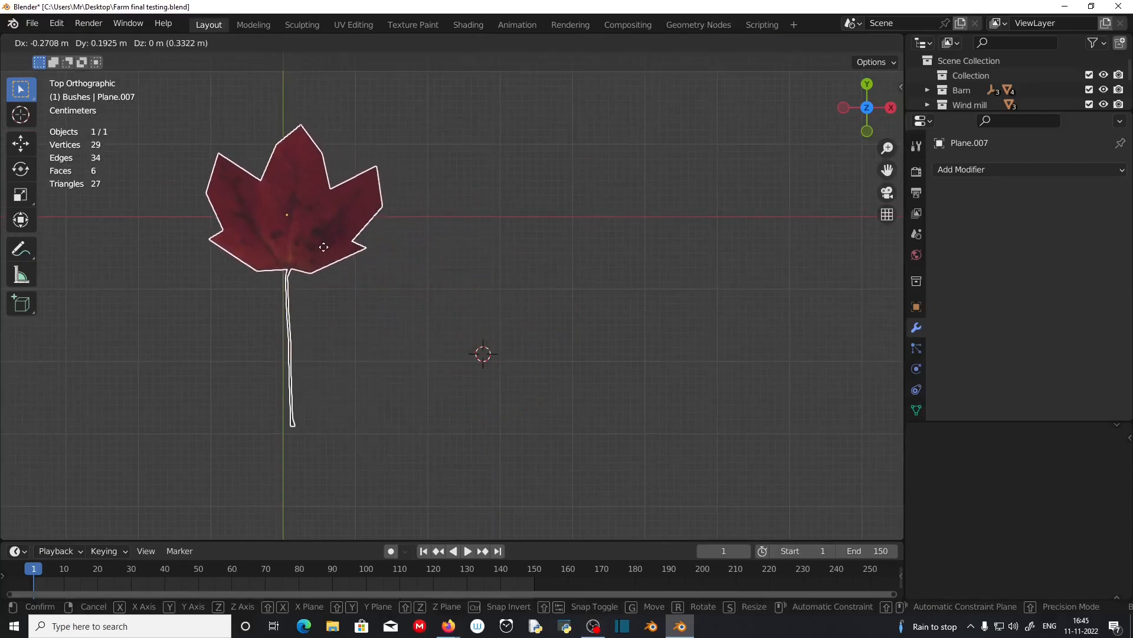
{"action": "left_click", "coordinate": [322, 247]}
- In Edit Mode, move the whole leaf mesh so the stem's lower end sits on the object's origin
{"action": "key", "text": "Tab"}
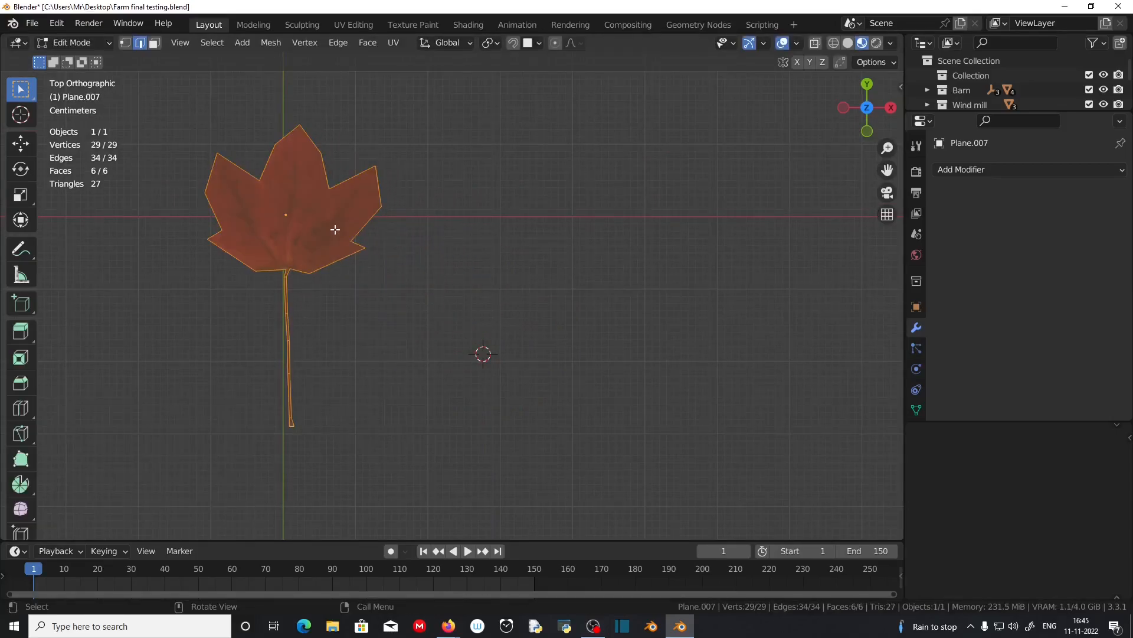
{"action": "key", "text": "g"}
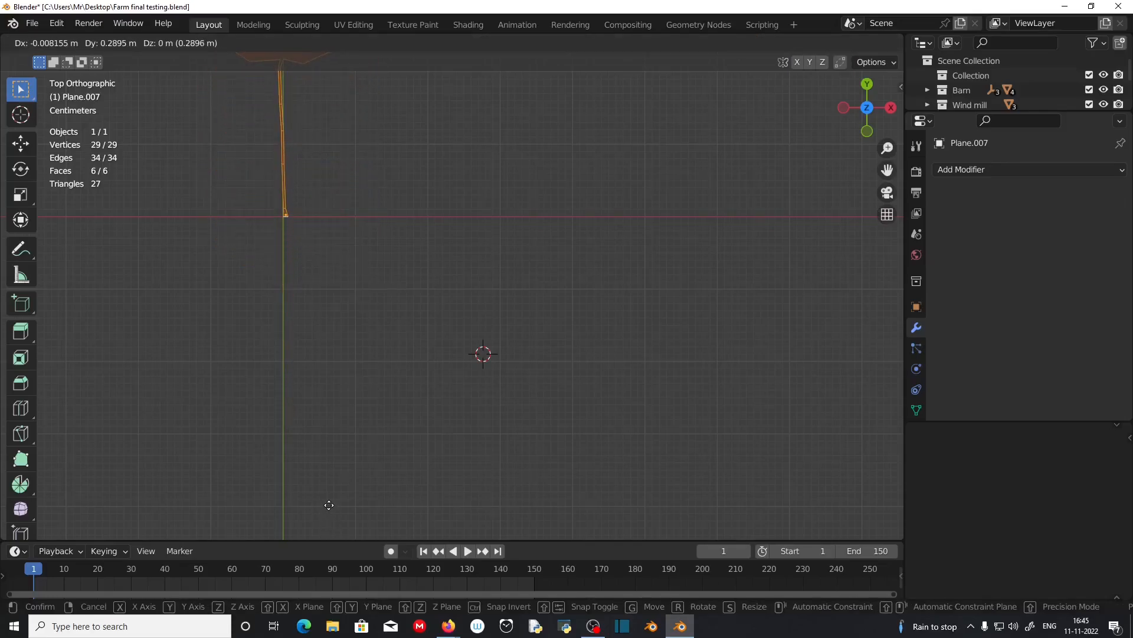
{"action": "left_click", "coordinate": [329, 505]}
{"action": "scroll", "coordinate": [469, 292], "scroll_direction": "down", "scroll_amount": 3}
{"action": "middle_click_drag", "start_coordinate": [468, 292], "coordinate": [468, 433], "text": "shift"}
{"action": "key", "text": "Tab"}
- Enlarge the outliner and move the leaf object into the Mapple tree collection
{"action": "left_click_drag", "start_coordinate": [947, 111], "coordinate": [957, 303]}
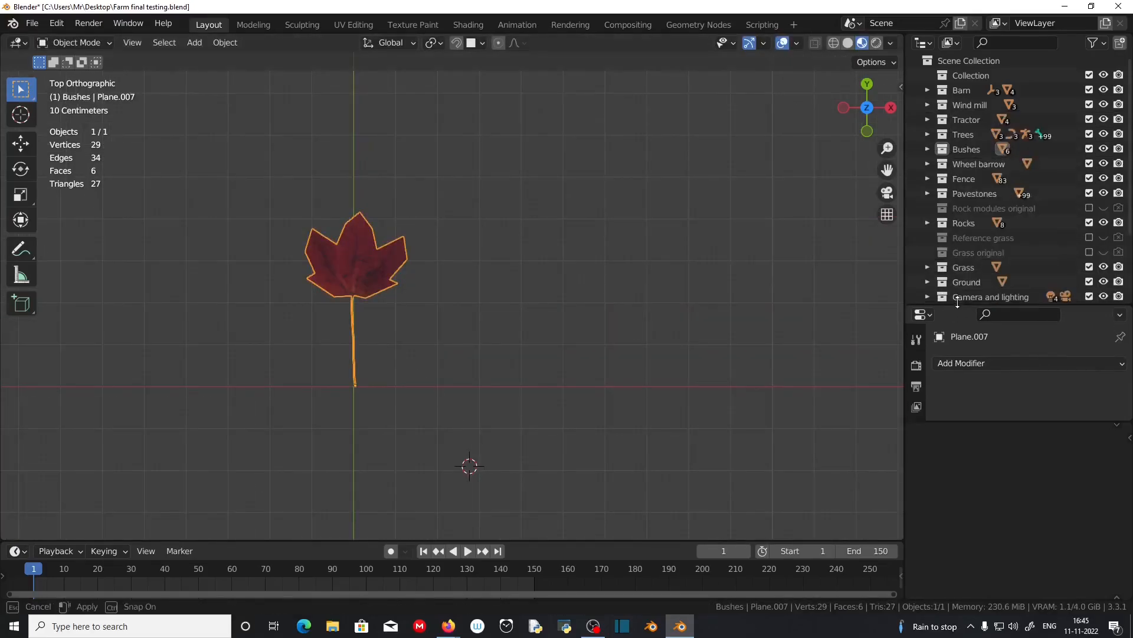
{"action": "scroll", "coordinate": [968, 245], "scroll_direction": "down", "scroll_amount": 4}
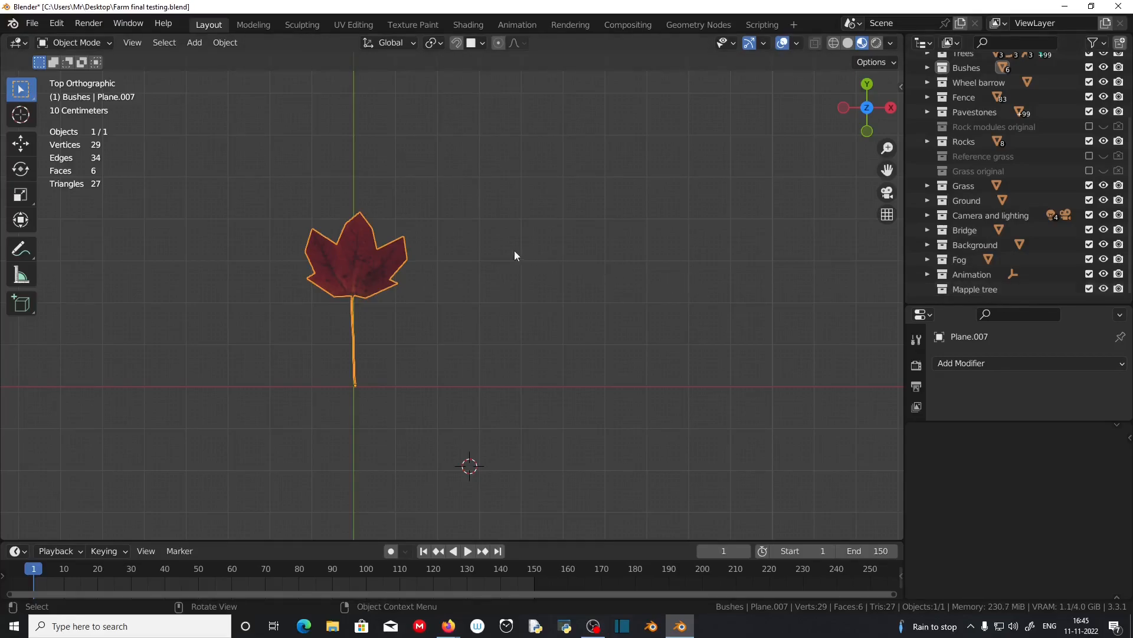
{"action": "key", "text": "m"}
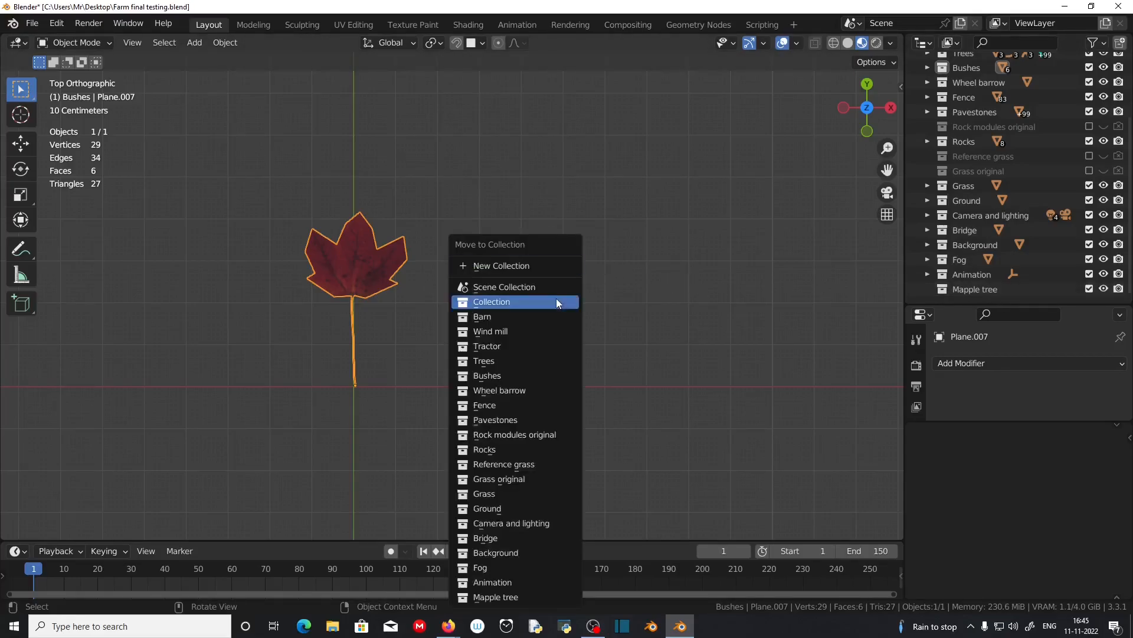
{"action": "left_click", "coordinate": [536, 597]}
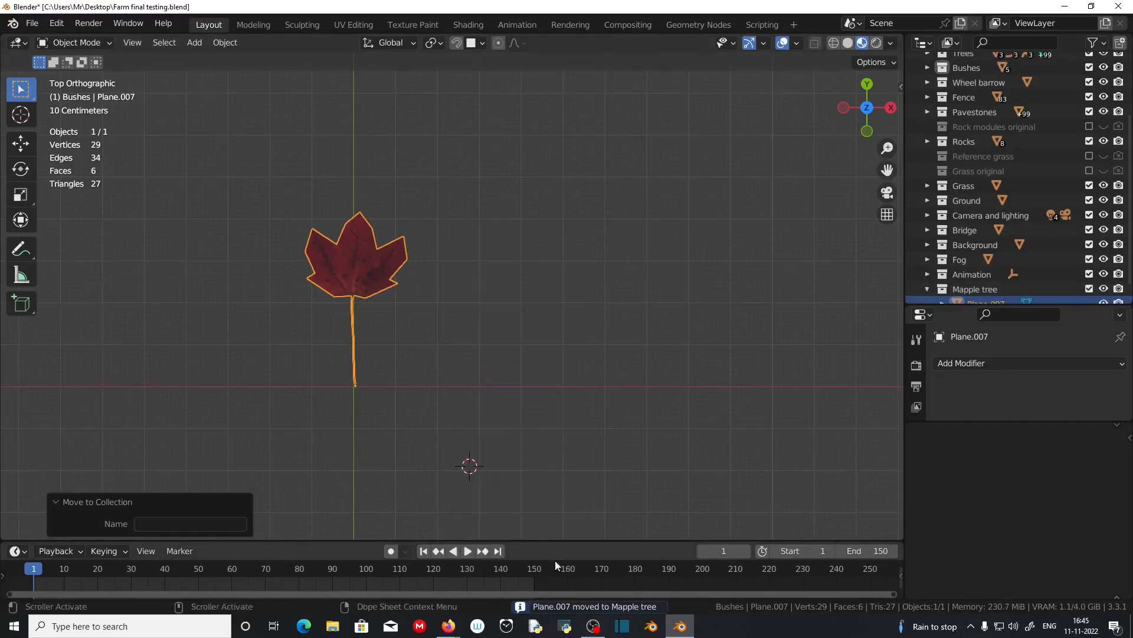
- Rename the leaf object as Leaf
{"action": "middle_click_drag", "start_coordinate": [511, 400], "coordinate": [413, 345]}
{"action": "middle_click_drag", "start_coordinate": [461, 439], "coordinate": [437, 387], "text": "shift"}
{"action": "scroll", "coordinate": [435, 433], "scroll_direction": "down", "scroll_amount": 2}
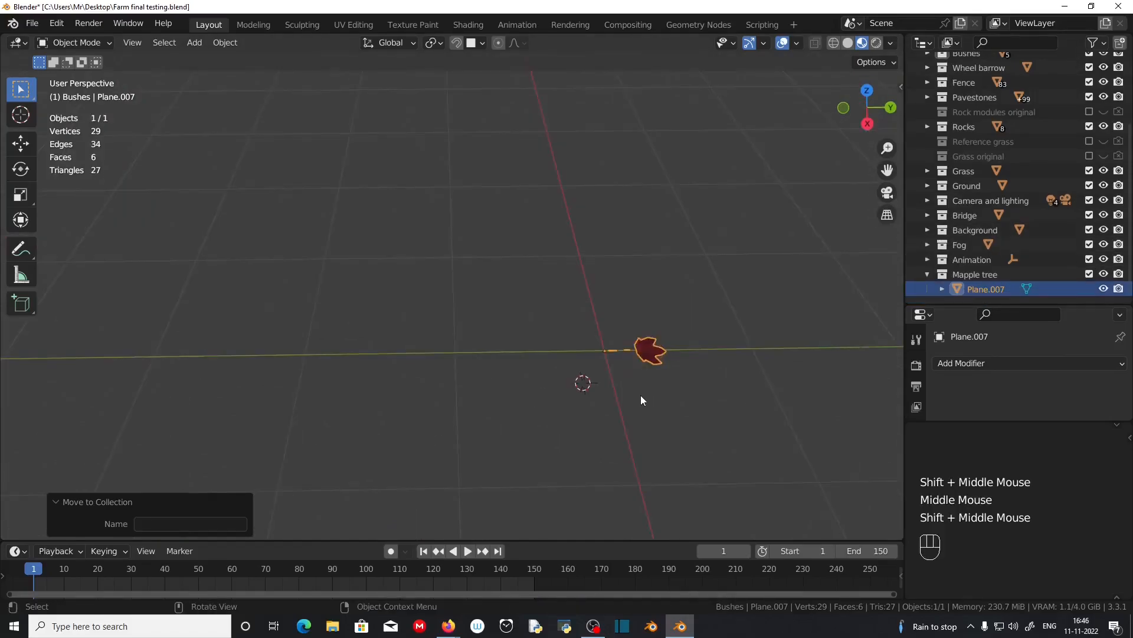
{"action": "scroll", "coordinate": [641, 398], "scroll_direction": "down", "scroll_amount": 1}
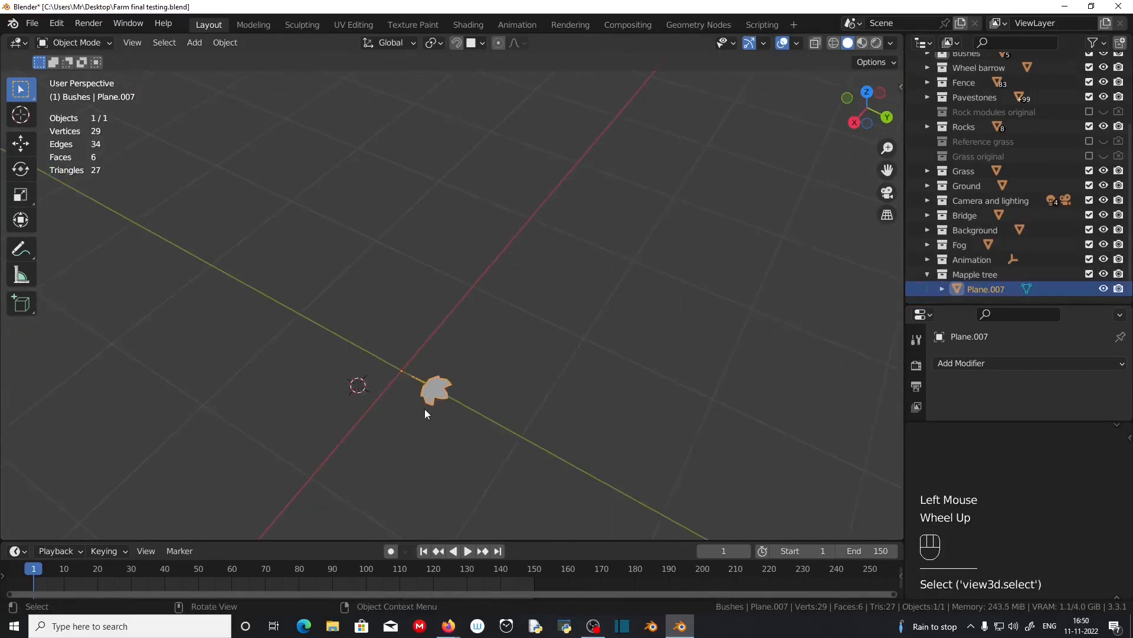
{"action": "scroll", "coordinate": [425, 414], "scroll_direction": "up", "scroll_amount": 1}
{"action": "middle_click_drag", "start_coordinate": [425, 413], "coordinate": [476, 437]}
{"action": "left_click", "coordinate": [436, 416]}
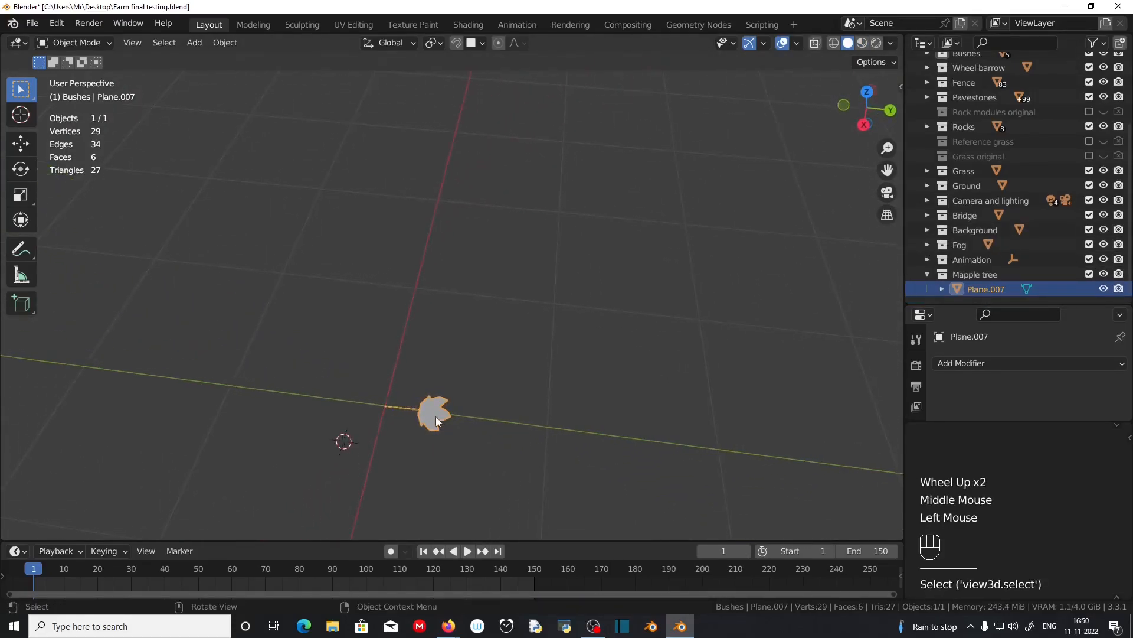
{"action": "key", "text": "F2"}
{"action": "type", "text": "Leaf"}
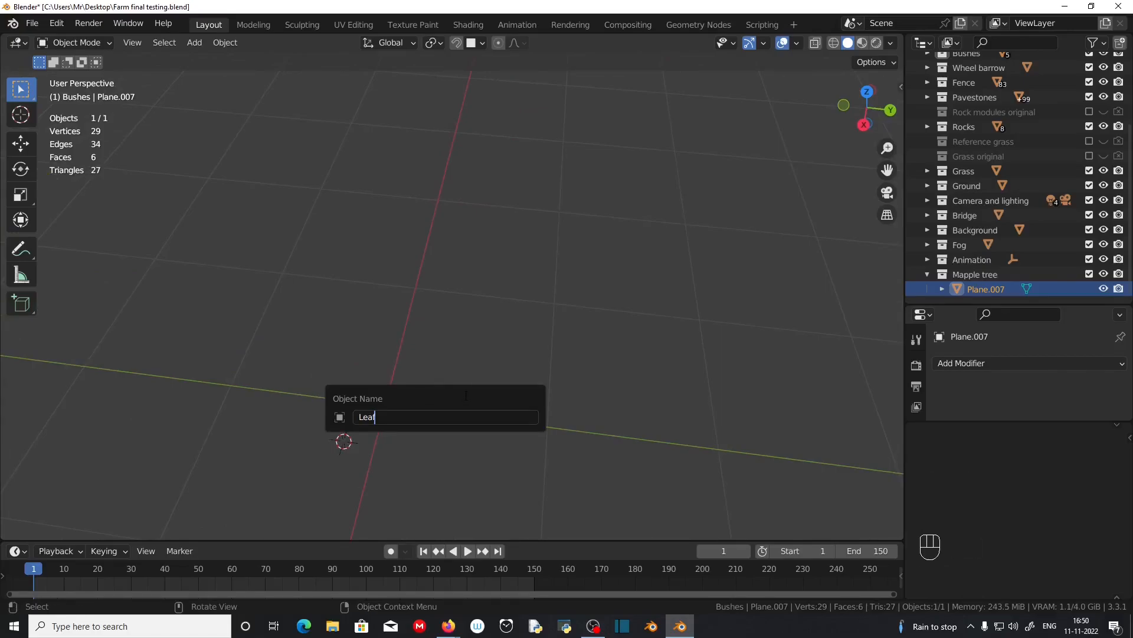
{"action": "key", "text": "Return"}
- Collapse the Mapple tree collection in the outliner
{"action": "scroll", "coordinate": [1013, 277], "scroll_direction": "down", "scroll_amount": 2}
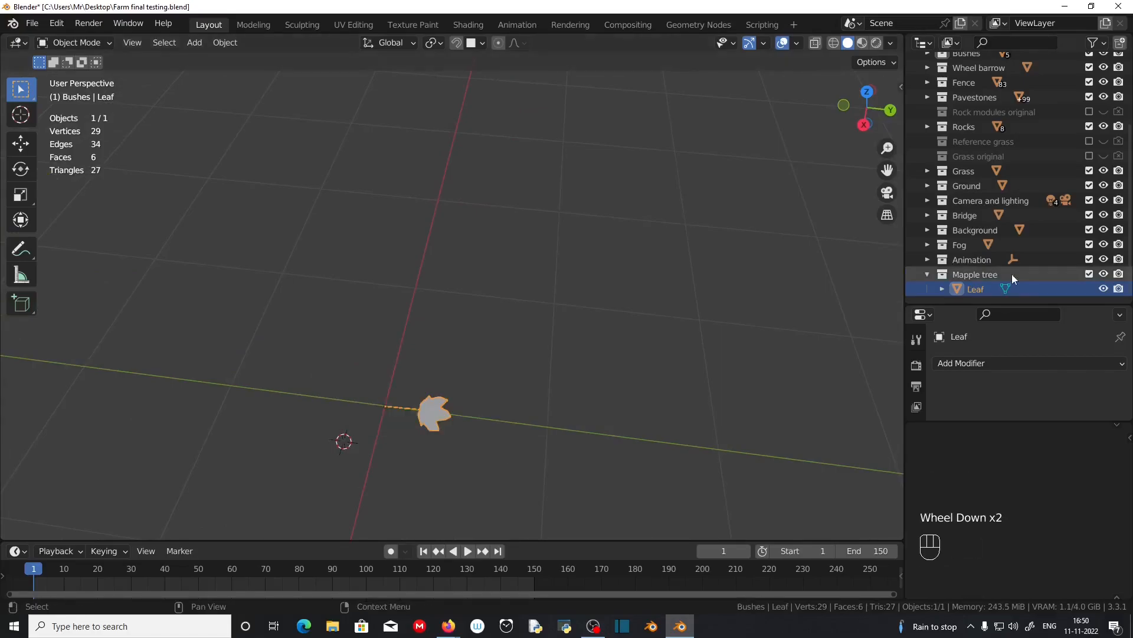
{"action": "scroll", "coordinate": [926, 276], "scroll_direction": "down", "scroll_amount": 2}
{"action": "left_click", "coordinate": [927, 276]}
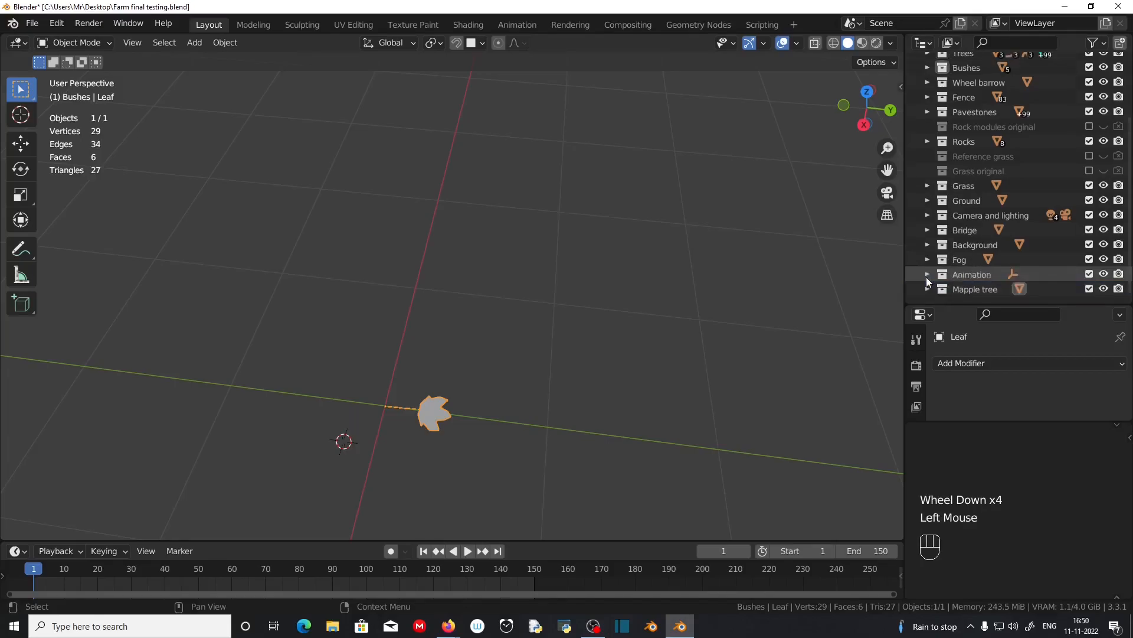
- Add a tree curve to the scene with Sapling Tree Gen
{"action": "scroll", "coordinate": [473, 335], "scroll_direction": "down", "scroll_amount": 3}
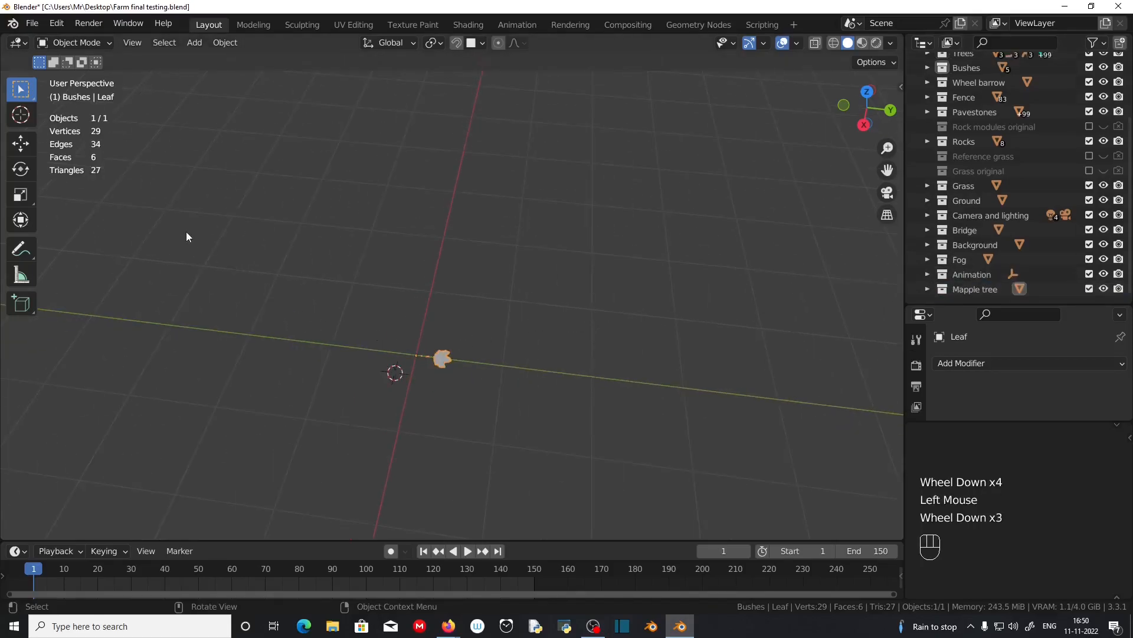
{"action": "key", "text": "shift+a"}
{"action": "mouse_move", "coordinate": [187, 234]}
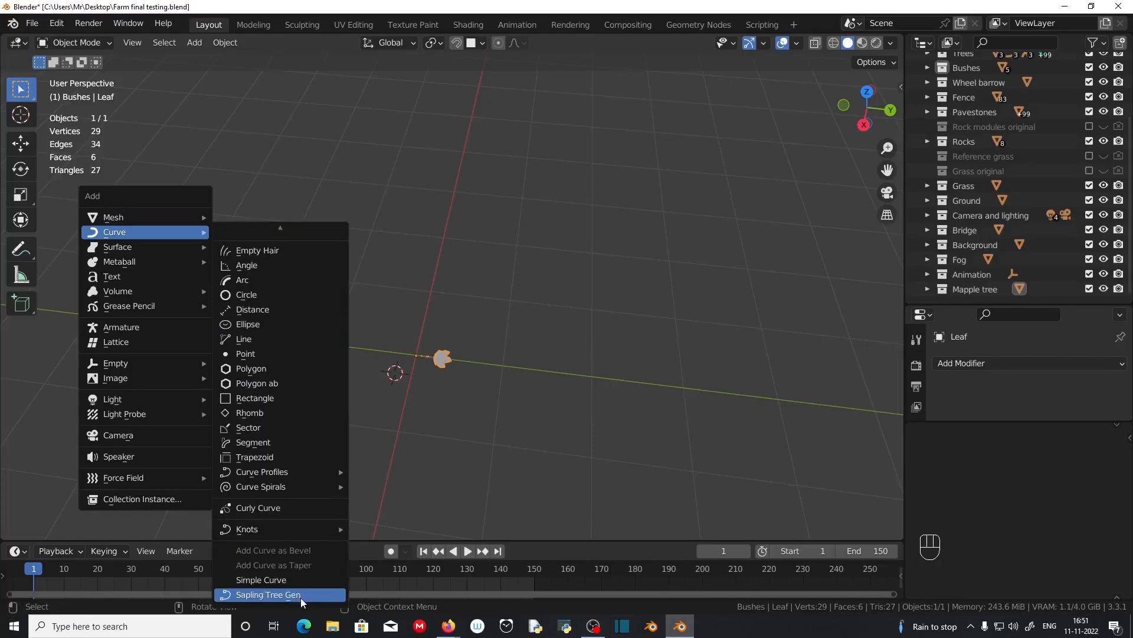
{"action": "left_click", "coordinate": [301, 595]}
{"action": "left_click", "coordinate": [171, 231]}
{"action": "left_click", "coordinate": [147, 233]}
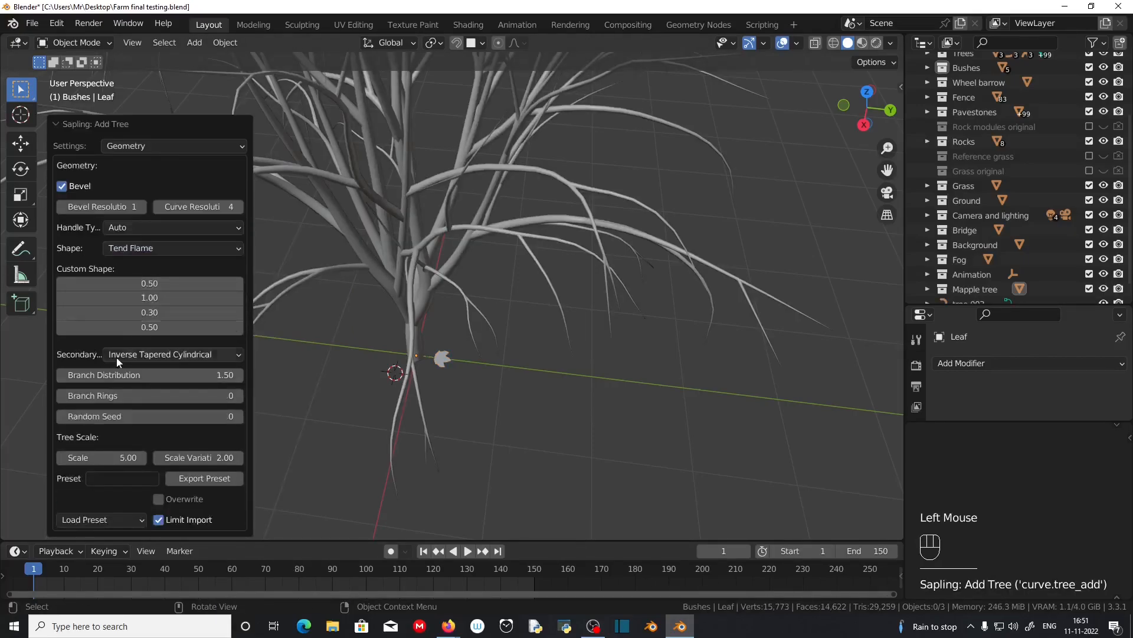
- Load the japanese_maple preset for the sapling tree and lower its curve resolution to 2
{"action": "left_click", "coordinate": [117, 520]}
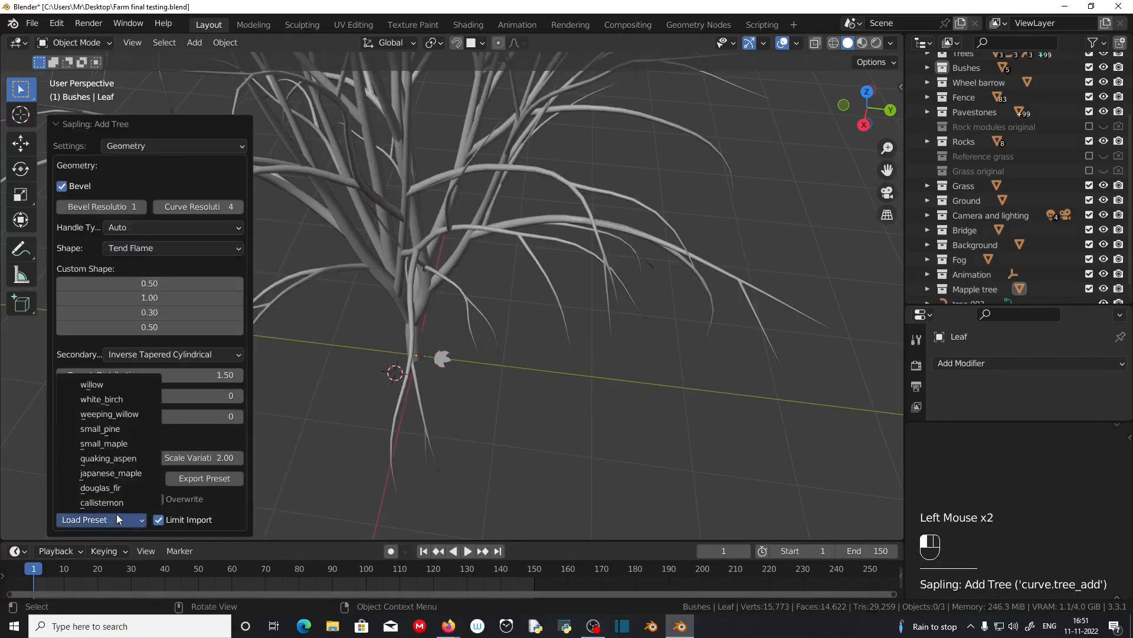
{"action": "left_click", "coordinate": [126, 477]}
{"action": "scroll", "coordinate": [367, 361], "scroll_direction": "down", "scroll_amount": 2}
{"action": "middle_click_drag", "start_coordinate": [366, 362], "coordinate": [576, 381], "text": "shift"}
{"action": "left_click", "coordinate": [157, 208]}
{"action": "left_click", "coordinate": [157, 208]}
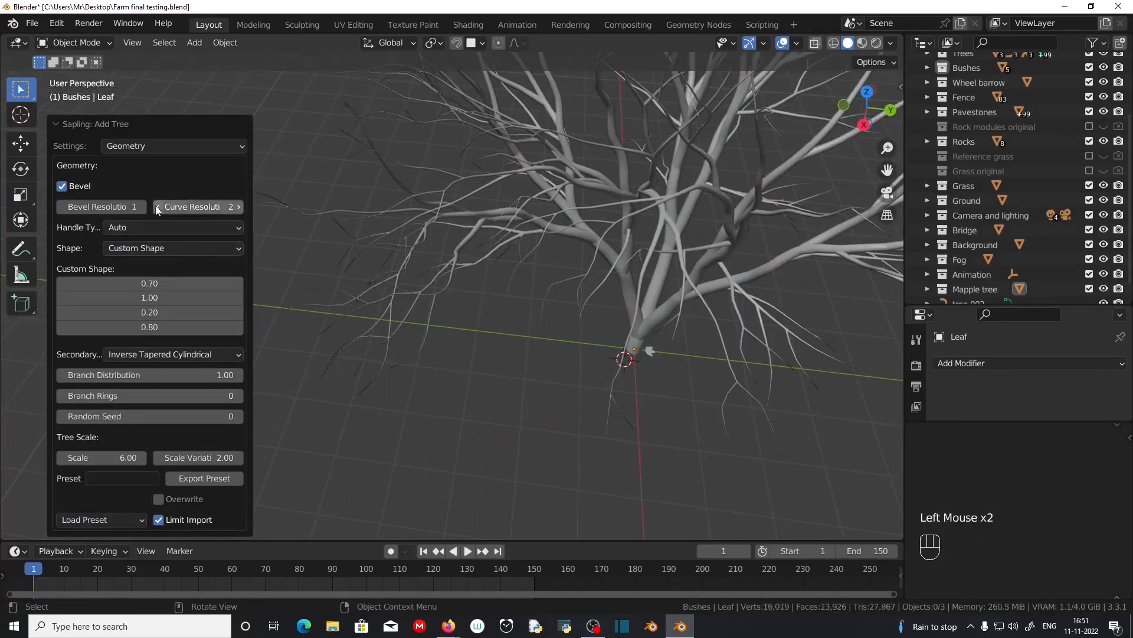
- Open the sapling's Leaves settings and enable Show Leaves for the tree
{"action": "left_click_drag", "start_coordinate": [143, 143], "coordinate": [146, 182]}
{"action": "left_click", "coordinate": [160, 255]}
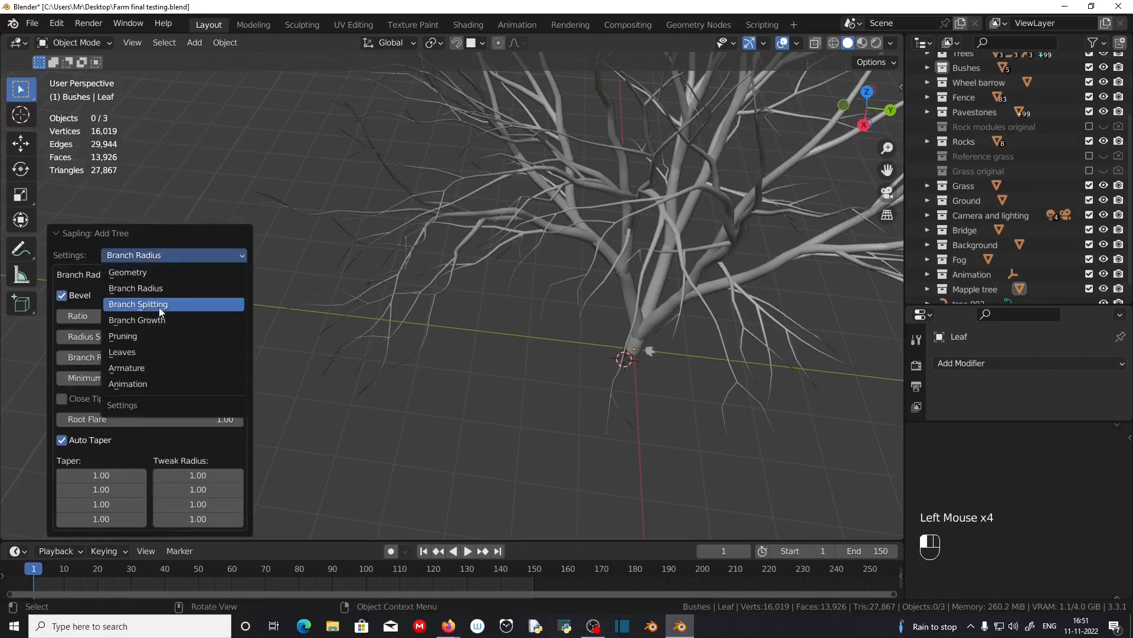
{"action": "left_click", "coordinate": [158, 351]}
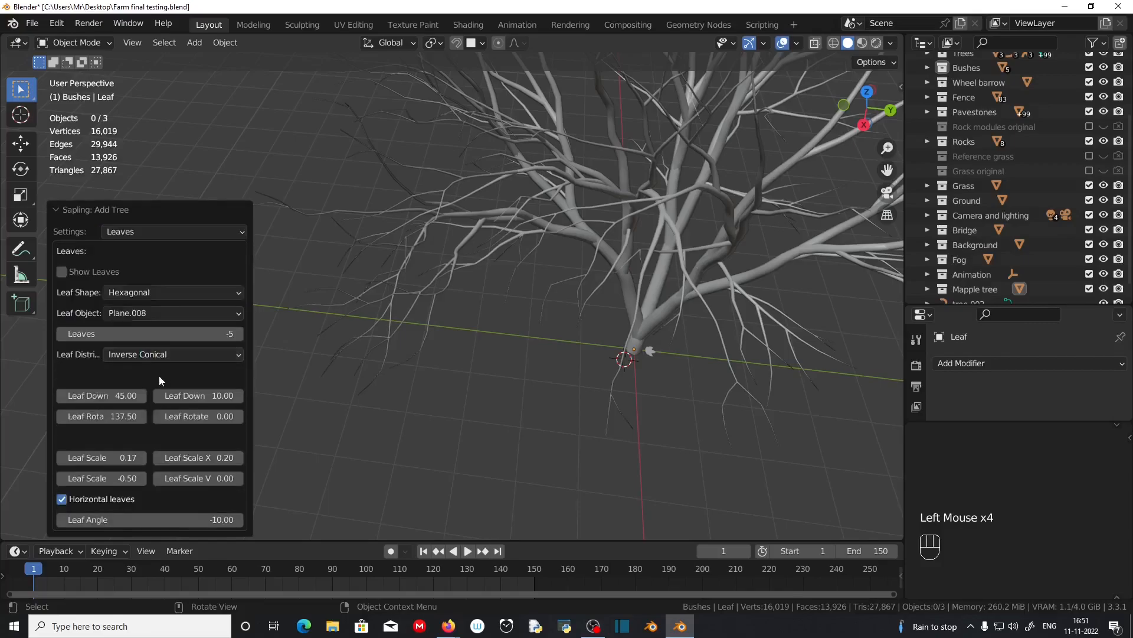
{"action": "left_click", "coordinate": [63, 273]}
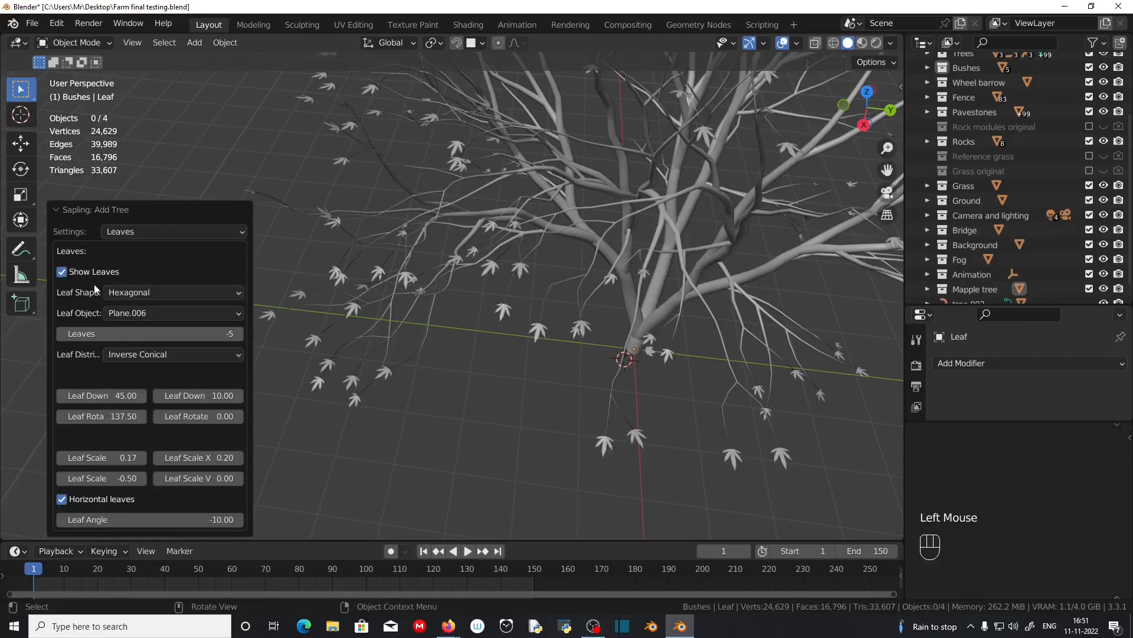
{"action": "scroll", "coordinate": [568, 416], "scroll_direction": "up", "scroll_amount": 2}
{"action": "middle_click_drag", "start_coordinate": [568, 417], "coordinate": [533, 419]}
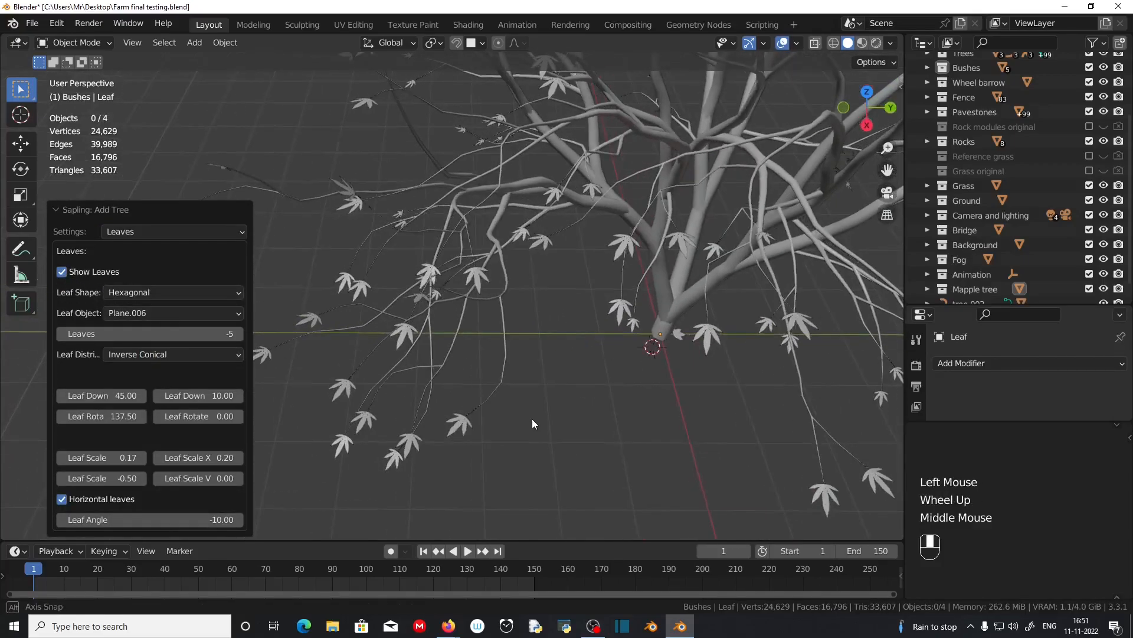
- Set the leaf shape to DupliFaces and use the Leaf object as the leaf object
{"action": "left_click", "coordinate": [179, 292]}
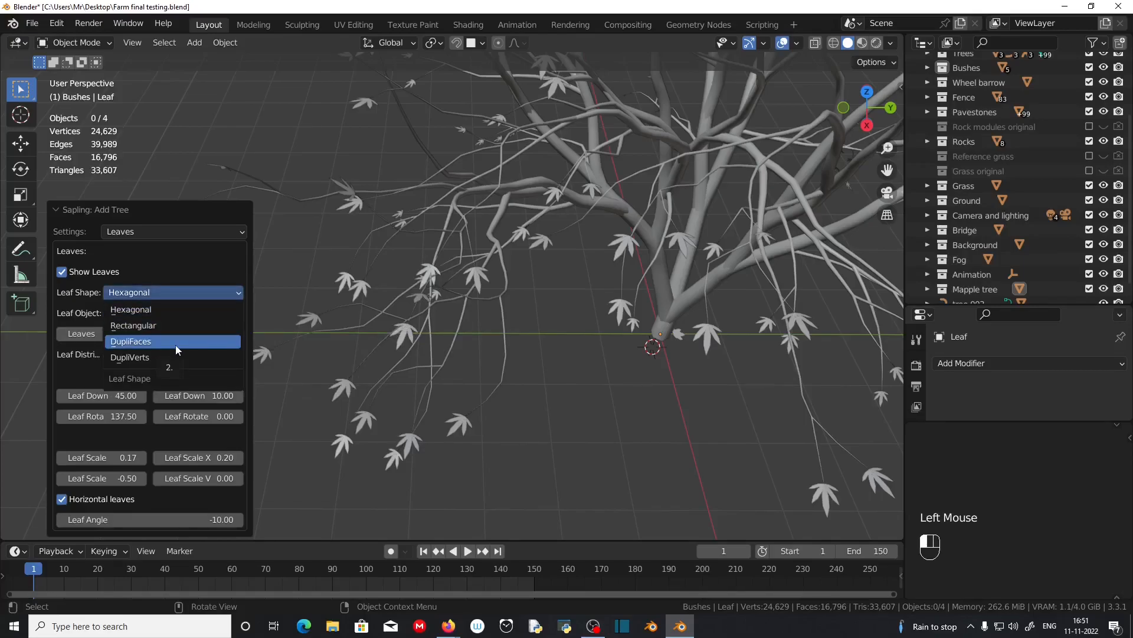
{"action": "left_click", "coordinate": [176, 345]}
{"action": "left_click", "coordinate": [186, 314]}
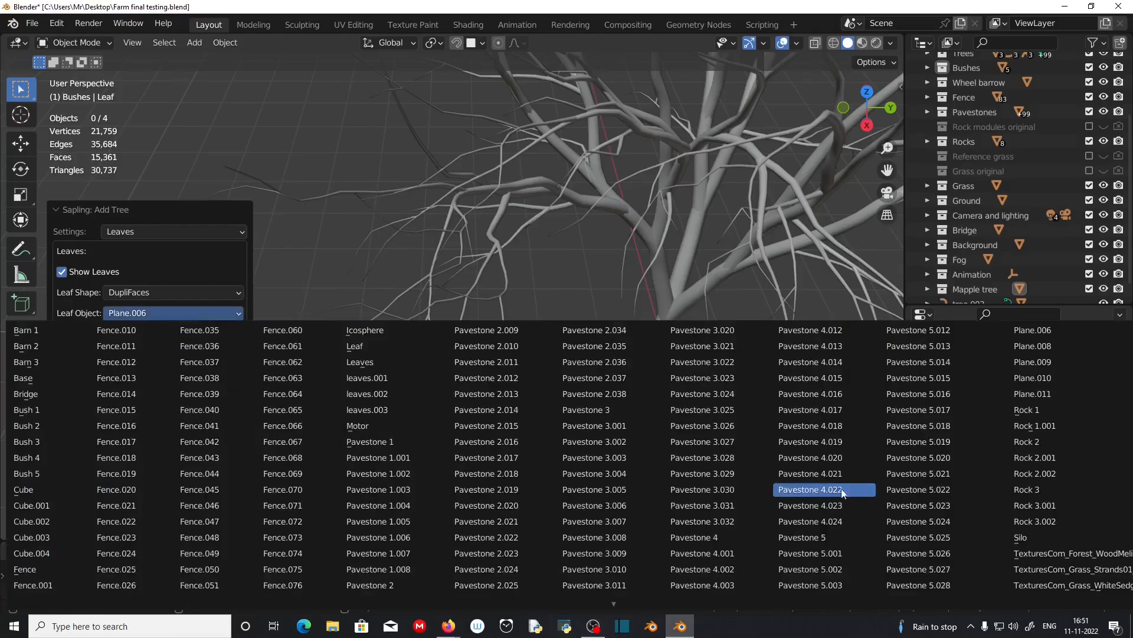
{"action": "left_click", "coordinate": [387, 346]}
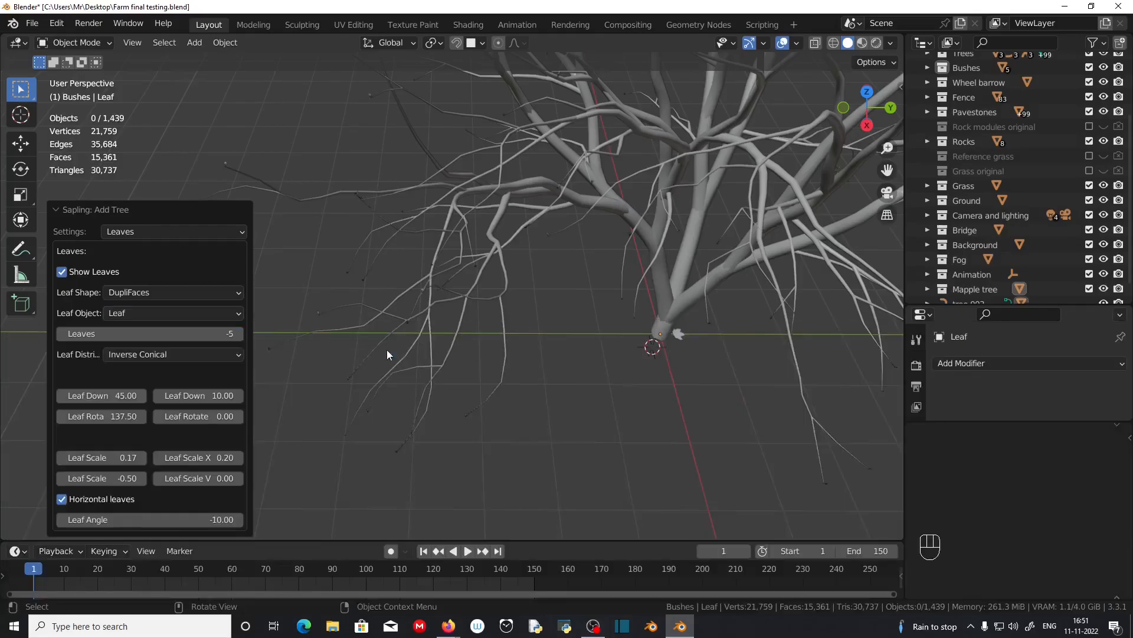
{"action": "middle_click_drag", "start_coordinate": [387, 399], "coordinate": [331, 390]}
{"action": "scroll", "coordinate": [330, 390], "scroll_direction": "down", "scroll_amount": 1}
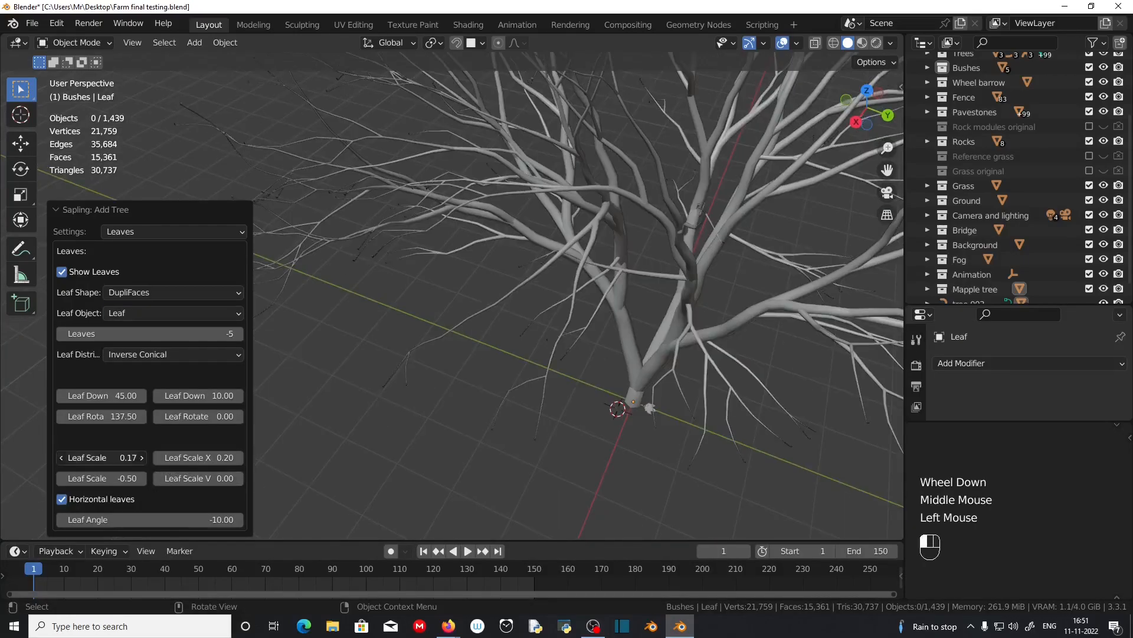
- Raise the leaf scale to about 1.91 and disable Horizontal leaves
{"action": "left_click_drag", "start_coordinate": [101, 458], "coordinate": [174, 458]}
{"action": "mouse_move", "coordinate": [726, 312]}
{"action": "middle_mouse_down"}
{"action": "mouse_move", "coordinate": [752, 300]}
{"action": "mouse_move", "coordinate": [708, 319]}
{"action": "middle_mouse_up"}
{"action": "scroll", "coordinate": [736, 302], "scroll_direction": "down", "scroll_amount": 2}
{"action": "scroll", "coordinate": [708, 318], "scroll_direction": "up", "scroll_amount": 1}
{"action": "middle_click_drag", "start_coordinate": [709, 319], "coordinate": [697, 325]}
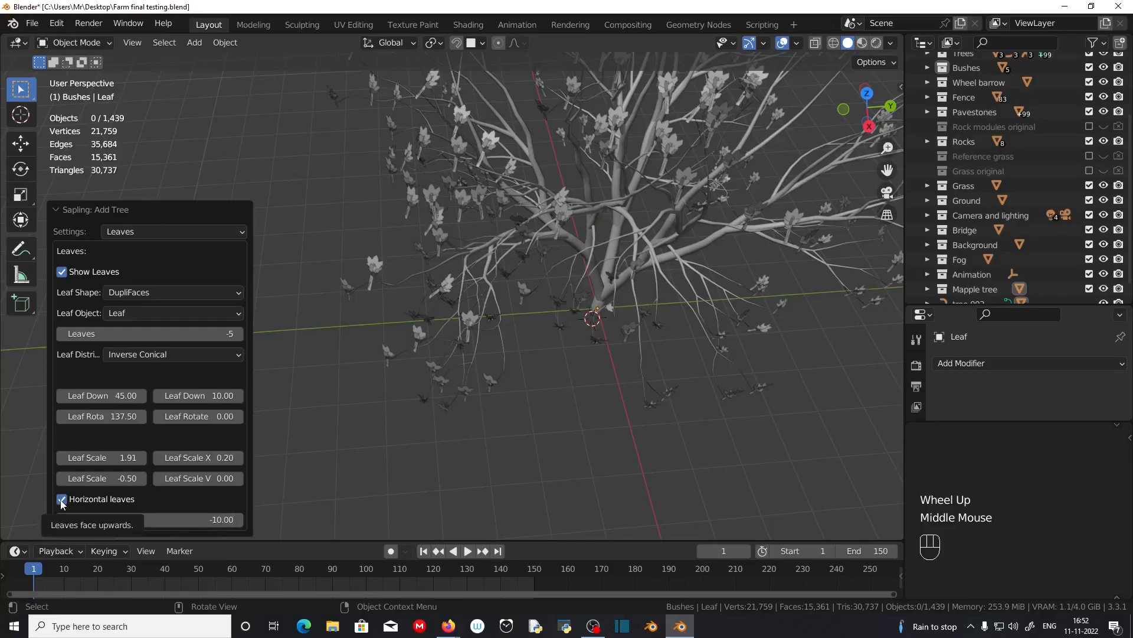
{"action": "left_click", "coordinate": [62, 499]}
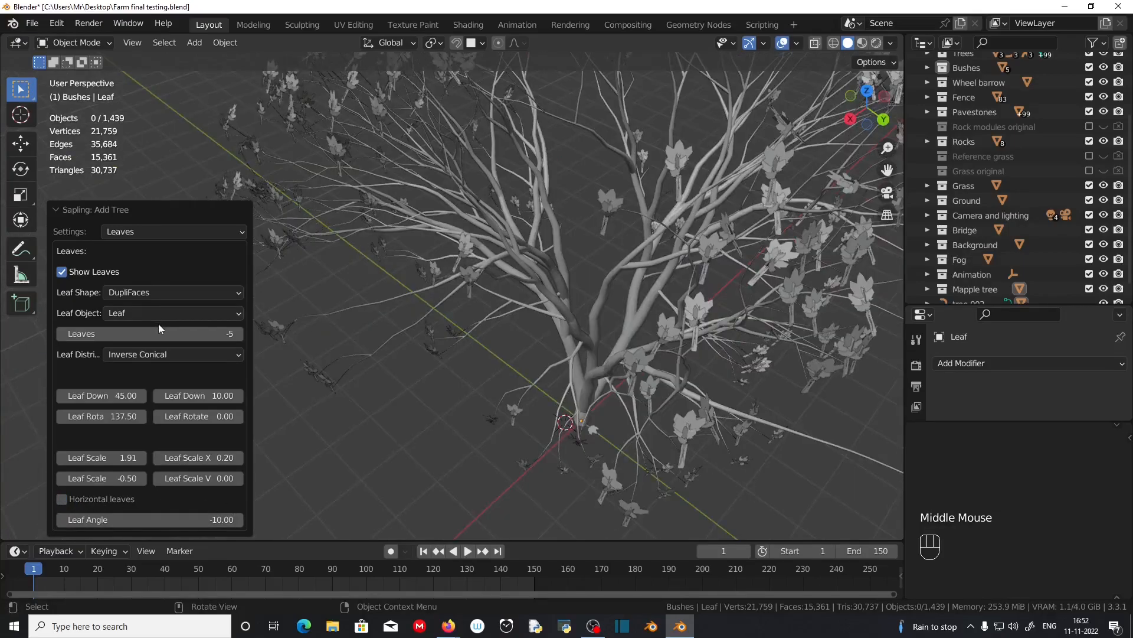
- Set the sapling's Leaves value to 50 for denser foliage
{"action": "left_click_drag", "start_coordinate": [160, 334], "coordinate": [161, 334]}
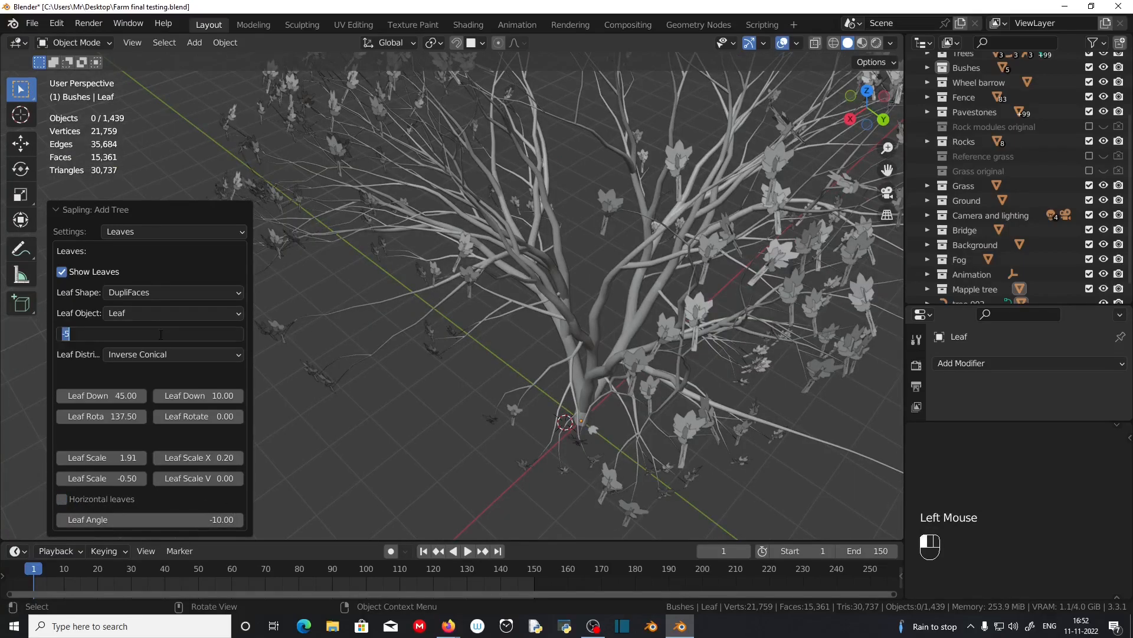
{"action": "middle_click_drag", "start_coordinate": [590, 466], "coordinate": [378, 496]}
{"action": "left_click", "coordinate": [197, 332]}
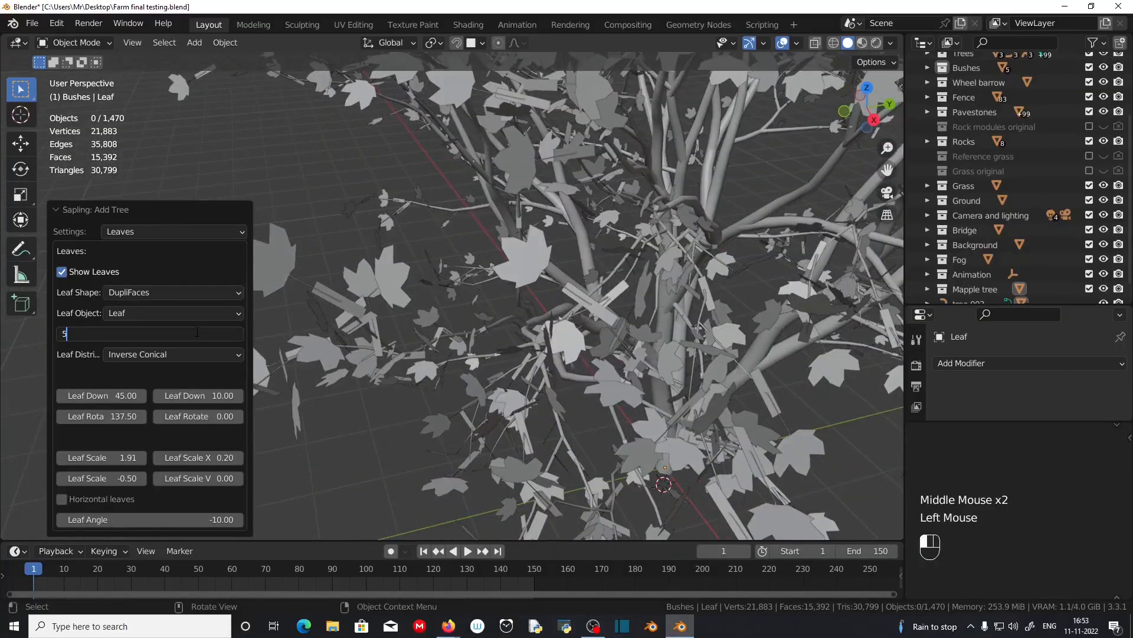
{"action": "type", "text": "50"}
{"action": "key", "text": "Return"}
{"action": "scroll", "coordinate": [576, 349], "scroll_direction": "down", "scroll_amount": 3}
{"action": "middle_click_drag", "start_coordinate": [576, 350], "coordinate": [519, 354]}
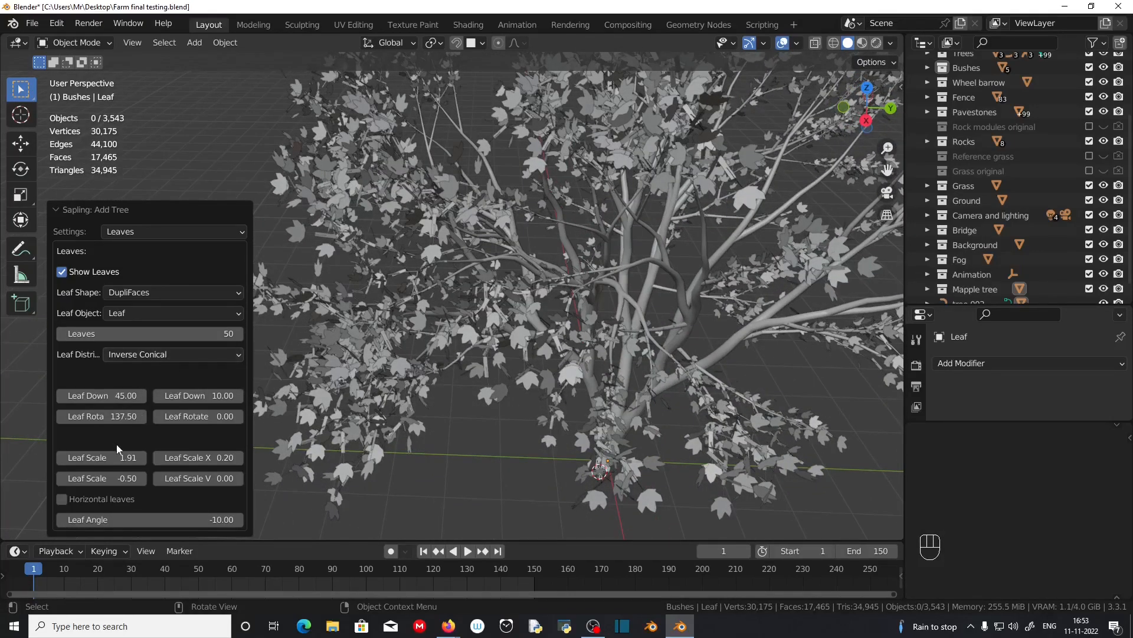
- Set the leaf scale to 2.00 and check the foliage around the tree
{"action": "left_click", "coordinate": [121, 458]}
{"action": "type", "text": "2"}
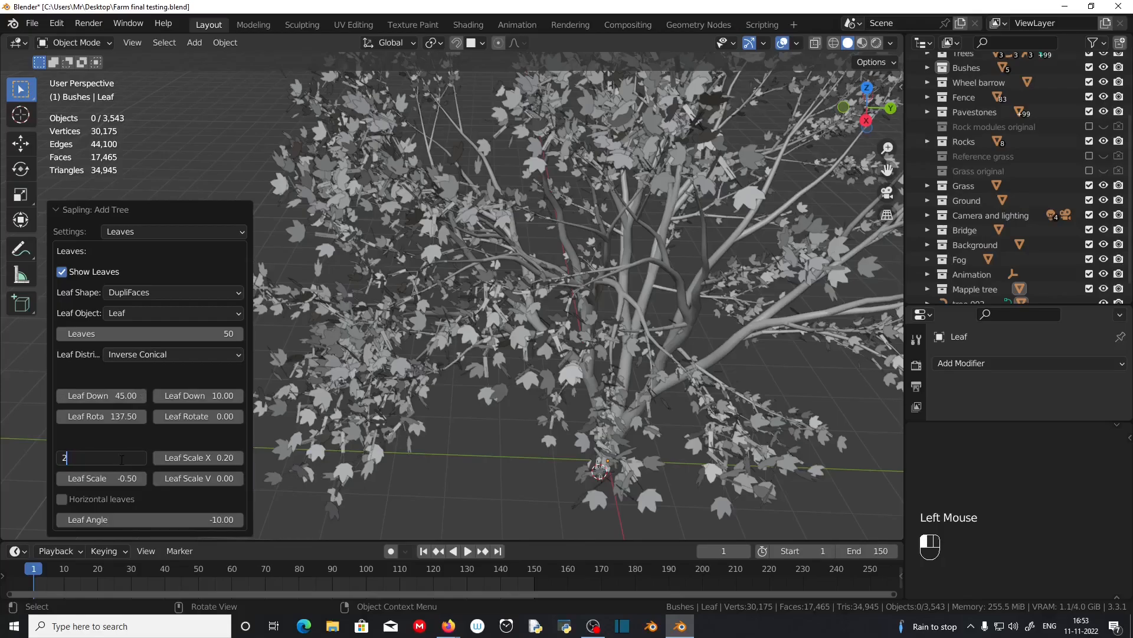
{"action": "middle_click_drag", "start_coordinate": [271, 407], "coordinate": [403, 364]}
{"action": "scroll", "coordinate": [510, 385], "scroll_direction": "down", "scroll_amount": 2}
{"action": "middle_click_drag", "start_coordinate": [510, 385], "coordinate": [567, 396]}
- Enable Use Armature in the sapling's Armature settings
{"action": "left_click", "coordinate": [141, 232]}
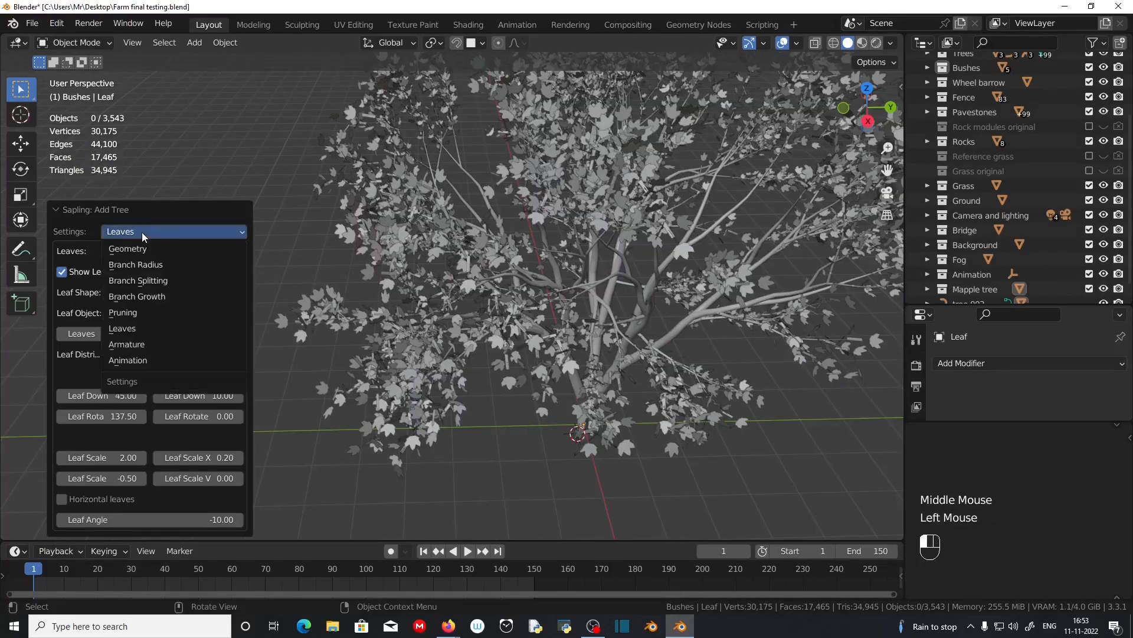
{"action": "left_click", "coordinate": [147, 343]}
{"action": "left_click", "coordinate": [61, 378]}
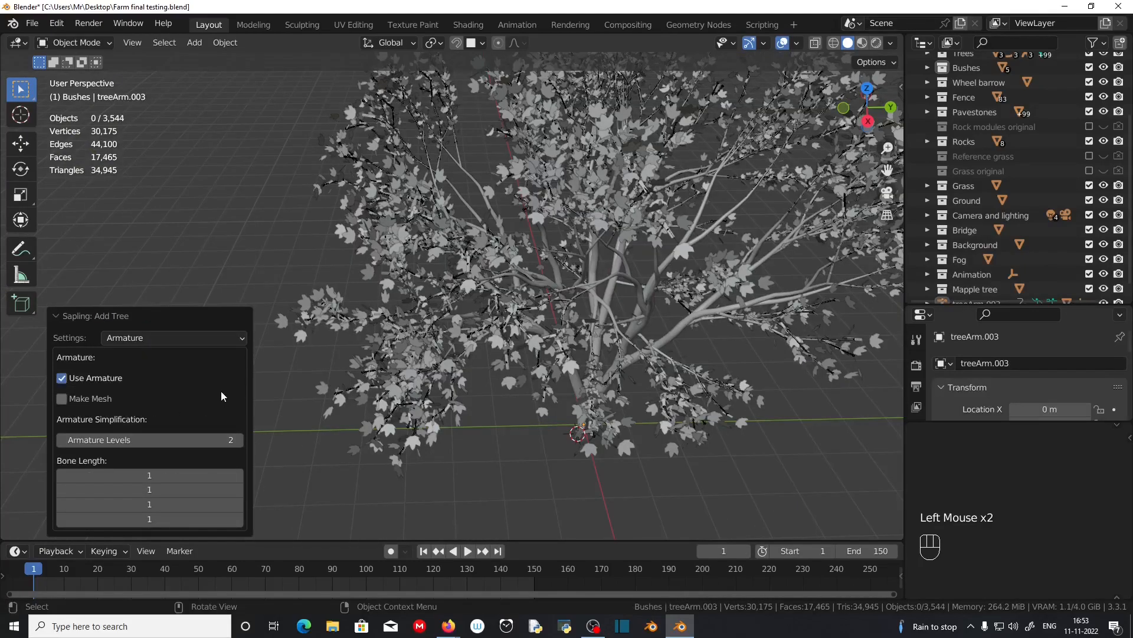
- Enable Armature Animation and Leaf Animation in the sapling's Animation settings
{"action": "left_click", "coordinate": [179, 340]}
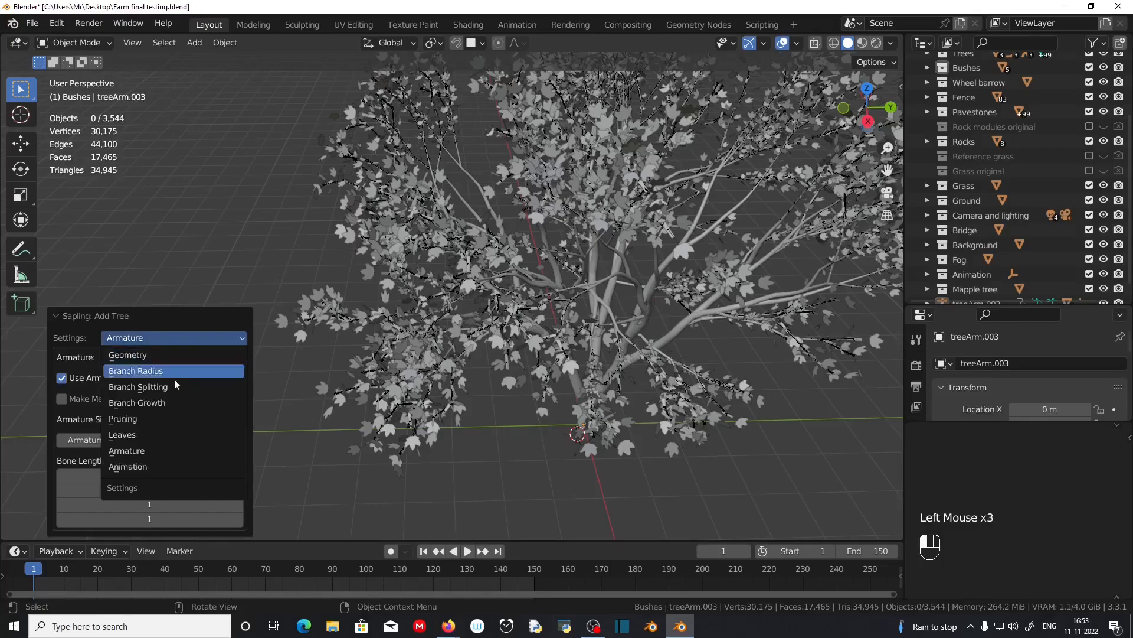
{"action": "left_click", "coordinate": [169, 464]}
{"action": "left_click", "coordinate": [61, 292]}
{"action": "left_click", "coordinate": [61, 313]}
{"action": "middle_click_drag", "start_coordinate": [307, 354], "coordinate": [556, 367]}
{"action": "scroll", "coordinate": [602, 409], "scroll_direction": "down", "scroll_amount": 2}
{"action": "scroll", "coordinate": [558, 381], "scroll_direction": "up", "scroll_amount": 2}
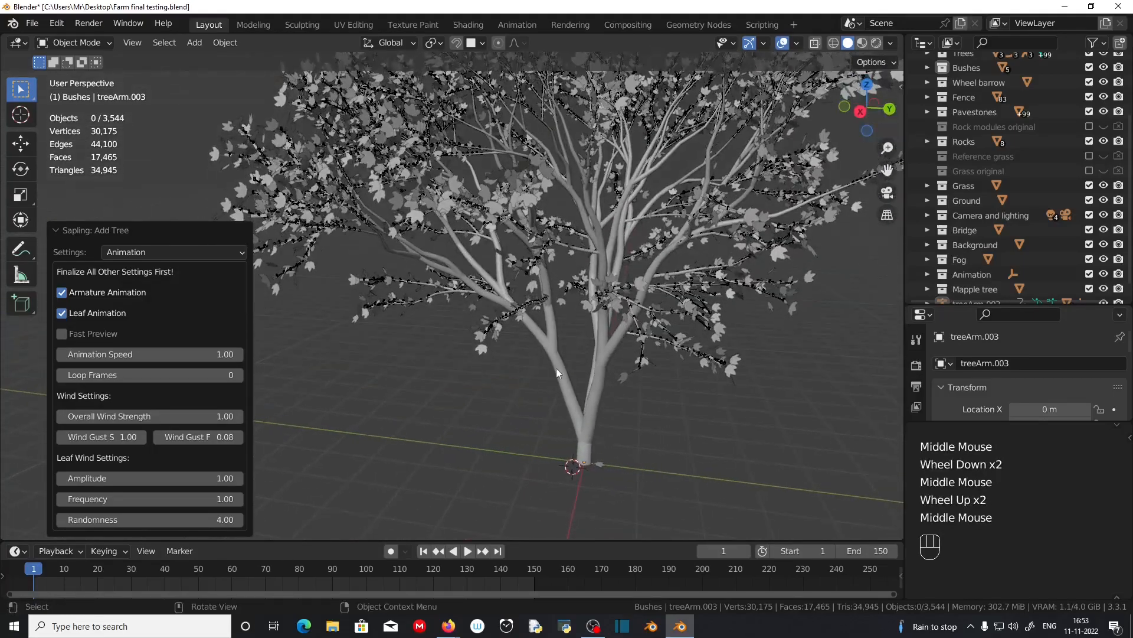
- Select the tree's trunk and branches and assign the existing Material.002 to it in the Shading workspace
{"action": "left_click", "coordinate": [569, 381]}
{"action": "middle_click_drag", "start_coordinate": [498, 322], "coordinate": [413, 29]}
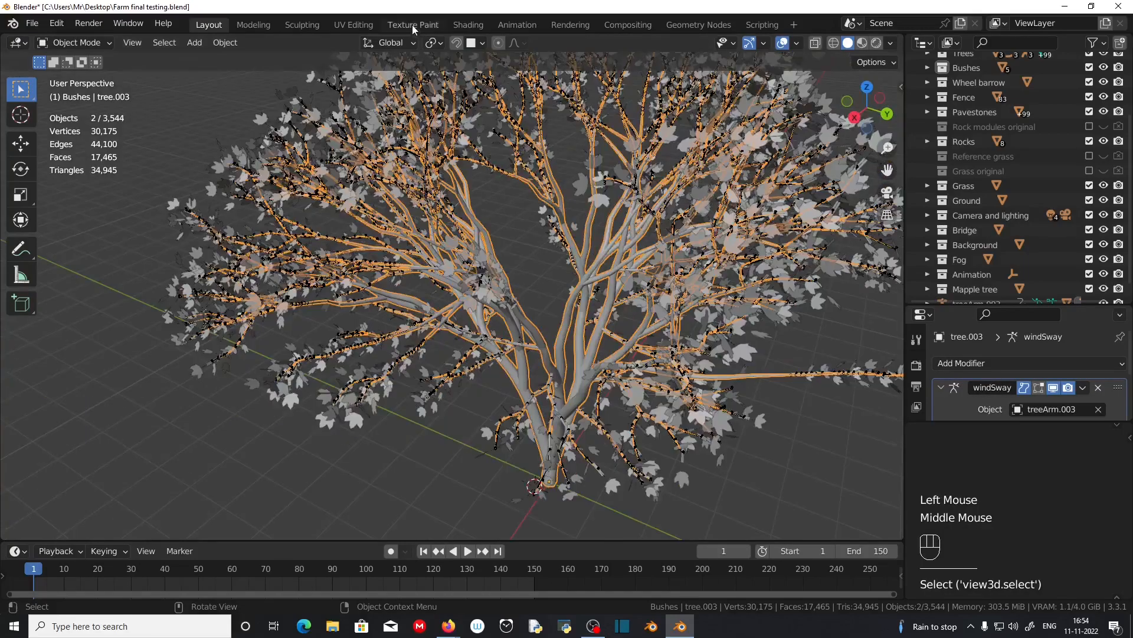
{"action": "left_click", "coordinate": [468, 24]}
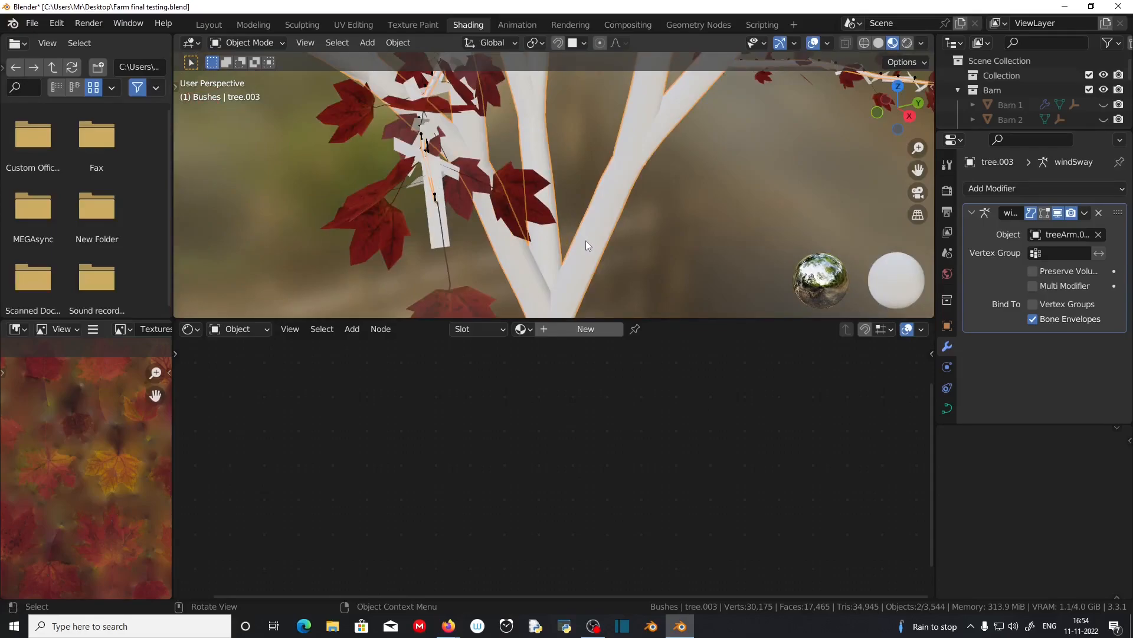
{"action": "left_click", "coordinate": [531, 329]}
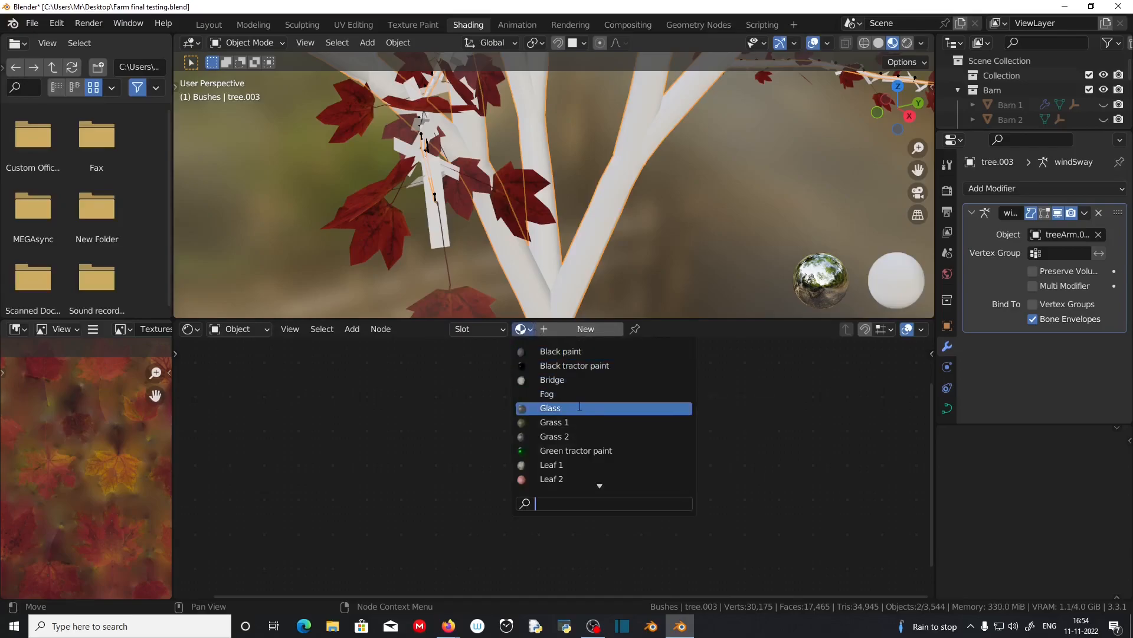
{"action": "scroll", "coordinate": [590, 412], "scroll_direction": "down", "scroll_amount": 9}
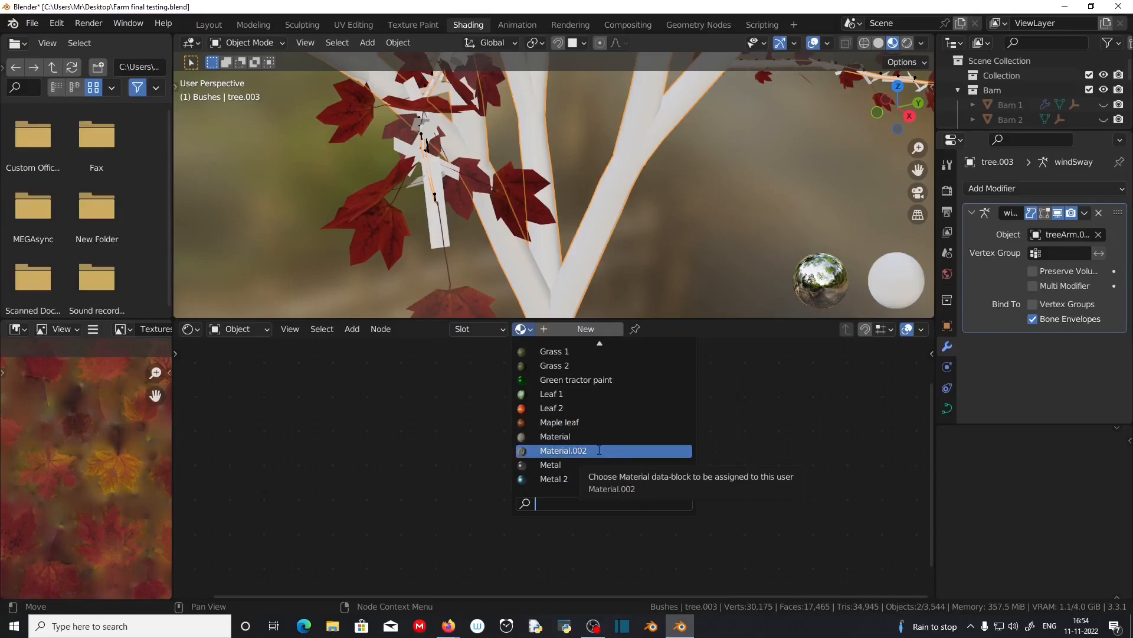
{"action": "left_click", "coordinate": [599, 453]}
{"action": "middle_click_drag", "start_coordinate": [597, 247], "coordinate": [545, 246]}
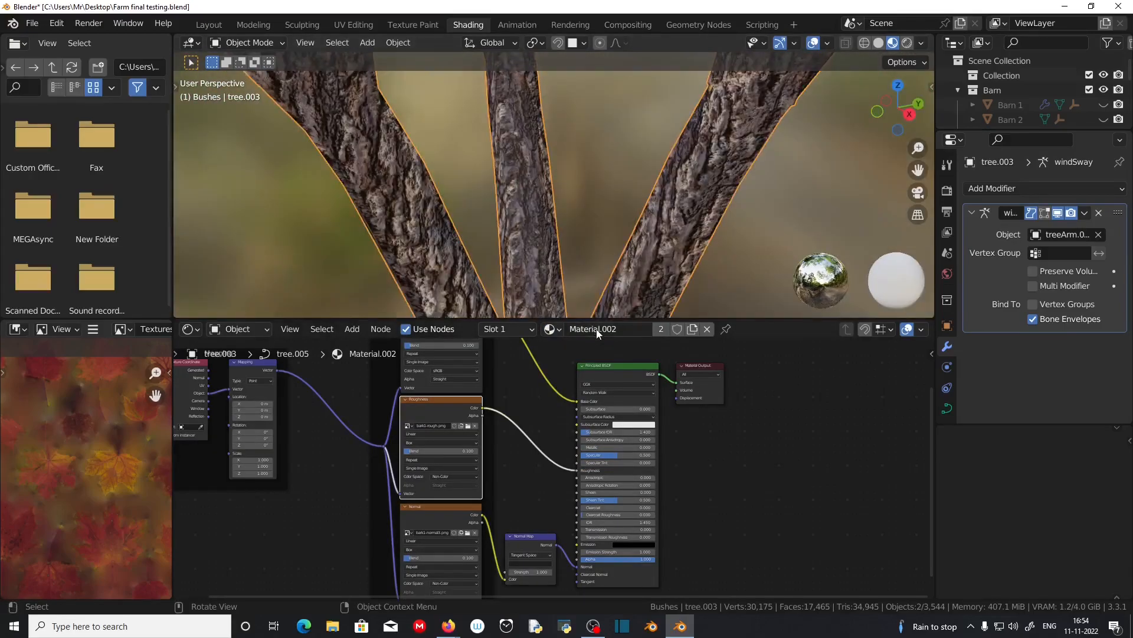
- Rename the trunk's material as Bark tree
{"action": "left_click", "coordinate": [596, 329]}
{"action": "type", "text": "Bark tree"}
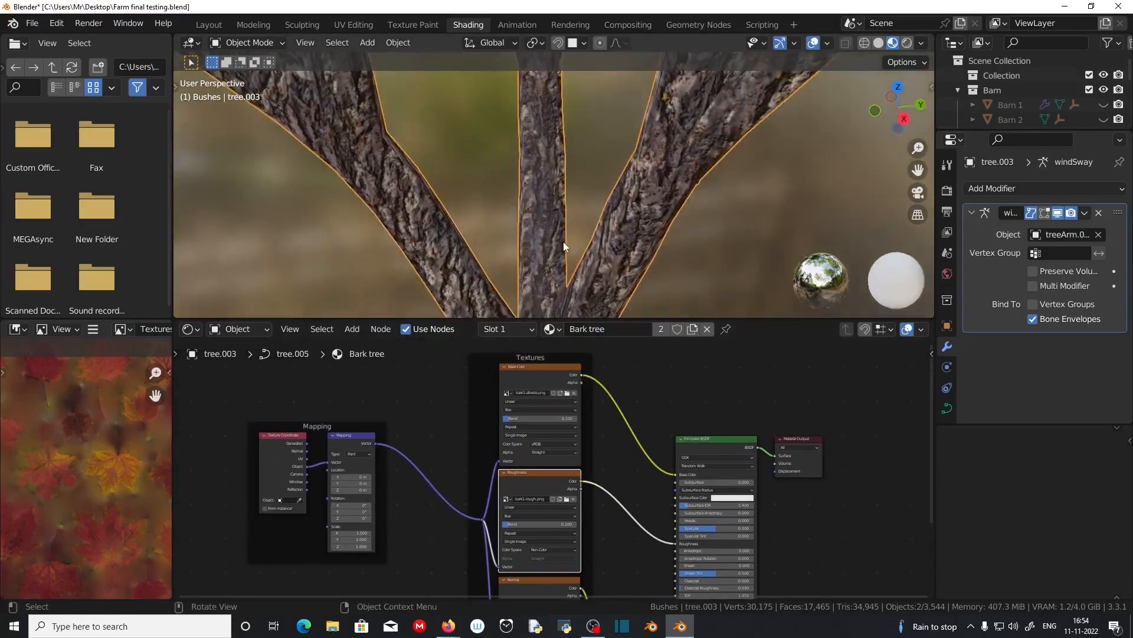
{"action": "middle_click_drag", "start_coordinate": [563, 242], "coordinate": [549, 231]}
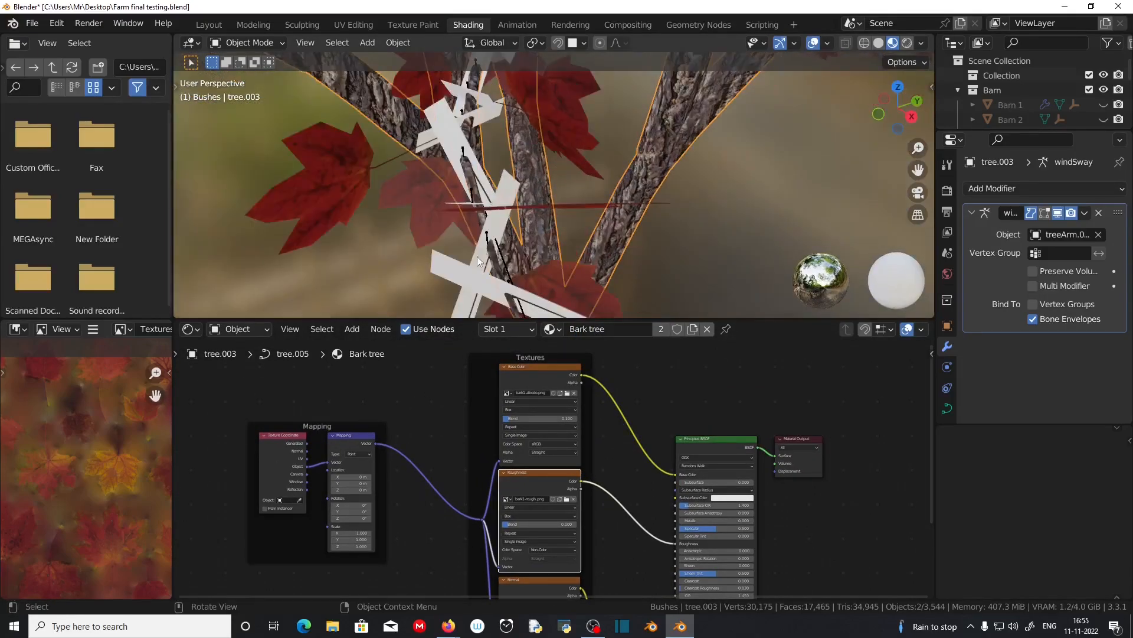
- Select the leaves object with the white strips, preview it in rendered shading, and create a new material for it
{"action": "left_click", "coordinate": [452, 274]}
{"action": "left_click", "coordinate": [907, 42]}
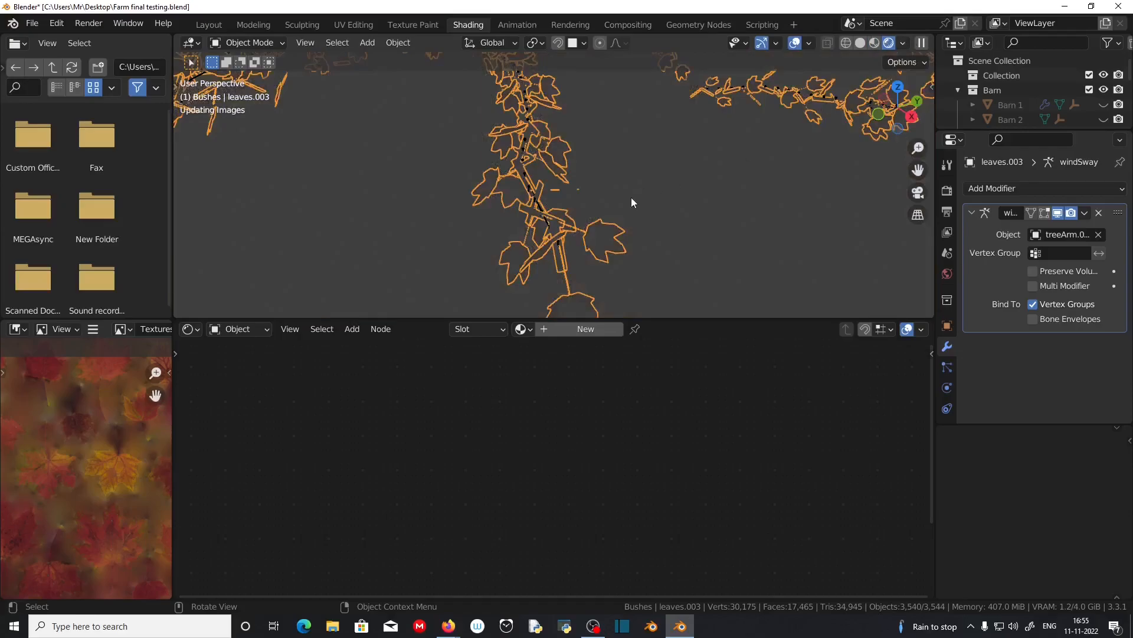
{"action": "scroll", "coordinate": [419, 270], "scroll_direction": "up", "scroll_amount": 2}
{"action": "scroll", "coordinate": [408, 234], "scroll_direction": "down", "scroll_amount": 2}
{"action": "middle_click_drag", "start_coordinate": [408, 234], "coordinate": [410, 221]}
{"action": "scroll", "coordinate": [475, 213], "scroll_direction": "up", "scroll_amount": 2}
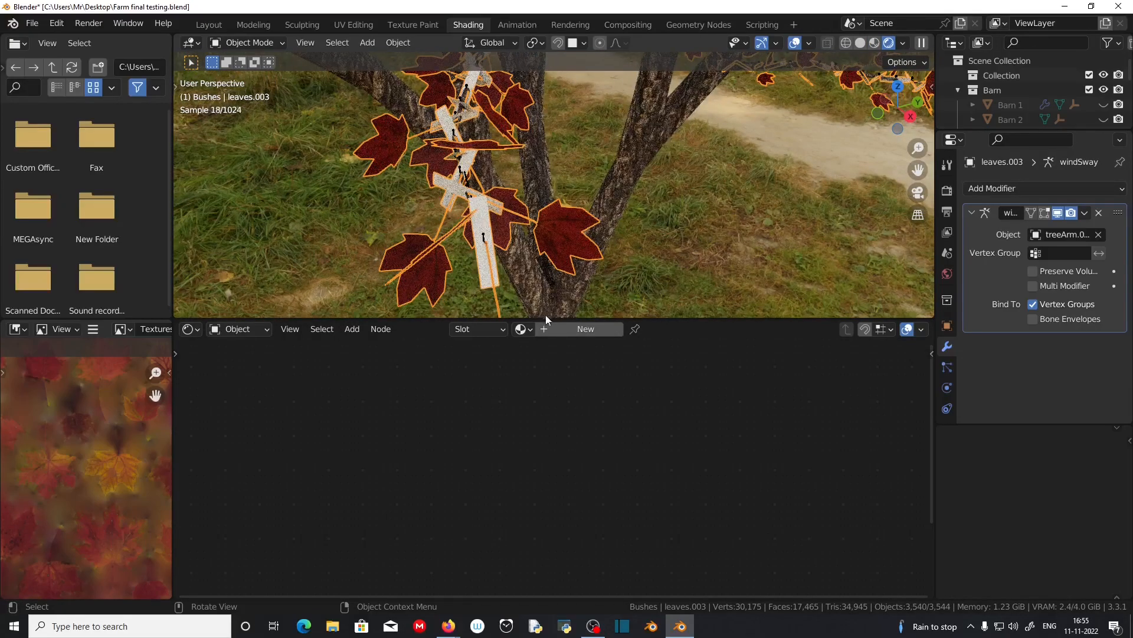
{"action": "left_click", "coordinate": [555, 330]}
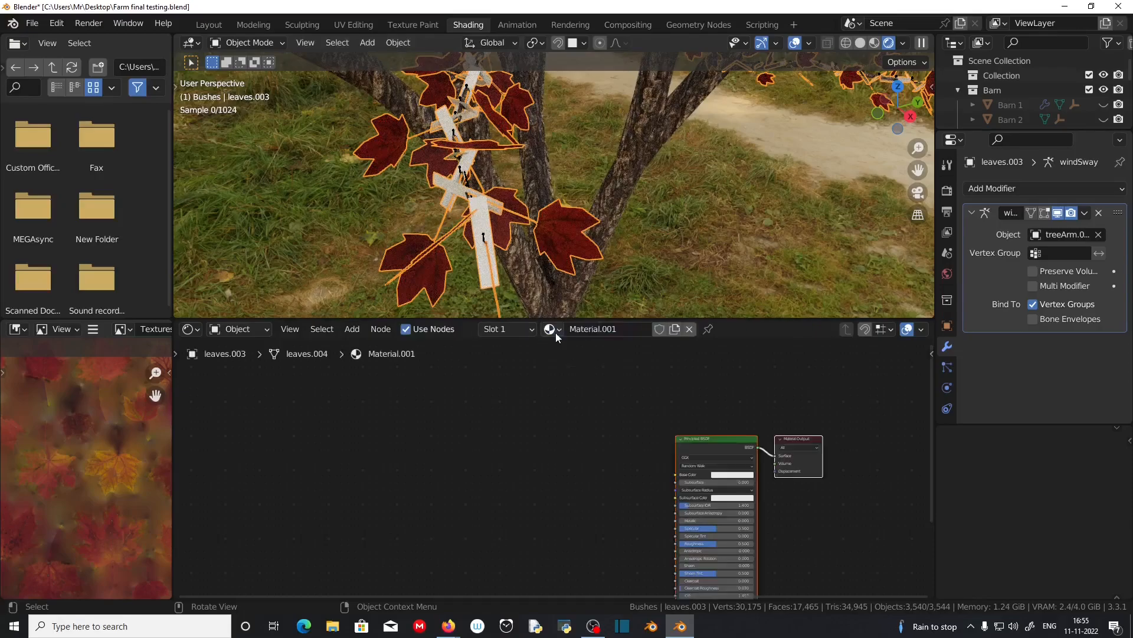
- Rename the leaves object's new material as Leaf transparent
{"action": "middle_click_drag", "start_coordinate": [650, 431], "coordinate": [508, 346]}
{"action": "scroll", "coordinate": [618, 378], "scroll_direction": "up", "scroll_amount": 4}
{"action": "scroll", "coordinate": [593, 359], "scroll_direction": "up", "scroll_amount": 2}
{"action": "left_click", "coordinate": [592, 329]}
{"action": "type", "text": "L"}
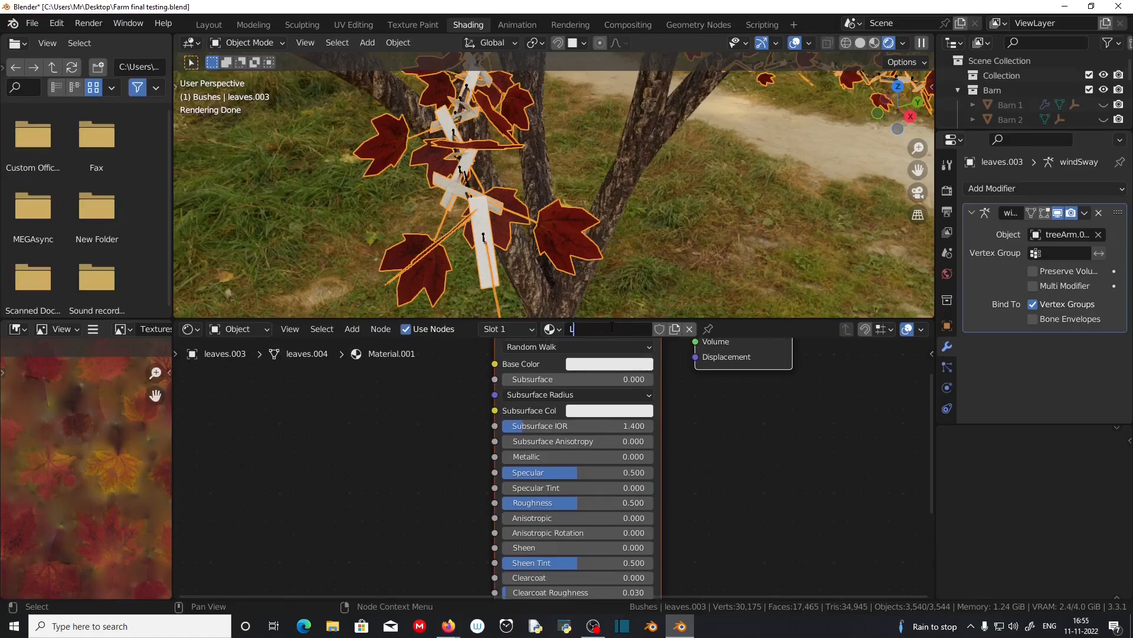
{"action": "type", "text": "eaf  transparent"}
{"action": "key", "text": "Return"}
- Set the Principled BSDF alpha of the Leaf transparent material to 0 and deselect the leaves object
{"action": "middle_click_drag", "start_coordinate": [695, 474], "coordinate": [699, 344]}
{"action": "middle_click_drag", "start_coordinate": [708, 518], "coordinate": [727, 411]}
{"action": "left_click_drag", "start_coordinate": [661, 457], "coordinate": [510, 456]}
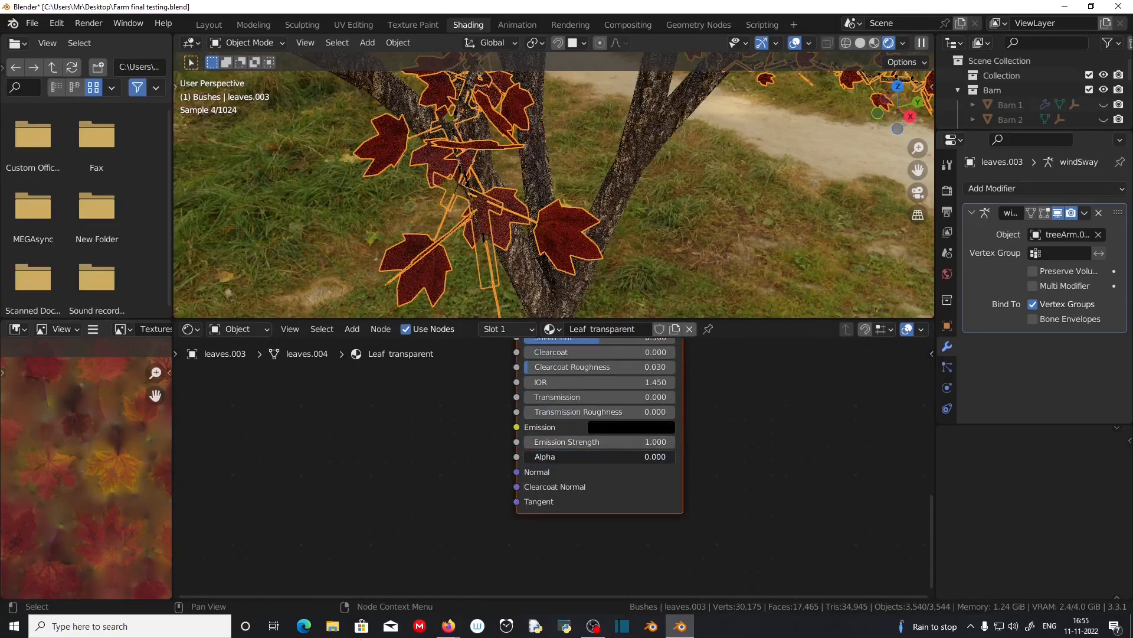
{"action": "left_click", "coordinate": [777, 201]}
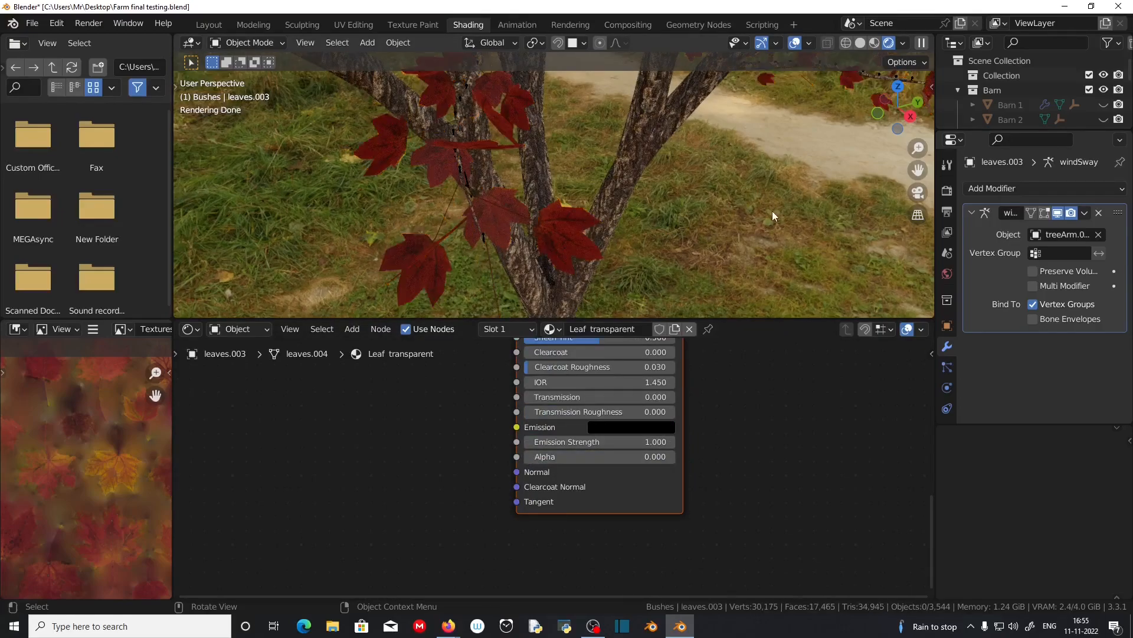
- Return to the Layout workspace and show the whole tree in Material Preview shading
{"action": "scroll", "coordinate": [772, 210], "scroll_direction": "down", "scroll_amount": 3}
{"action": "left_click", "coordinate": [209, 25]}
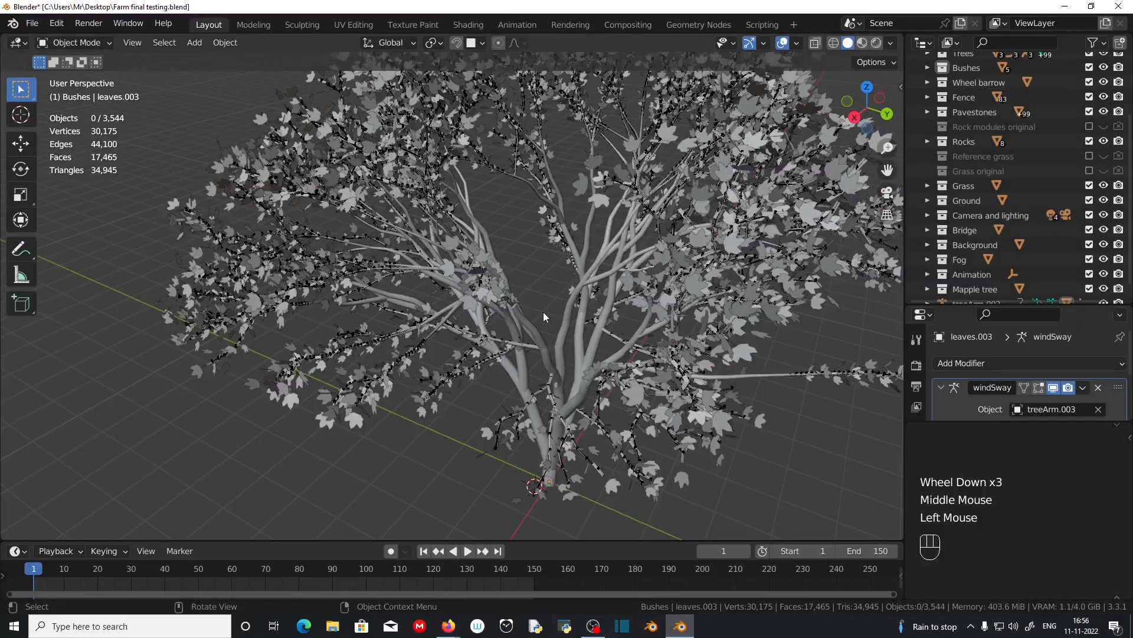
{"action": "scroll", "coordinate": [543, 312], "scroll_direction": "down", "scroll_amount": 2}
{"action": "left_click", "coordinate": [861, 43]}
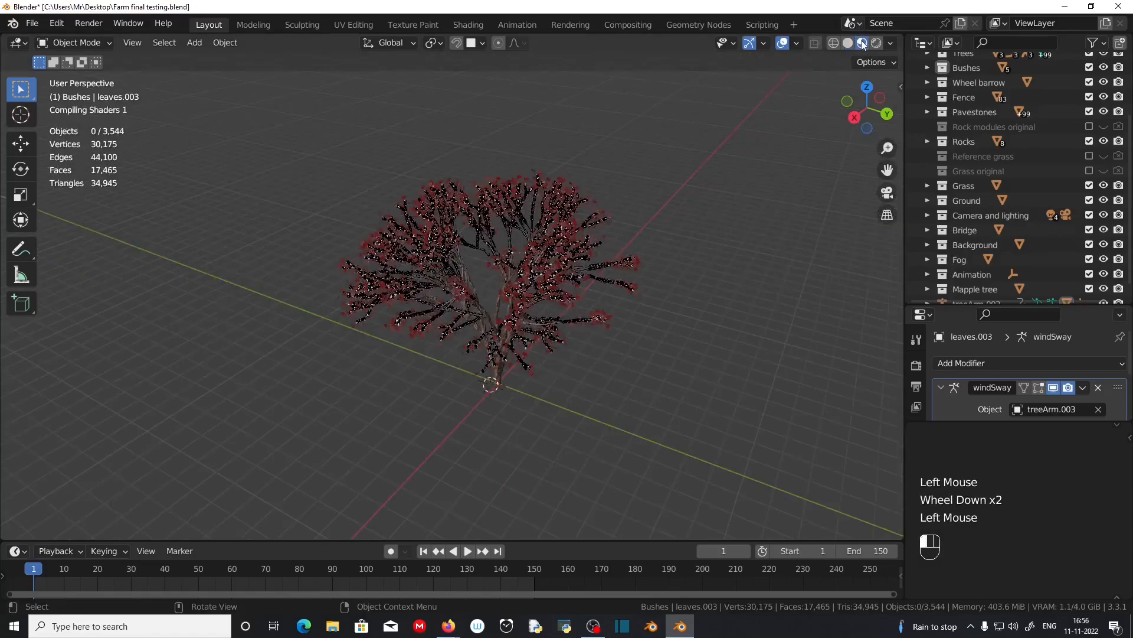
- Select the whole maple tree and unhide all hidden objects of the farm scene
{"action": "scroll", "coordinate": [590, 354], "scroll_direction": "up", "scroll_amount": 2}
{"action": "scroll", "coordinate": [696, 387], "scroll_direction": "down", "scroll_amount": 2}
{"action": "left_click", "coordinate": [695, 386]}
{"action": "middle_click_drag", "start_coordinate": [696, 386], "coordinate": [473, 266]}
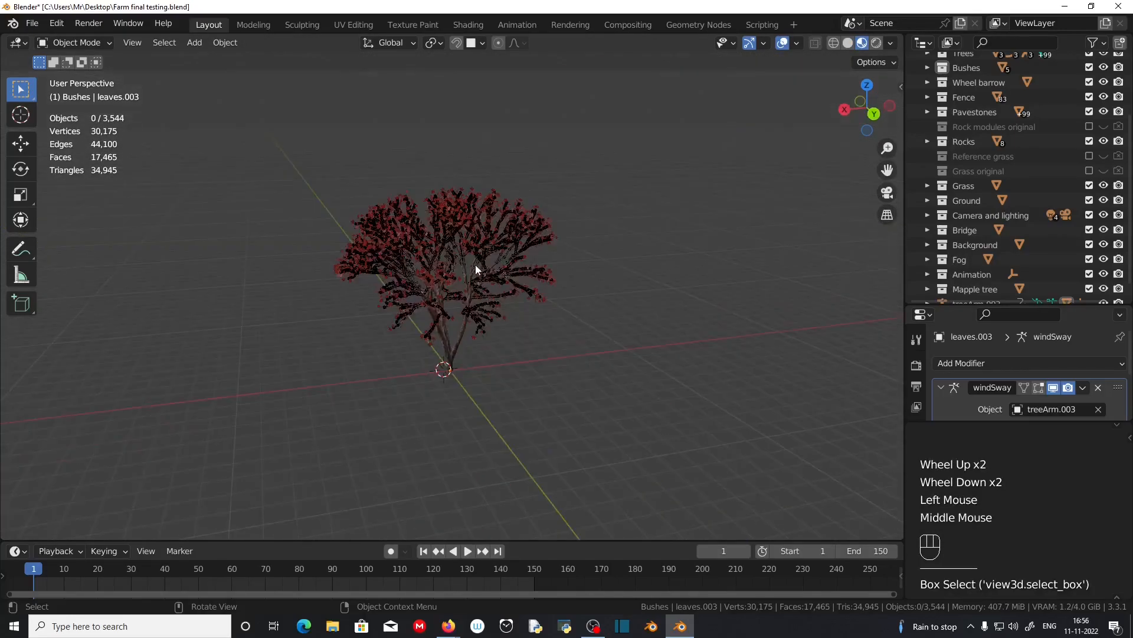
{"action": "key", "text": "a"}
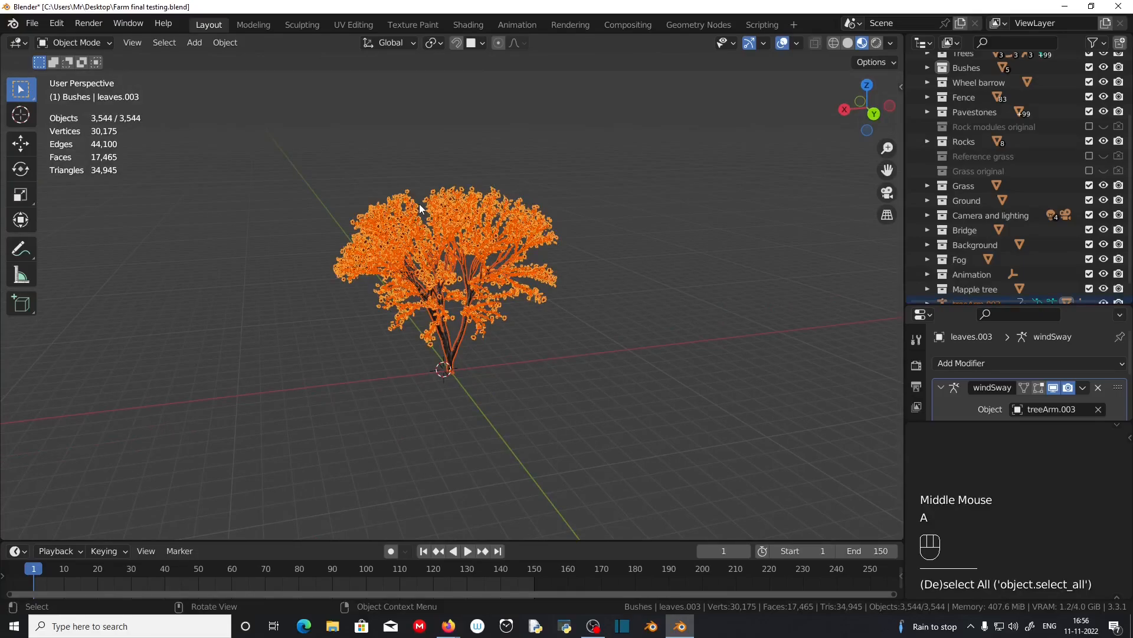
{"action": "key", "text": "alt"}
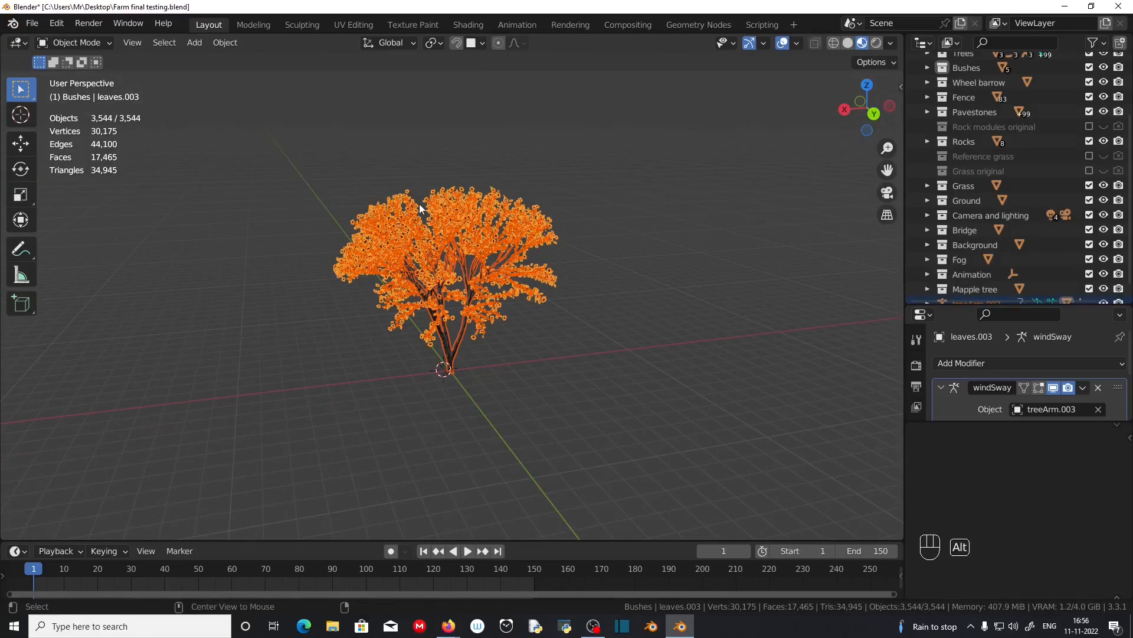
{"action": "key", "text": "alt+h"}
- Box-deselect the stray object standing apart from the maple tree, keeping the tree itself selected
{"action": "scroll", "coordinate": [472, 334], "scroll_direction": "down", "scroll_amount": 2}
{"action": "middle_click_drag", "start_coordinate": [473, 335], "coordinate": [234, 392]}
{"action": "scroll", "coordinate": [554, 391], "scroll_direction": "up", "scroll_amount": 1}
{"action": "middle_click_drag", "start_coordinate": [554, 391], "coordinate": [559, 322]}
{"action": "middle_click_drag", "start_coordinate": [556, 373], "coordinate": [713, 324]}
{"action": "left_click_drag", "start_coordinate": [275, 96], "coordinate": [358, 181]}
- In top view, move the selected maple tree about -8.8 m in X and -27.1 m in Y, near the farmhouse west of the bridge
{"action": "scroll", "coordinate": [358, 181], "scroll_direction": "down", "scroll_amount": 5}
{"action": "middle_click_drag", "start_coordinate": [358, 180], "coordinate": [447, 446]}
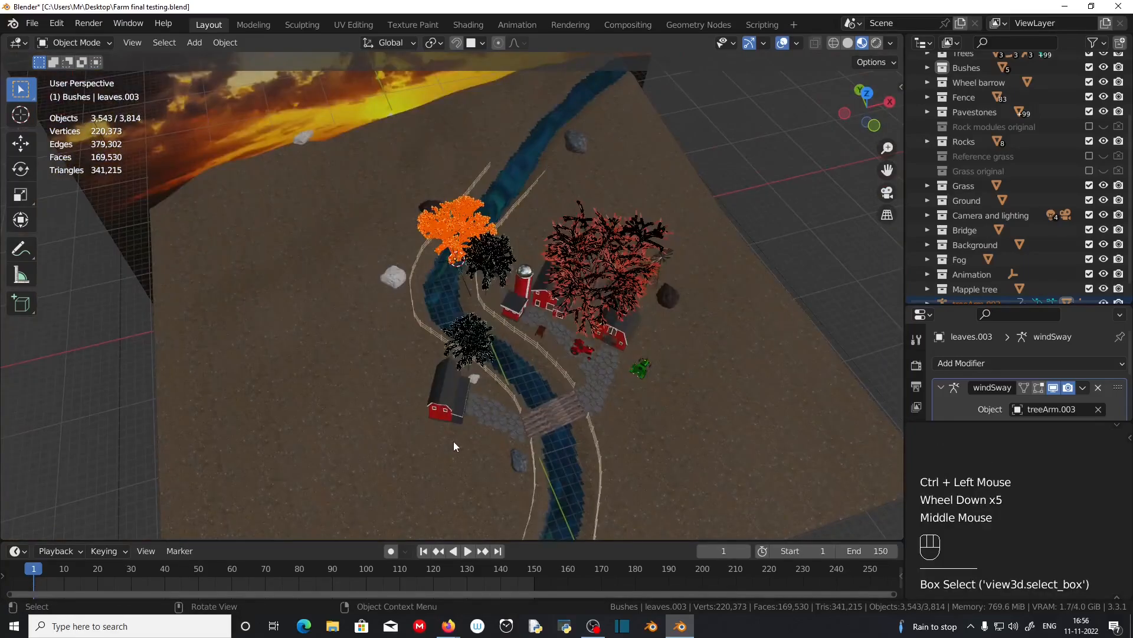
{"action": "key", "text": "KP_7"}
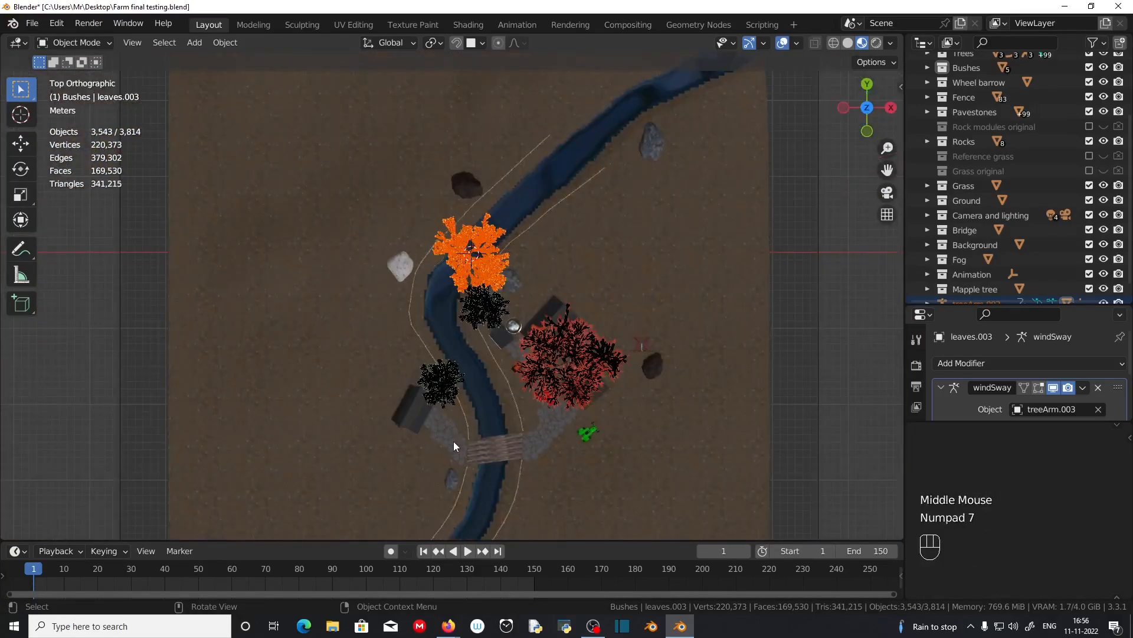
{"action": "key", "text": "g"}
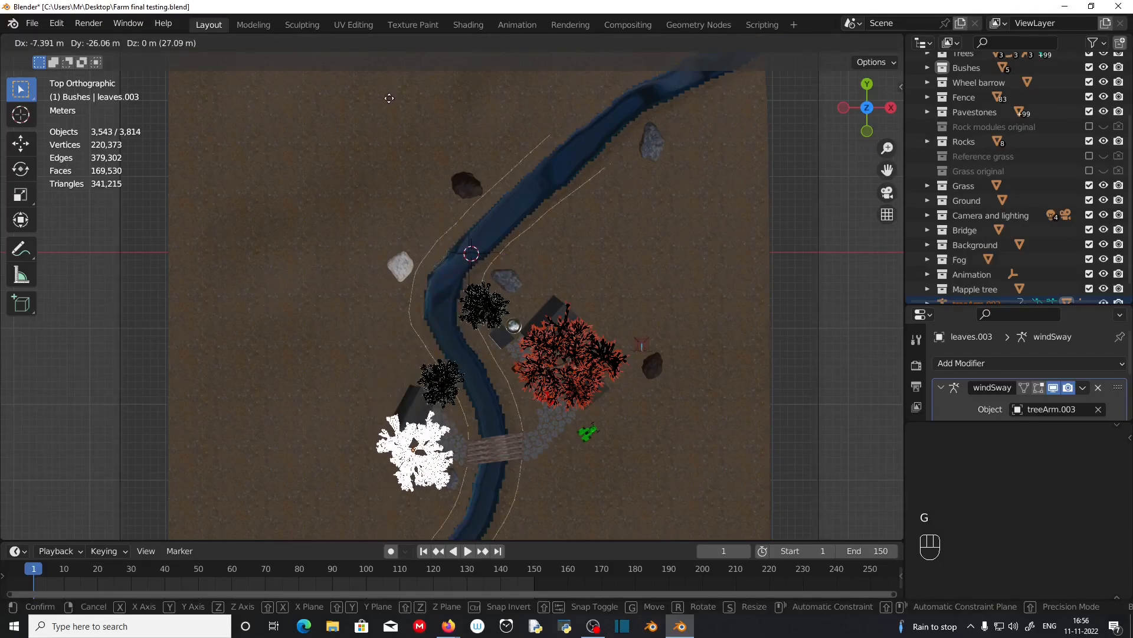
{"action": "left_click", "coordinate": [386, 104]}
- Look through the camera and shift the maple tree horizontally, with Z locked, into the frame in front of the farmhouse
{"action": "scroll", "coordinate": [414, 354], "scroll_direction": "up", "scroll_amount": 3}
{"action": "scroll", "coordinate": [413, 354], "scroll_direction": "down", "scroll_amount": 2}
{"action": "middle_click_drag", "start_coordinate": [413, 354], "coordinate": [425, 378], "text": "shift"}
{"action": "scroll", "coordinate": [436, 395], "scroll_direction": "up", "scroll_amount": 4}
{"action": "middle_click_drag", "start_coordinate": [425, 378], "coordinate": [454, 399]}
{"action": "middle_click_drag", "start_coordinate": [455, 398], "coordinate": [475, 401]}
{"action": "key", "text": "KP_0"}
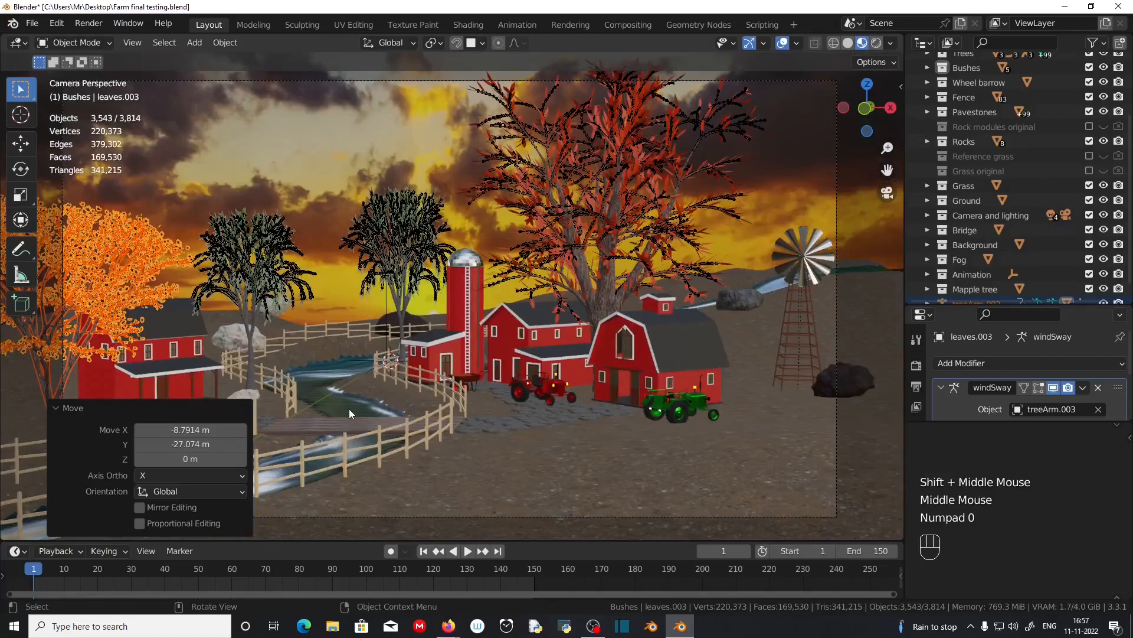
{"action": "left_click", "coordinate": [59, 407]}
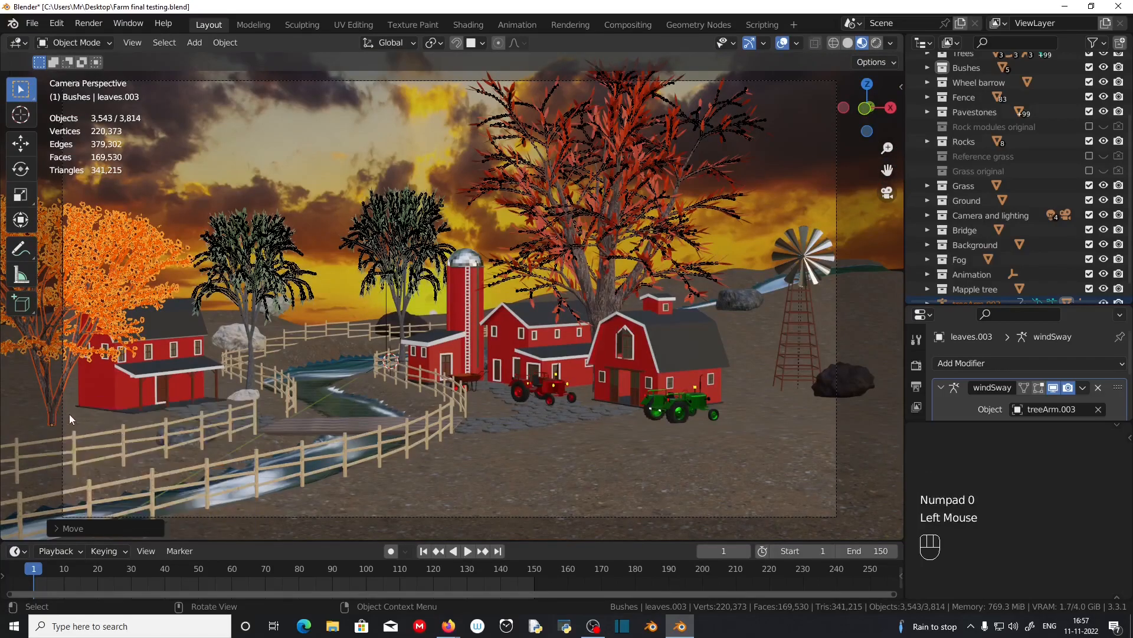
{"action": "key", "text": "g"}
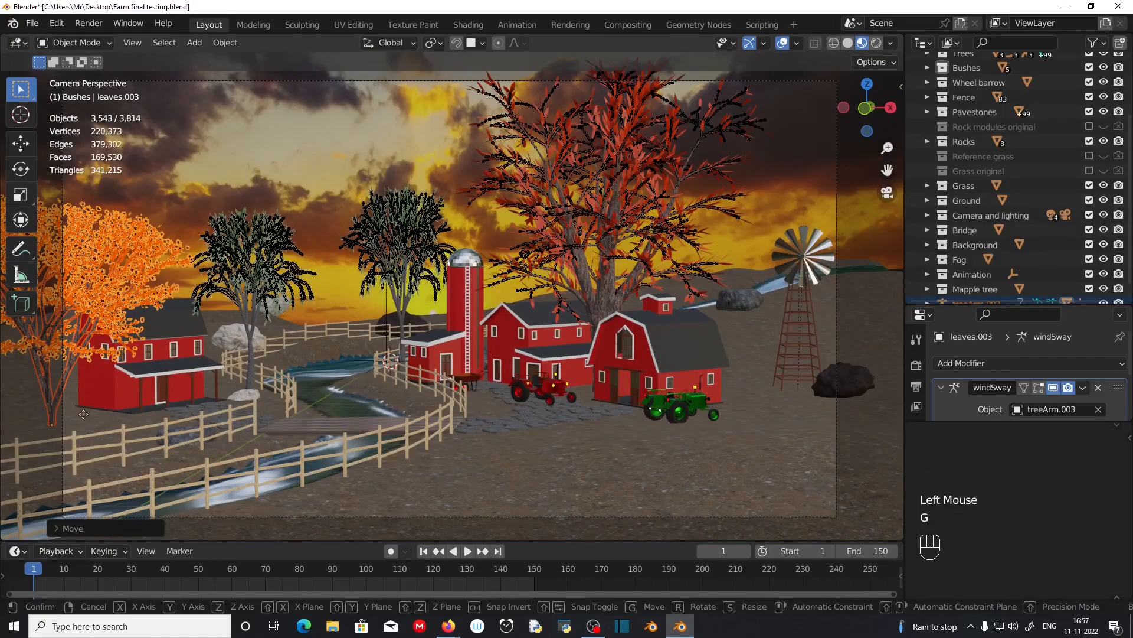
{"action": "key", "text": "shift+z"}
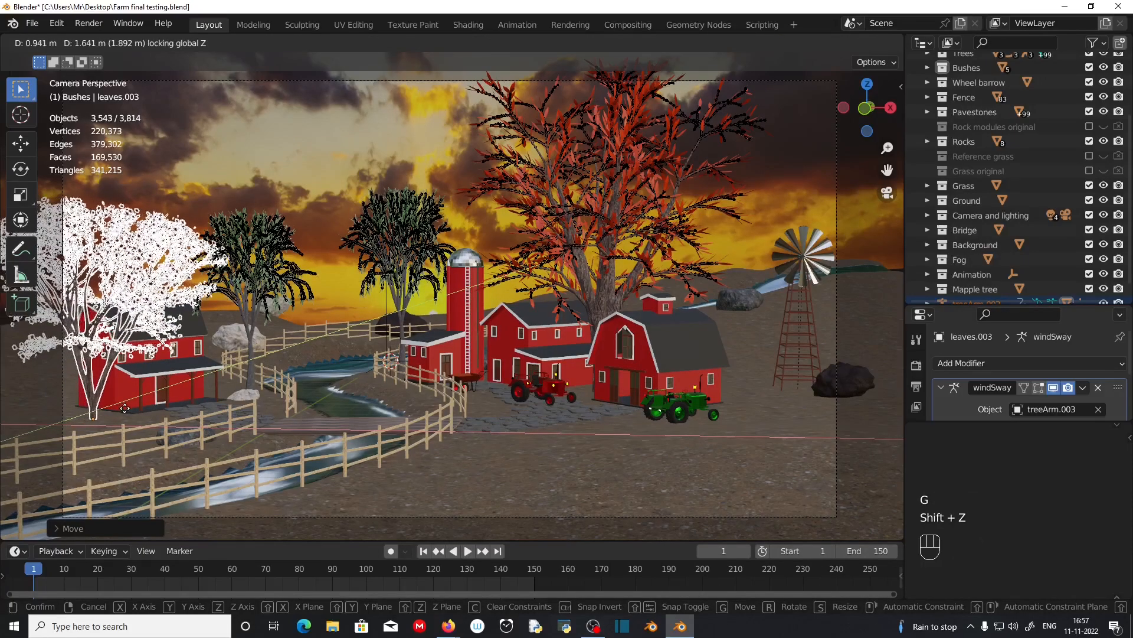
{"action": "left_click", "coordinate": [159, 346]}
- Fine-tune the maple tree's position with Z locked, bringing it closer to the farmhouse and its stone path
{"action": "middle_click_drag", "start_coordinate": [157, 349], "coordinate": [264, 375]}
{"action": "scroll", "coordinate": [264, 376], "scroll_direction": "up", "scroll_amount": 2}
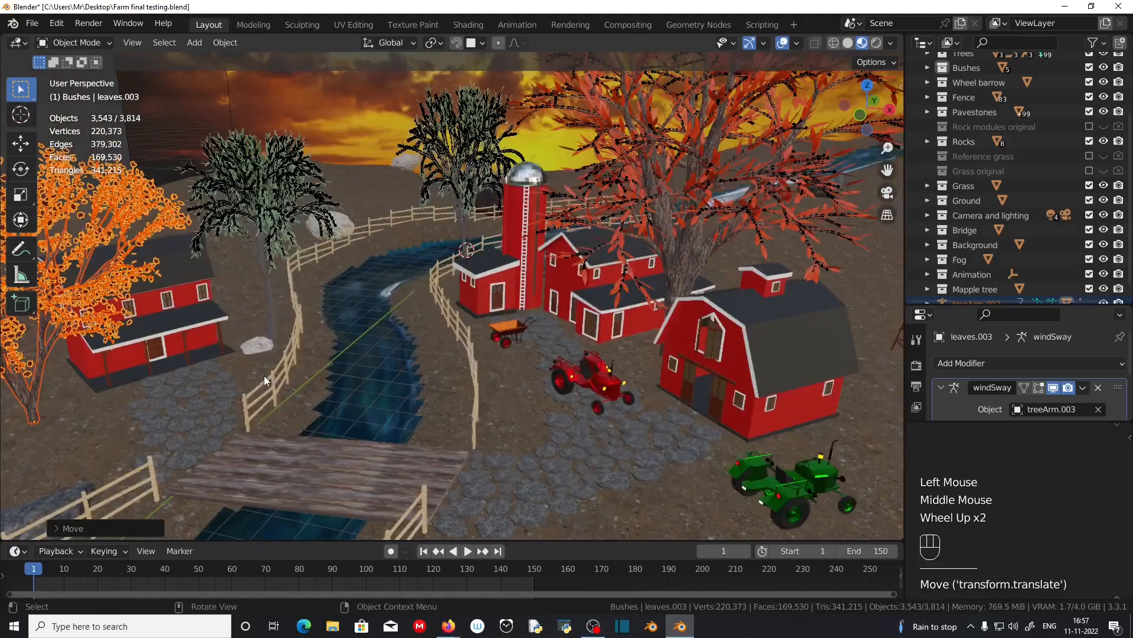
{"action": "middle_click_drag", "start_coordinate": [190, 392], "coordinate": [363, 310], "text": "shift"}
{"action": "scroll", "coordinate": [201, 369], "scroll_direction": "up", "scroll_amount": 1}
{"action": "middle_click_drag", "start_coordinate": [202, 369], "coordinate": [381, 257]}
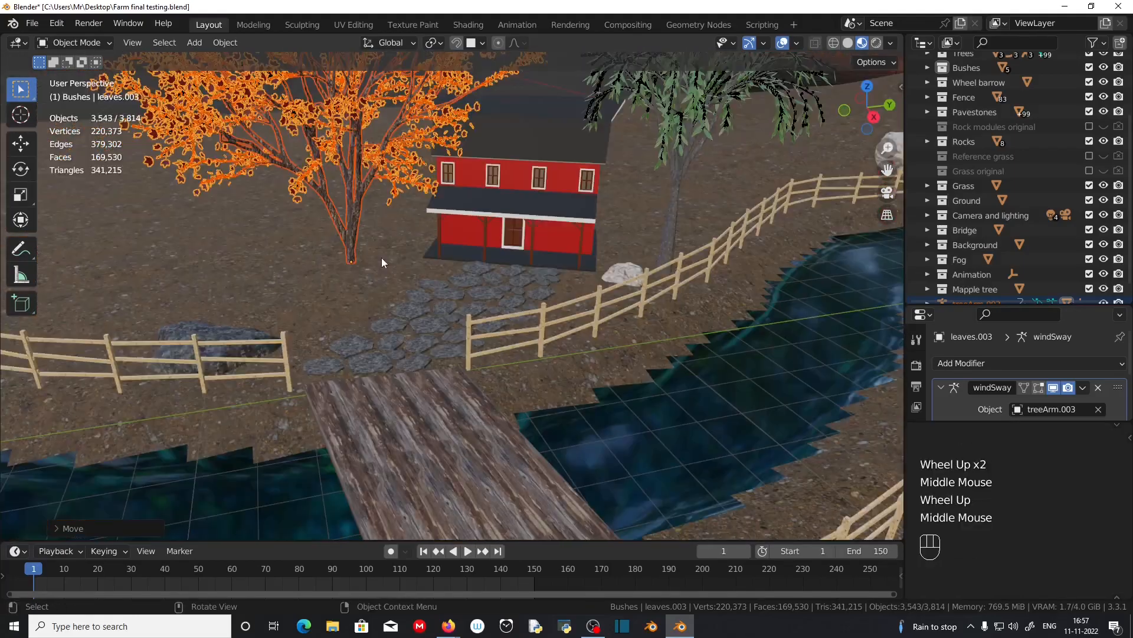
{"action": "key", "text": "g"}
{"action": "key", "text": "shift+z"}
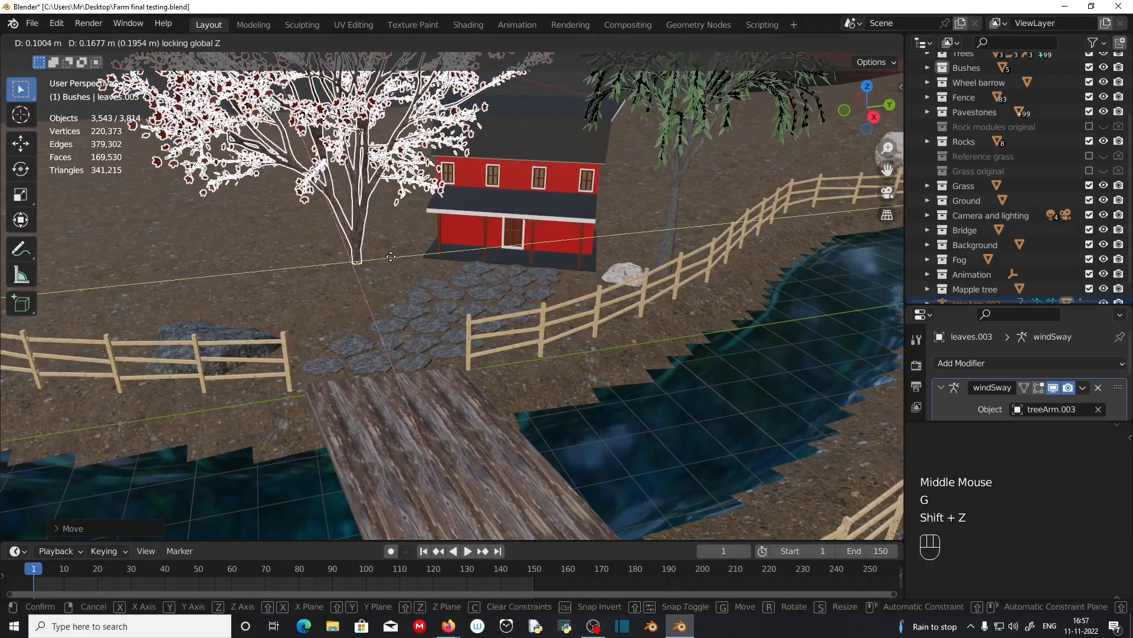
{"action": "left_click", "coordinate": [409, 261]}
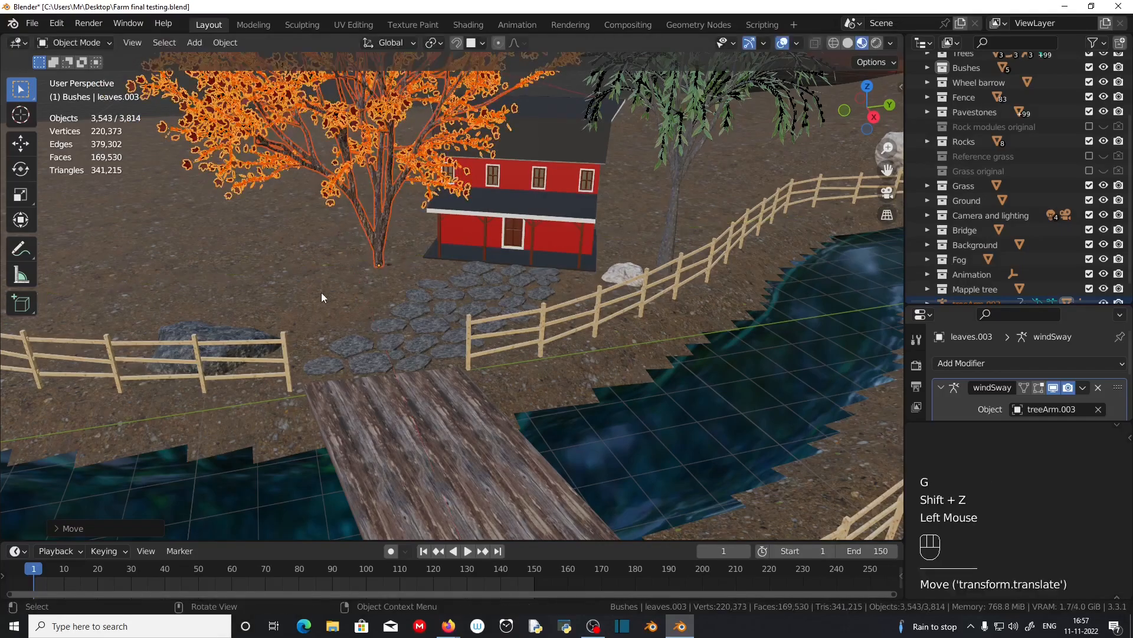
- Scale up the maple tree in the camera view until its crown rises well above the farmhouse
{"action": "middle_click_drag", "start_coordinate": [321, 292], "coordinate": [350, 278]}
{"action": "key", "text": "KP_0"}
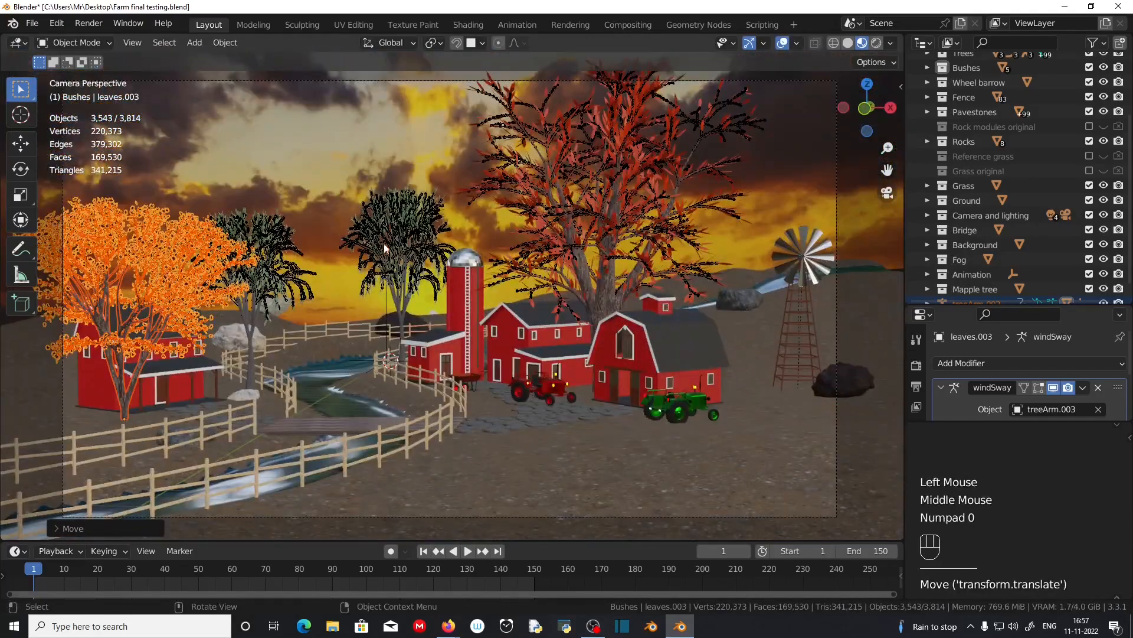
{"action": "key", "text": "s"}
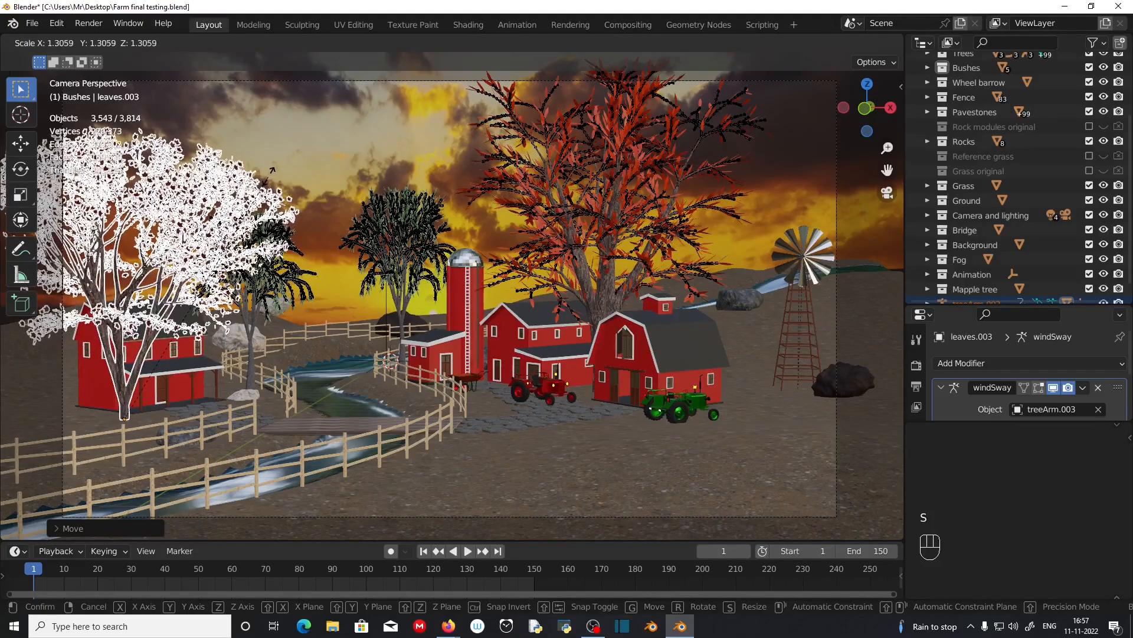
{"action": "left_click", "coordinate": [327, 216]}
{"action": "left_click", "coordinate": [327, 215]}
- Select the maple tree's leaves and isolate them in local view in the Shading workspace
{"action": "middle_click_drag", "start_coordinate": [332, 216], "coordinate": [611, 221]}
{"action": "scroll", "coordinate": [579, 191], "scroll_direction": "up", "scroll_amount": 2}
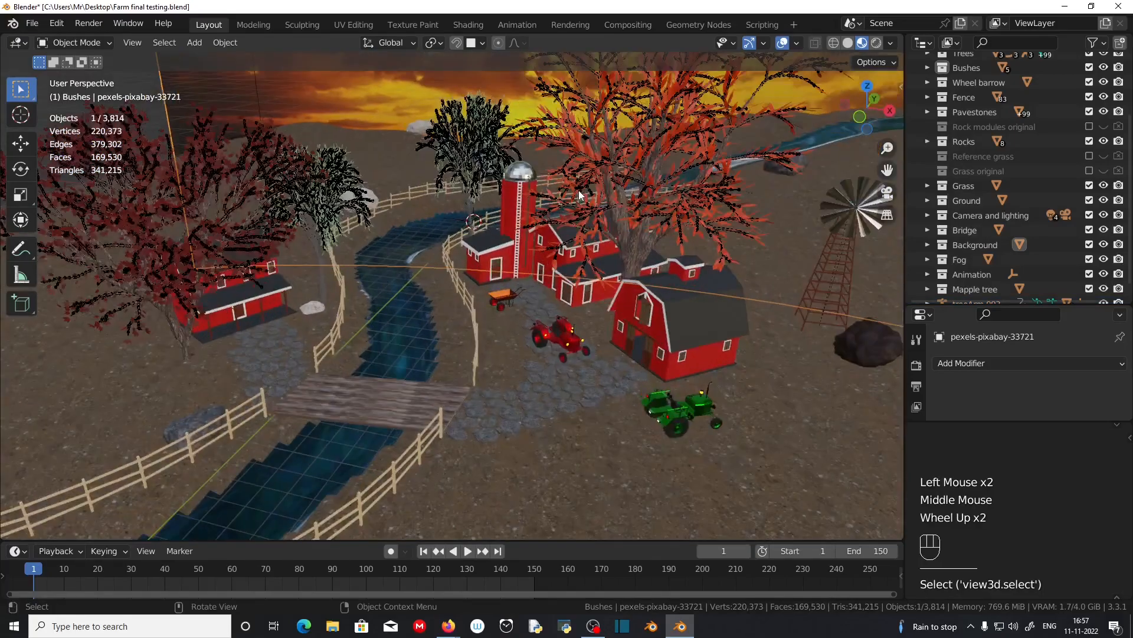
{"action": "left_click", "coordinate": [184, 293]}
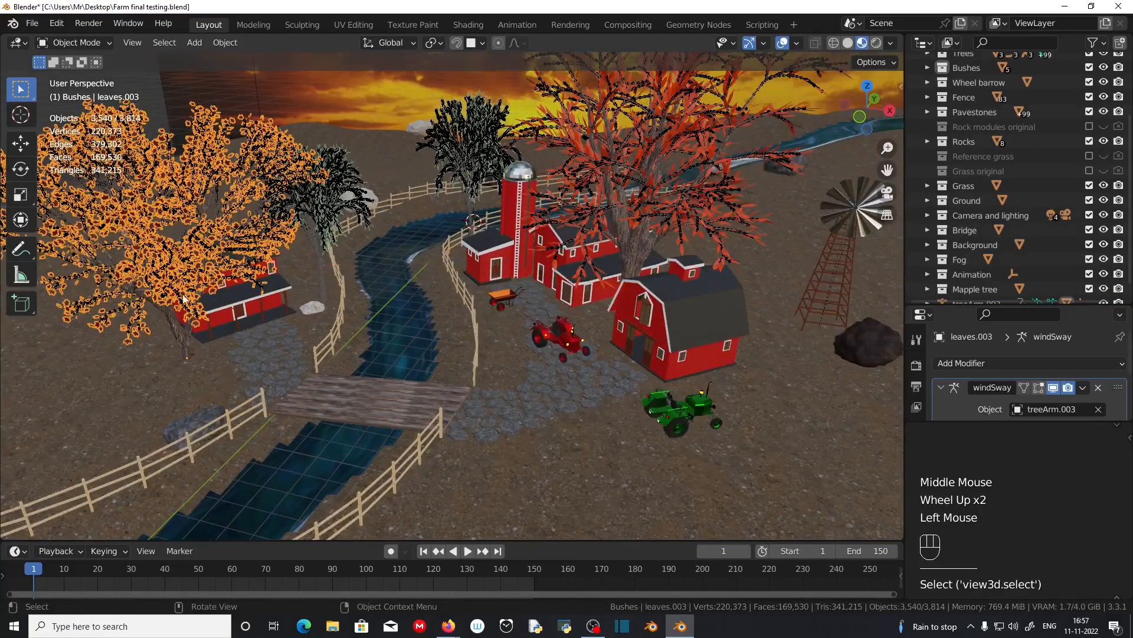
{"action": "middle_click_drag", "start_coordinate": [260, 302], "coordinate": [153, 362]}
{"action": "scroll", "coordinate": [154, 362], "scroll_direction": "up", "scroll_amount": 1}
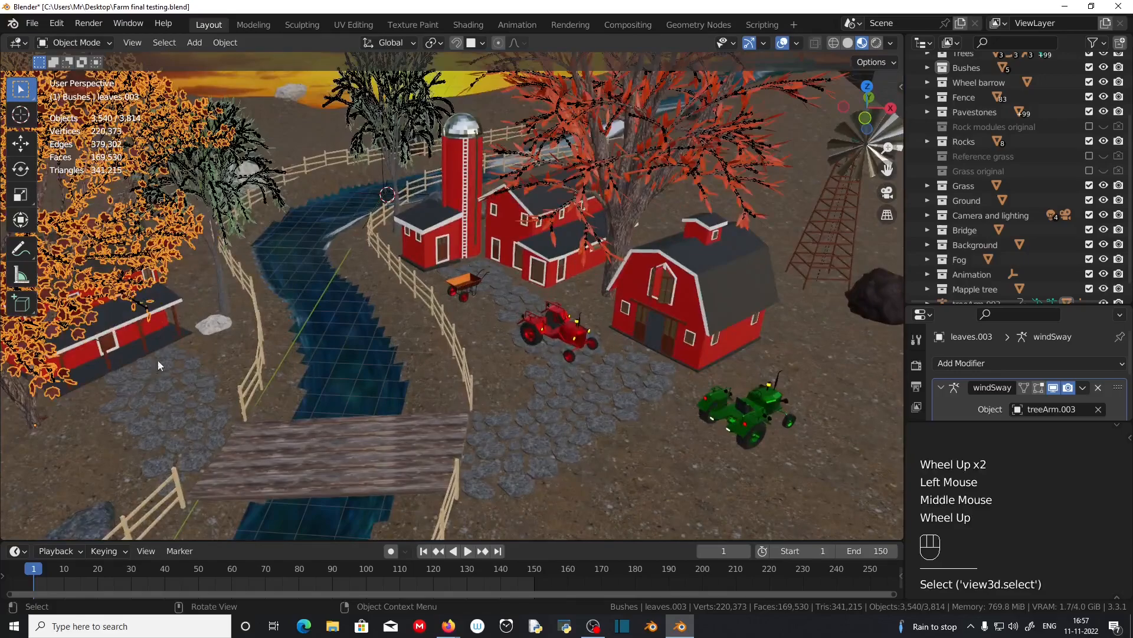
{"action": "left_click", "coordinate": [463, 25]}
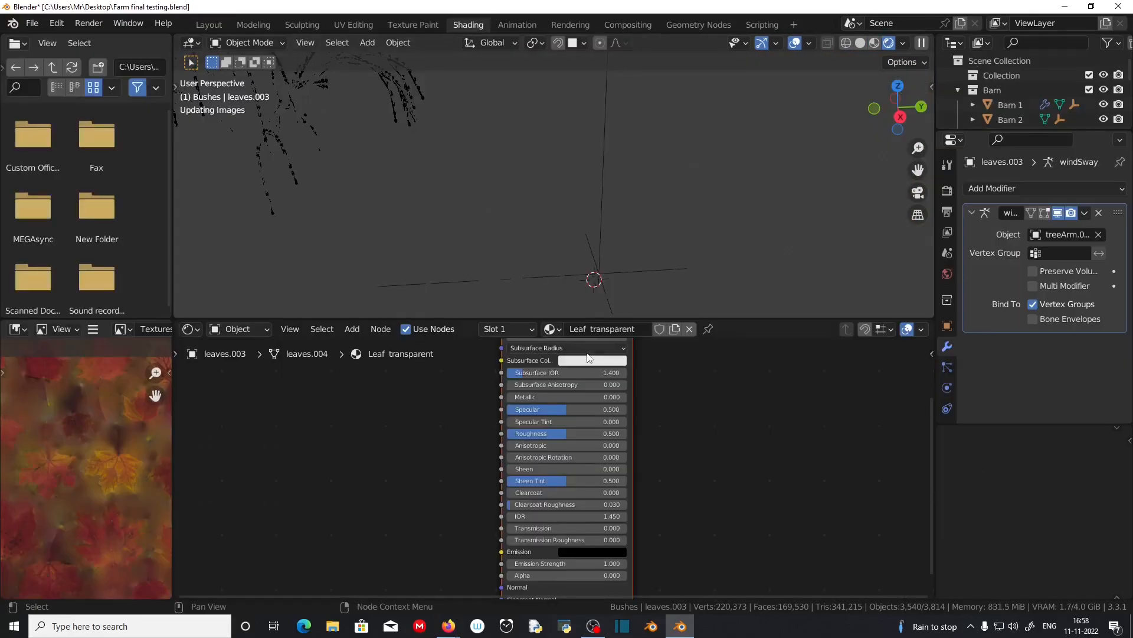
{"action": "key", "text": "KP_Divide"}
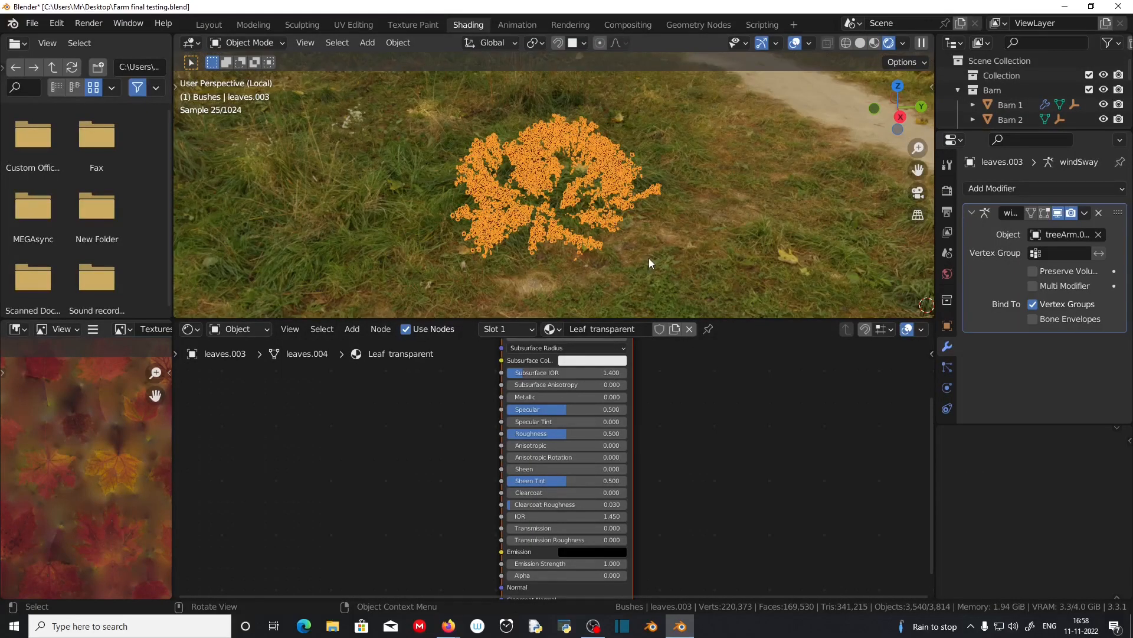
{"action": "middle_click_drag", "start_coordinate": [649, 257], "coordinate": [526, 282]}
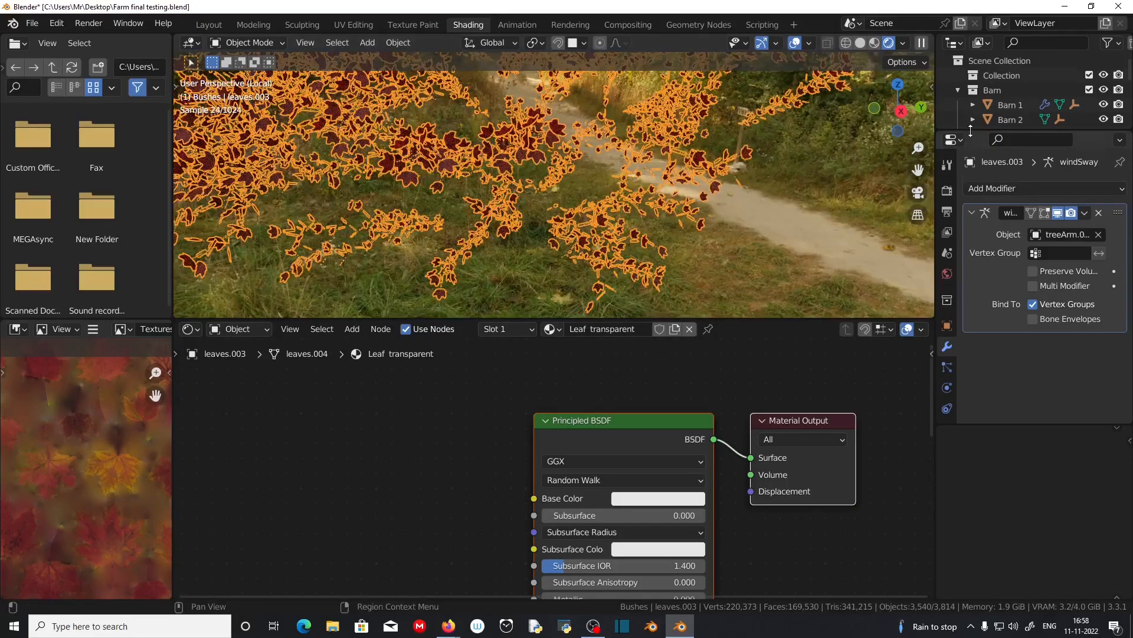
- Enlarge the Outliner, select the Leaf object in the Mapple tree collection, and exit local view
{"action": "left_click_drag", "start_coordinate": [974, 159], "coordinate": [980, 279]}
{"action": "scroll", "coordinate": [962, 89], "scroll_direction": "down", "scroll_amount": 12}
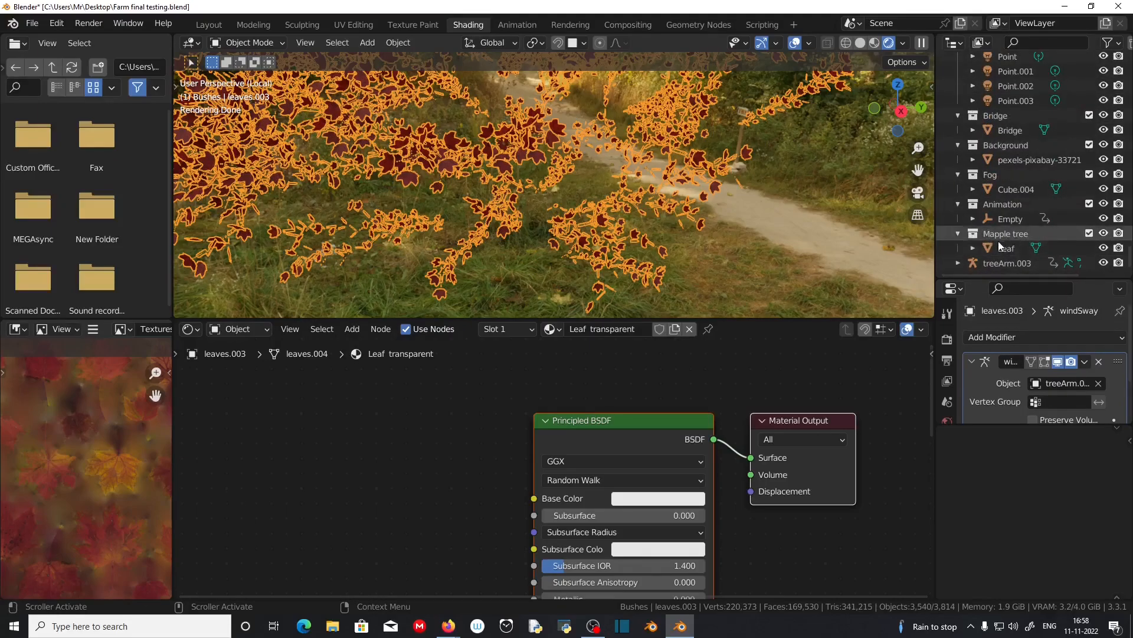
{"action": "left_click", "coordinate": [951, 247]}
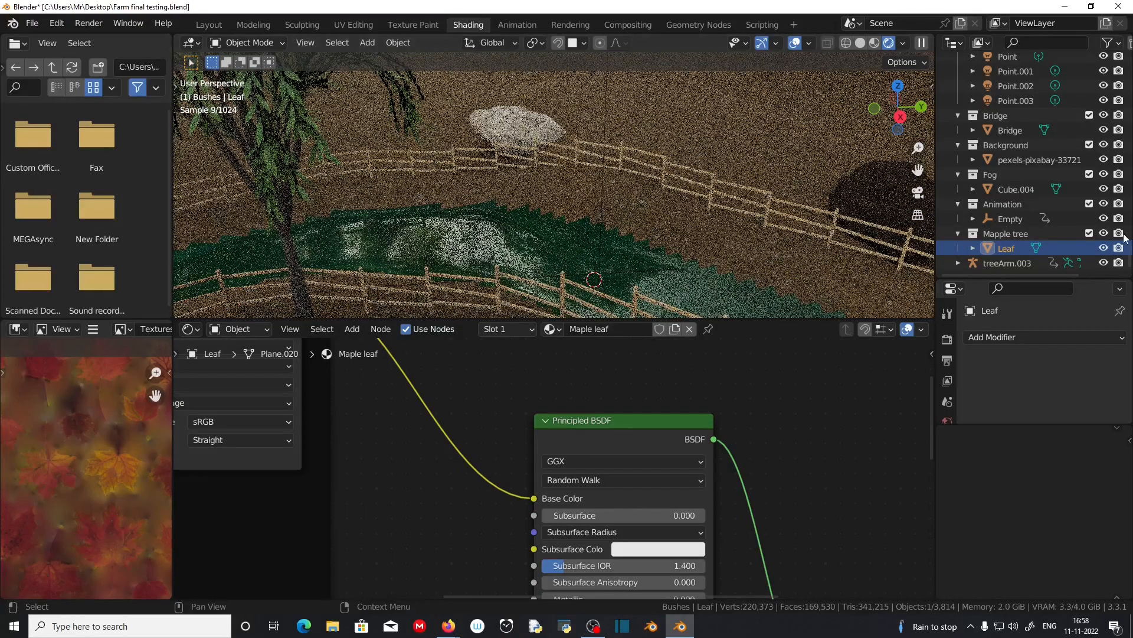
{"action": "key", "text": "KP_Divide"}
{"action": "mouse_move", "coordinate": [673, 220]}
{"action": "middle_mouse_down"}
{"action": "mouse_move", "coordinate": [626, 215]}
{"action": "mouse_move", "coordinate": [561, 231]}
{"action": "mouse_move", "coordinate": [664, 235]}
{"action": "middle_mouse_up"}
{"action": "scroll", "coordinate": [608, 223], "scroll_direction": "down", "scroll_amount": 3}
{"action": "middle_click_drag", "start_coordinate": [616, 241], "coordinate": [610, 243]}
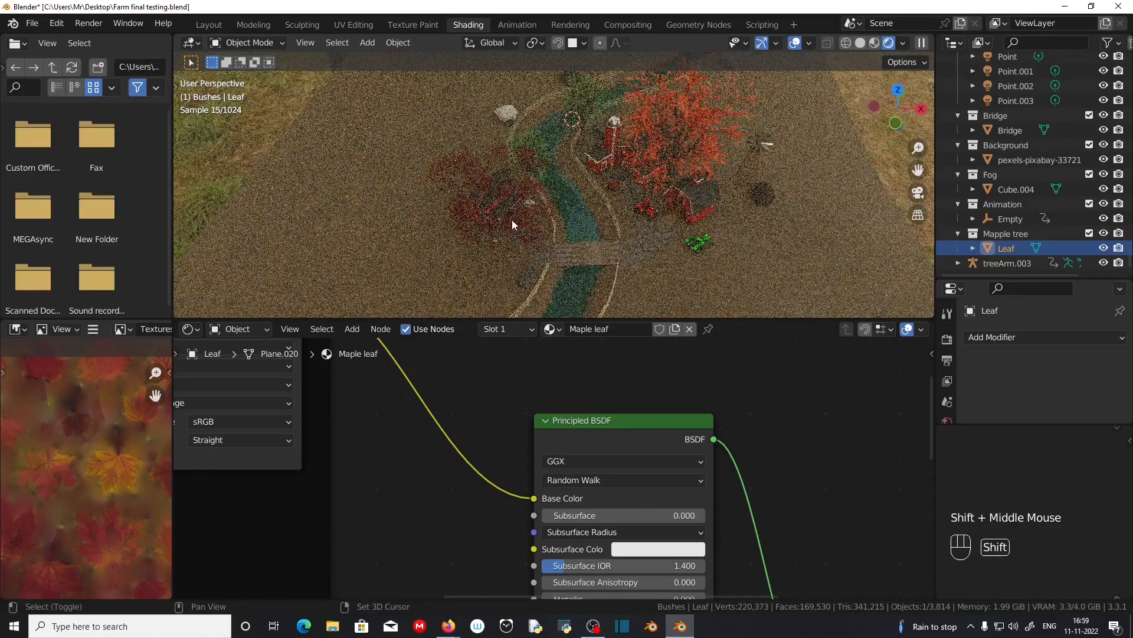
- Add the maple tree's leaves to the selection, isolate them with the Leaf object in local view, and select only the Leaf object
{"action": "left_click", "coordinate": [460, 211], "text": "shift"}
{"action": "scroll", "coordinate": [562, 183], "scroll_direction": "up", "scroll_amount": 3}
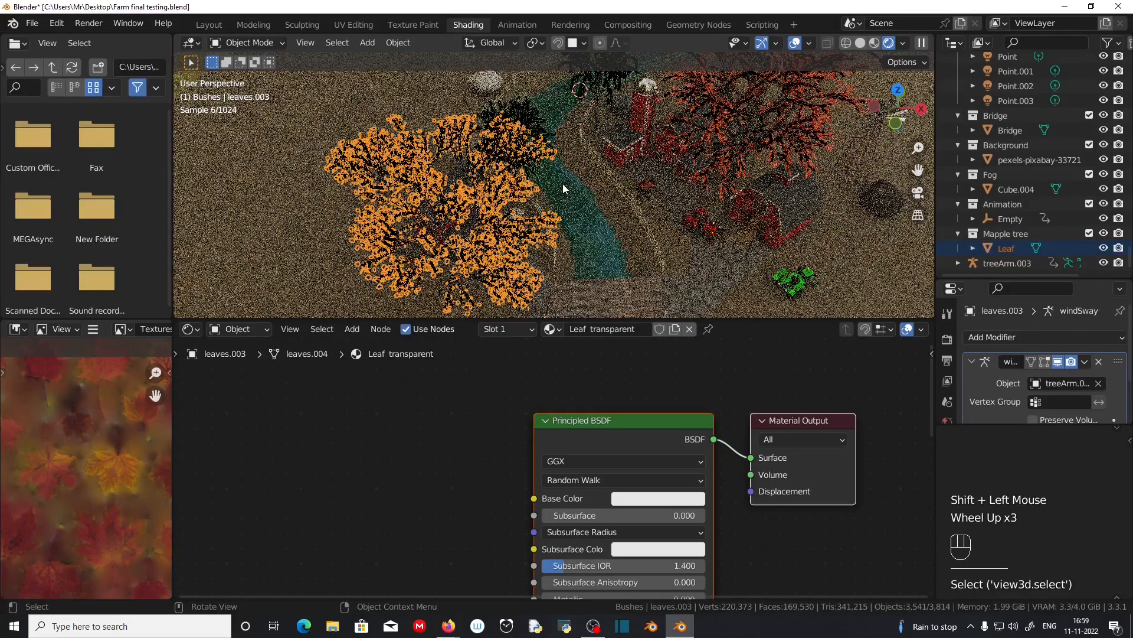
{"action": "key", "text": "KP_Divide"}
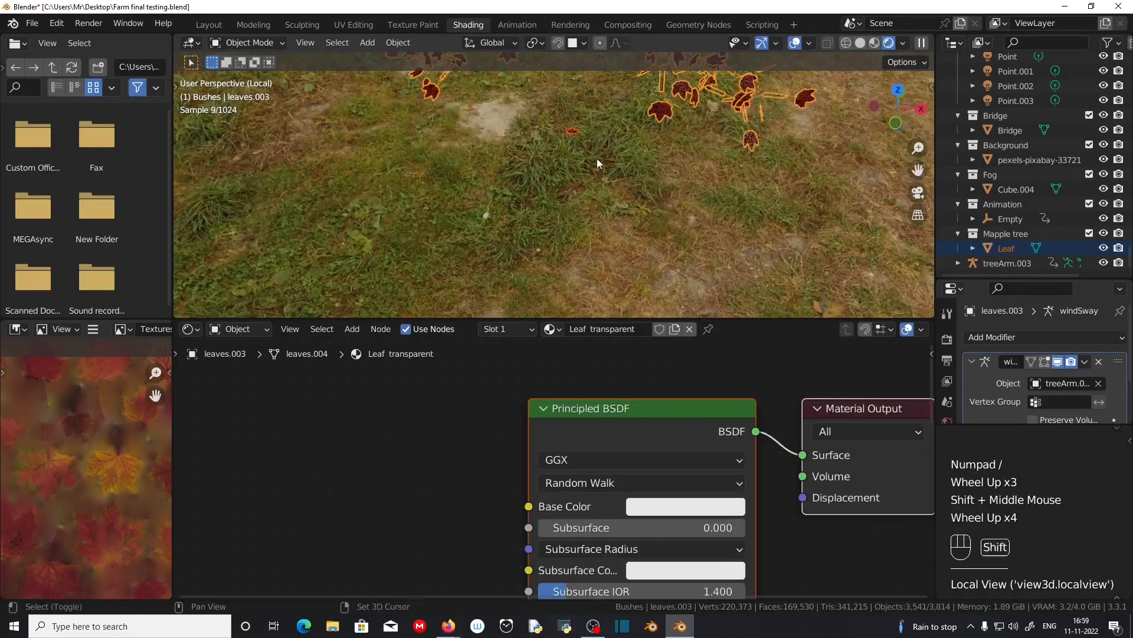
{"action": "middle_click_drag", "start_coordinate": [597, 158], "coordinate": [588, 250], "text": "shift"}
{"action": "left_click", "coordinate": [566, 192]}
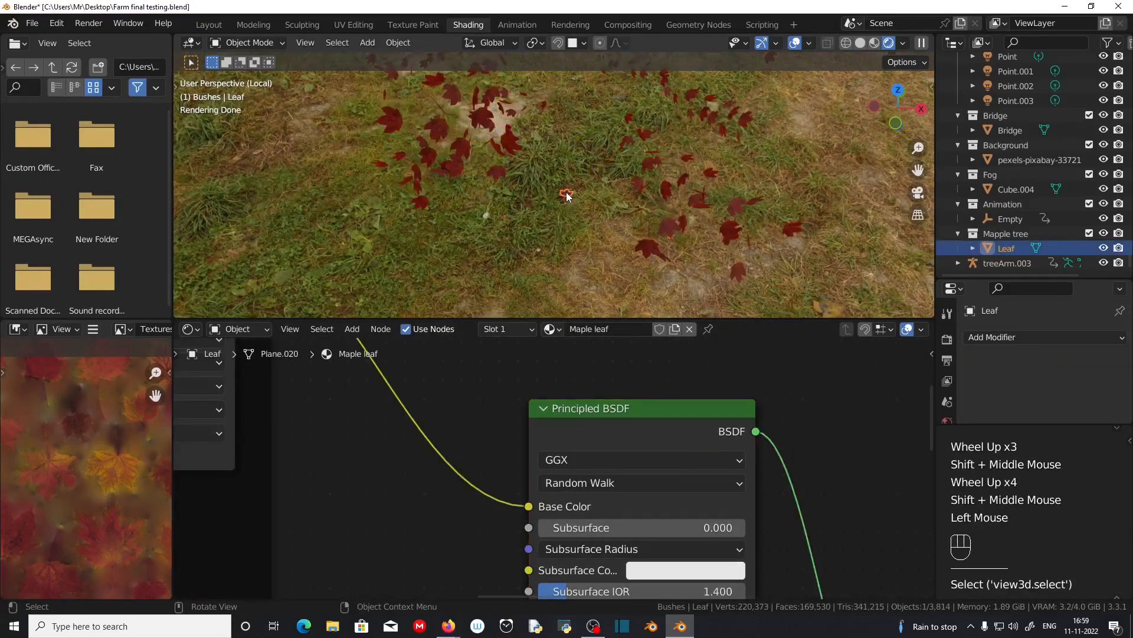
- Insert a Hue Saturation Value node between the Base Color texture and the Principled BSDF in the Maple leaf material
{"action": "scroll", "coordinate": [480, 390], "scroll_direction": "down", "scroll_amount": 3}
{"action": "middle_click_drag", "start_coordinate": [479, 389], "coordinate": [514, 408]}
{"action": "scroll", "coordinate": [520, 419], "scroll_direction": "down", "scroll_amount": 1}
{"action": "scroll", "coordinate": [534, 435], "scroll_direction": "up", "scroll_amount": 2}
{"action": "middle_click_drag", "start_coordinate": [555, 460], "coordinate": [587, 485]}
{"action": "scroll", "coordinate": [550, 458], "scroll_direction": "up", "scroll_amount": 2}
{"action": "middle_click_drag", "start_coordinate": [497, 407], "coordinate": [550, 458]}
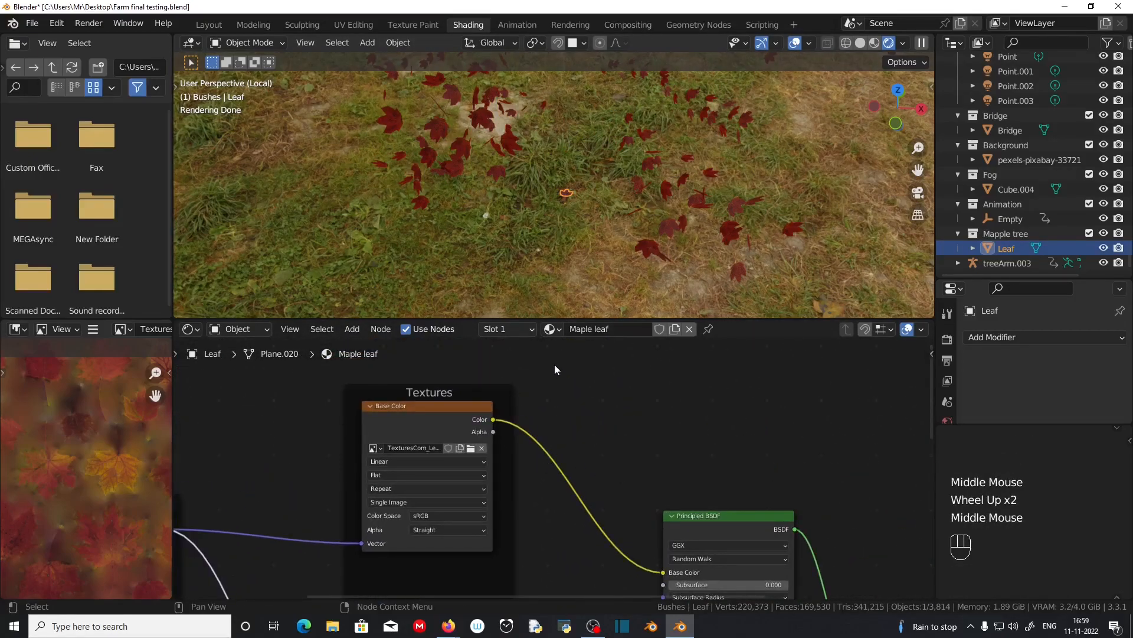
{"action": "key", "text": "shift+a"}
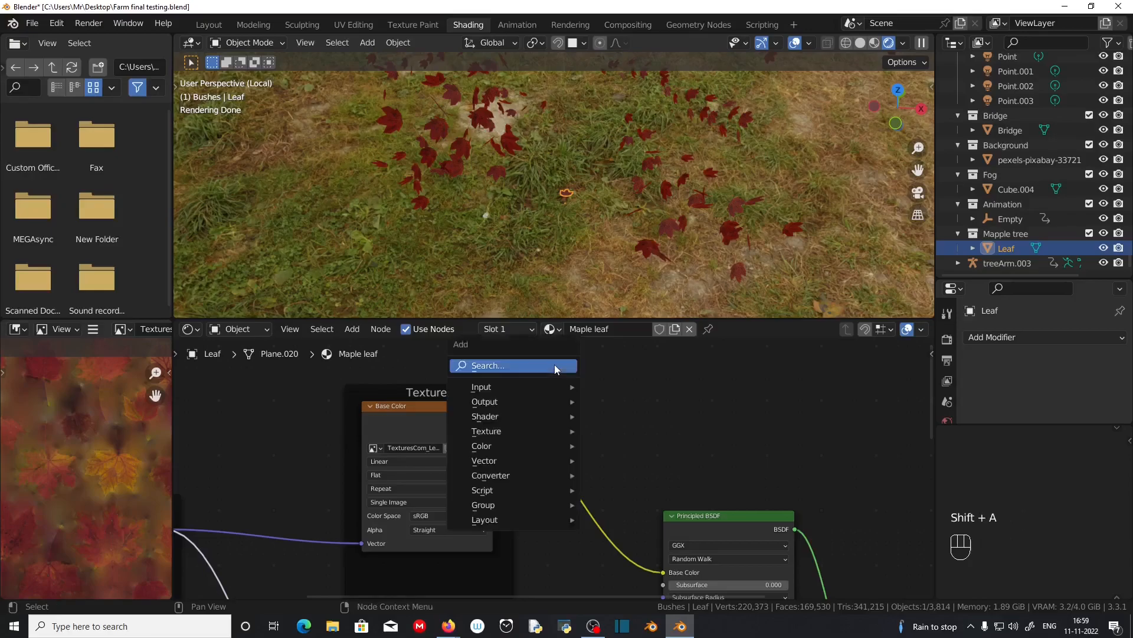
{"action": "mouse_move", "coordinate": [540, 446]}
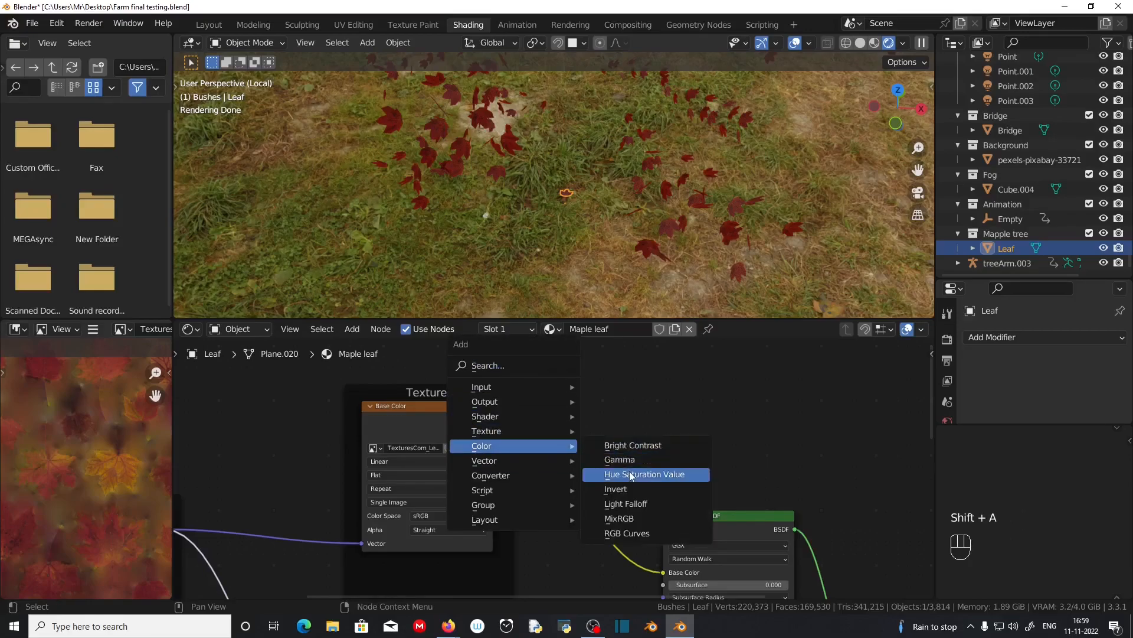
{"action": "left_click", "coordinate": [631, 473]}
{"action": "left_click", "coordinate": [537, 461]}
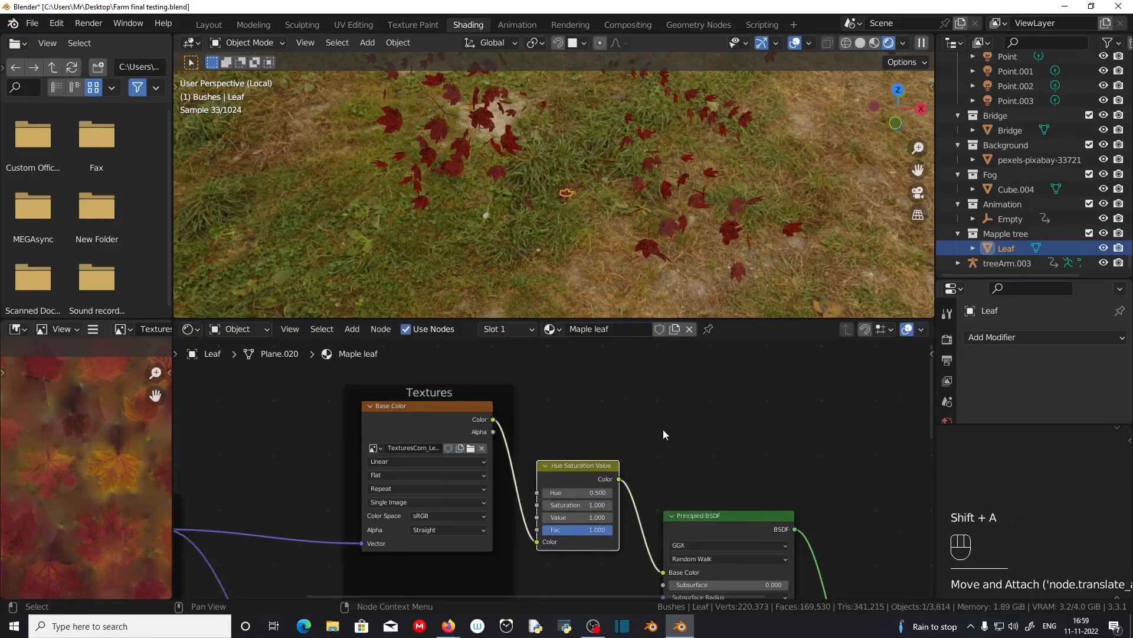
- Set the Hue Saturation Value node's saturation to 1.3 while previewing the maple leaves up close
{"action": "scroll", "coordinate": [650, 198], "scroll_direction": "up", "scroll_amount": 3}
{"action": "scroll", "coordinate": [651, 197], "scroll_direction": "down", "scroll_amount": 1}
{"action": "mouse_move", "coordinate": [650, 197]}
{"action": "middle_mouse_down"}
{"action": "mouse_move", "coordinate": [663, 210]}
{"action": "mouse_move", "coordinate": [647, 200]}
{"action": "middle_mouse_up"}
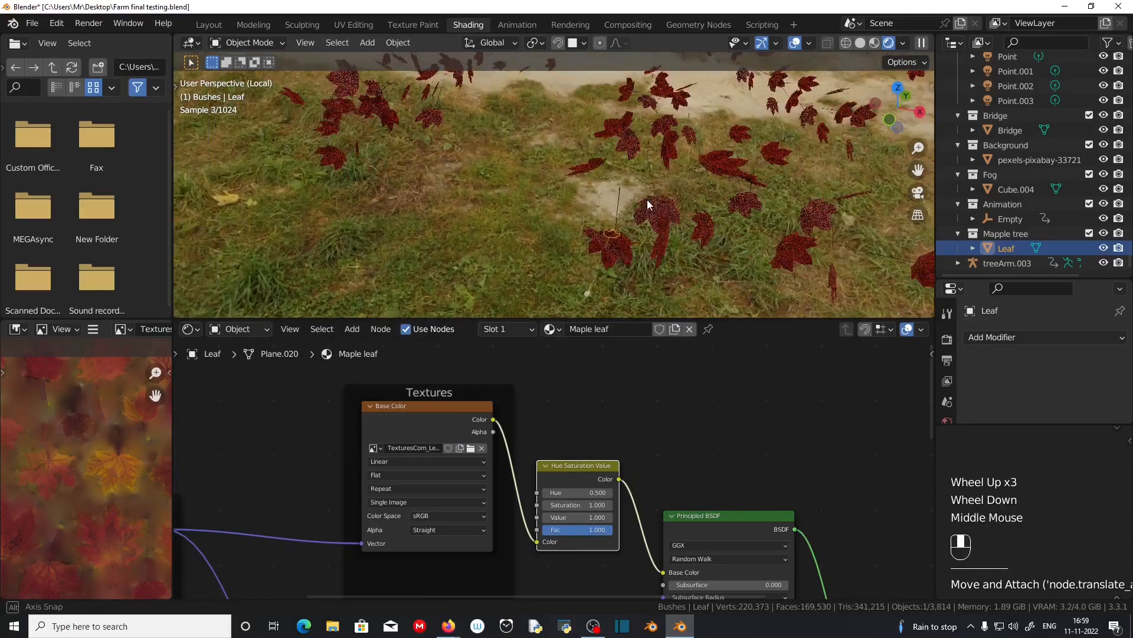
{"action": "scroll", "coordinate": [643, 207], "scroll_direction": "up", "scroll_amount": 1}
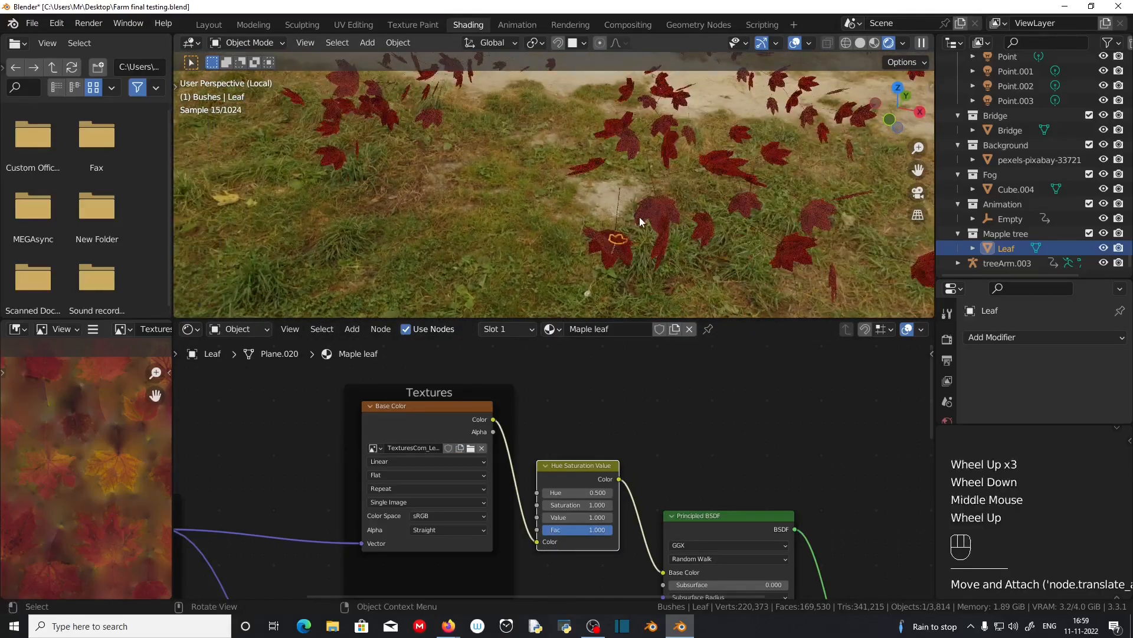
{"action": "left_click", "coordinate": [610, 505]}
{"action": "left_click", "coordinate": [610, 505]}
{"action": "left_click", "coordinate": [609, 505]}
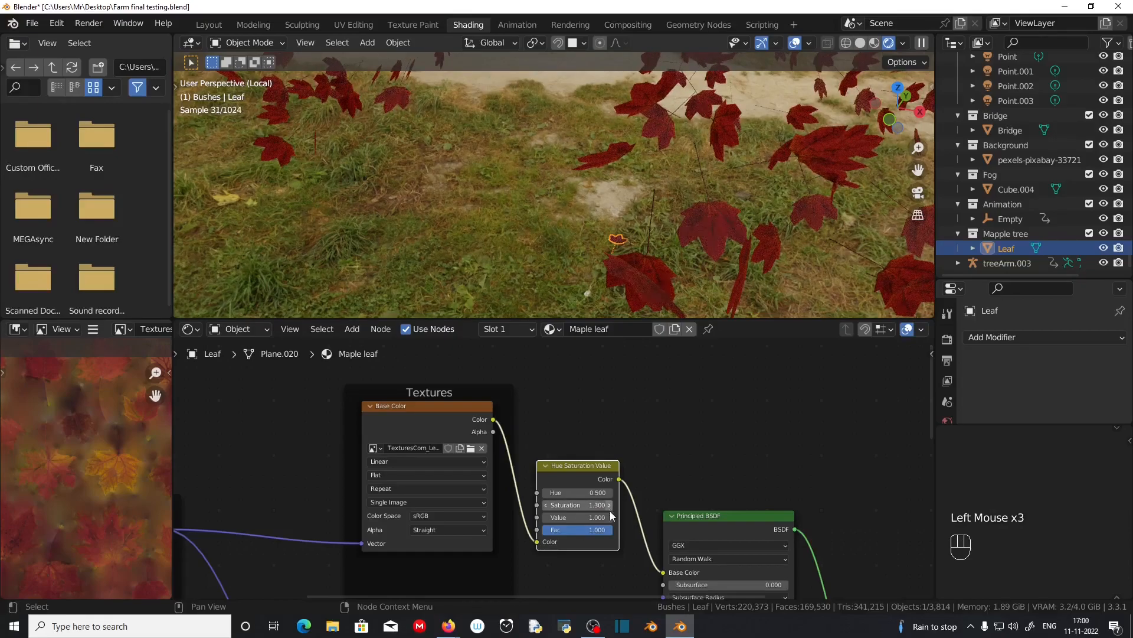
- Set the value of the maple leaf material's Hue Saturation Value node to 1.3
{"action": "left_click", "coordinate": [610, 515]}
{"action": "left_click", "coordinate": [610, 516]}
{"action": "left_click", "coordinate": [610, 515]}
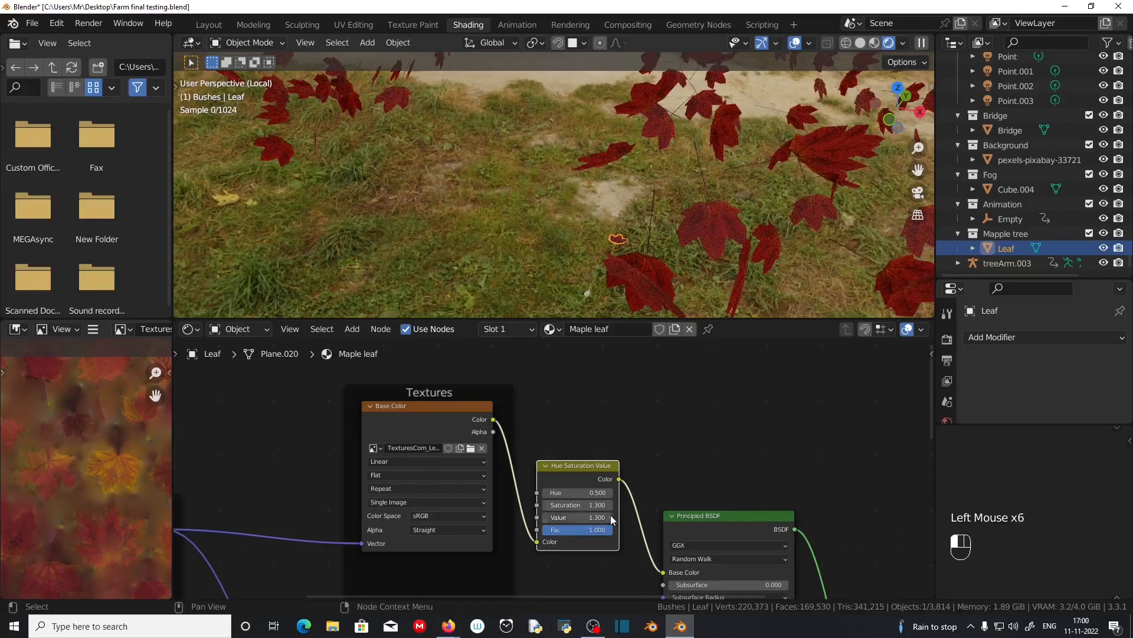
- Try a hue of 0.6 on the maple leaf's Hue Saturation Value node, and return it to 0.5
{"action": "left_click", "coordinate": [610, 492]}
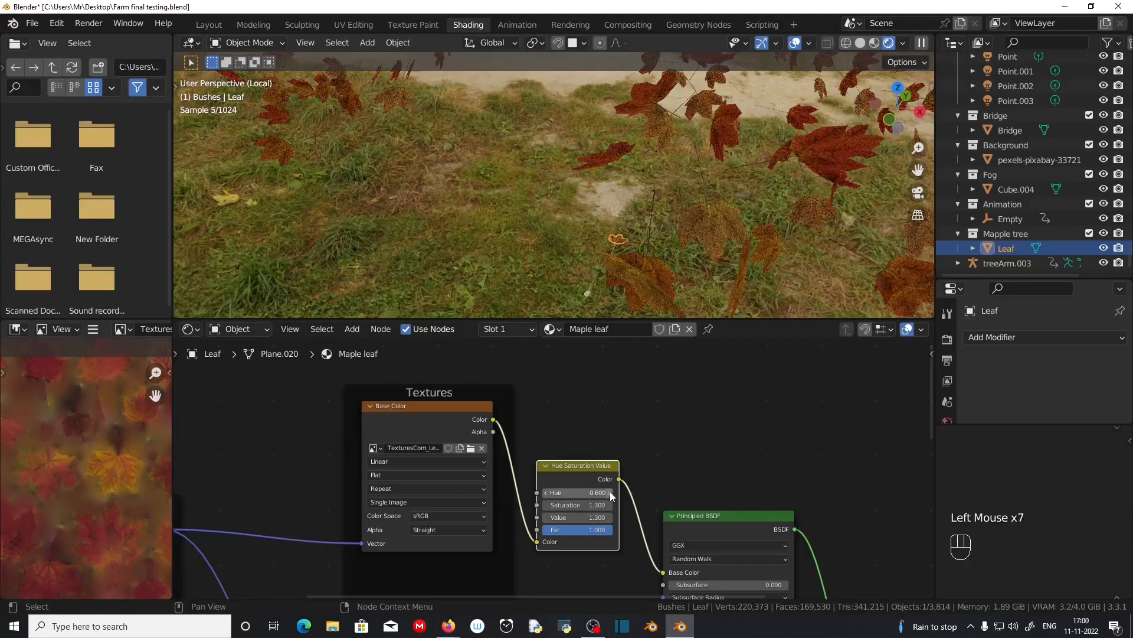
{"action": "left_click", "coordinate": [543, 492]}
{"action": "left_click", "coordinate": [543, 493]}
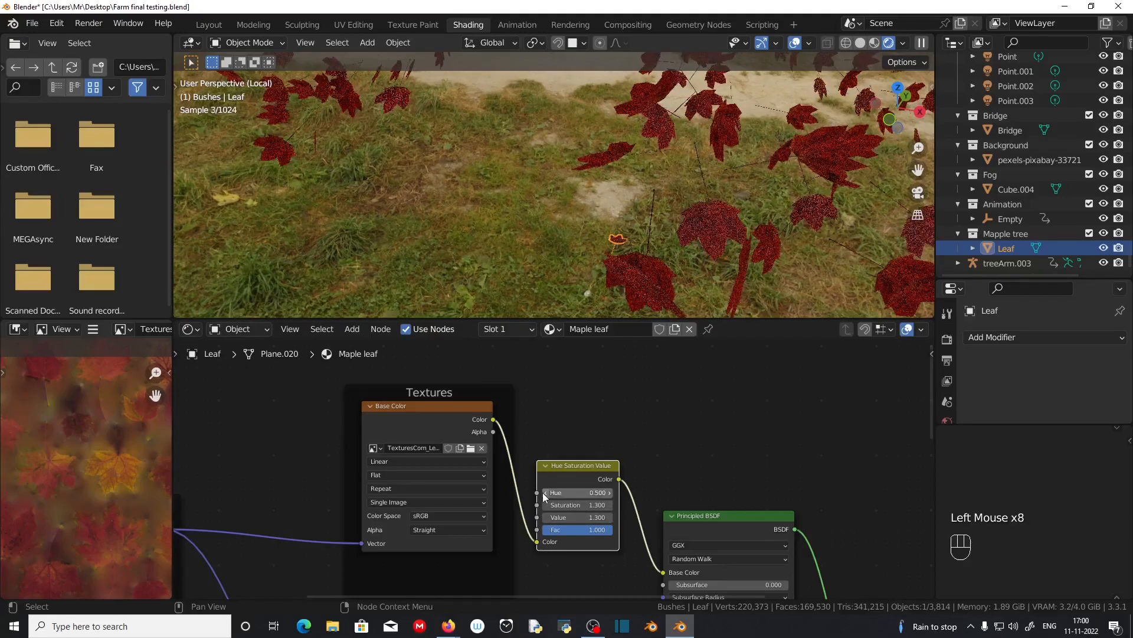
{"action": "left_click", "coordinate": [610, 492]}
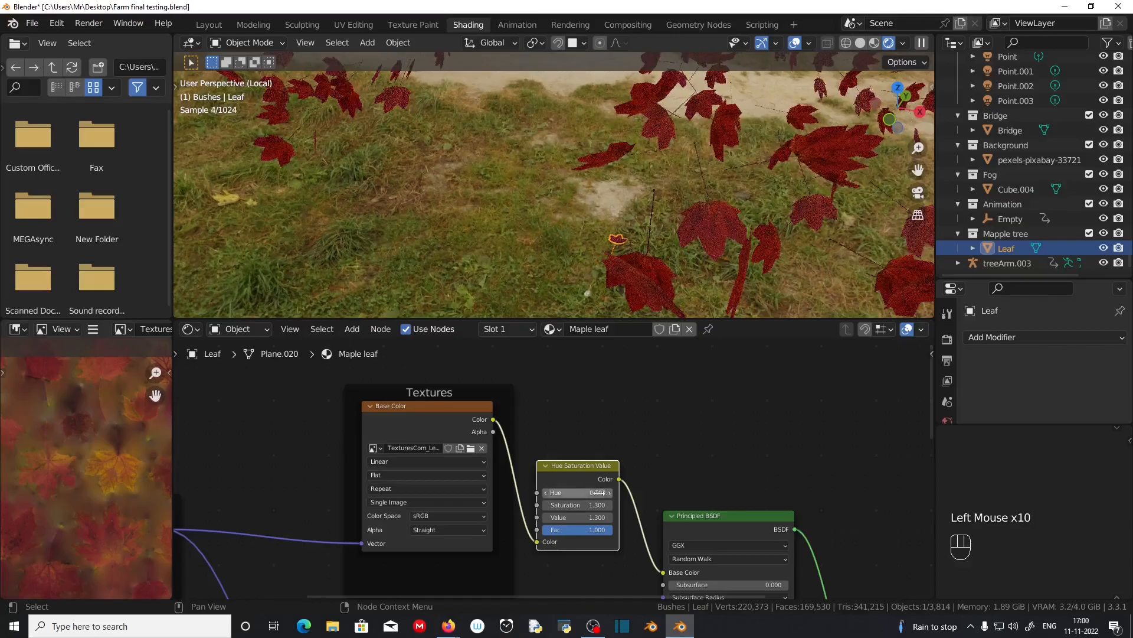
- Check the recoloured maple leaves from farther away and exit local view to bring back the whole farm scene
{"action": "middle_click_drag", "start_coordinate": [487, 254], "coordinate": [586, 234]}
{"action": "scroll", "coordinate": [486, 256], "scroll_direction": "down", "scroll_amount": 2}
{"action": "scroll", "coordinate": [542, 254], "scroll_direction": "down", "scroll_amount": 1}
{"action": "scroll", "coordinate": [540, 254], "scroll_direction": "down", "scroll_amount": 1}
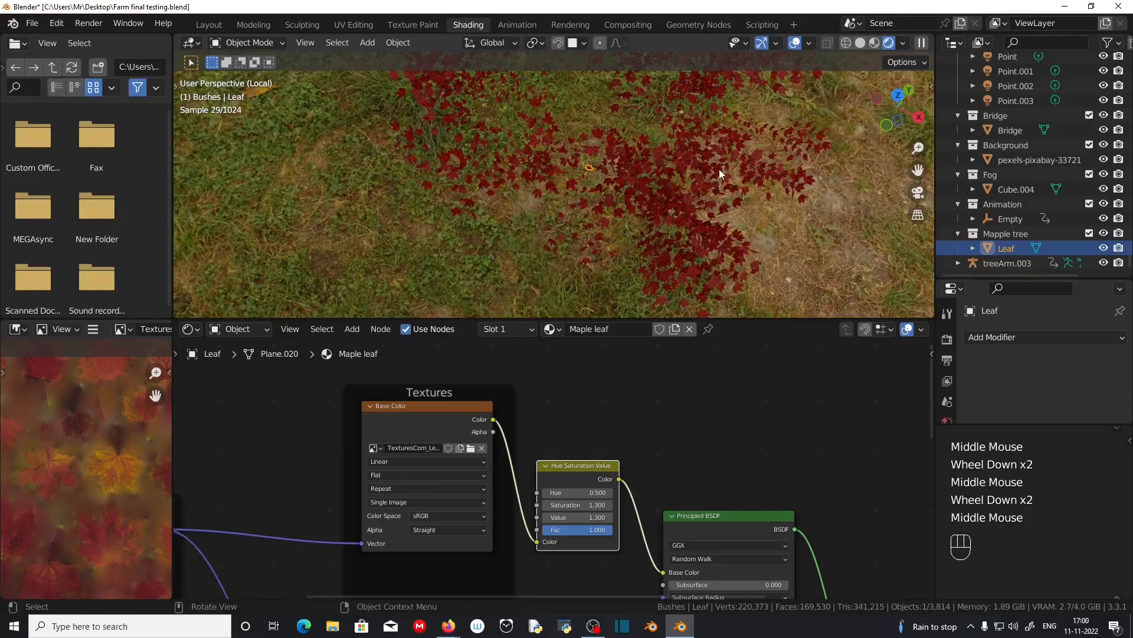
{"action": "key", "text": "KP_Divide"}
{"action": "middle_click_drag", "start_coordinate": [719, 169], "coordinate": [678, 177]}
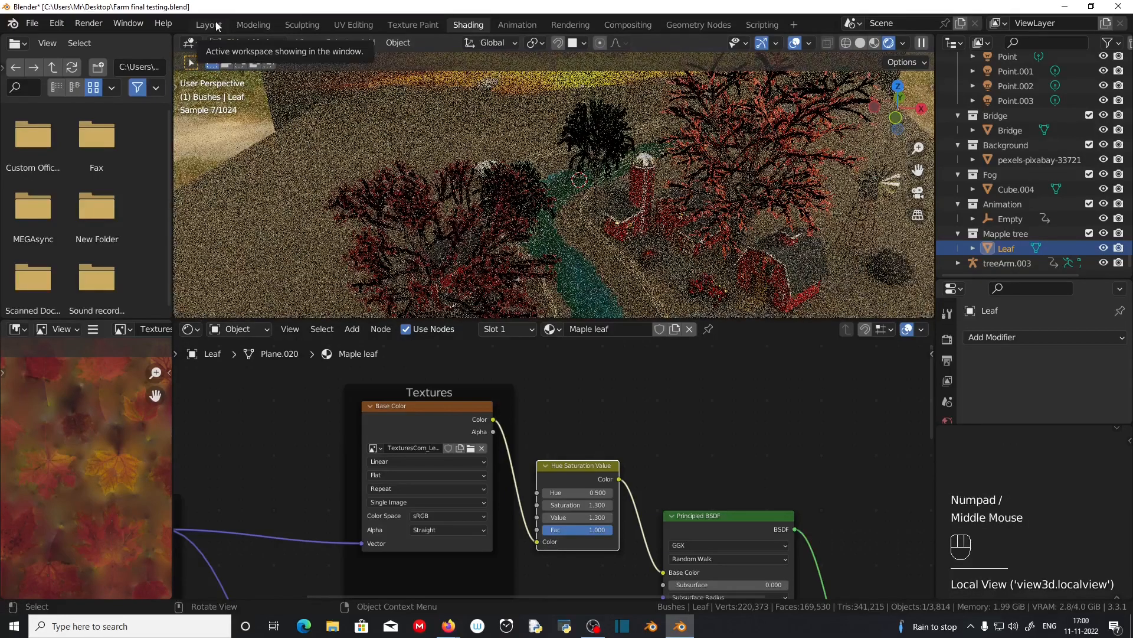
- Return to the Layout workspace, deselect the Leaf object, and view the farm through the camera in rendered shading
{"action": "left_click", "coordinate": [215, 27]}
{"action": "scroll", "coordinate": [499, 378], "scroll_direction": "down", "scroll_amount": 2}
{"action": "middle_click_drag", "start_coordinate": [499, 378], "coordinate": [425, 355]}
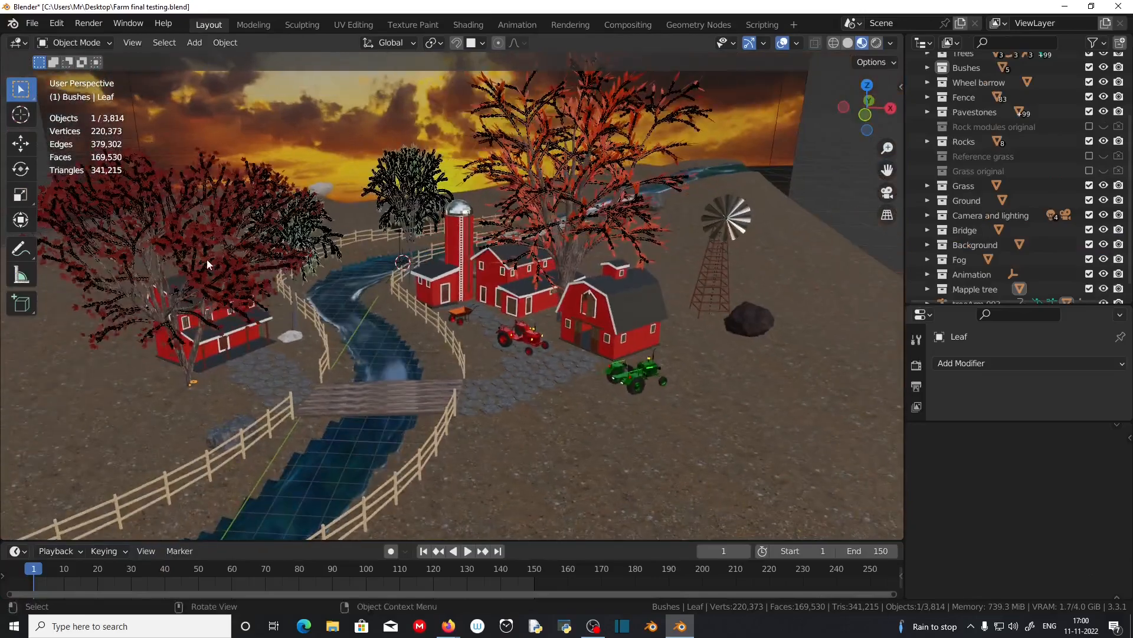
{"action": "left_click", "coordinate": [817, 154]}
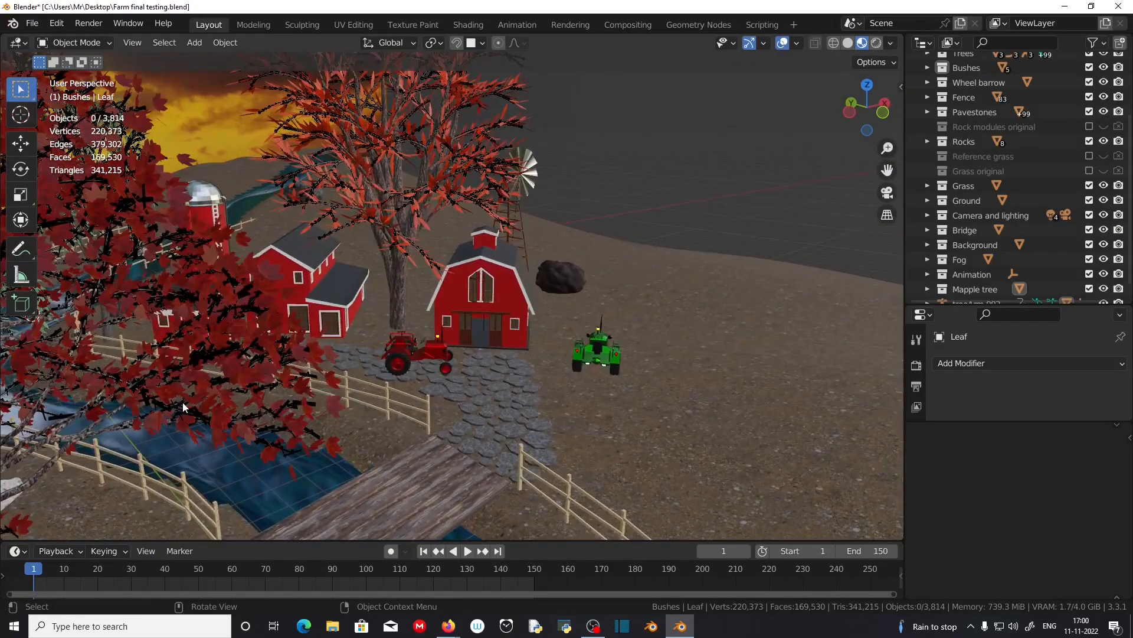
{"action": "middle_click_drag", "start_coordinate": [182, 402], "coordinate": [293, 250]}
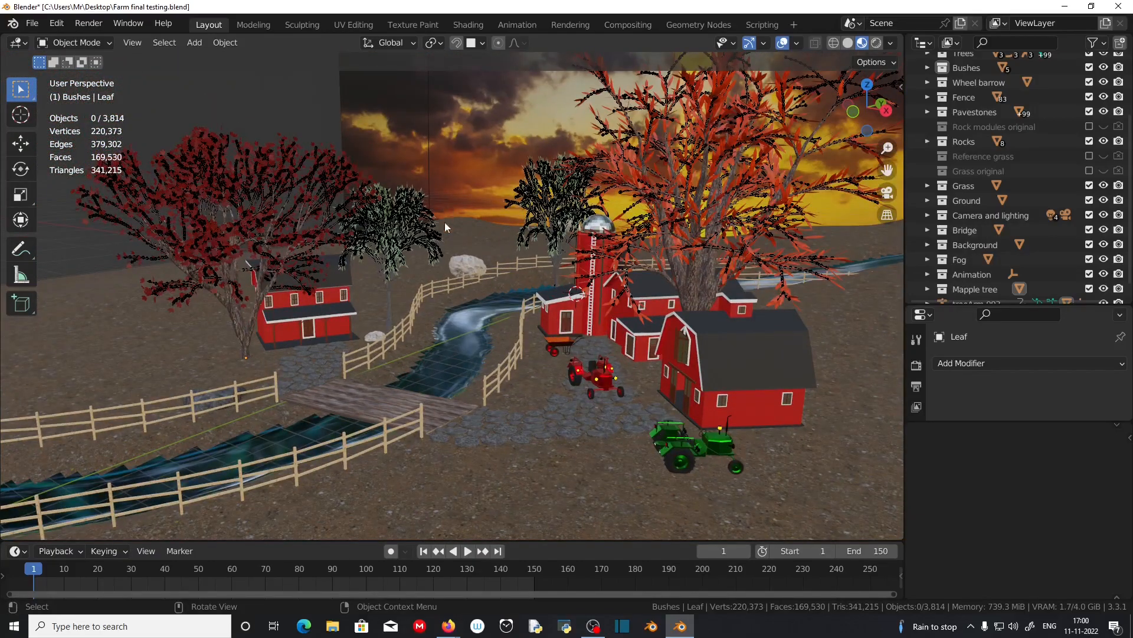
{"action": "middle_click_drag", "start_coordinate": [445, 214], "coordinate": [215, 271]}
{"action": "key", "text": "KP_0"}
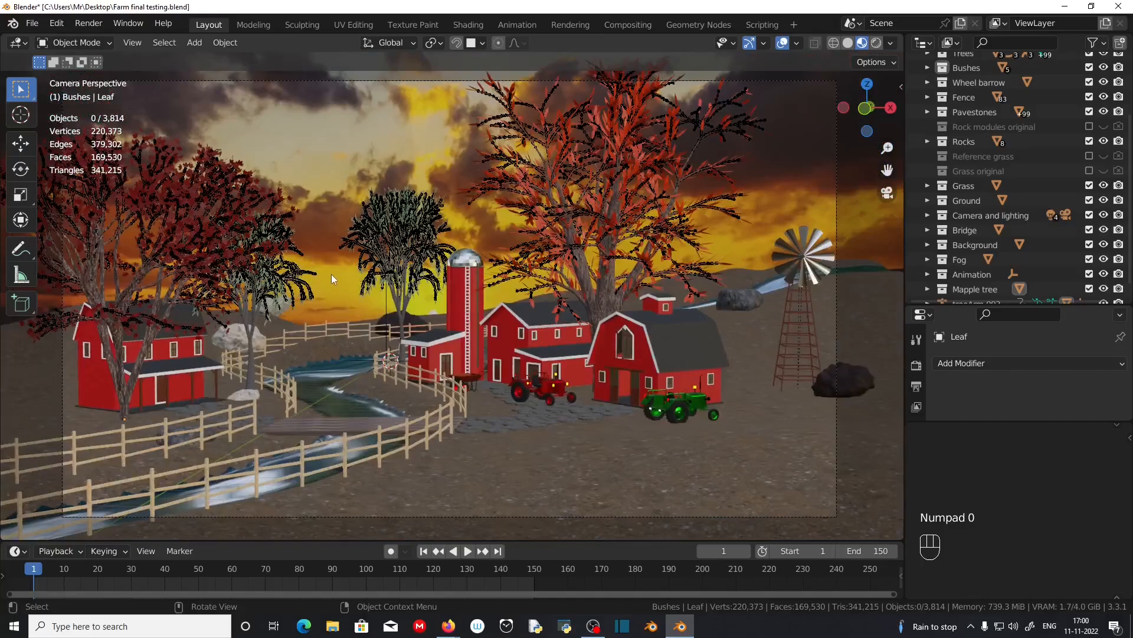
{"action": "left_click", "coordinate": [877, 43]}
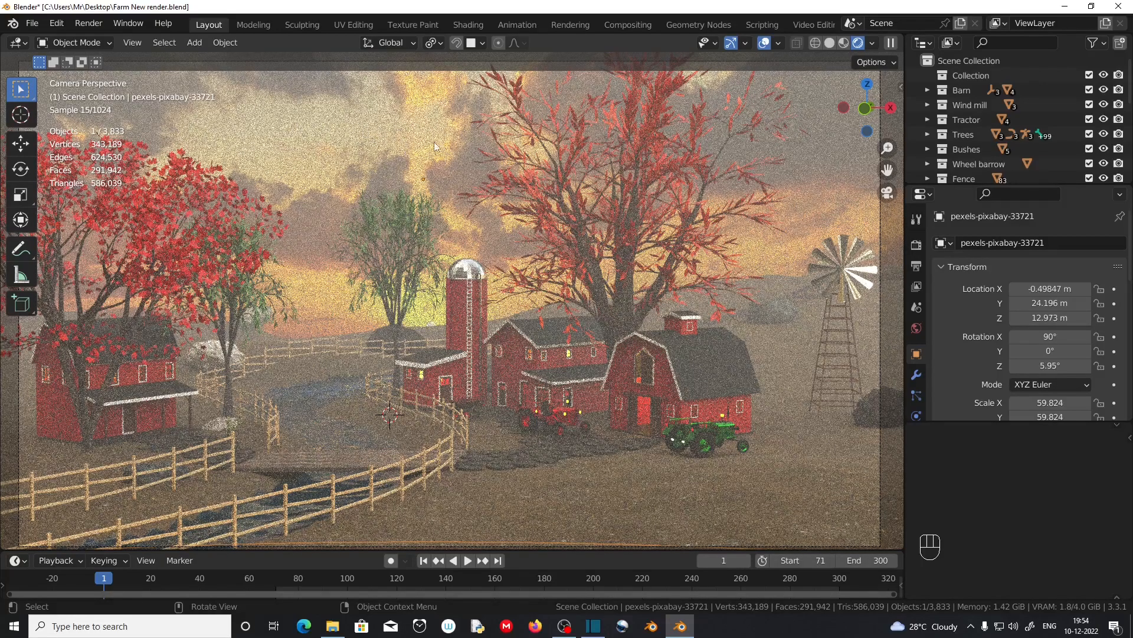
- Select the pexels-pixabay-33721 sky background plane and isolate it in local view in the Shading workspace with rendered shading
{"action": "left_click", "coordinate": [330, 133]}
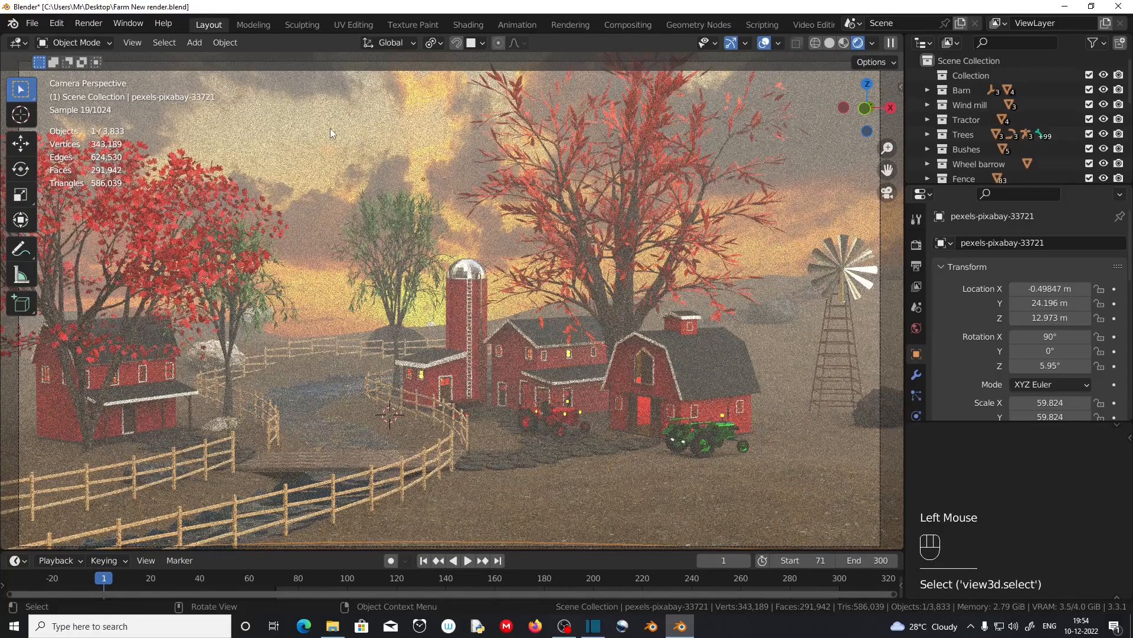
{"action": "scroll", "coordinate": [331, 133], "scroll_direction": "down", "scroll_amount": 3}
{"action": "middle_click_drag", "start_coordinate": [330, 133], "coordinate": [636, 152]}
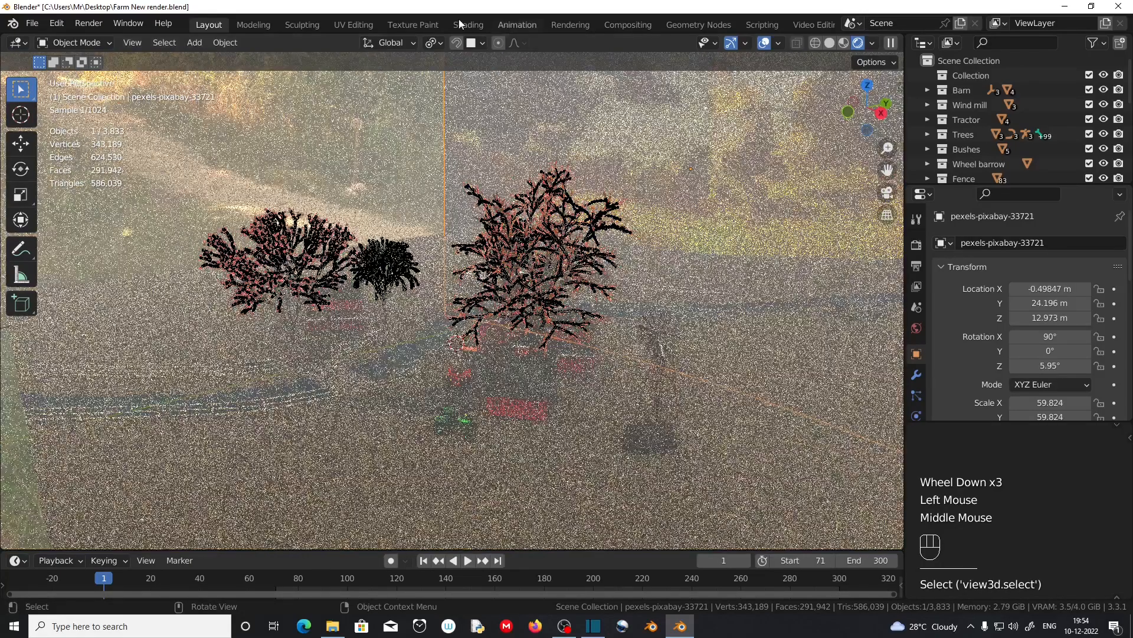
{"action": "left_click", "coordinate": [467, 25]}
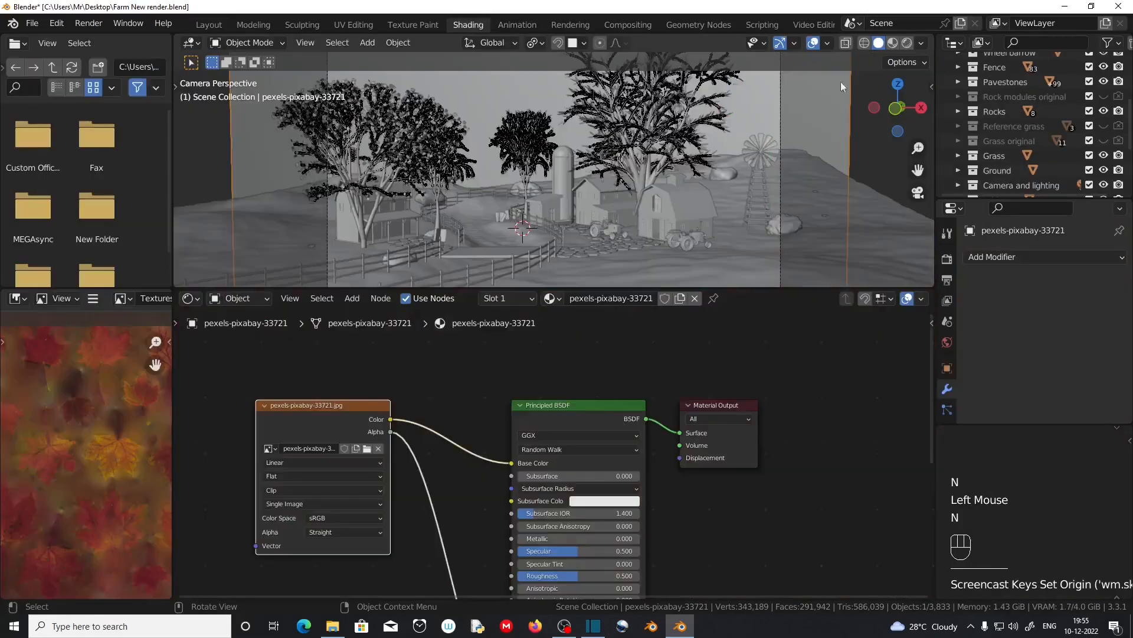
{"action": "scroll", "coordinate": [767, 272], "scroll_direction": "up", "scroll_amount": 2}
{"action": "middle_click_drag", "start_coordinate": [767, 272], "coordinate": [721, 254], "text": "shift"}
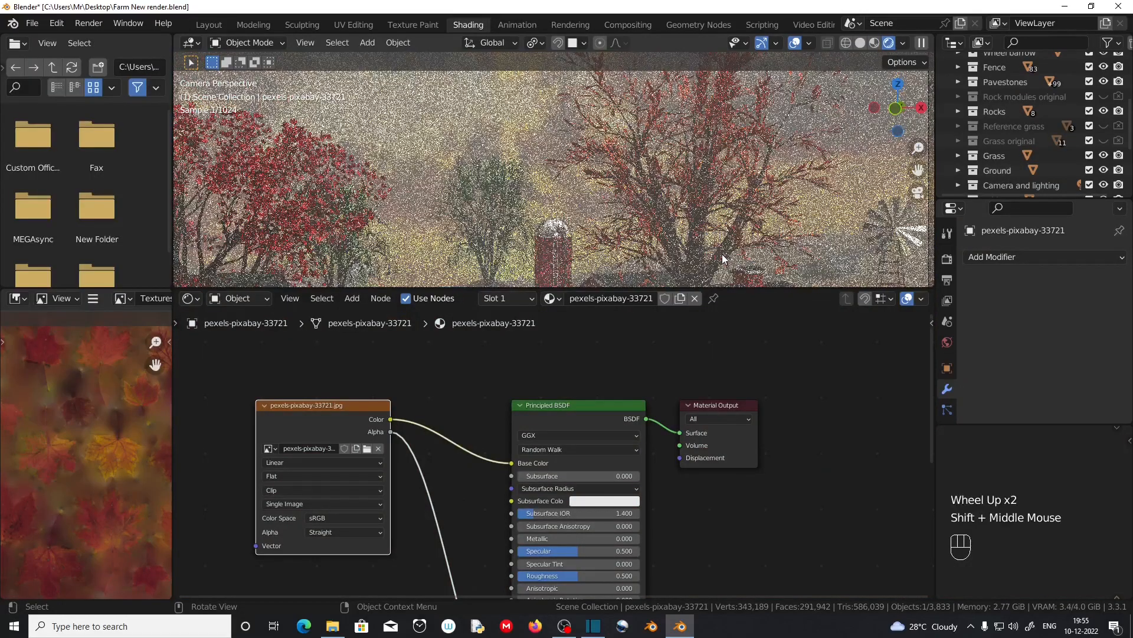
{"action": "key", "text": "KP_Divide"}
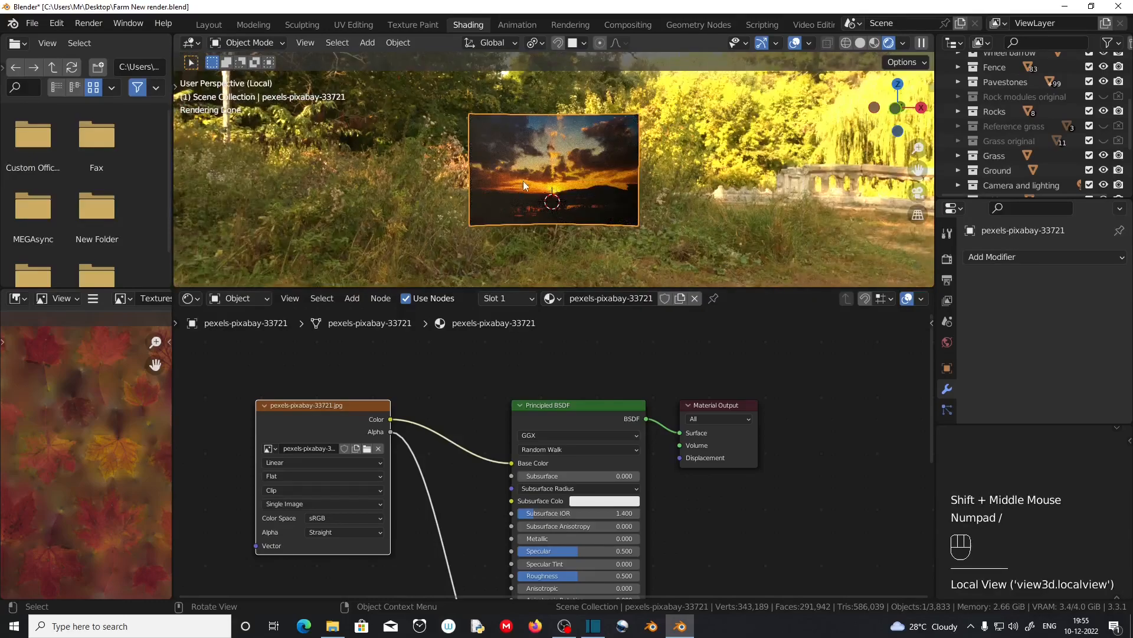
{"action": "scroll", "coordinate": [626, 193], "scroll_direction": "up", "scroll_amount": 4}
{"action": "scroll", "coordinate": [618, 194], "scroll_direction": "down", "scroll_amount": 1}
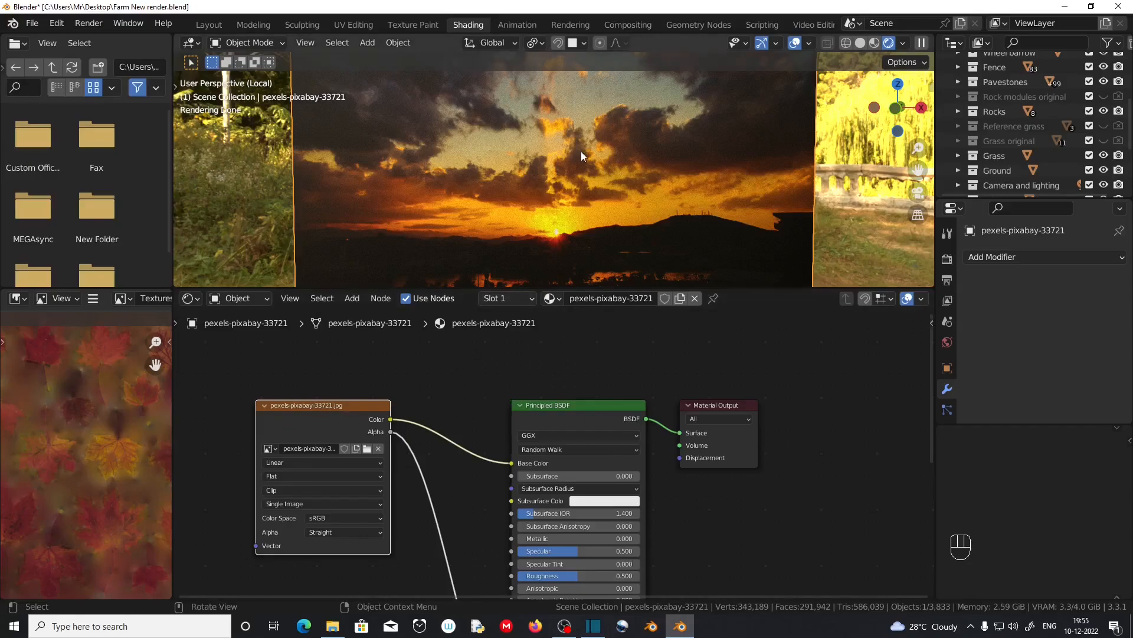
- Insert a Hue Saturation Value node between the sky image texture's colour and the Principled BSDF's Base Color
{"action": "key", "text": "shift+a"}
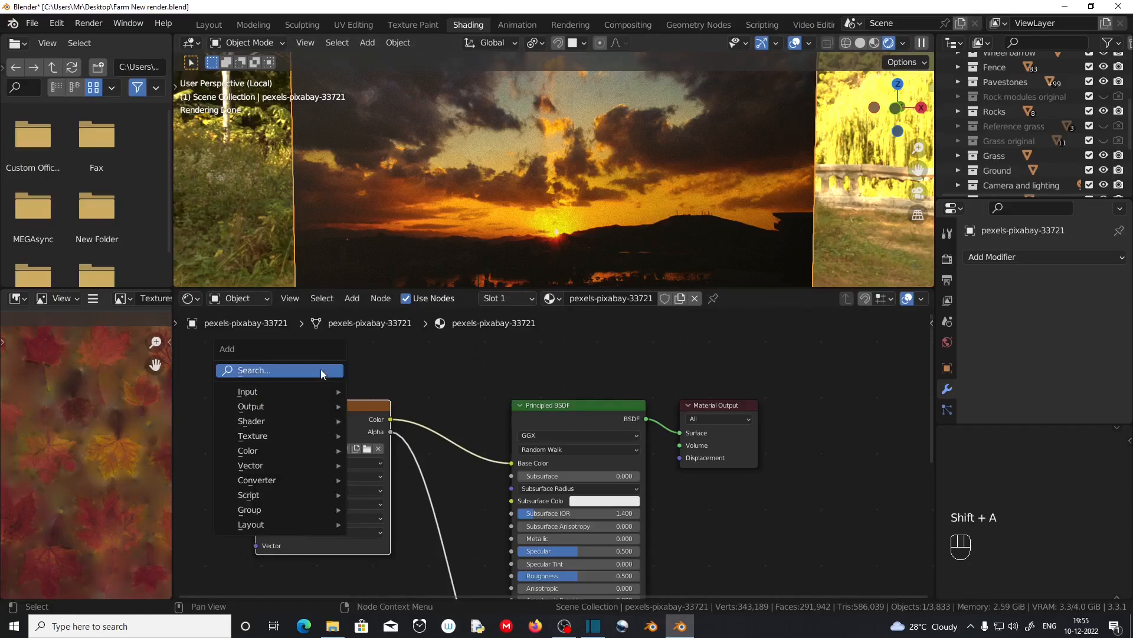
{"action": "mouse_move", "coordinate": [301, 449]}
{"action": "left_click", "coordinate": [390, 479]}
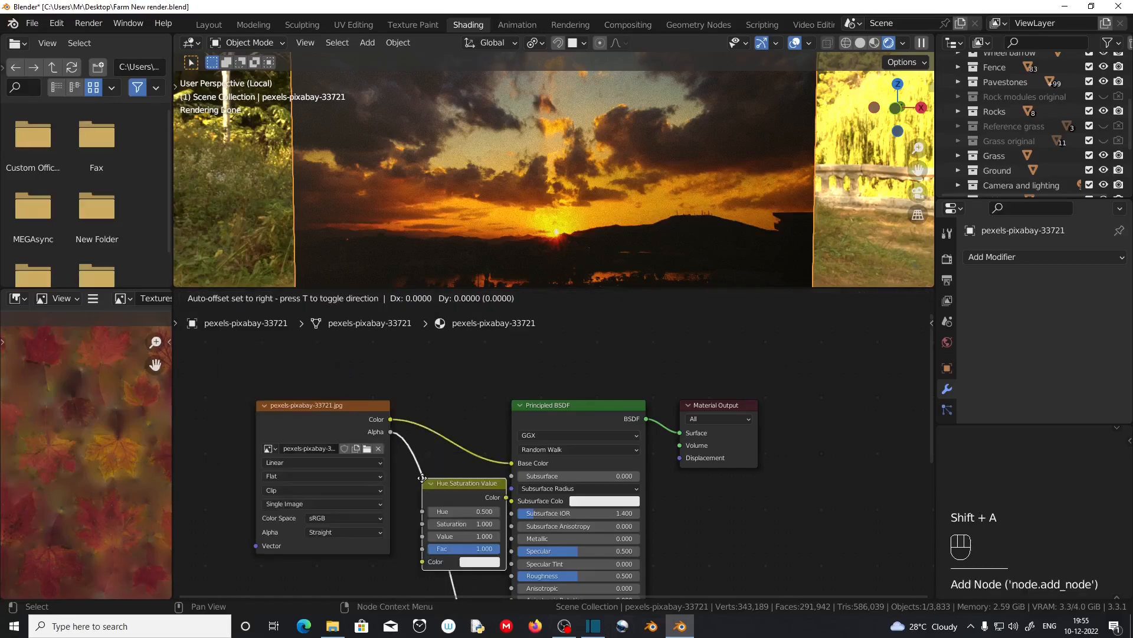
{"action": "left_click", "coordinate": [444, 370]}
{"action": "scroll", "coordinate": [519, 418], "scroll_direction": "up", "scroll_amount": 2}
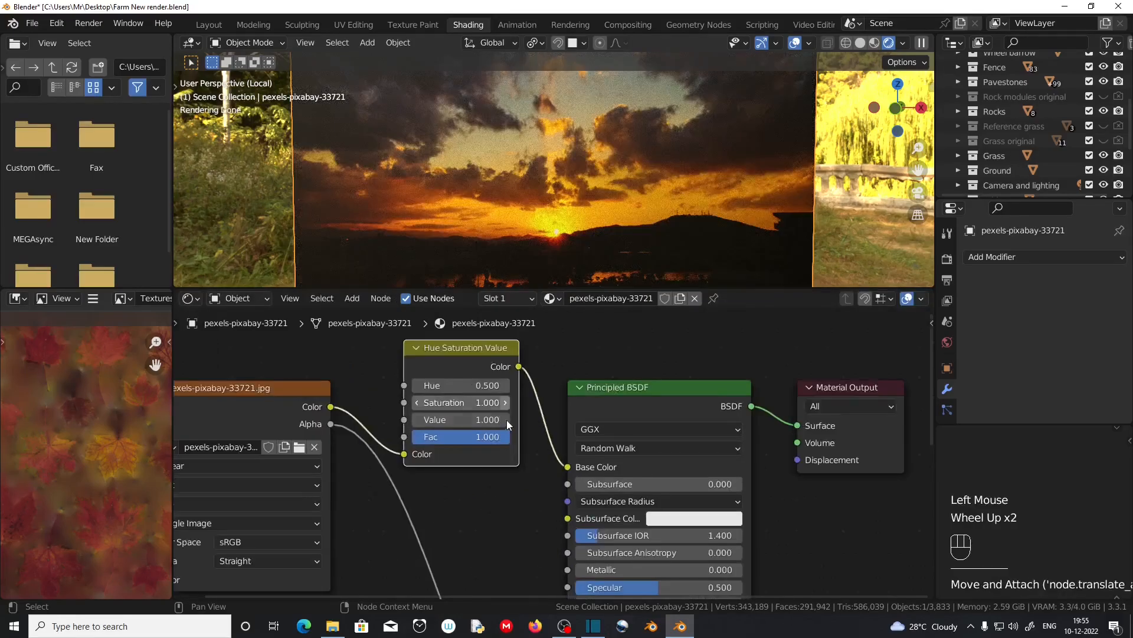
- Set the sky material's Hue Saturation Value node to a saturation of 1.8 and a value of 3
{"action": "middle_click_drag", "start_coordinate": [546, 345], "coordinate": [614, 360]}
{"action": "left_click_drag", "start_coordinate": [529, 418], "coordinate": [578, 435]}
{"action": "left_click", "coordinate": [538, 435]}
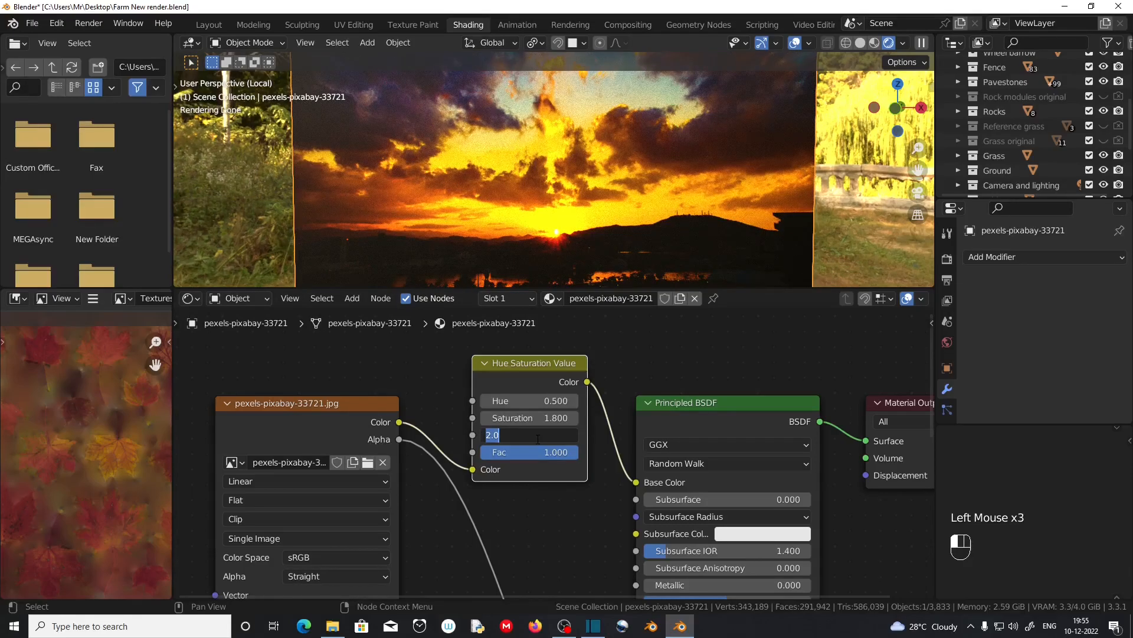
{"action": "type", "text": "3"}
{"action": "key", "text": "Return"}
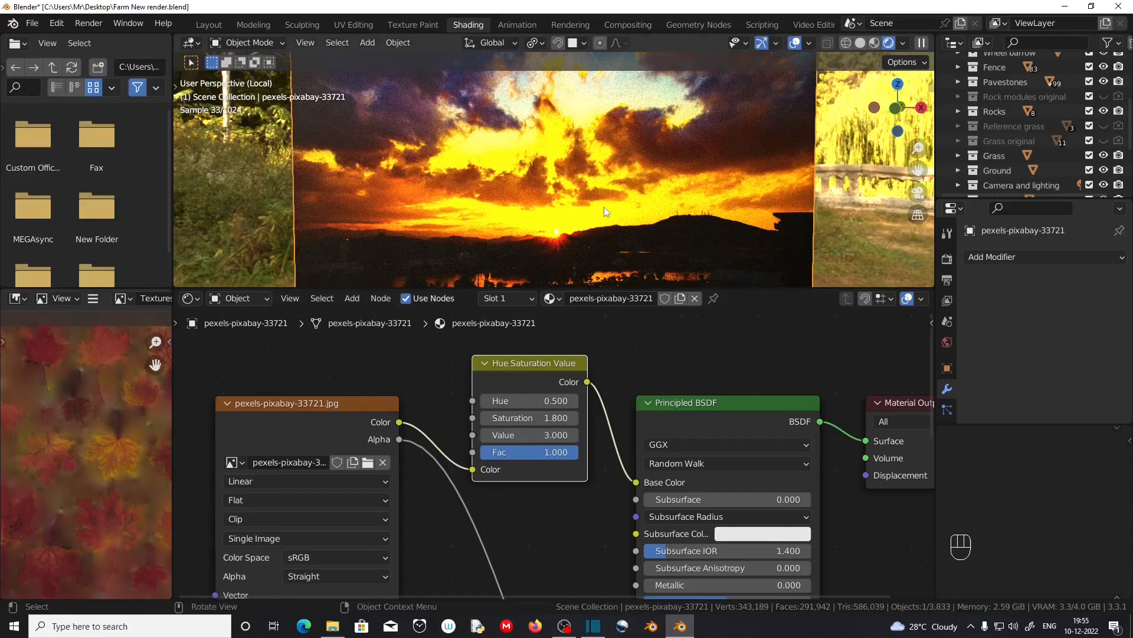
- Adjust the sky material's Hue Saturation Value node to a value of 3.2 and a saturation of 1.6
{"action": "left_click", "coordinate": [535, 435]}
{"action": "type", "text": "3."}
{"action": "key", "text": "Return"}
{"action": "double_click", "coordinate": [537, 417]}
{"action": "type", "text": "1"}
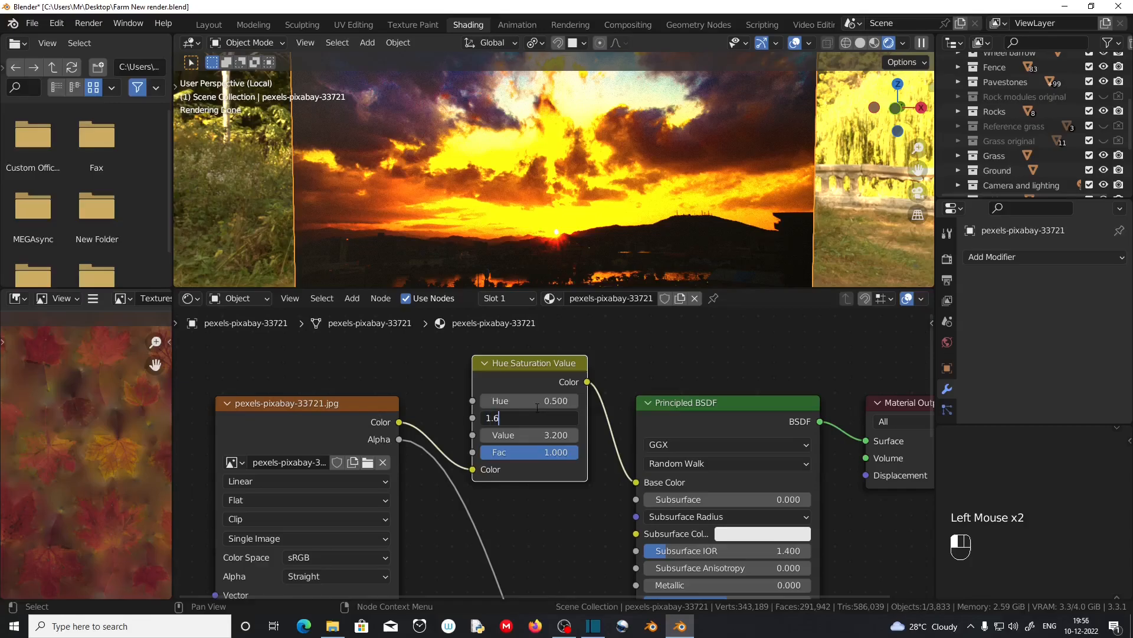
{"action": "type", "text": ".6"}
{"action": "key", "text": "Return"}
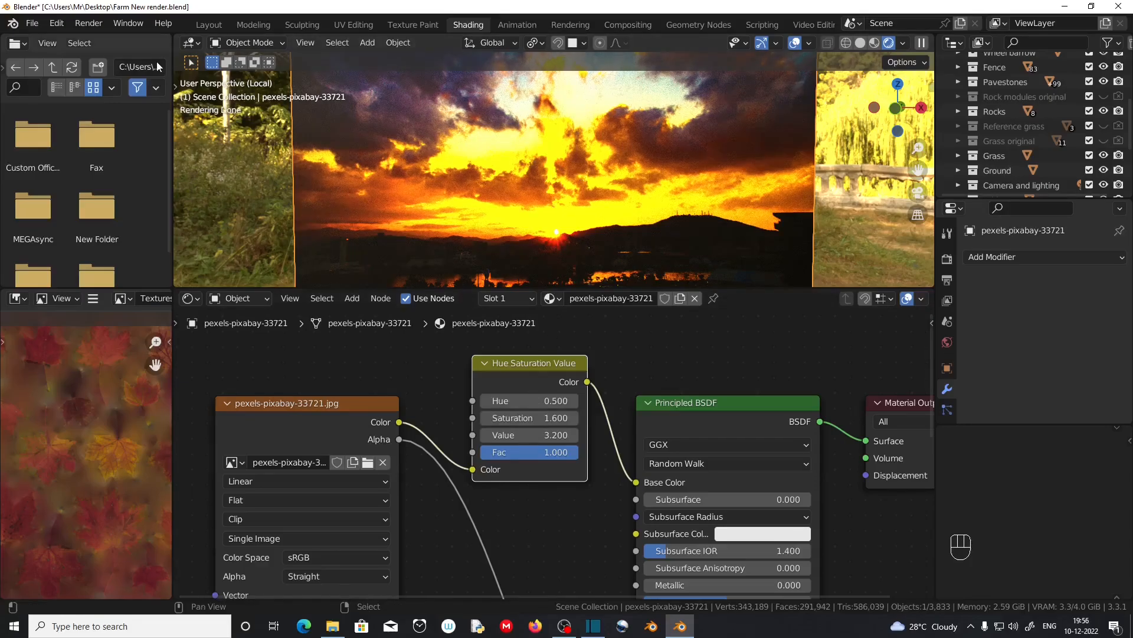
- Preview the brightened sky through the camera in the Layout workspace and save the Blender file
{"action": "left_click", "coordinate": [209, 24]}
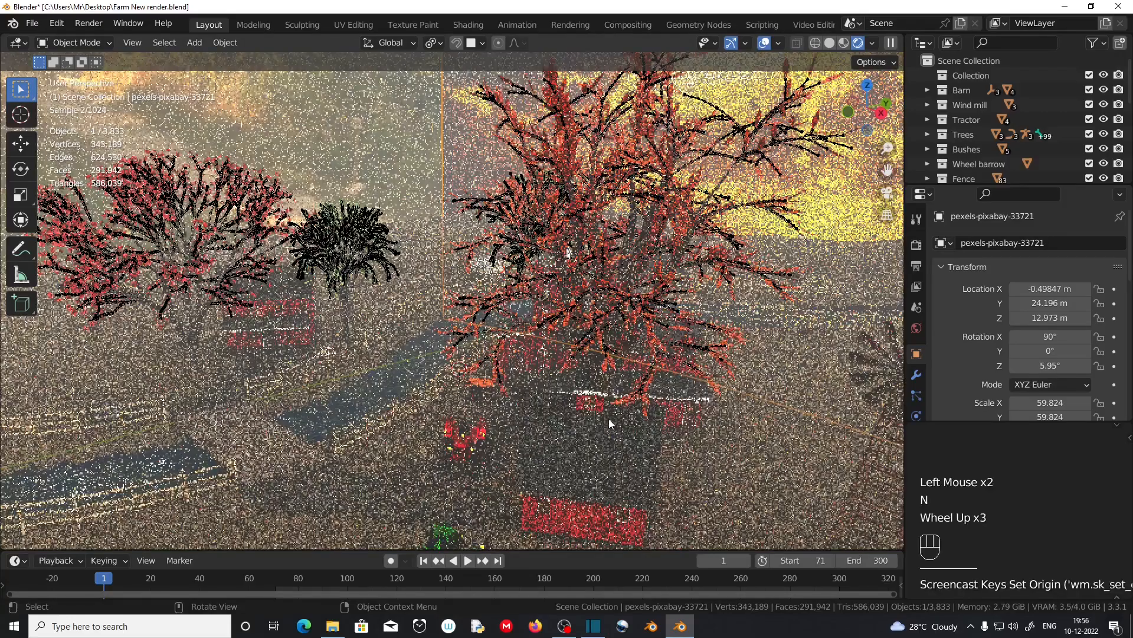
{"action": "key", "text": "KP_0"}
{"action": "scroll", "coordinate": [610, 417], "scroll_direction": "up", "scroll_amount": 3}
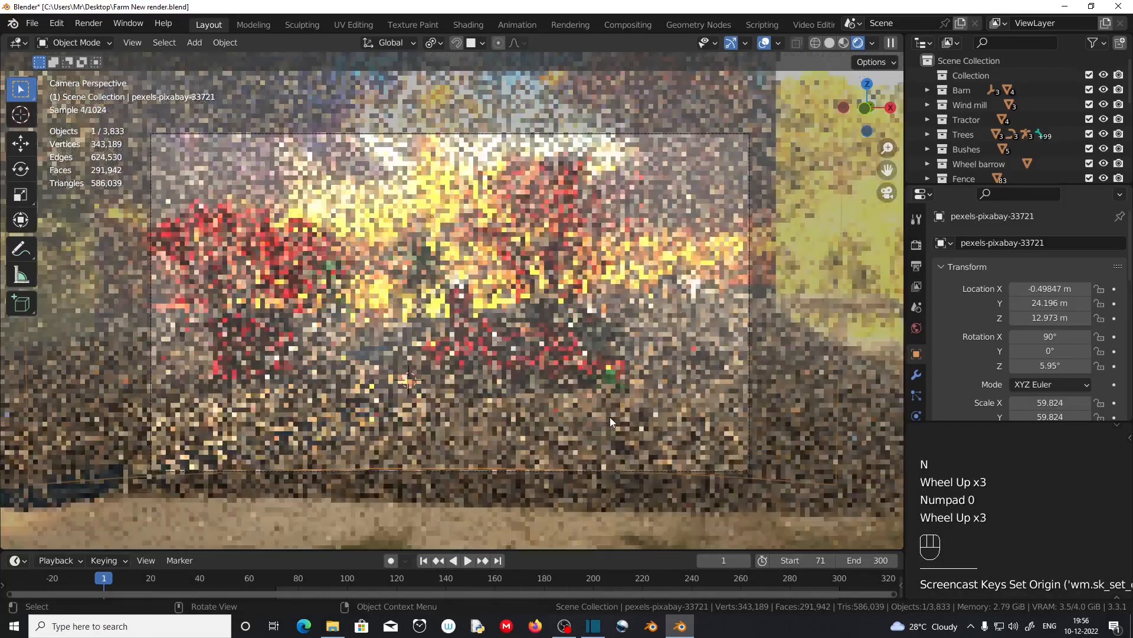
{"action": "scroll", "coordinate": [610, 402], "scroll_direction": "up", "scroll_amount": 1}
{"action": "scroll", "coordinate": [610, 390], "scroll_direction": "down", "scroll_amount": 1}
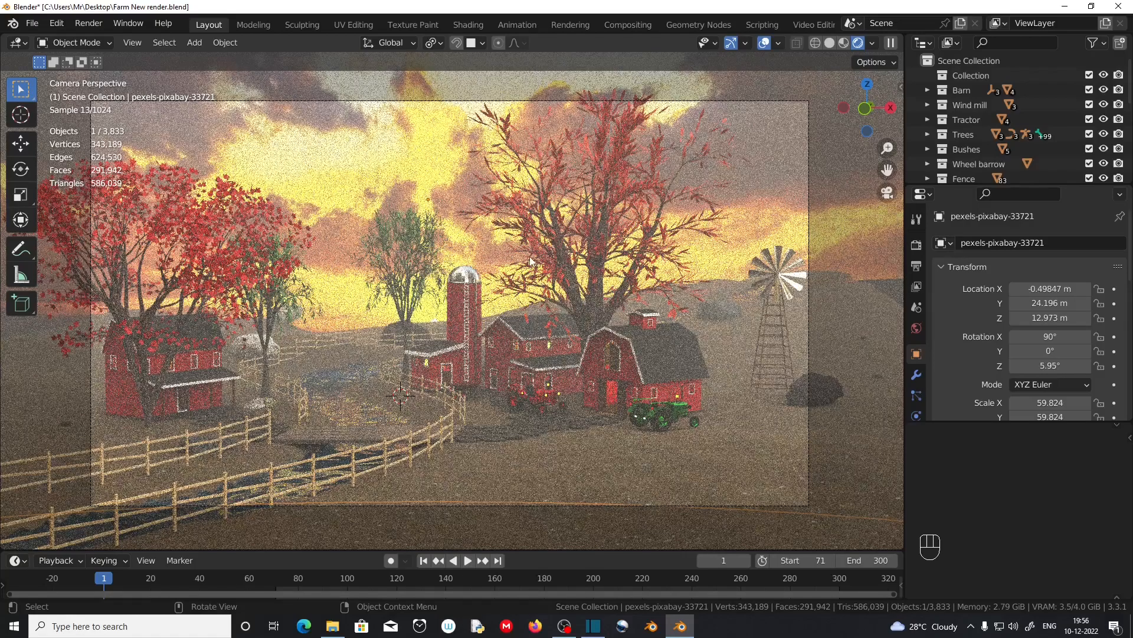
{"action": "left_click", "coordinate": [32, 23]}
{"action": "left_click", "coordinate": [60, 121]}
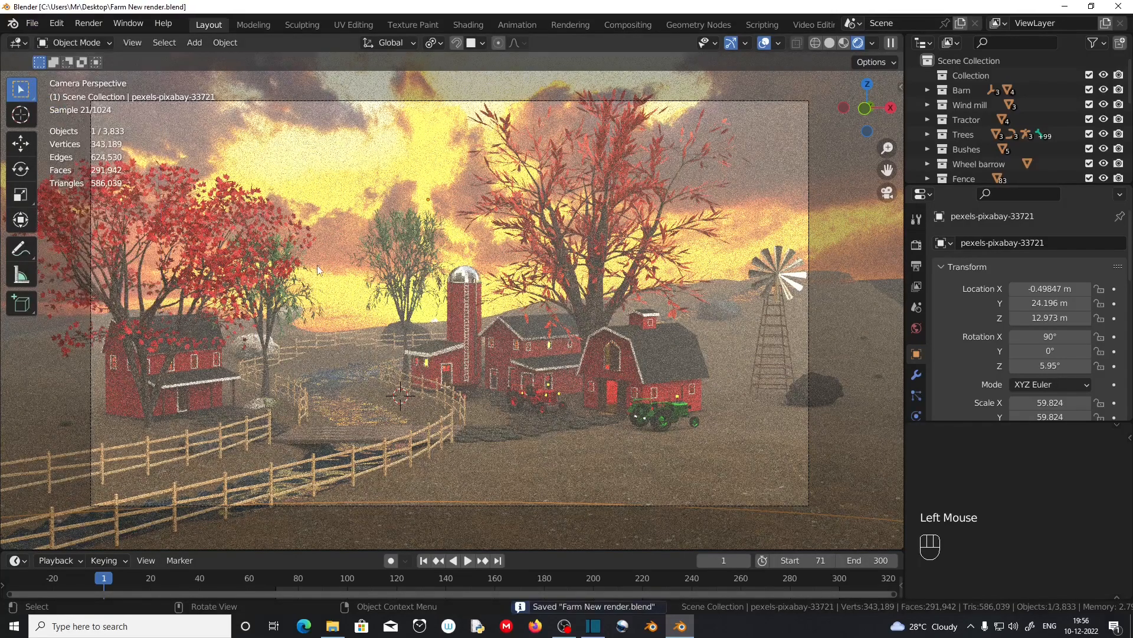